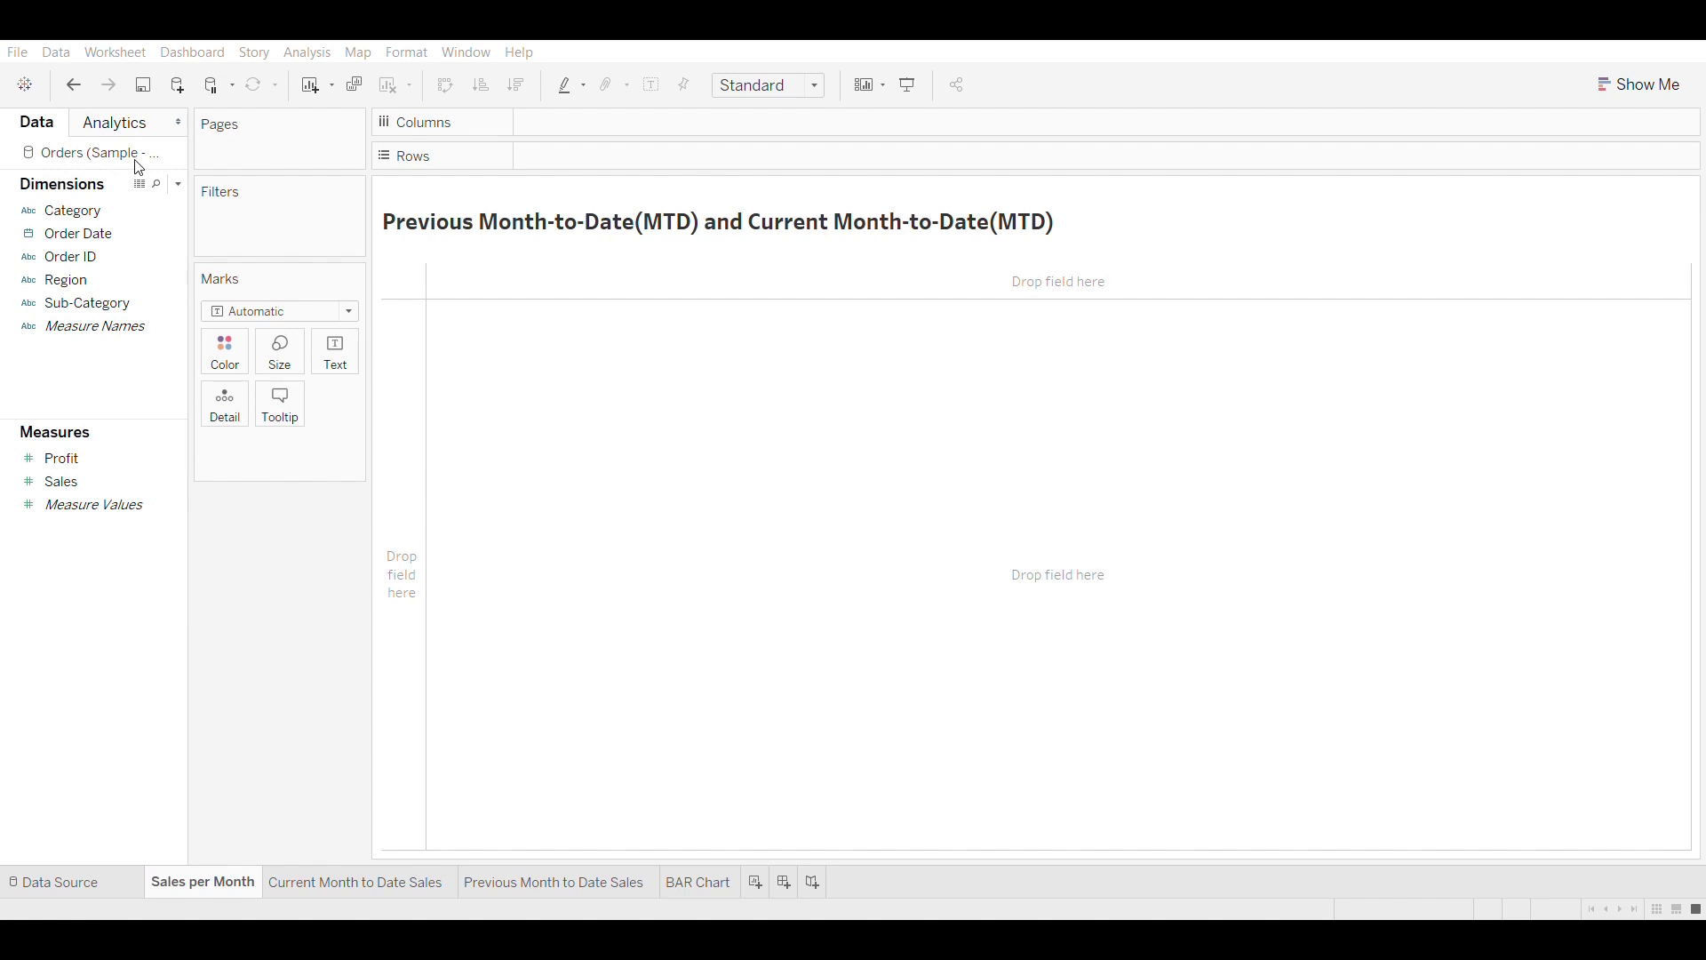
# Step: Put Order Date years on Rows and summed Sales as the table's text
pyautogui.click(94, 236)
pyautogui.moveTo(94, 236); pyautogui.dragTo(599, 153)
pyautogui.click(96, 482)
pyautogui.moveTo(96, 482); pyautogui.dragTo(345, 367)
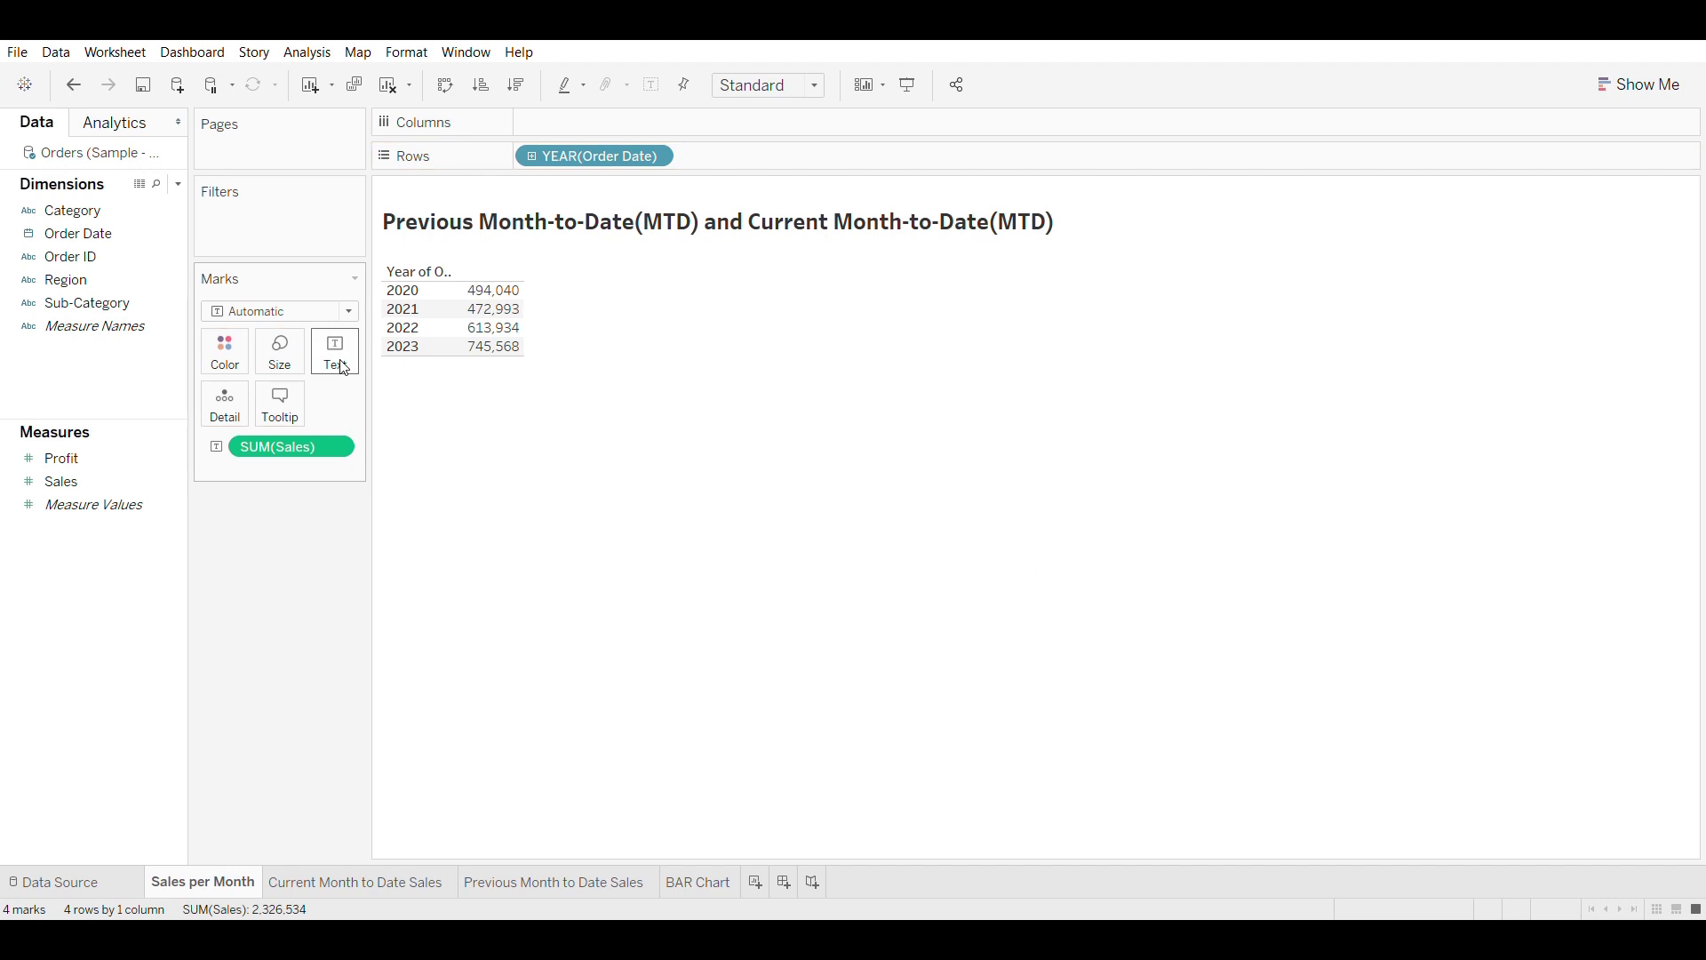
# Step: Drill the Order Date rows down to discrete Month within each year
pyautogui.click(532, 157)
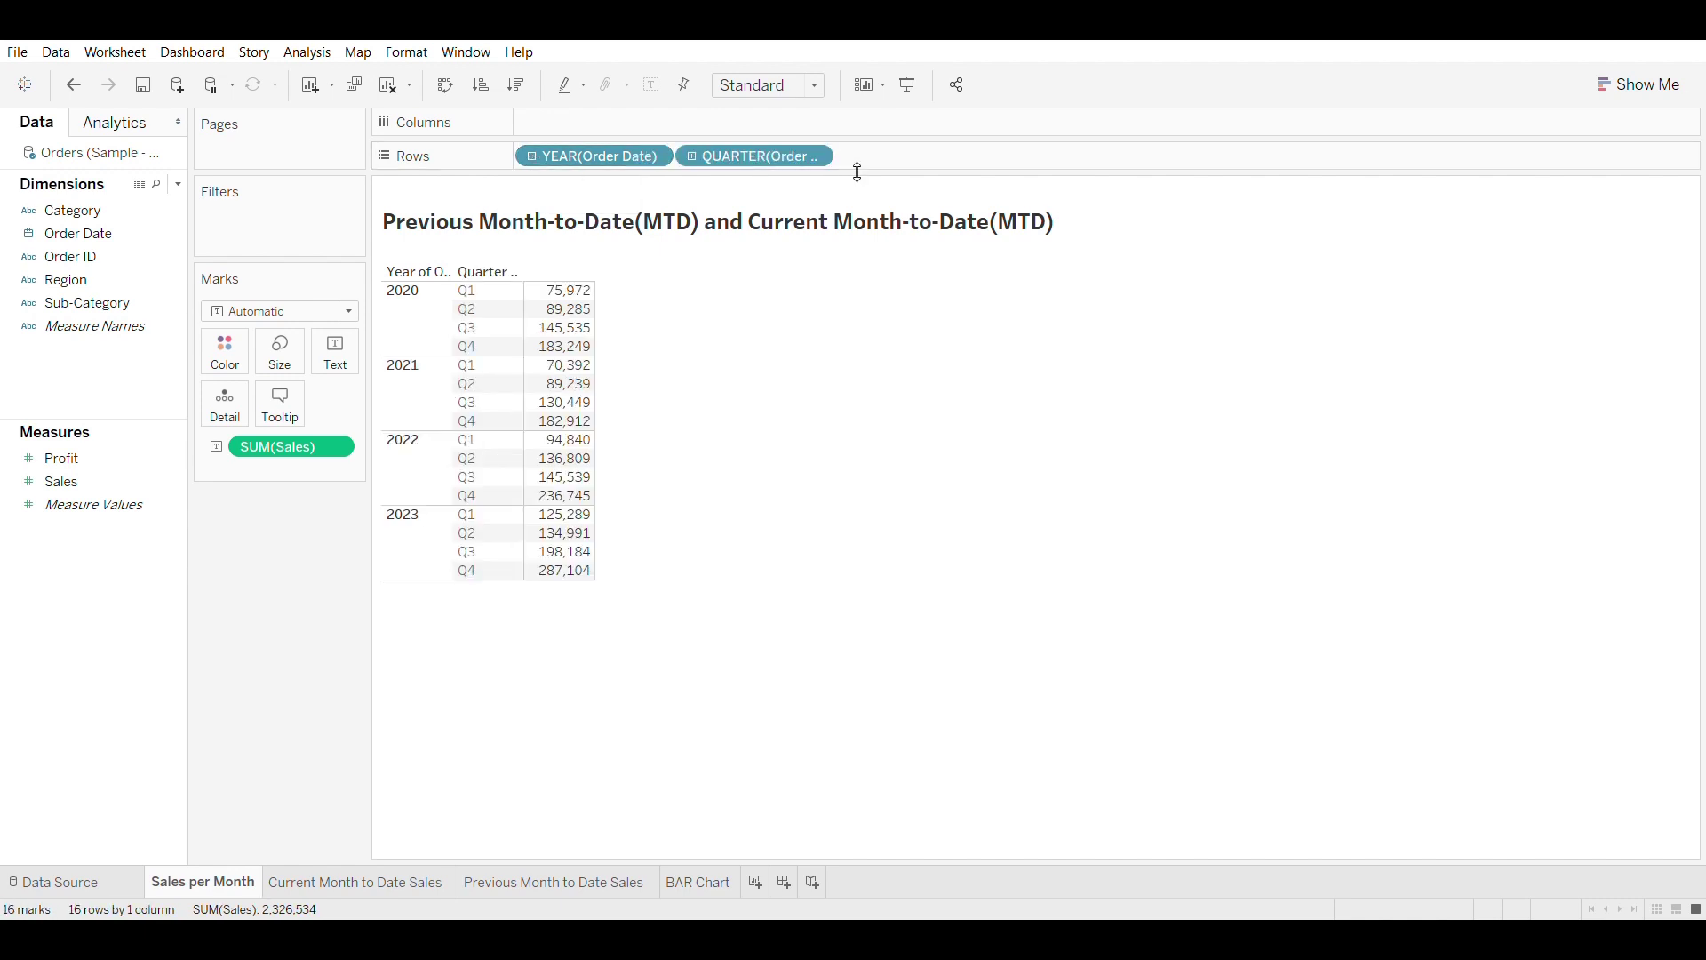
pyautogui.click(816, 159)
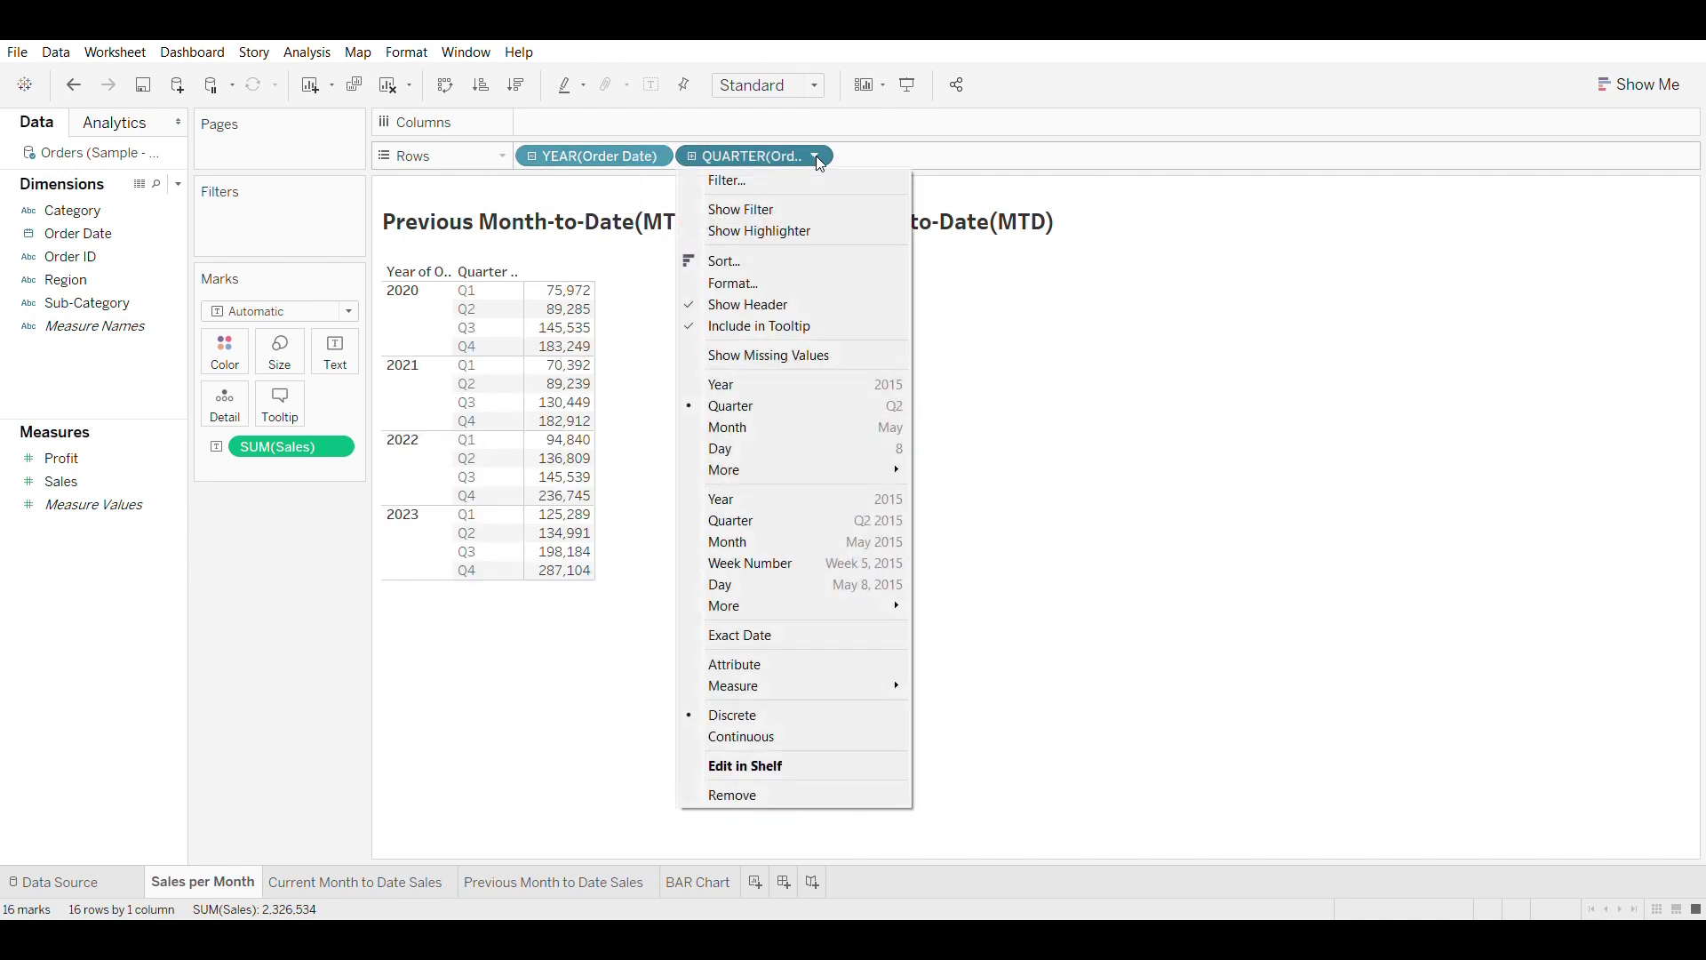
pyautogui.click(872, 542)
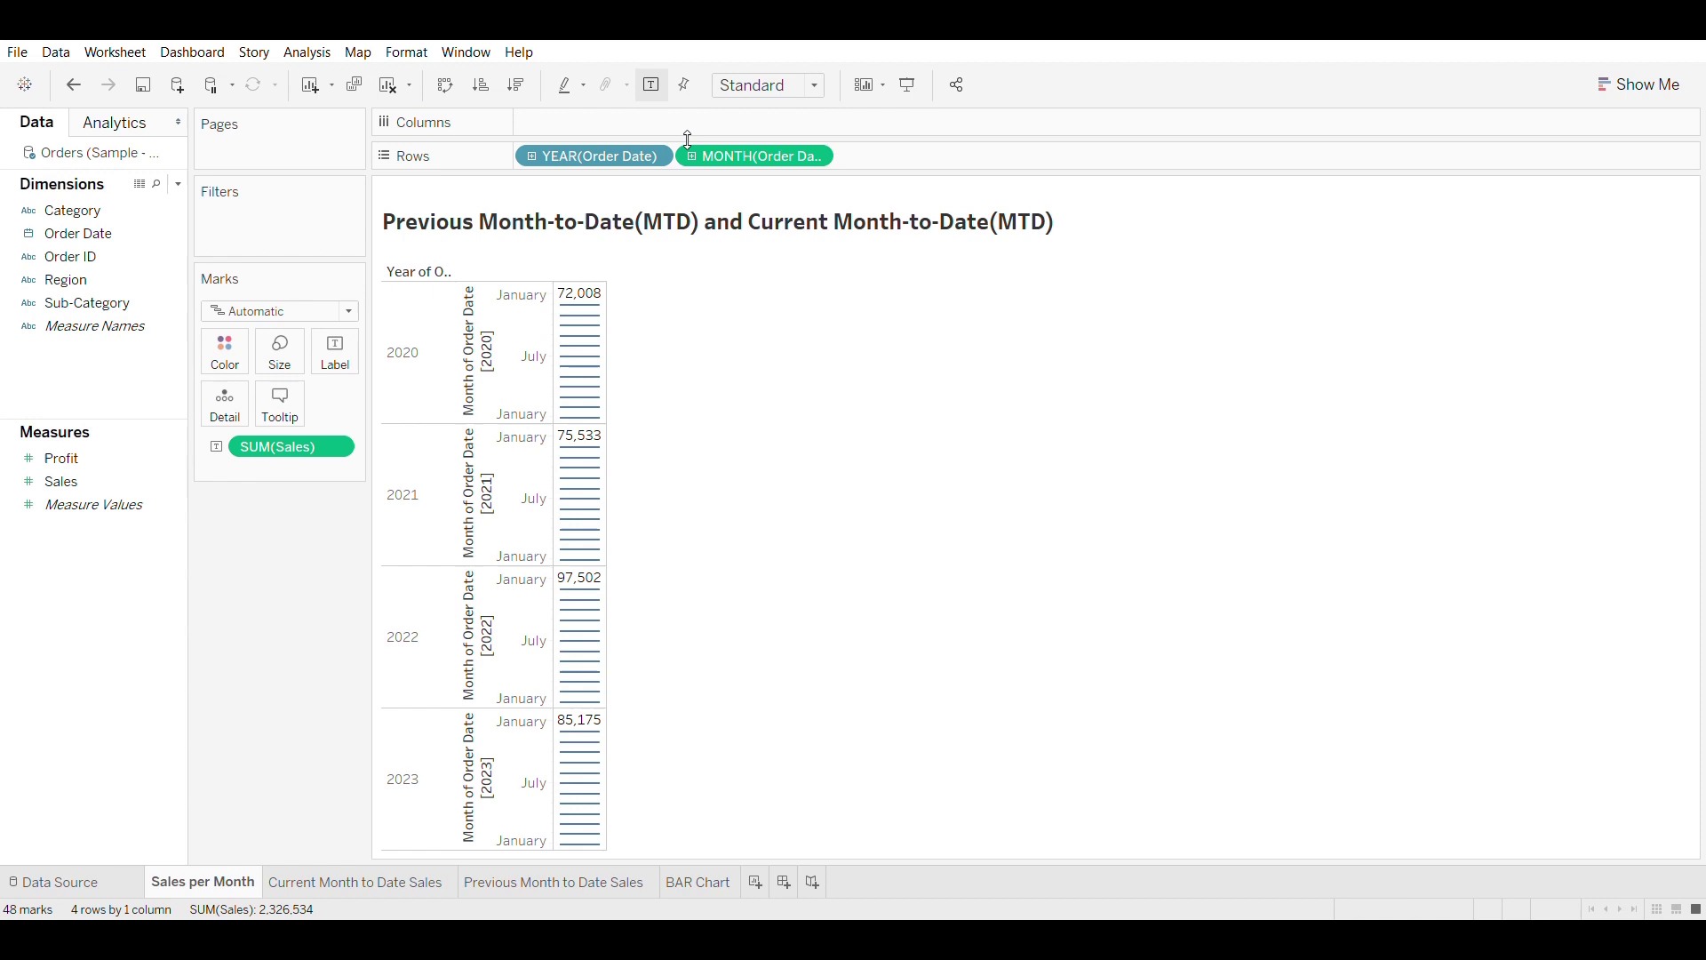
pyautogui.click(819, 164)
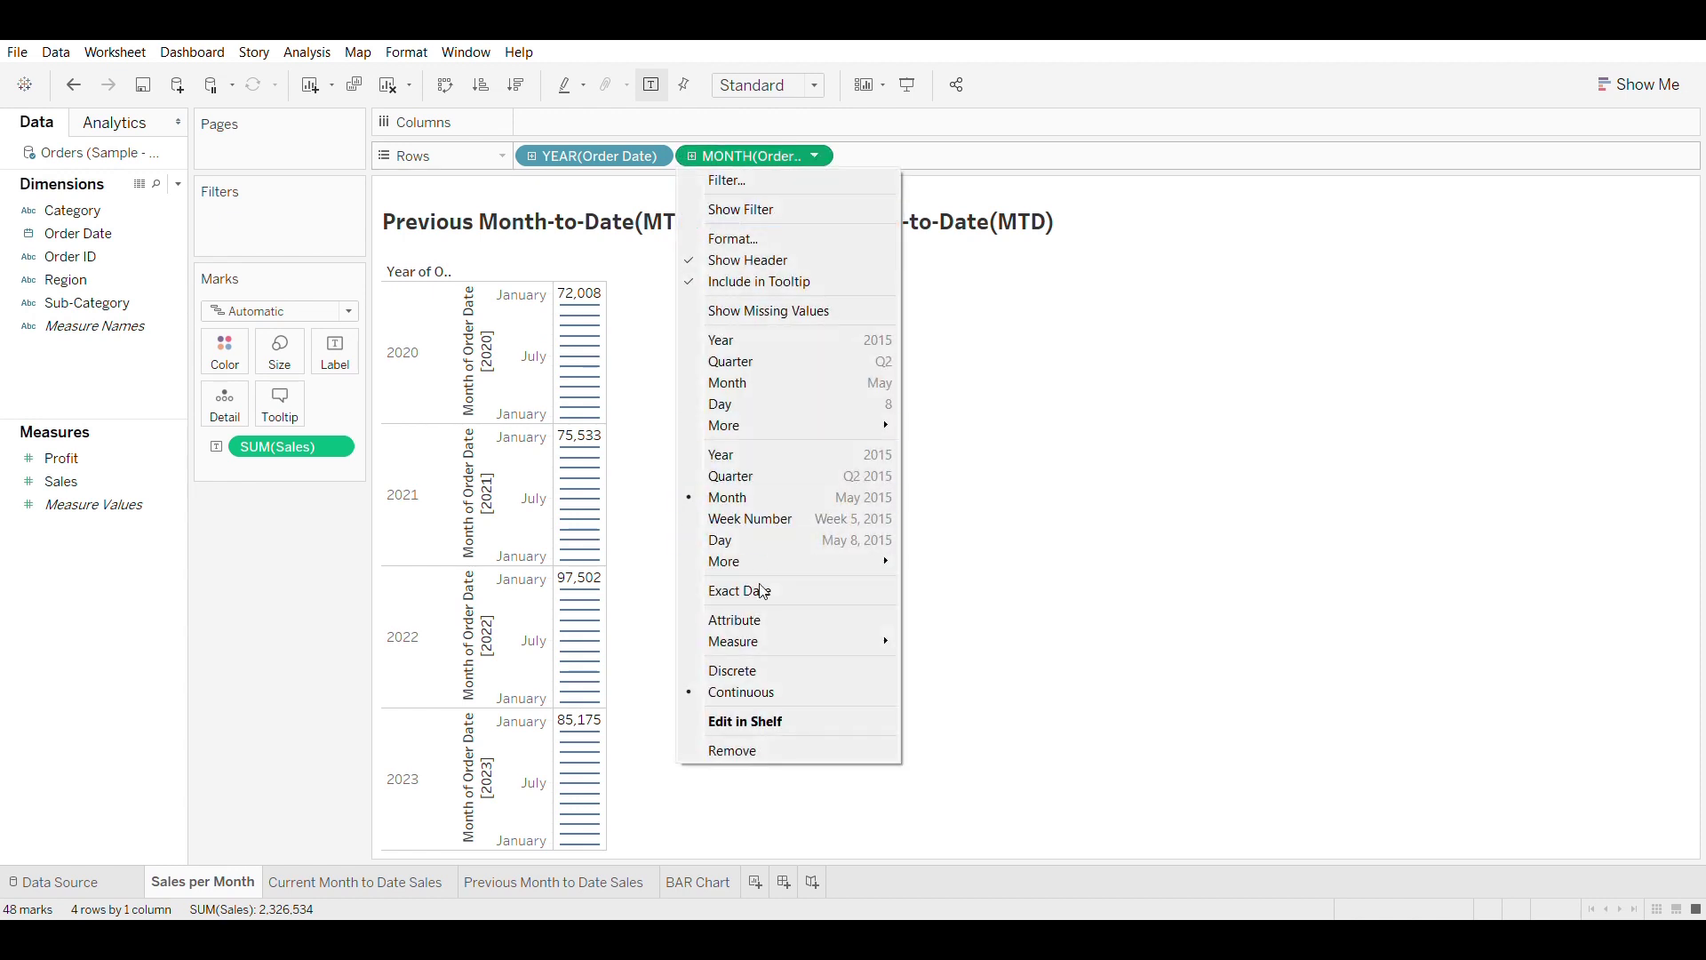
pyautogui.click(740, 672)
# Step: Show a filter for the Order Date year and select the 2020, 2023 and 2022 rows
pyautogui.click(657, 157)
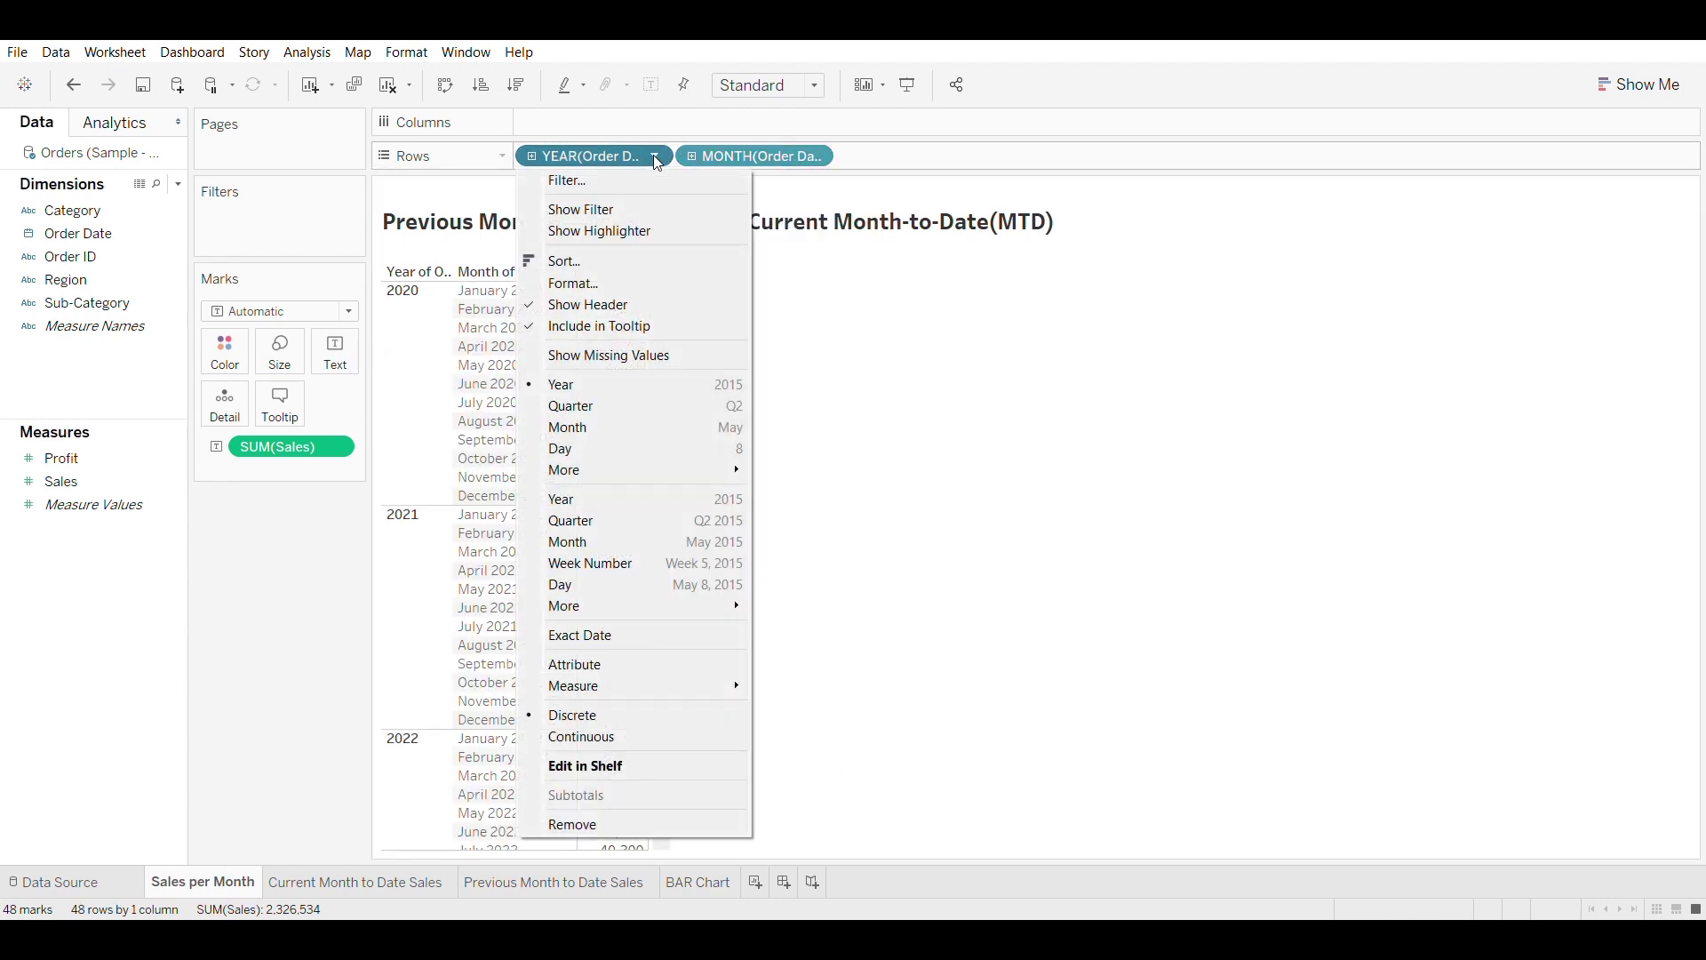
pyautogui.click(588, 211)
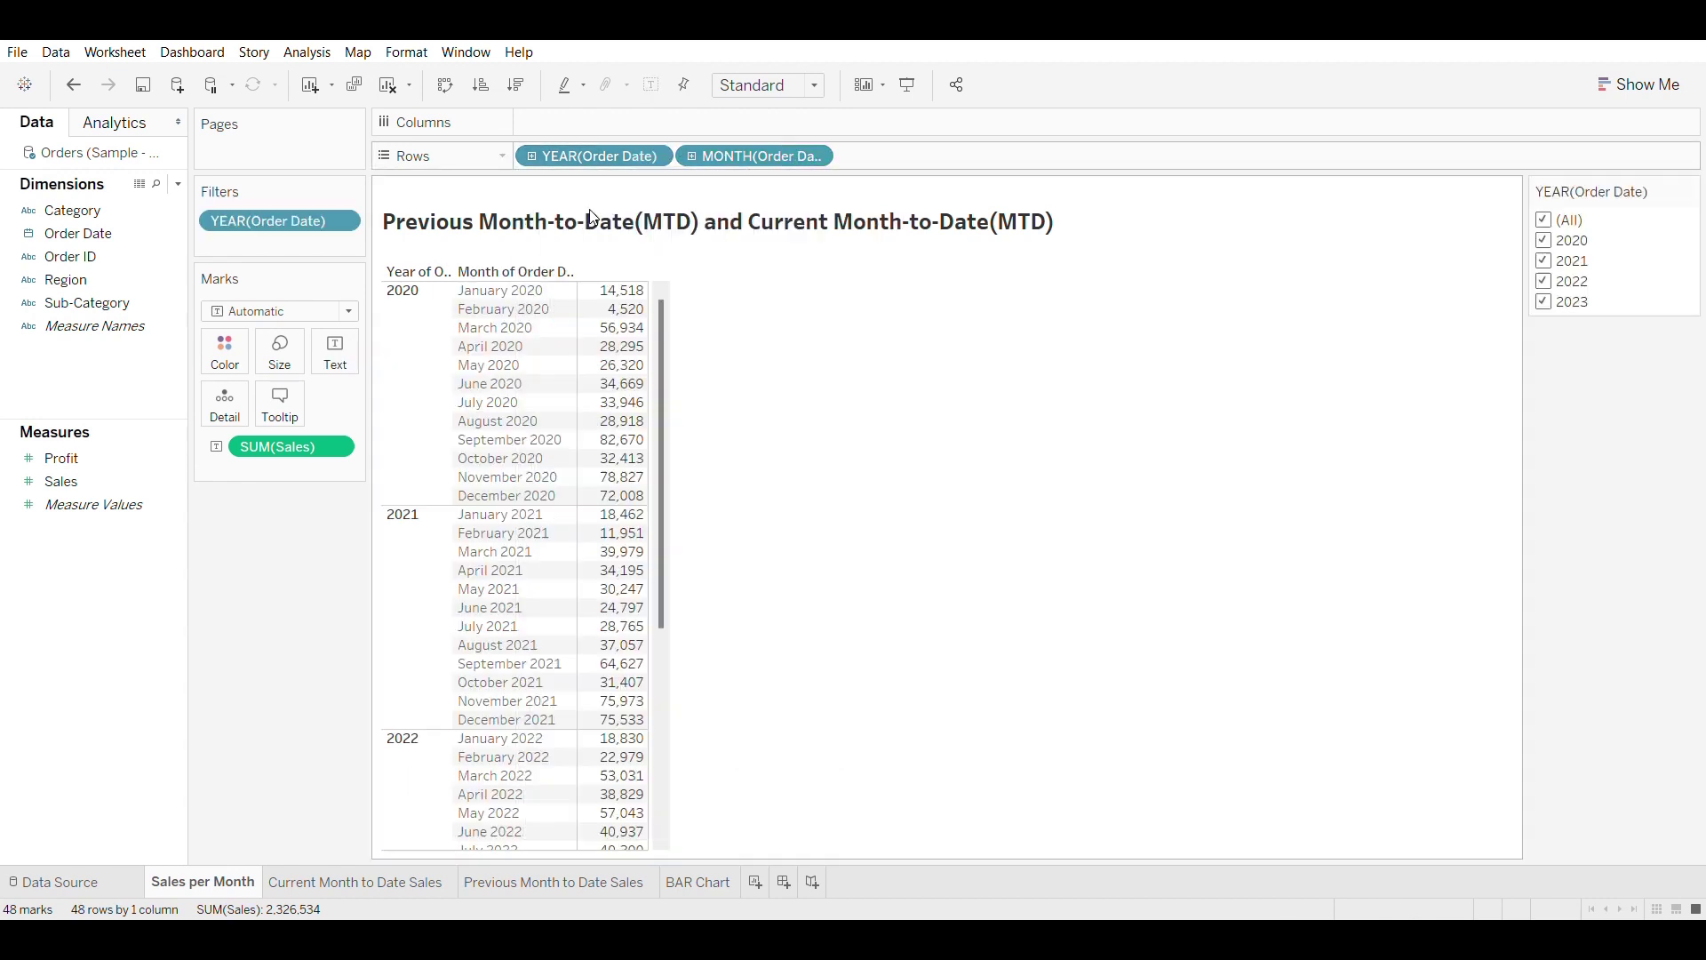
pyautogui.click(438, 374)
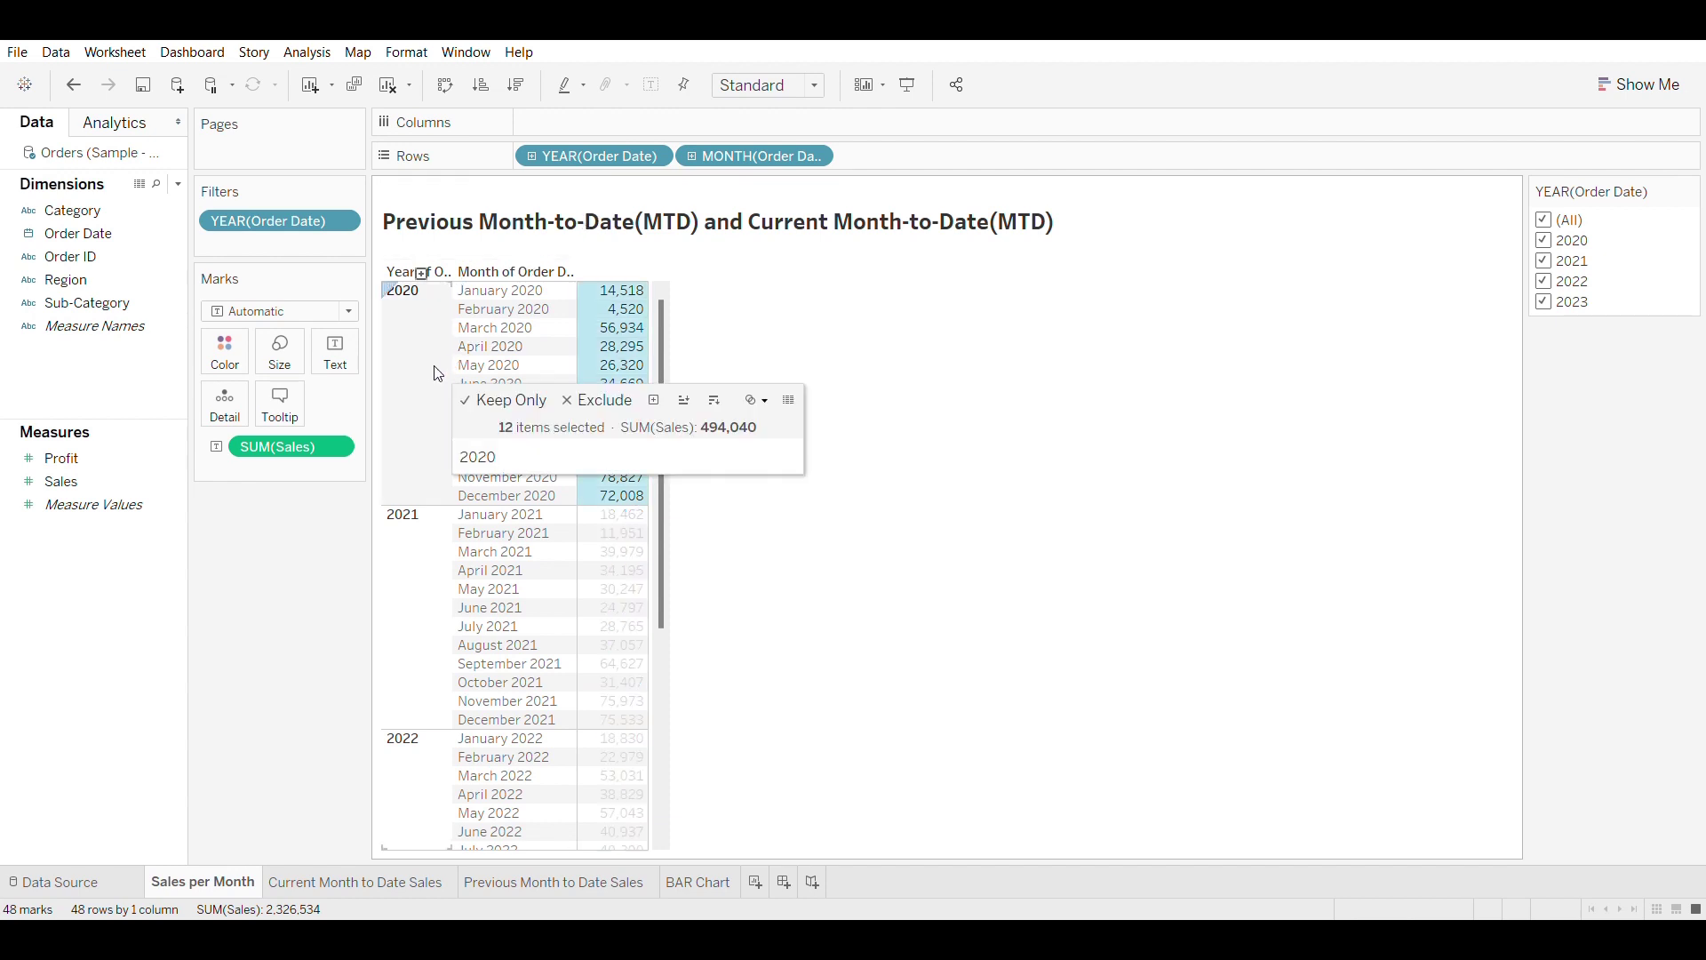
pyautogui.scroll(-4, 427, 506)
pyautogui.scroll(-3, 429, 521)
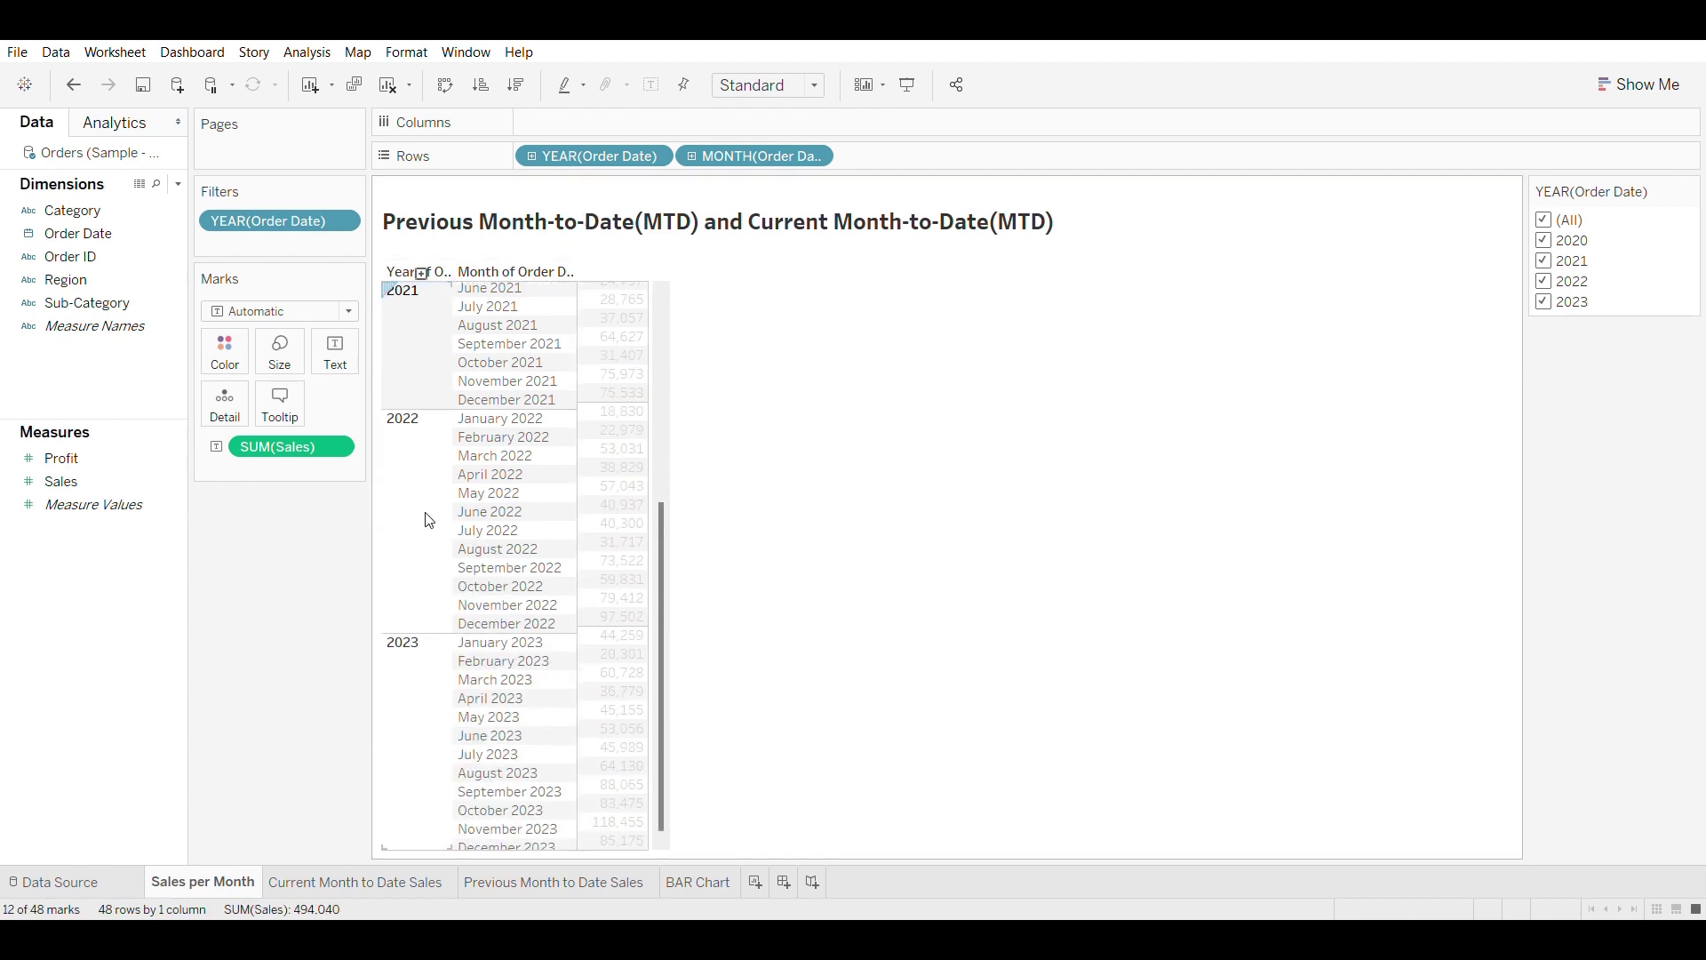
pyautogui.click(401, 666)
pyautogui.click(404, 547)
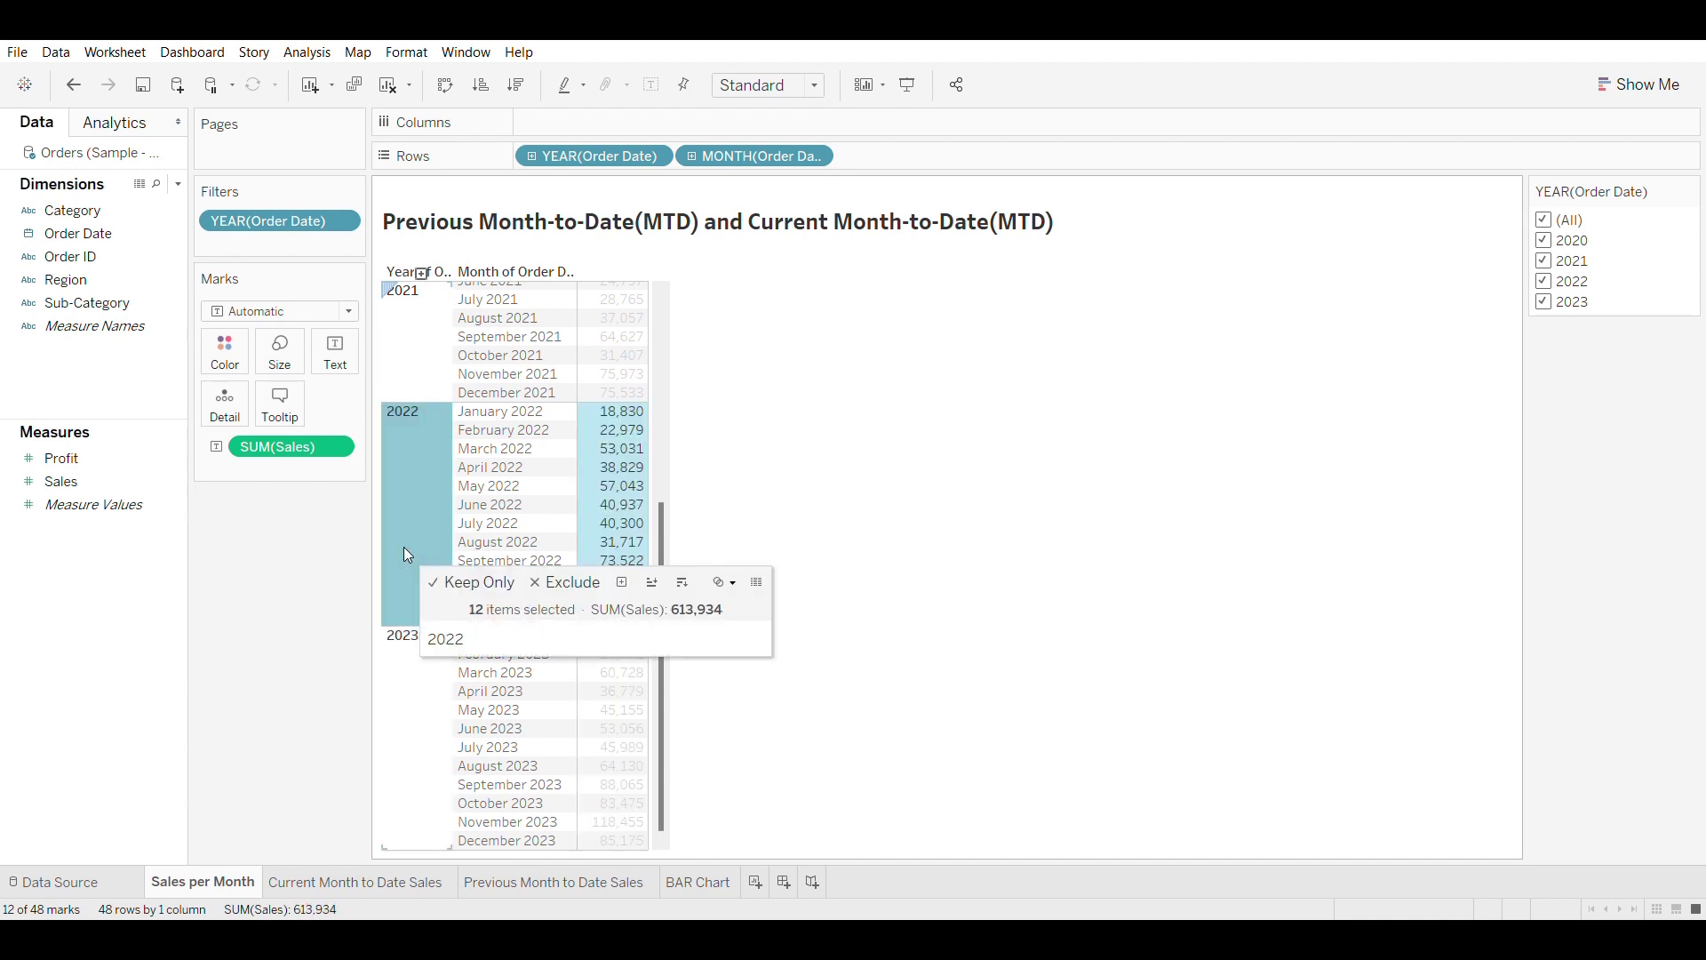
# Step: Reselect the 2021, 2020 and 2023 rows, then filter the table to 2023 only
pyautogui.scroll(4, 411, 537)
pyautogui.click(423, 412)
pyautogui.click(427, 382)
pyautogui.scroll(-4, 425, 498)
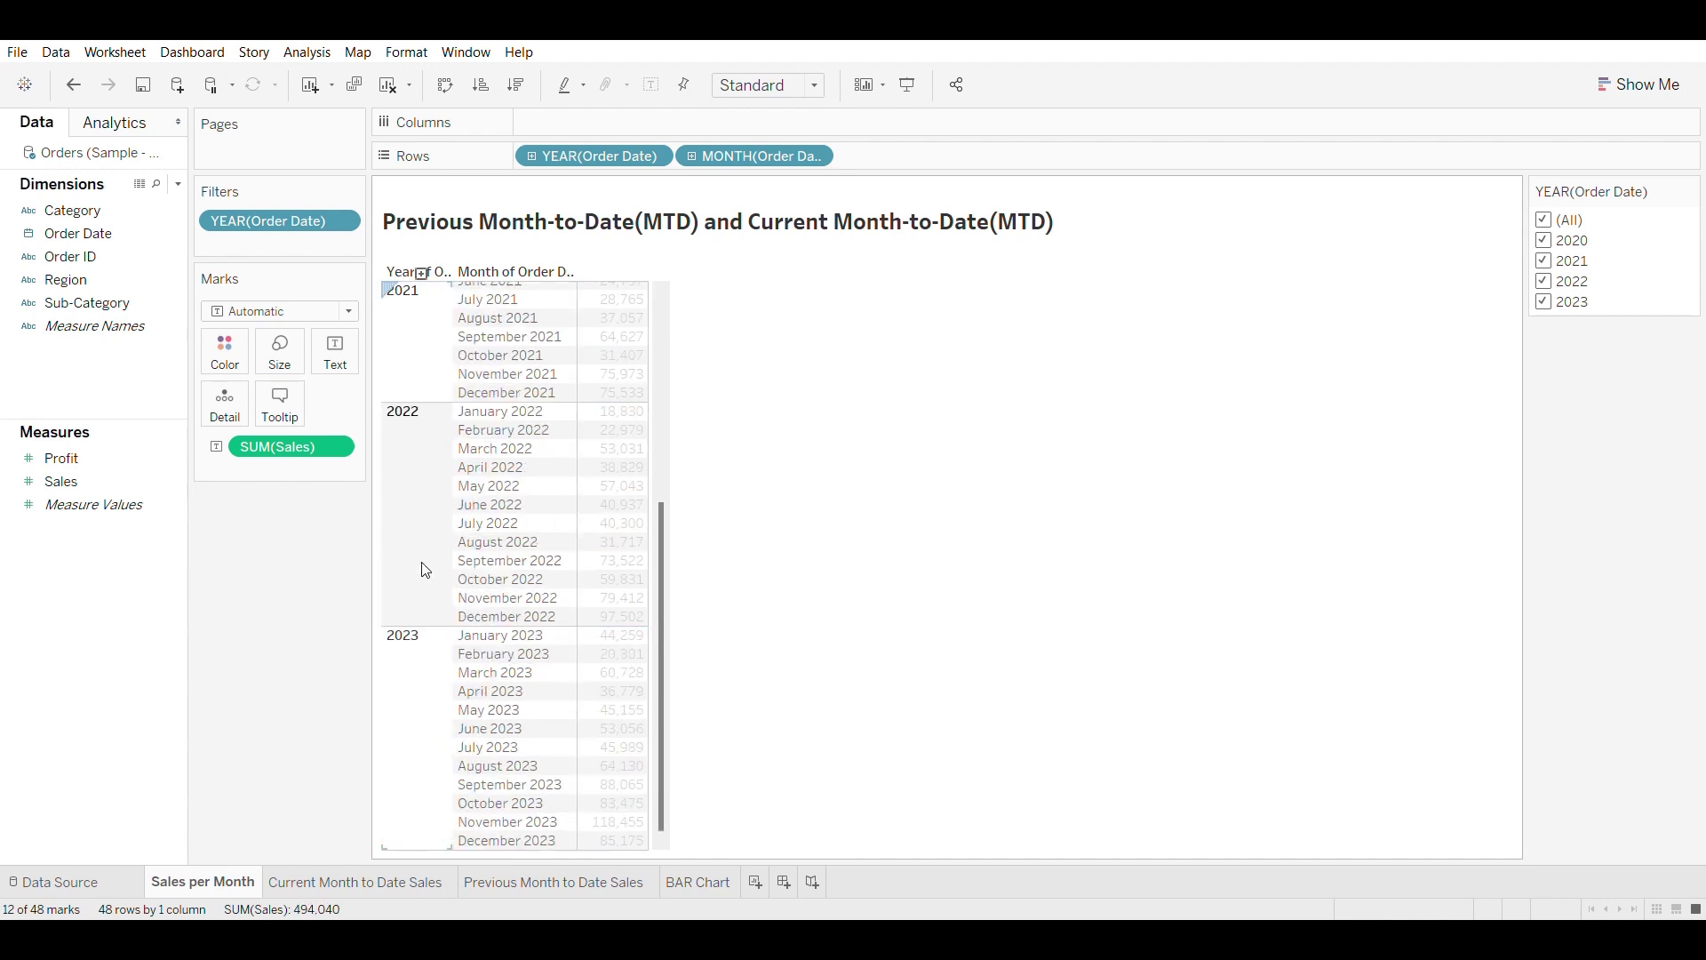
pyautogui.click(414, 685)
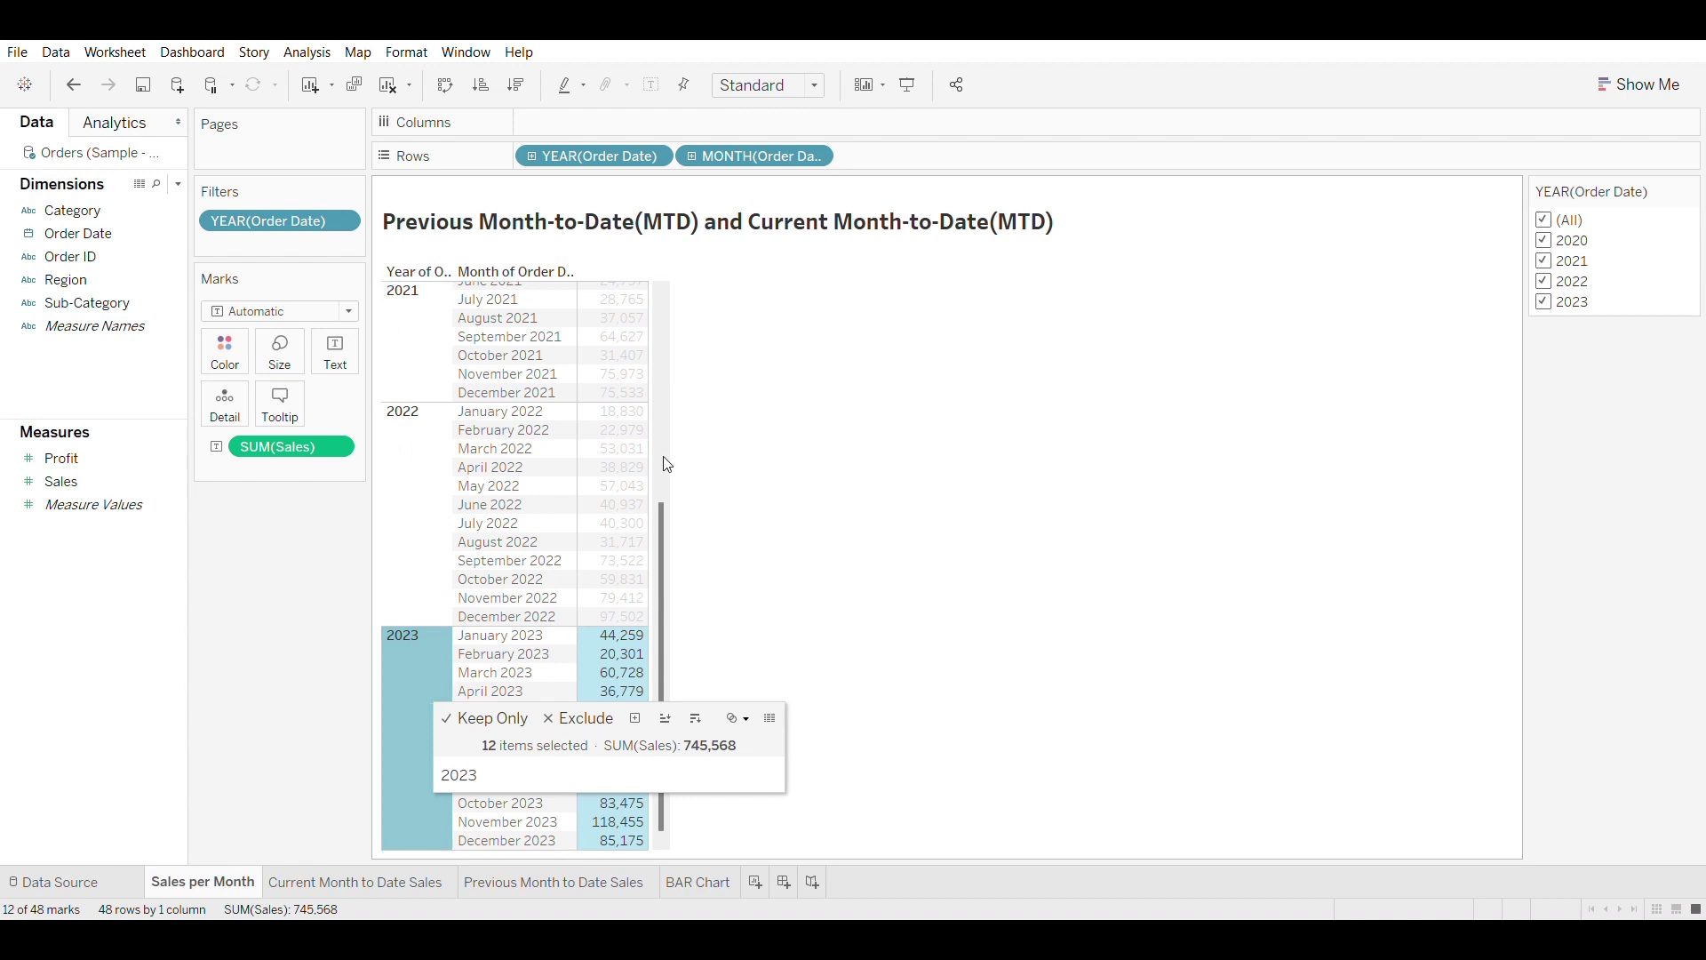
pyautogui.click(417, 678)
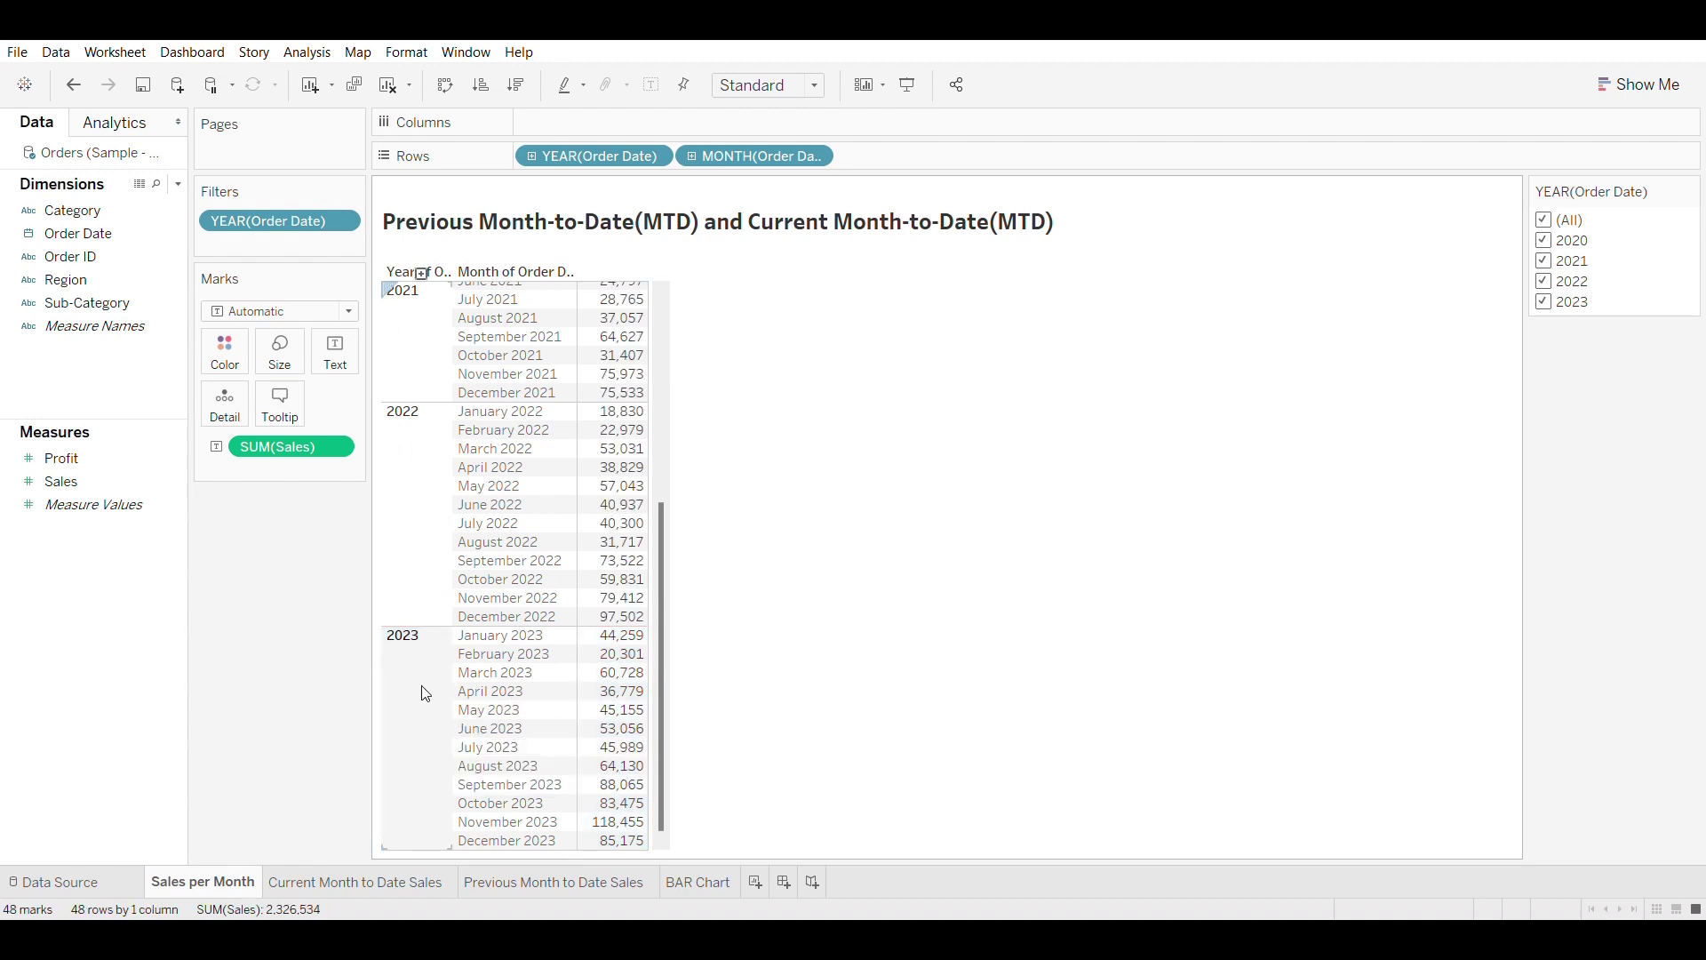
pyautogui.click(1552, 228)
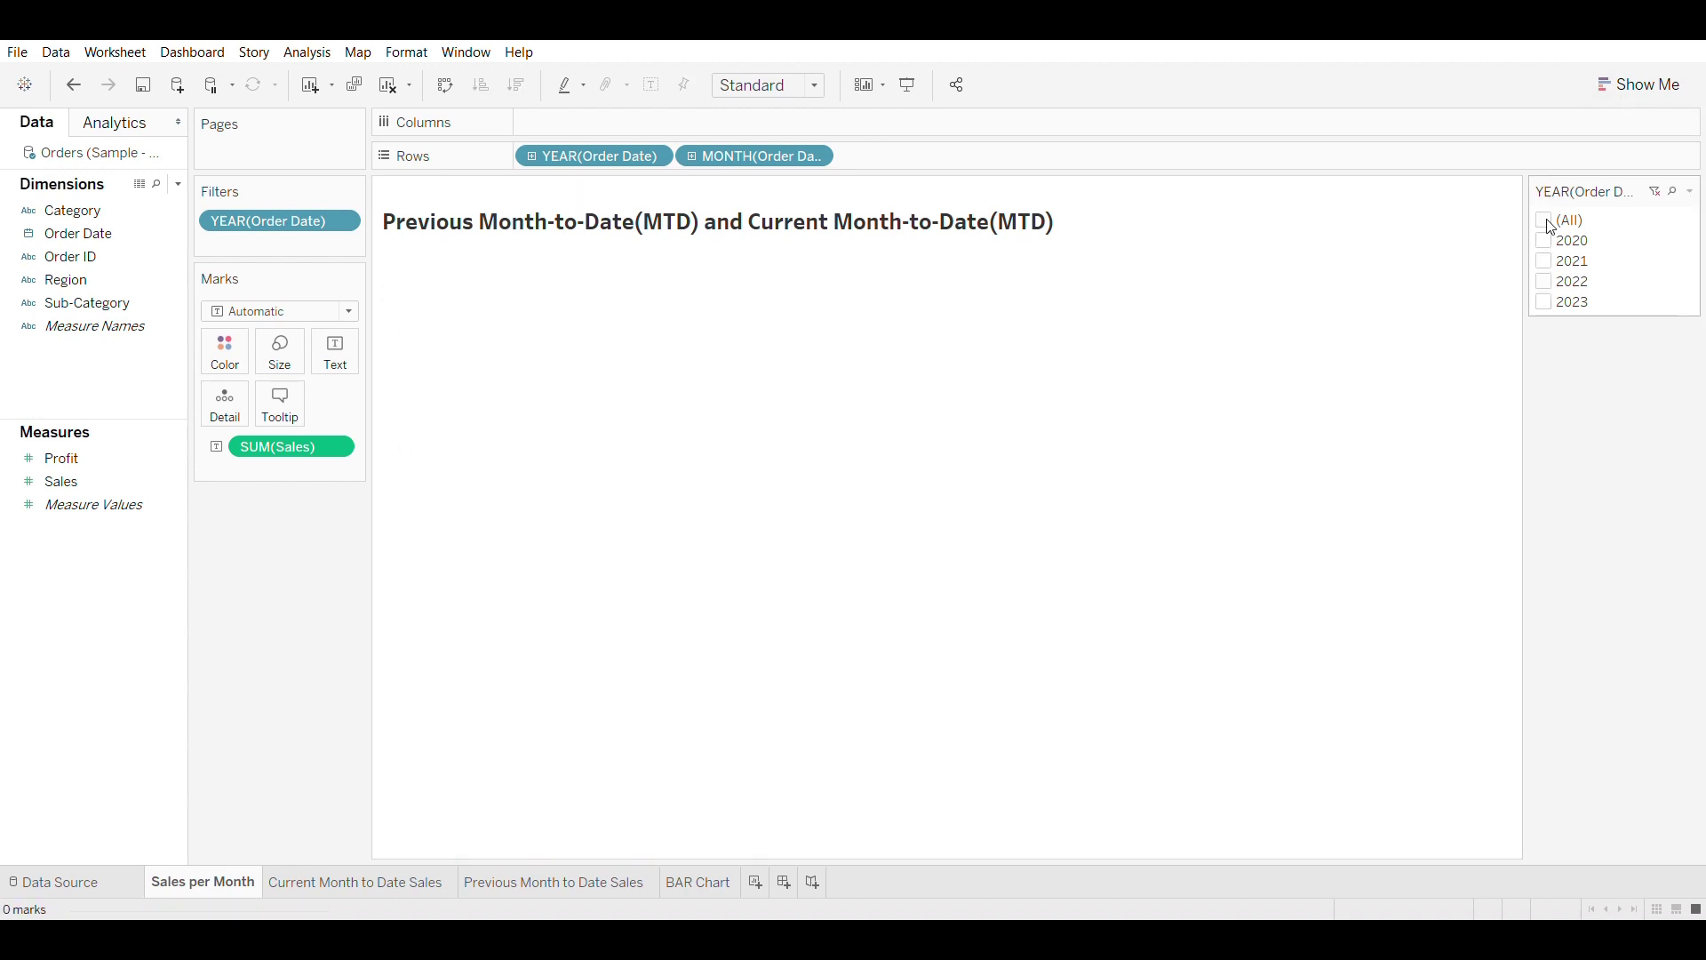
pyautogui.click(1546, 305)
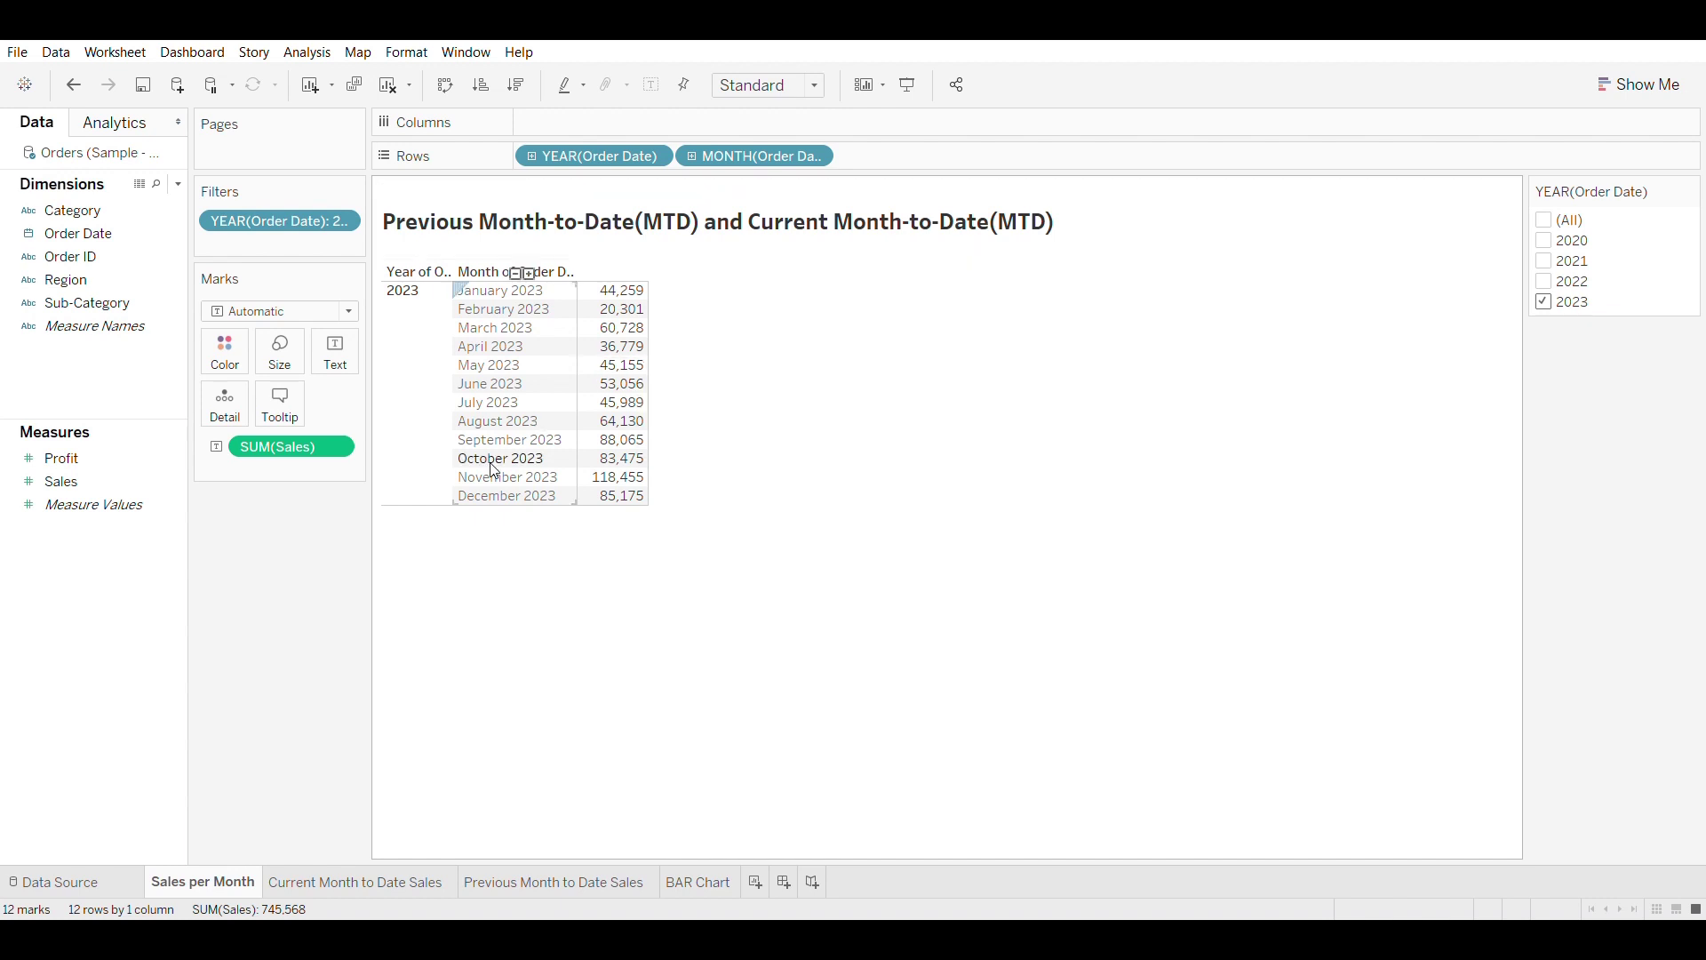
# Step: Select the July and August 2023 rows, then go to the Current Month to Date Sales sheet
pyautogui.click(506, 409)
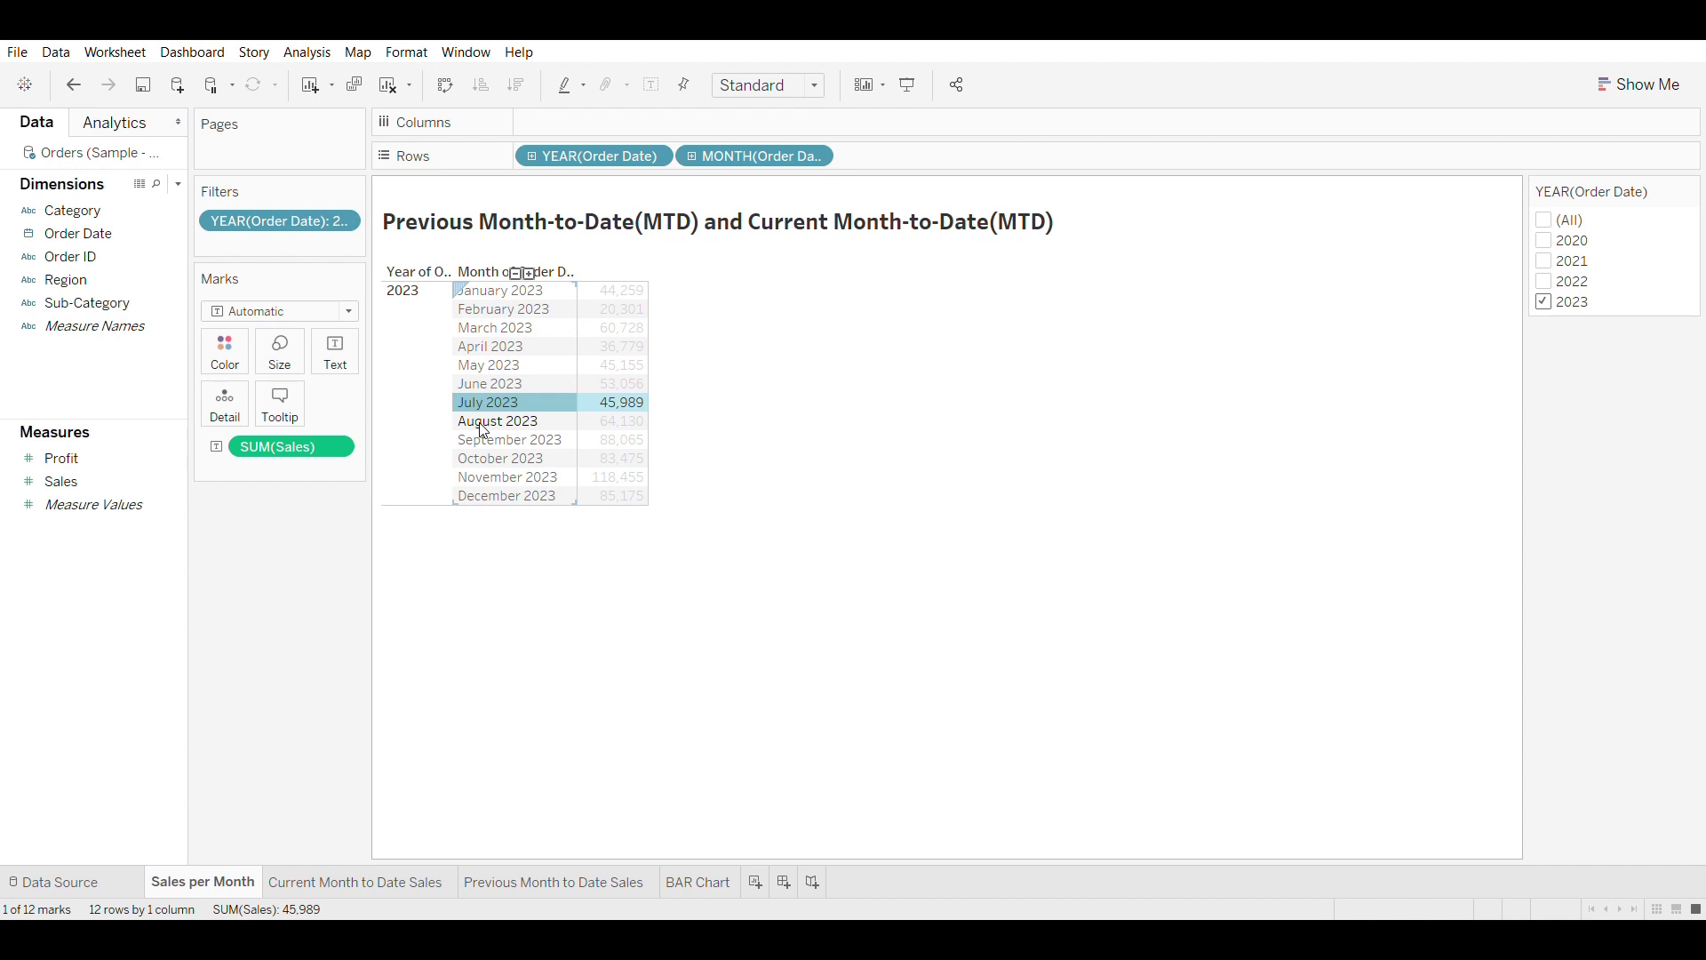
pyautogui.keyDown('ctrl'); pyautogui.click(485, 431); pyautogui.keyUp('ctrl')
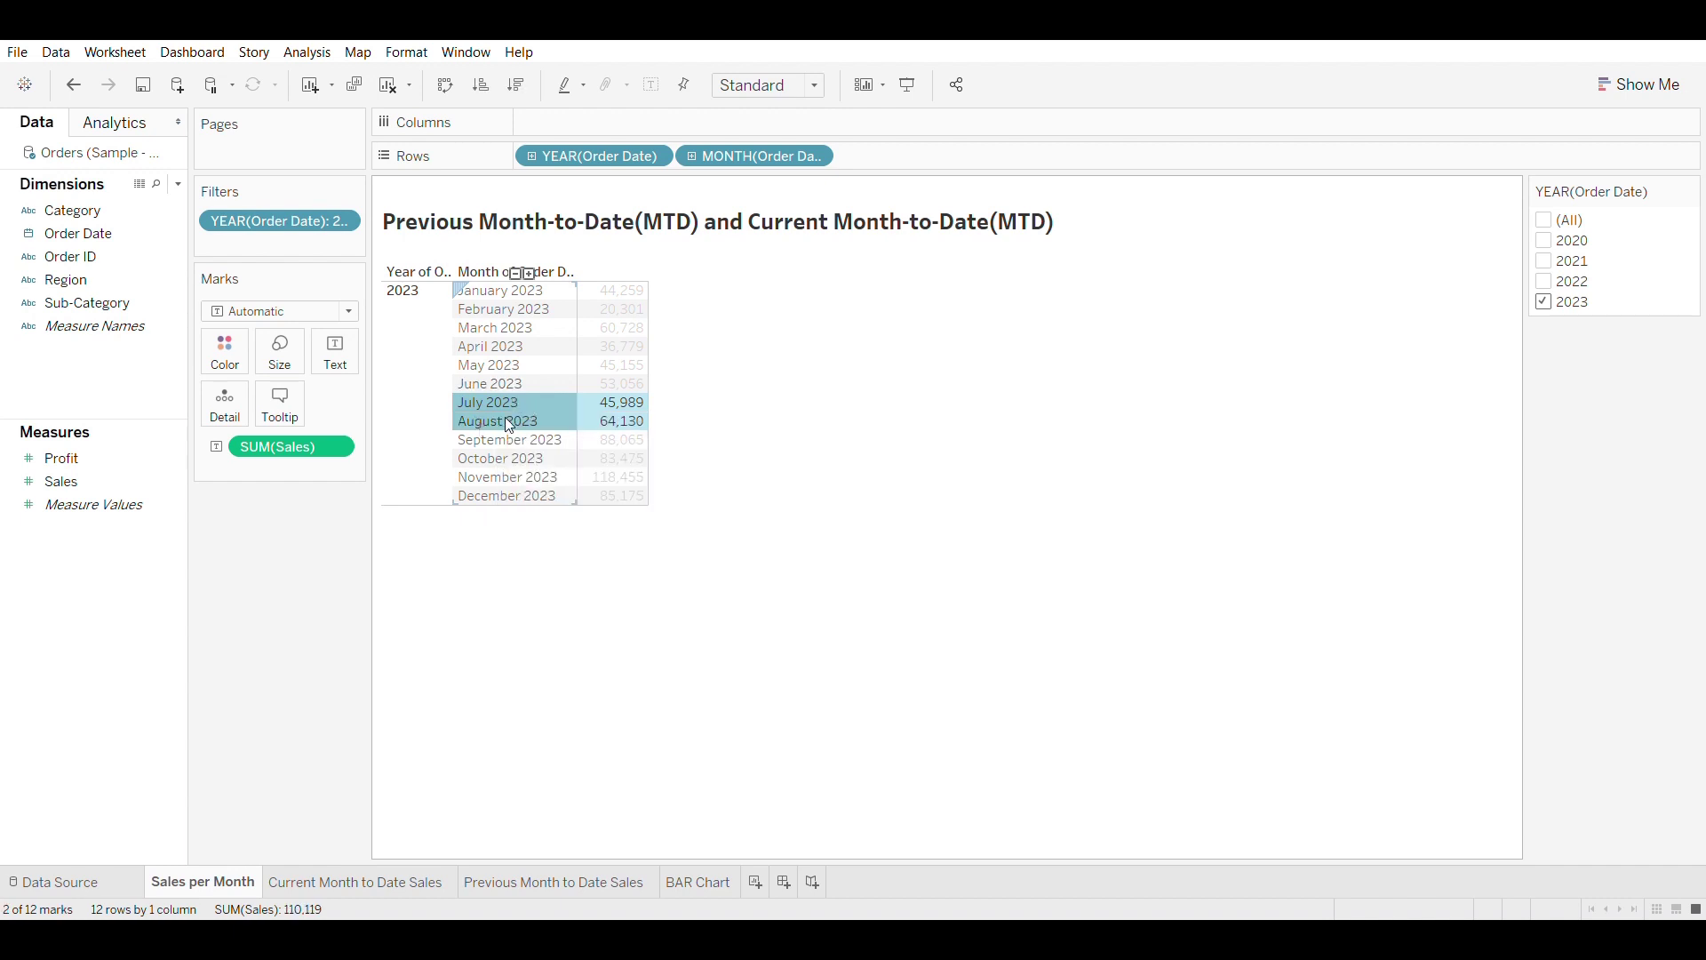
pyautogui.moveTo(500, 421)
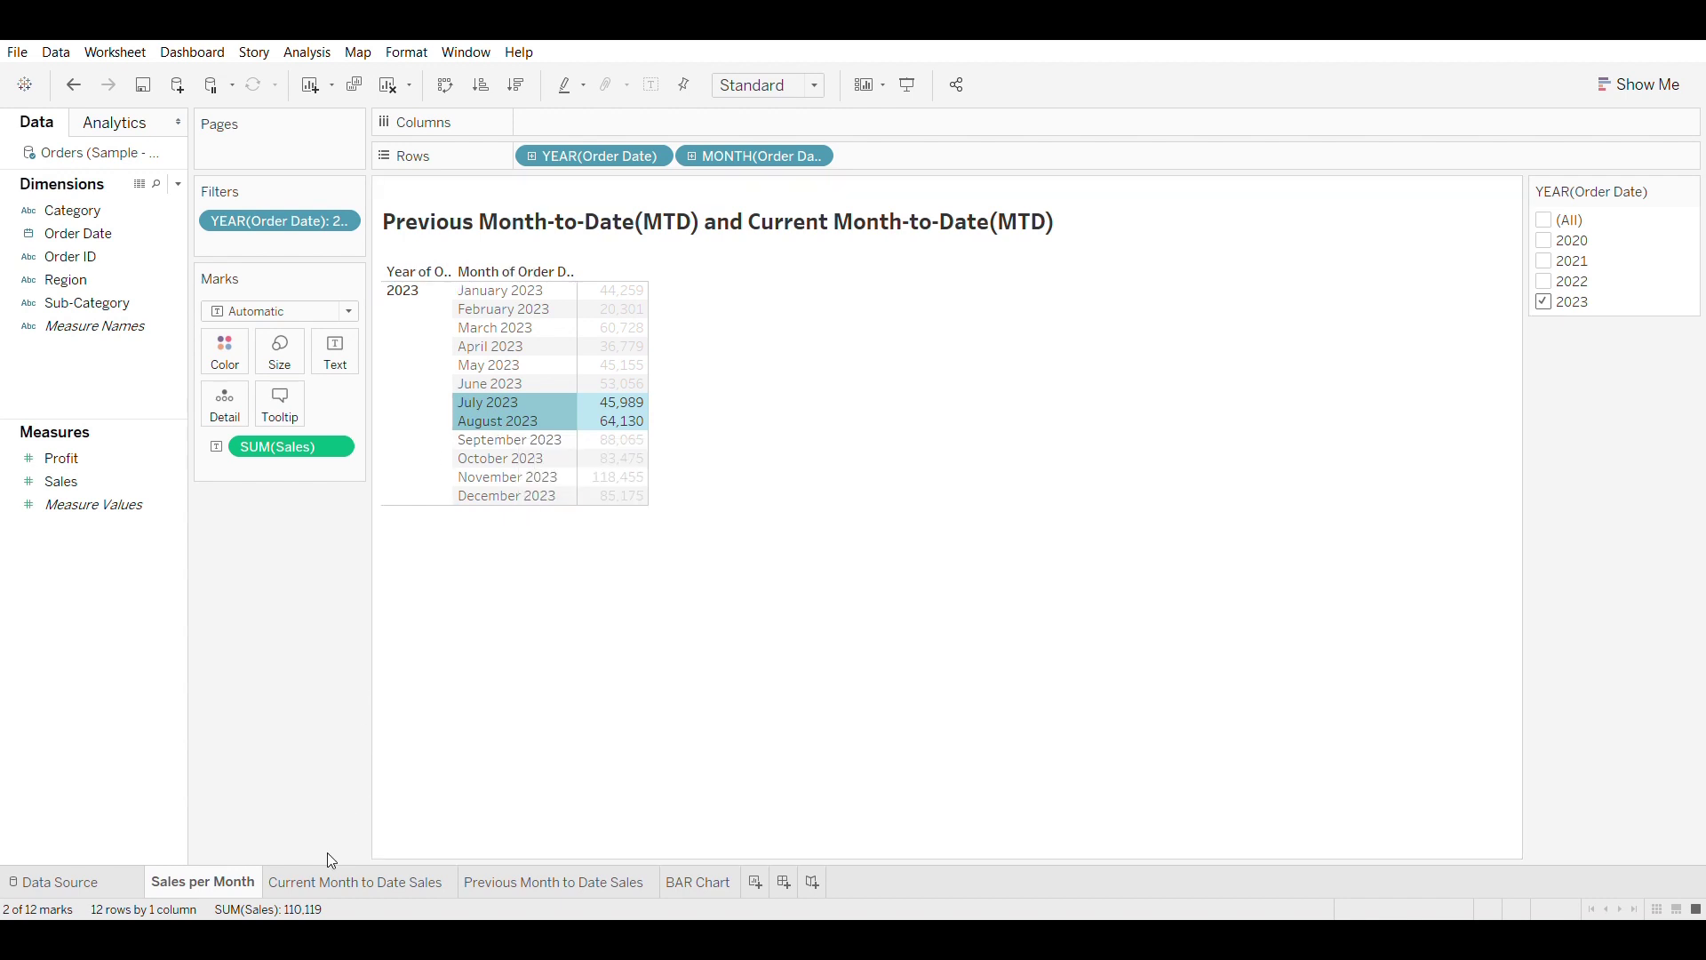
pyautogui.click(334, 882)
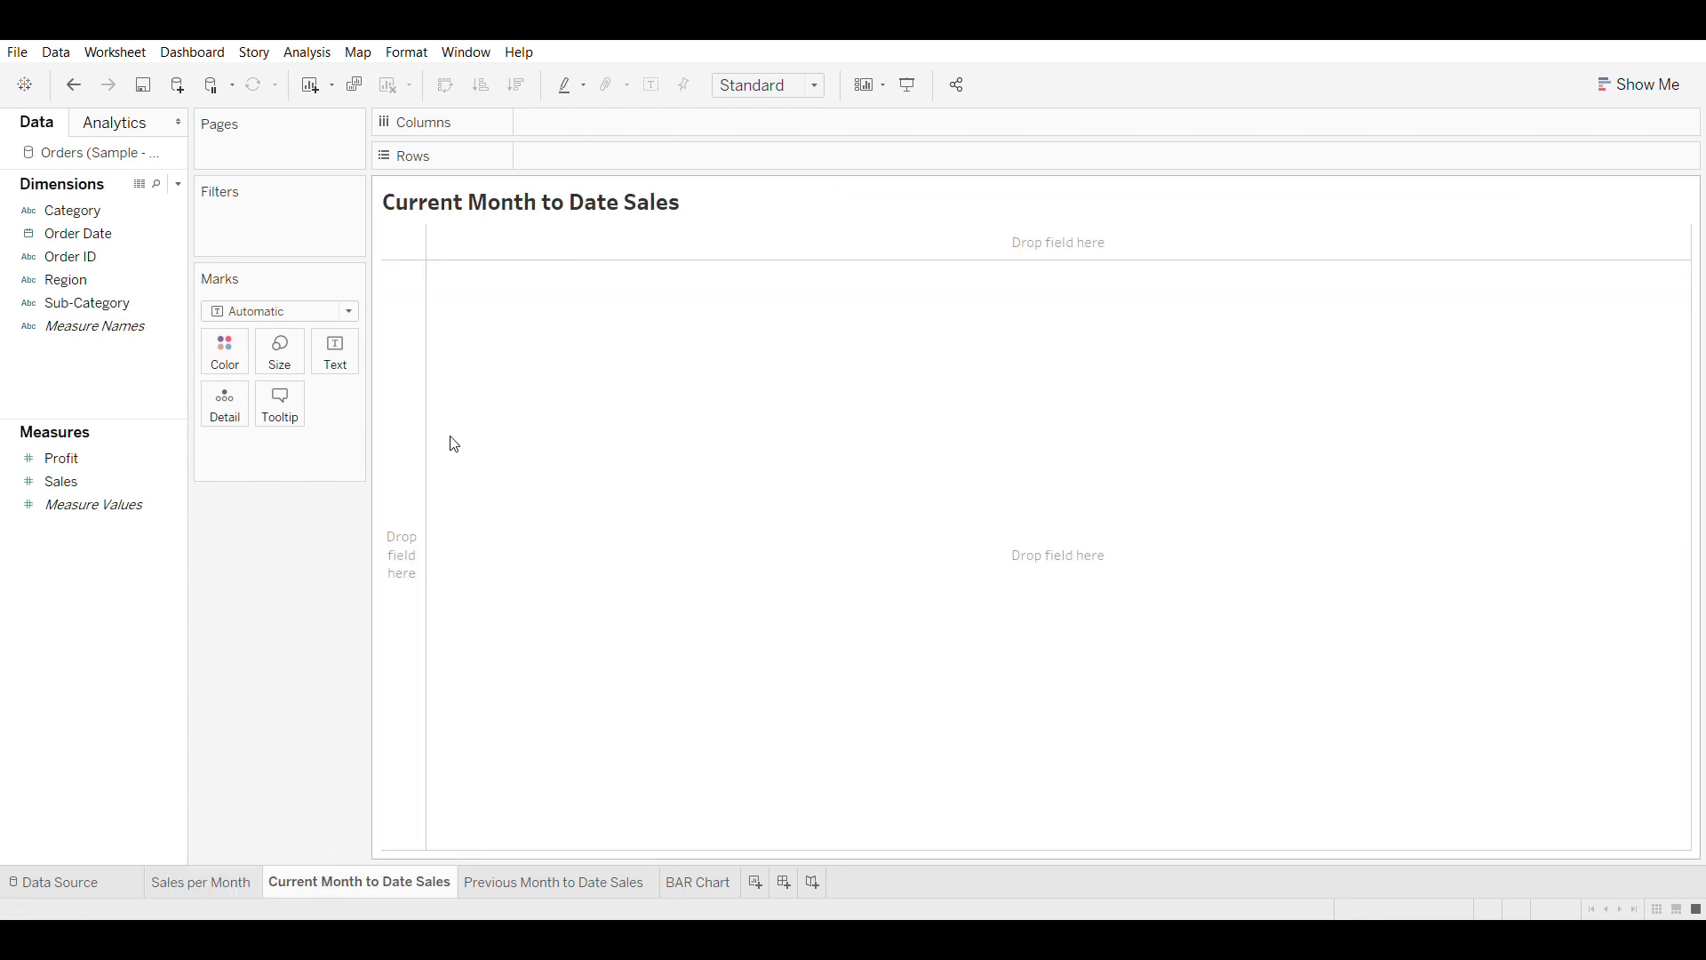
# Step: Place Order Date on Rows with summed Sales and drill down one level
pyautogui.click(106, 235)
pyautogui.moveTo(107, 240); pyautogui.dragTo(613, 157)
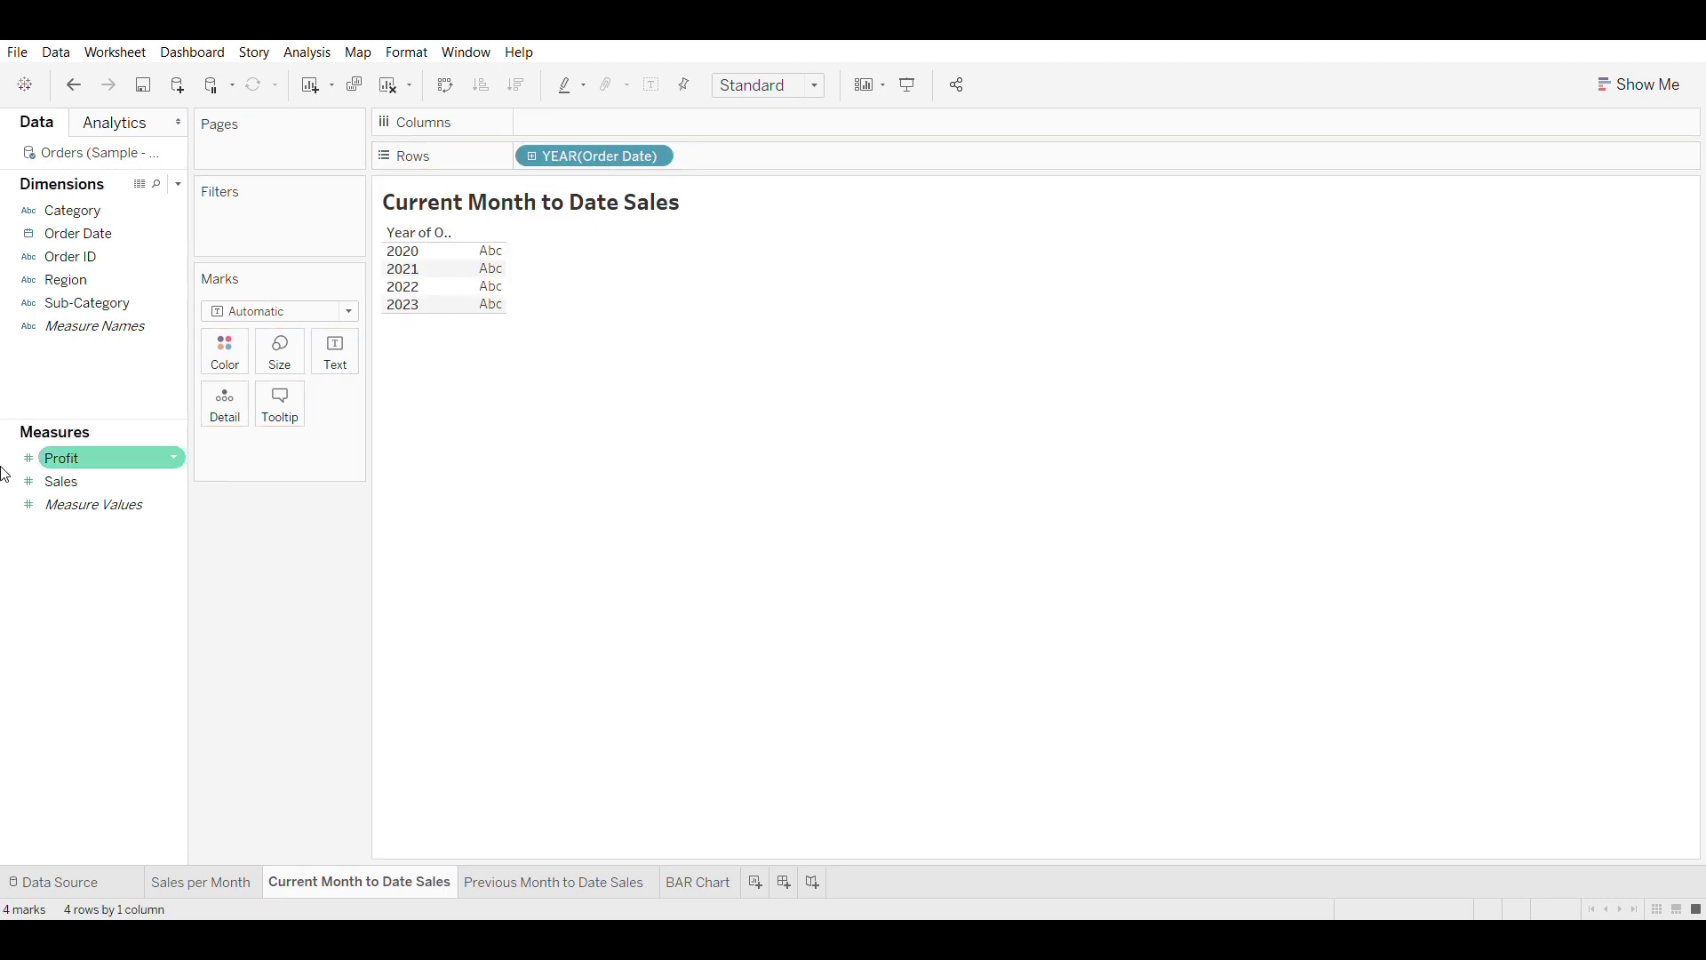
pyautogui.doubleClick(107, 477)
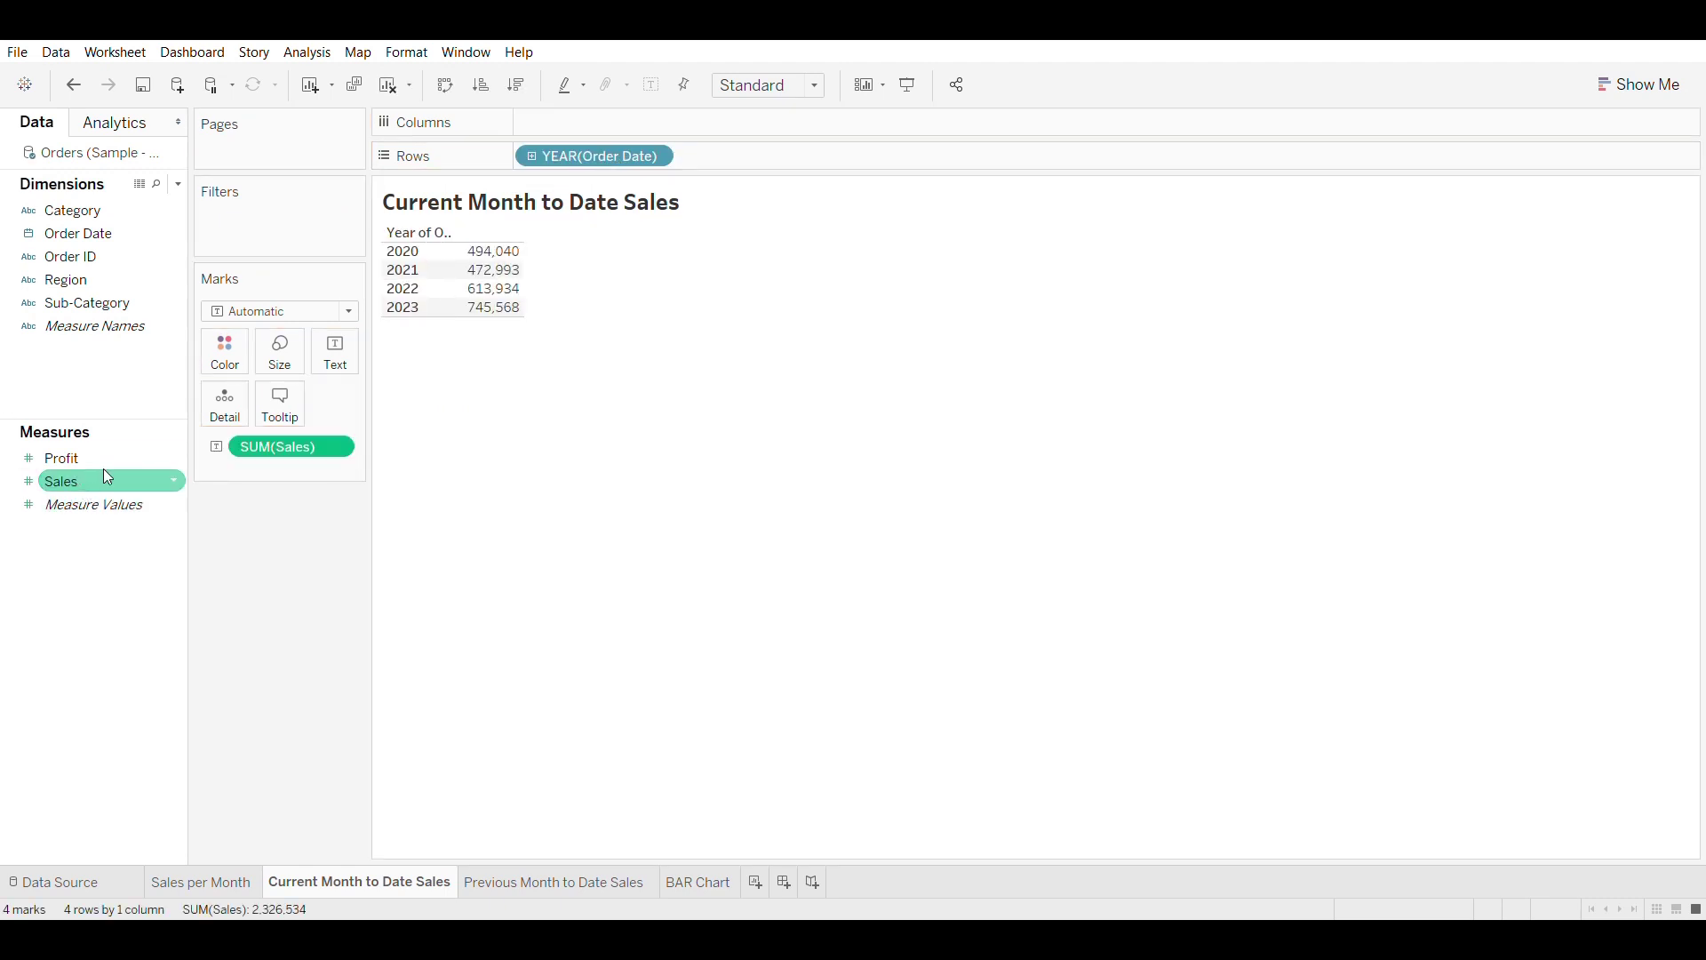
pyautogui.click(531, 156)
# Step: Change the date pills to discrete Month and discrete Day
pyautogui.click(655, 157)
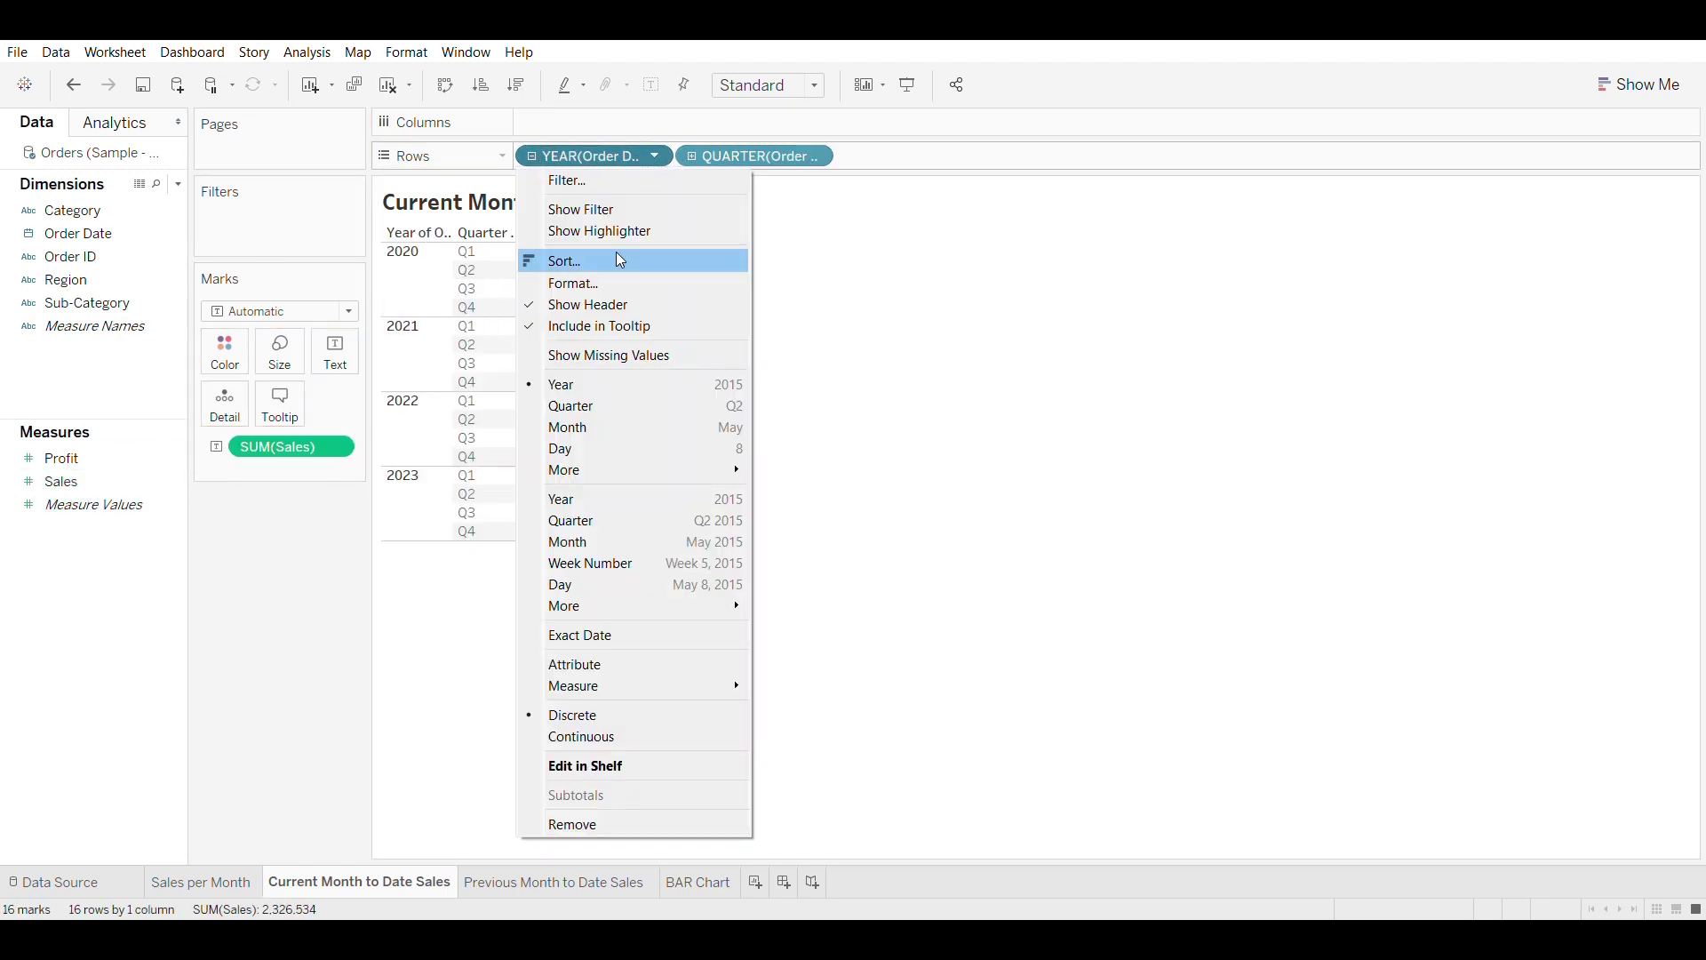
pyautogui.click(735, 542)
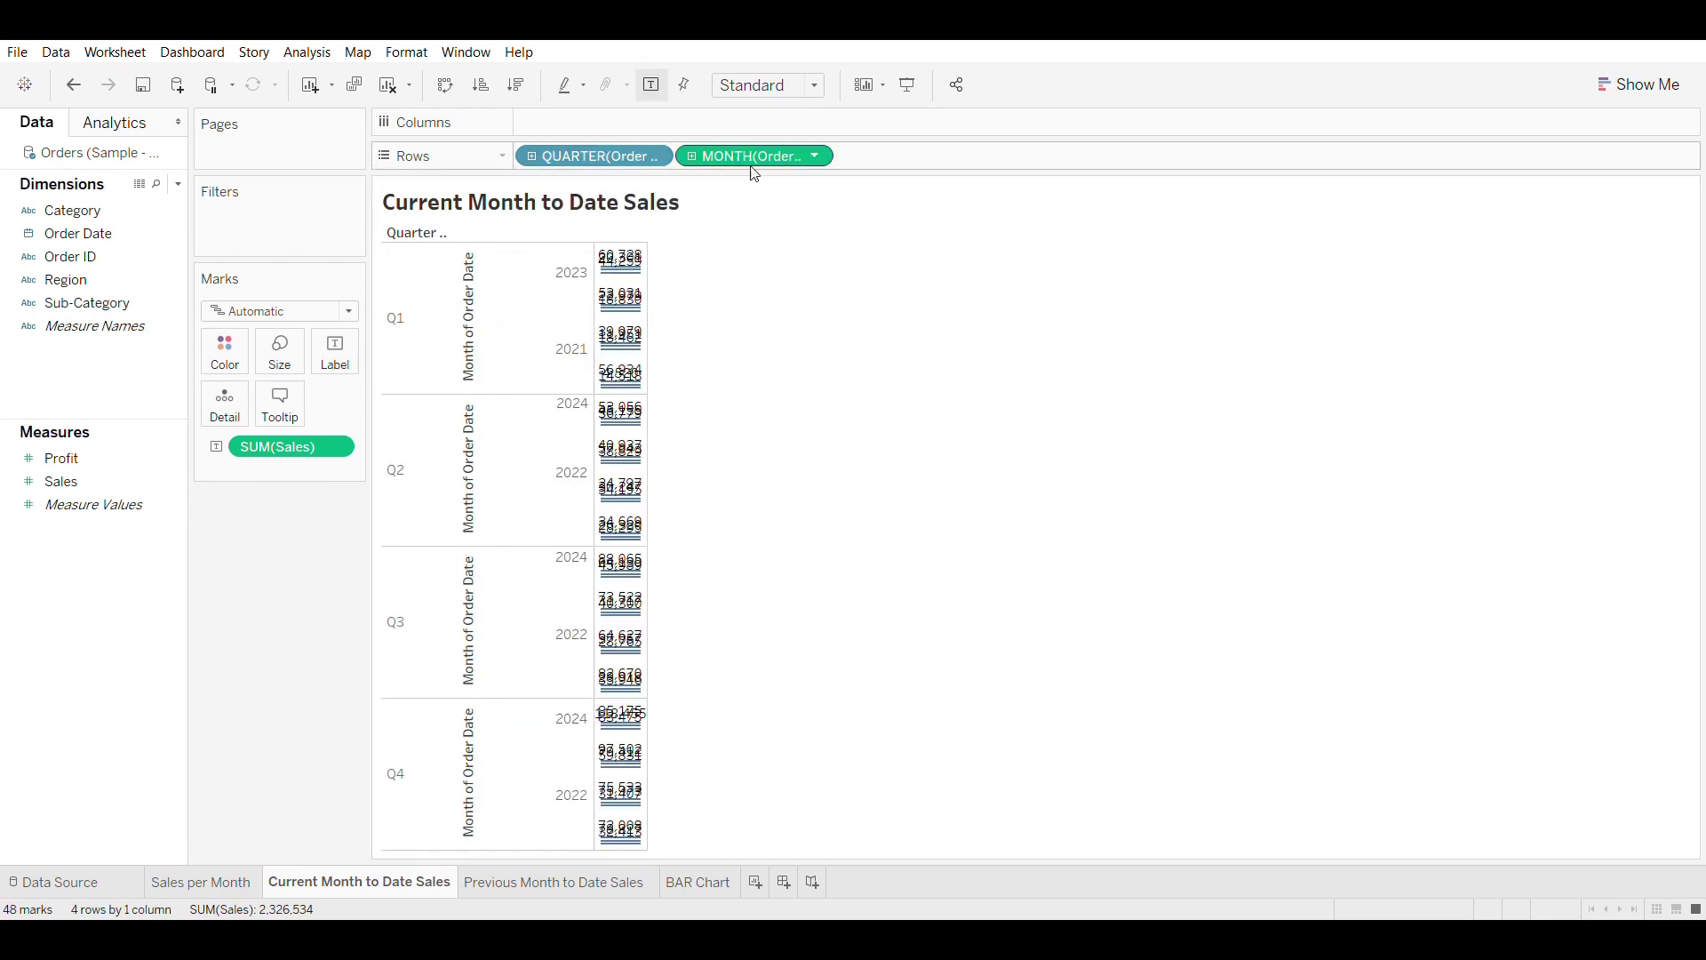
pyautogui.click(815, 156)
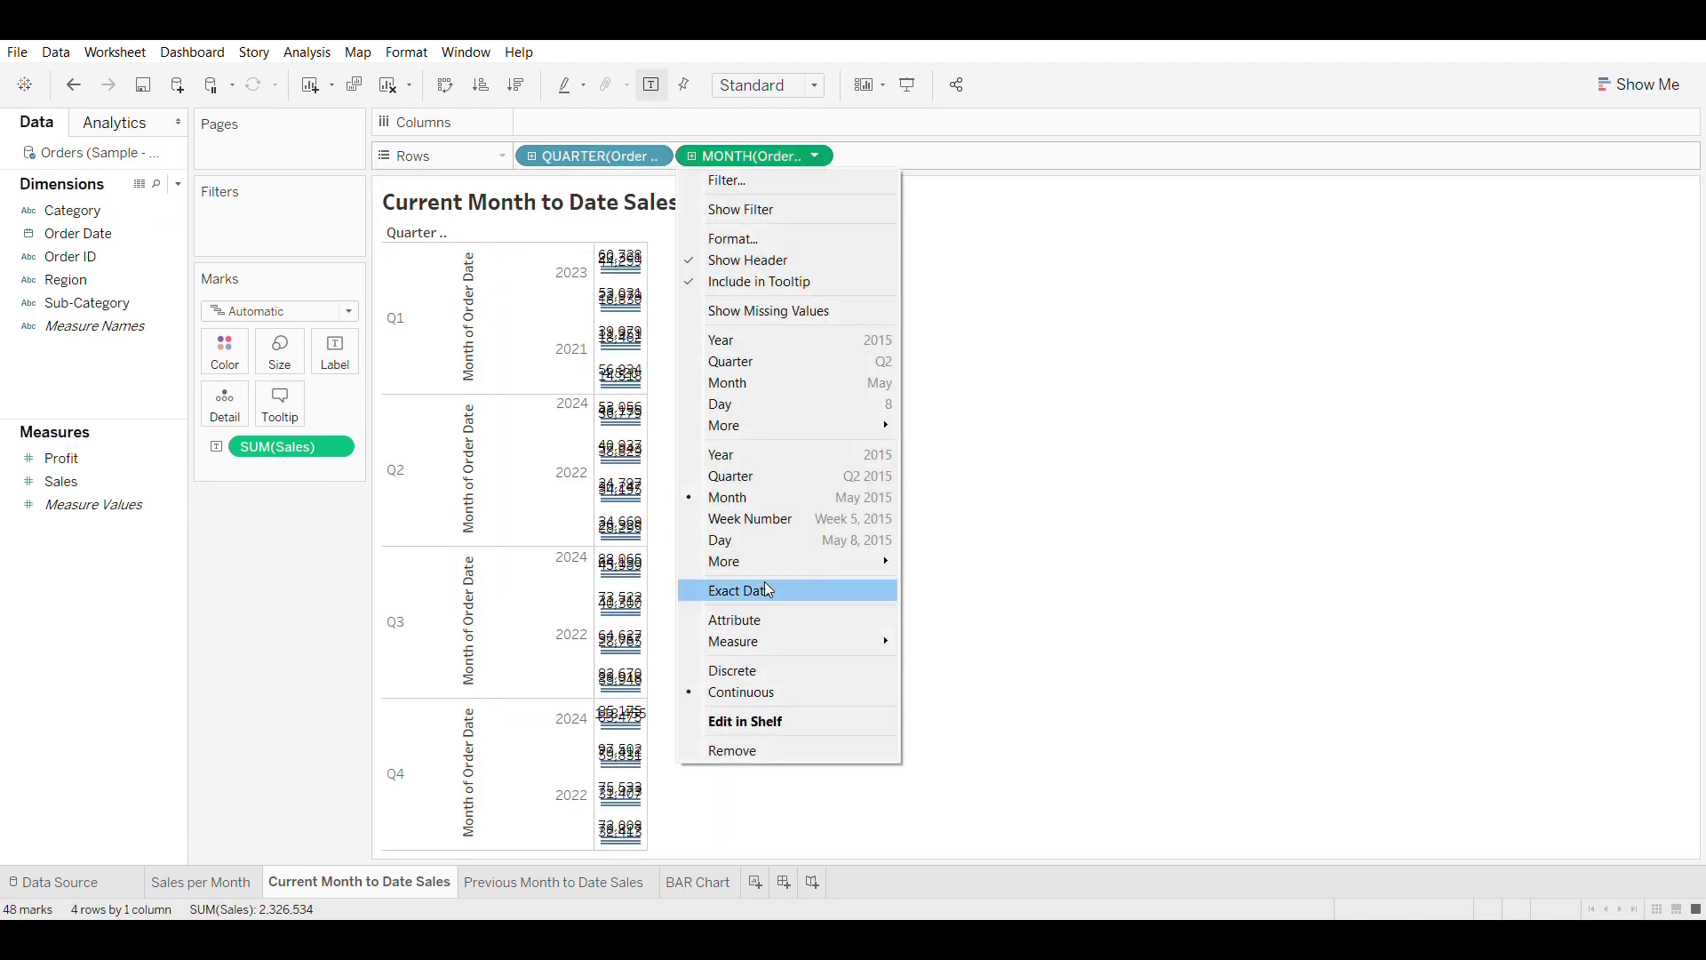
pyautogui.click(734, 670)
pyautogui.click(655, 156)
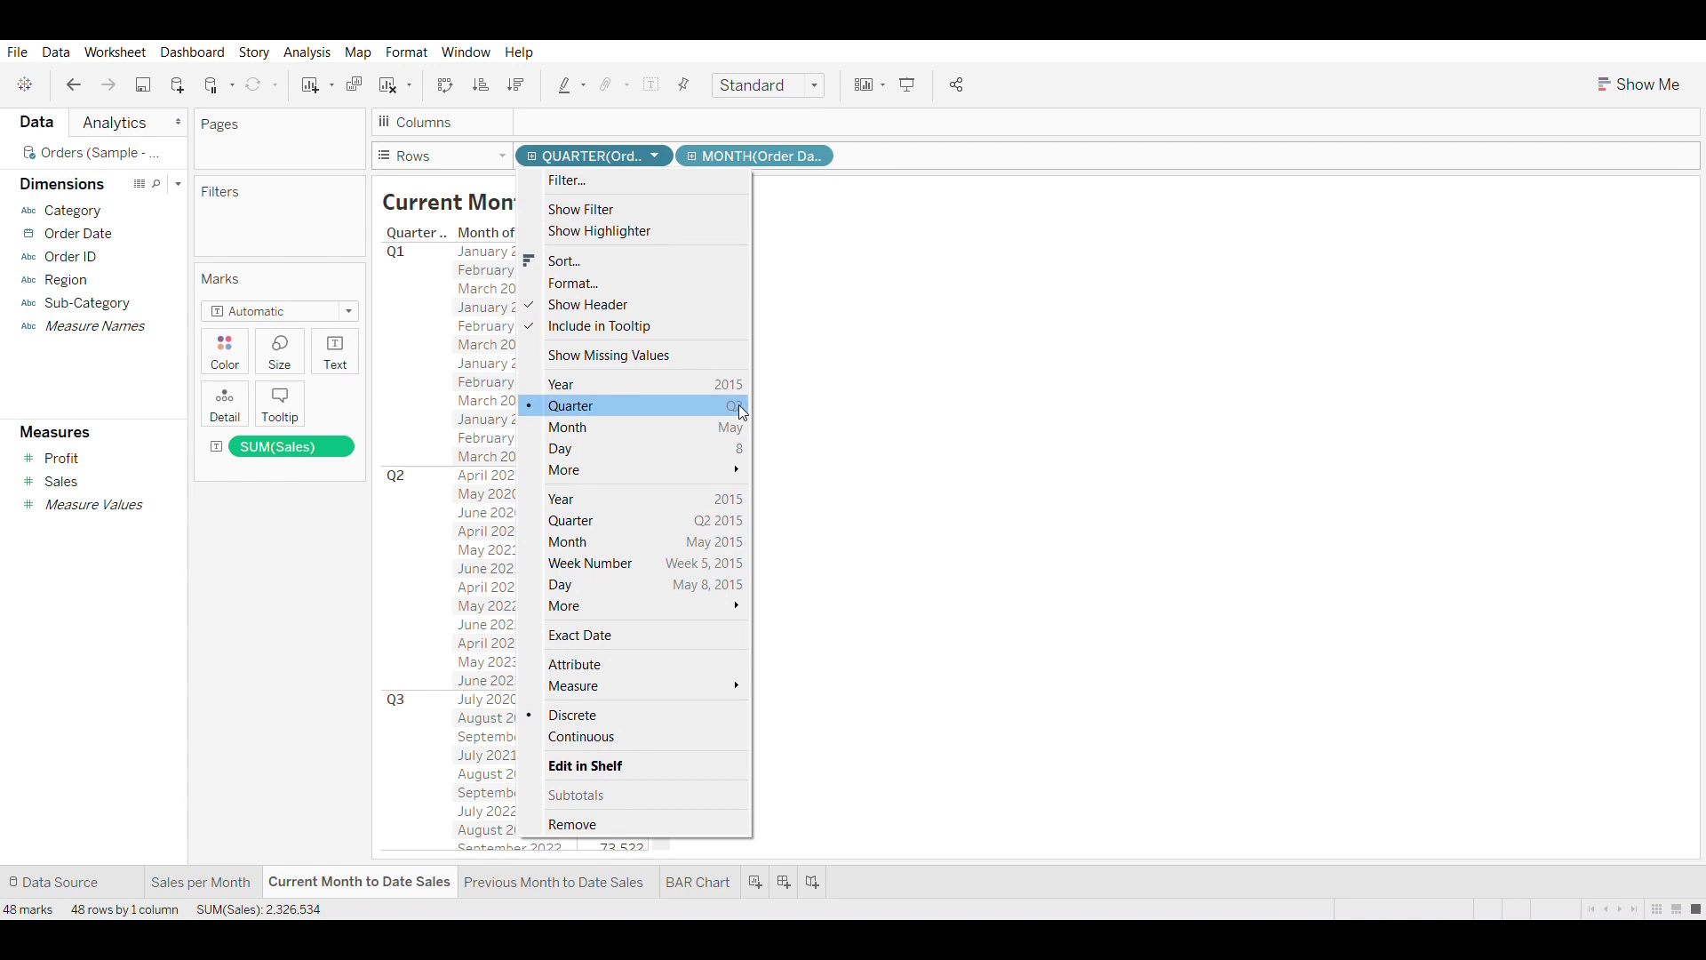
pyautogui.click(722, 583)
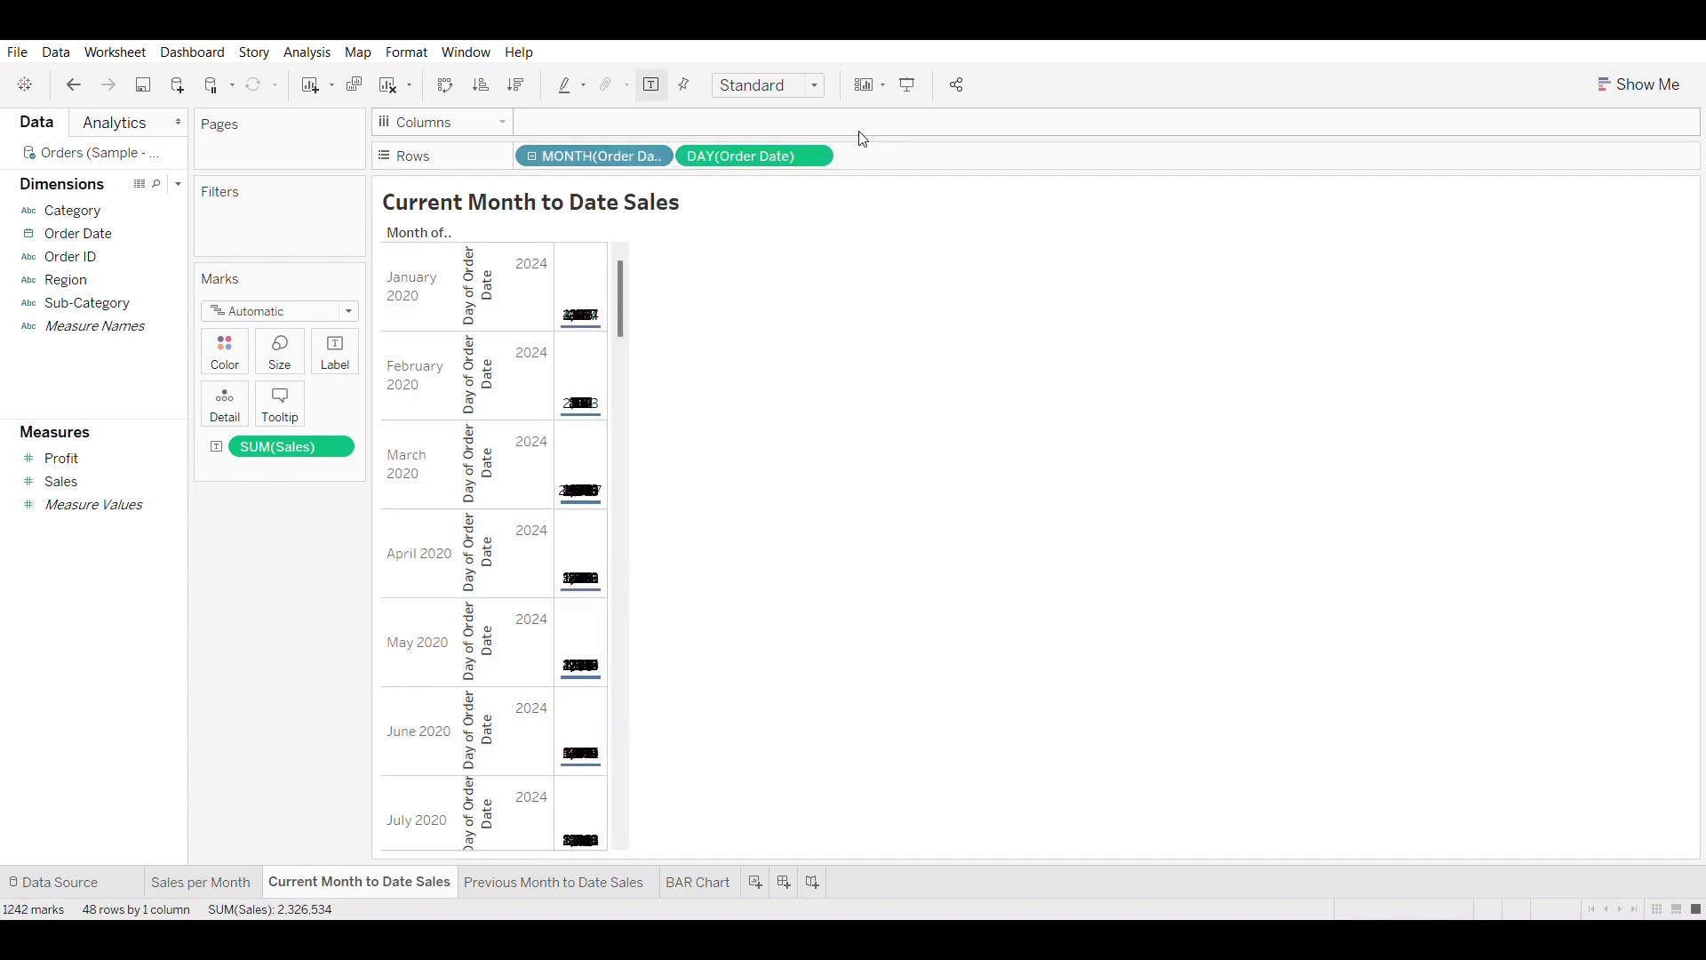
pyautogui.click(815, 157)
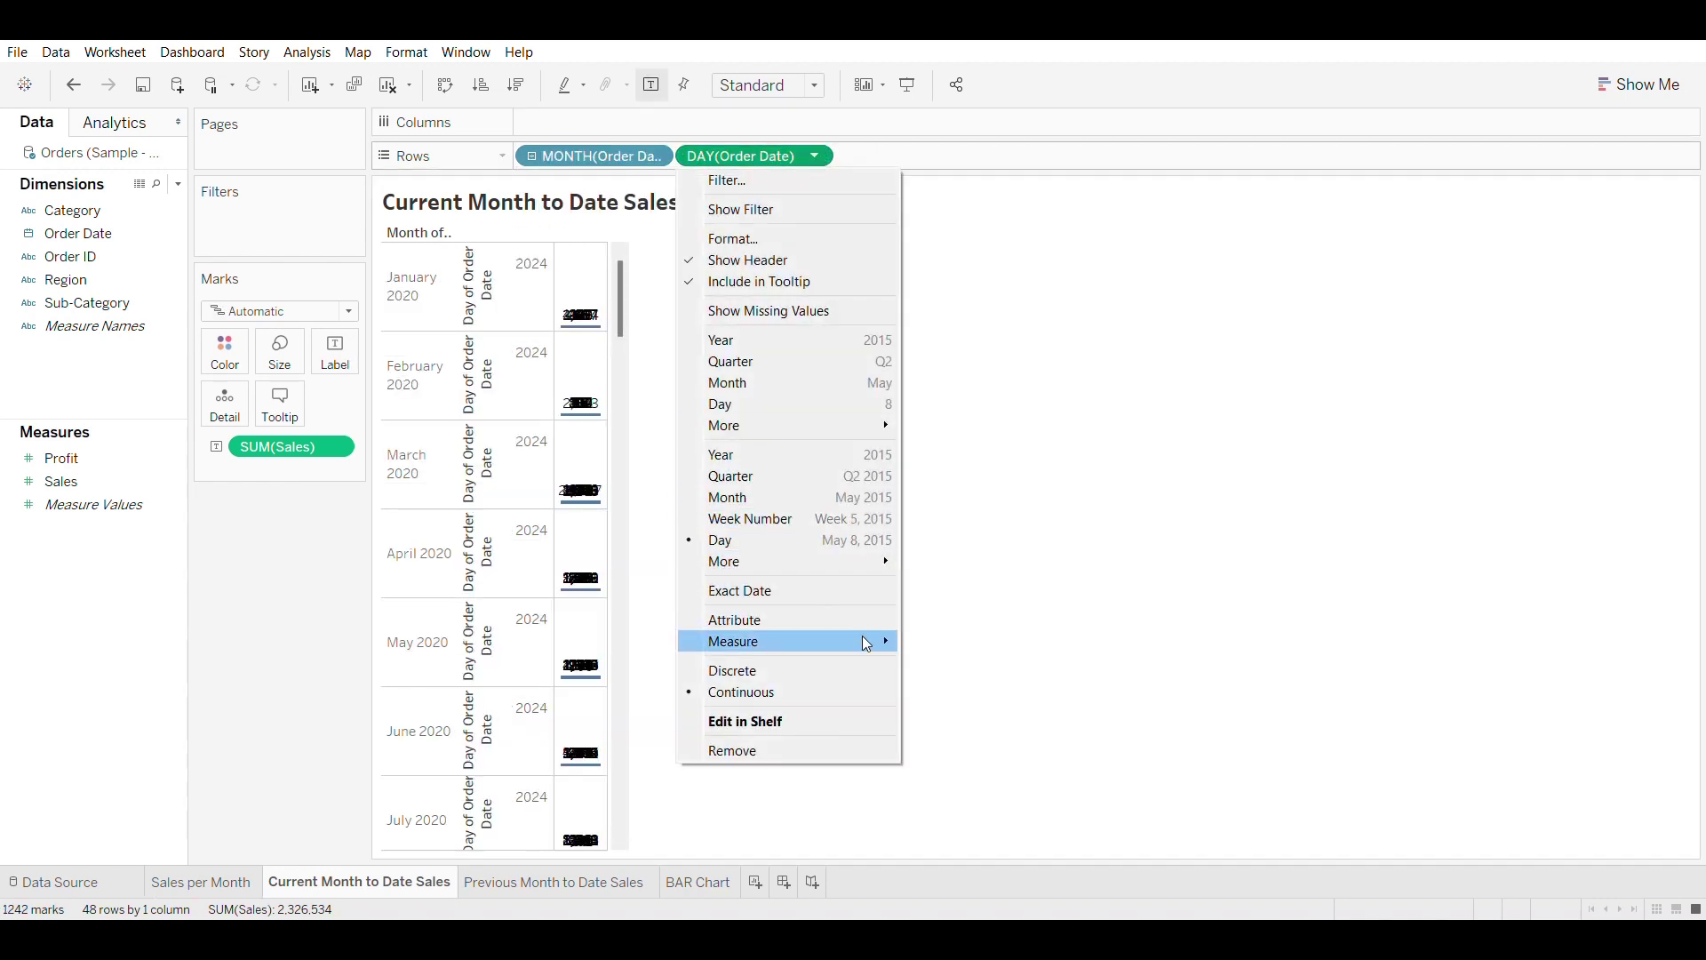
pyautogui.click(799, 668)
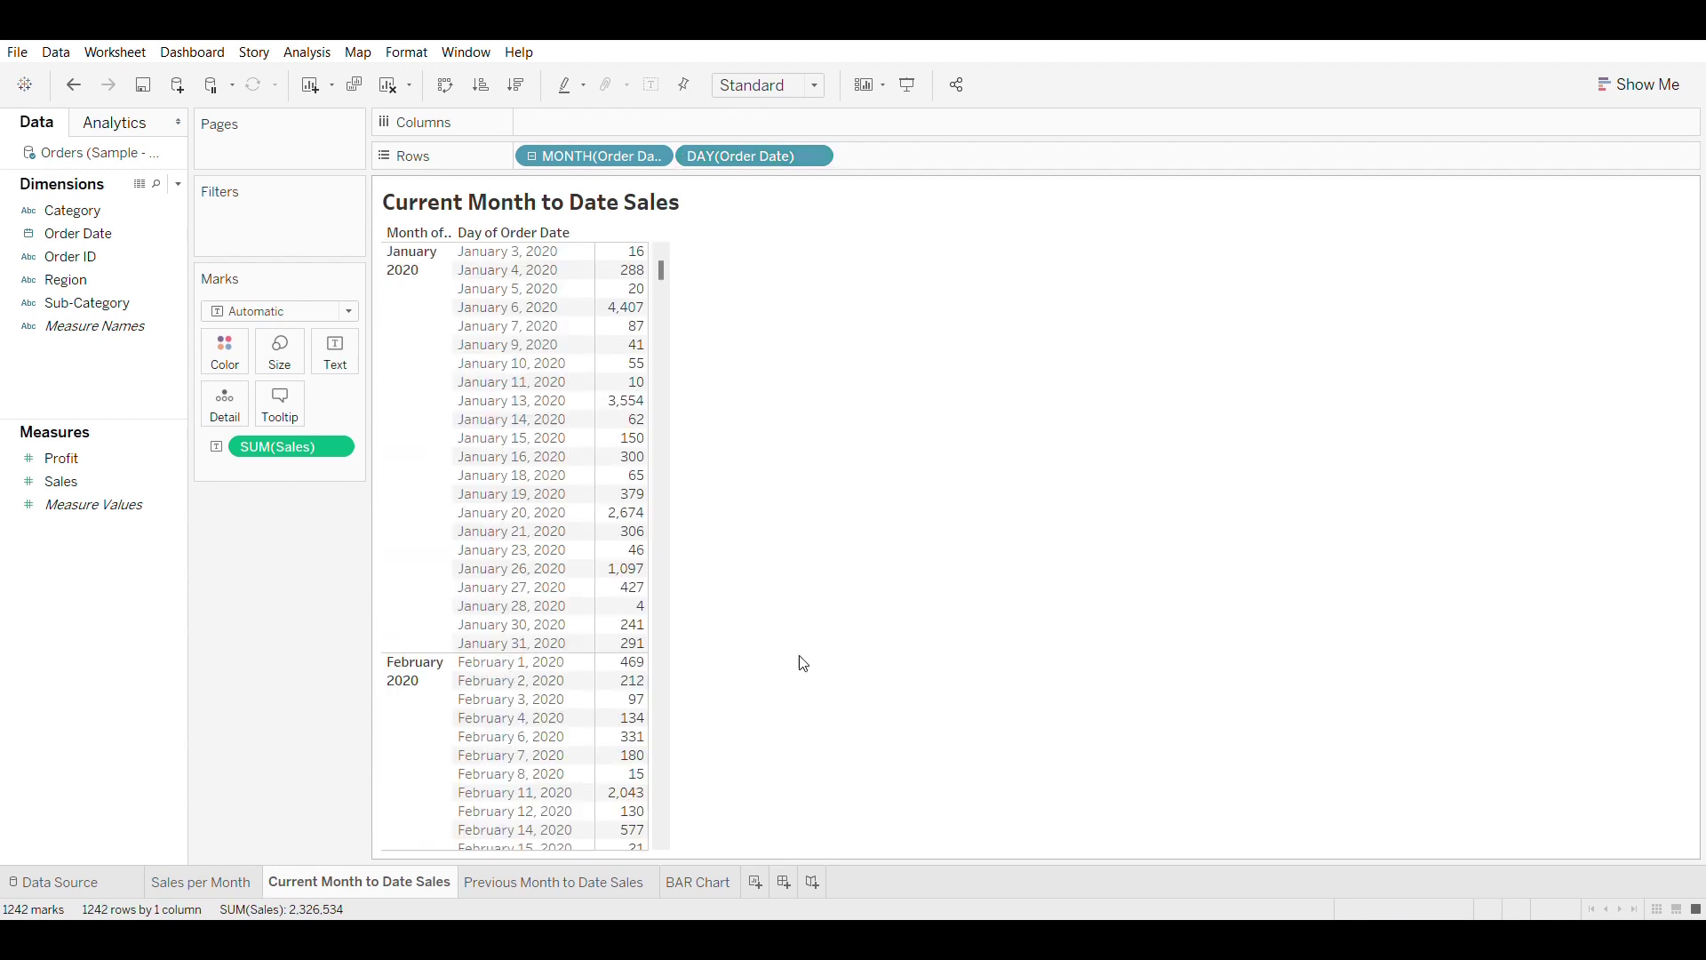
# Step: Show a filter card for MONTH(Order Date)
pyautogui.click(658, 157)
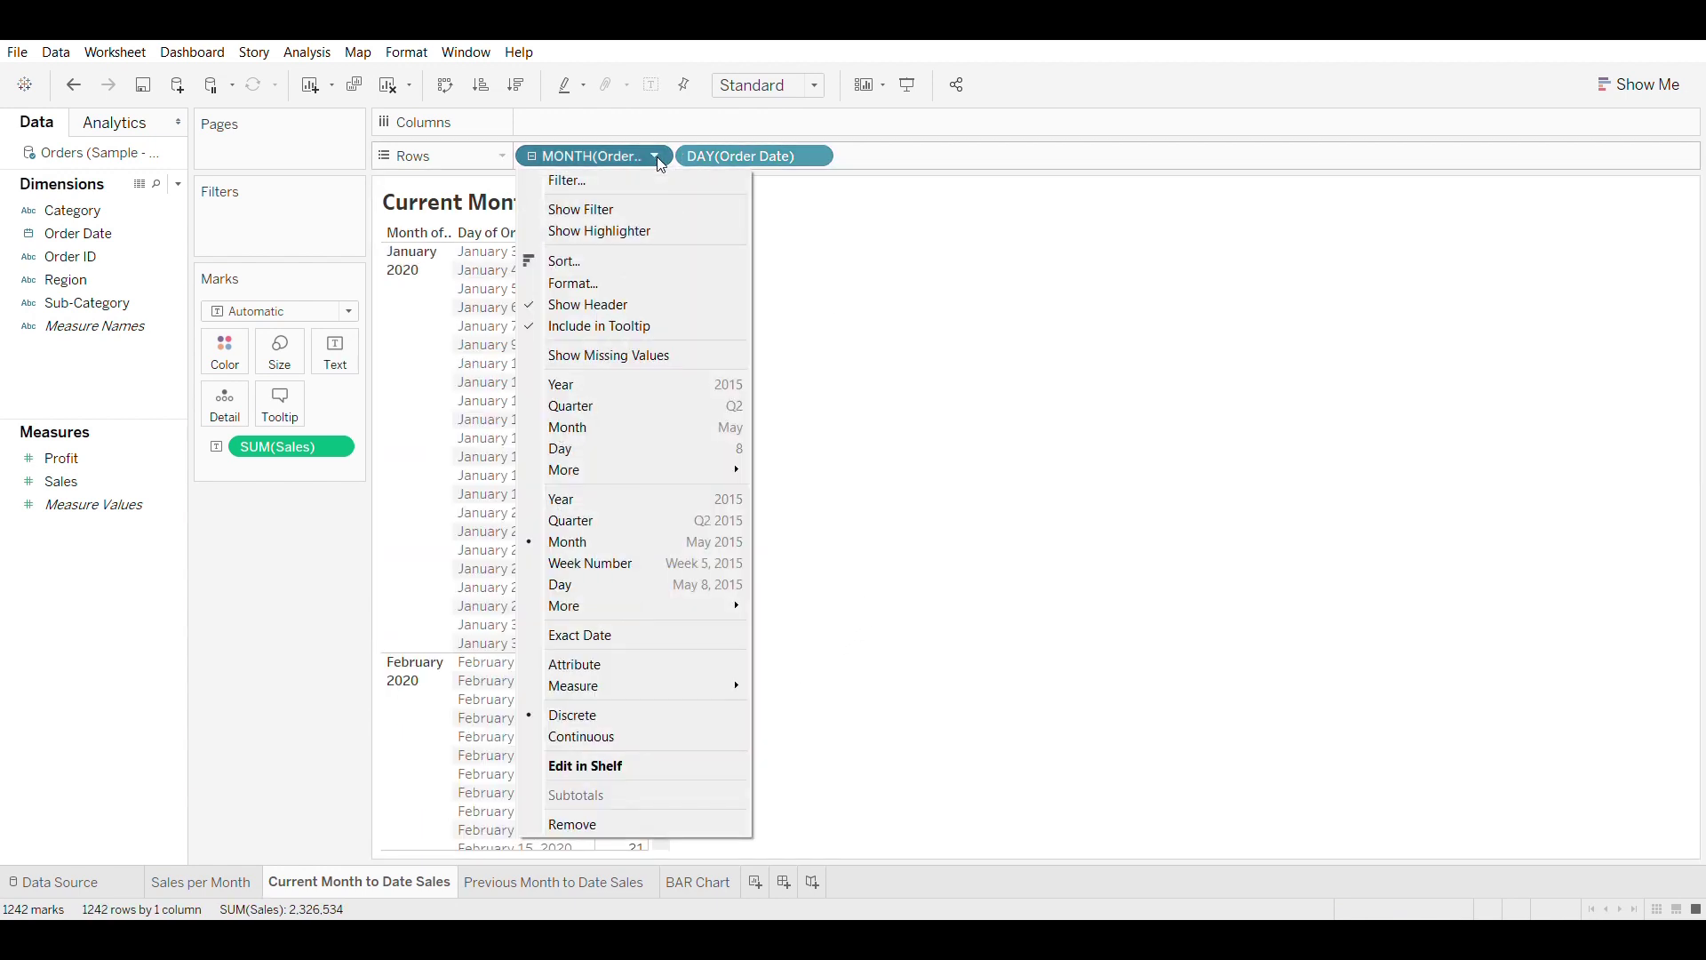
pyautogui.click(598, 213)
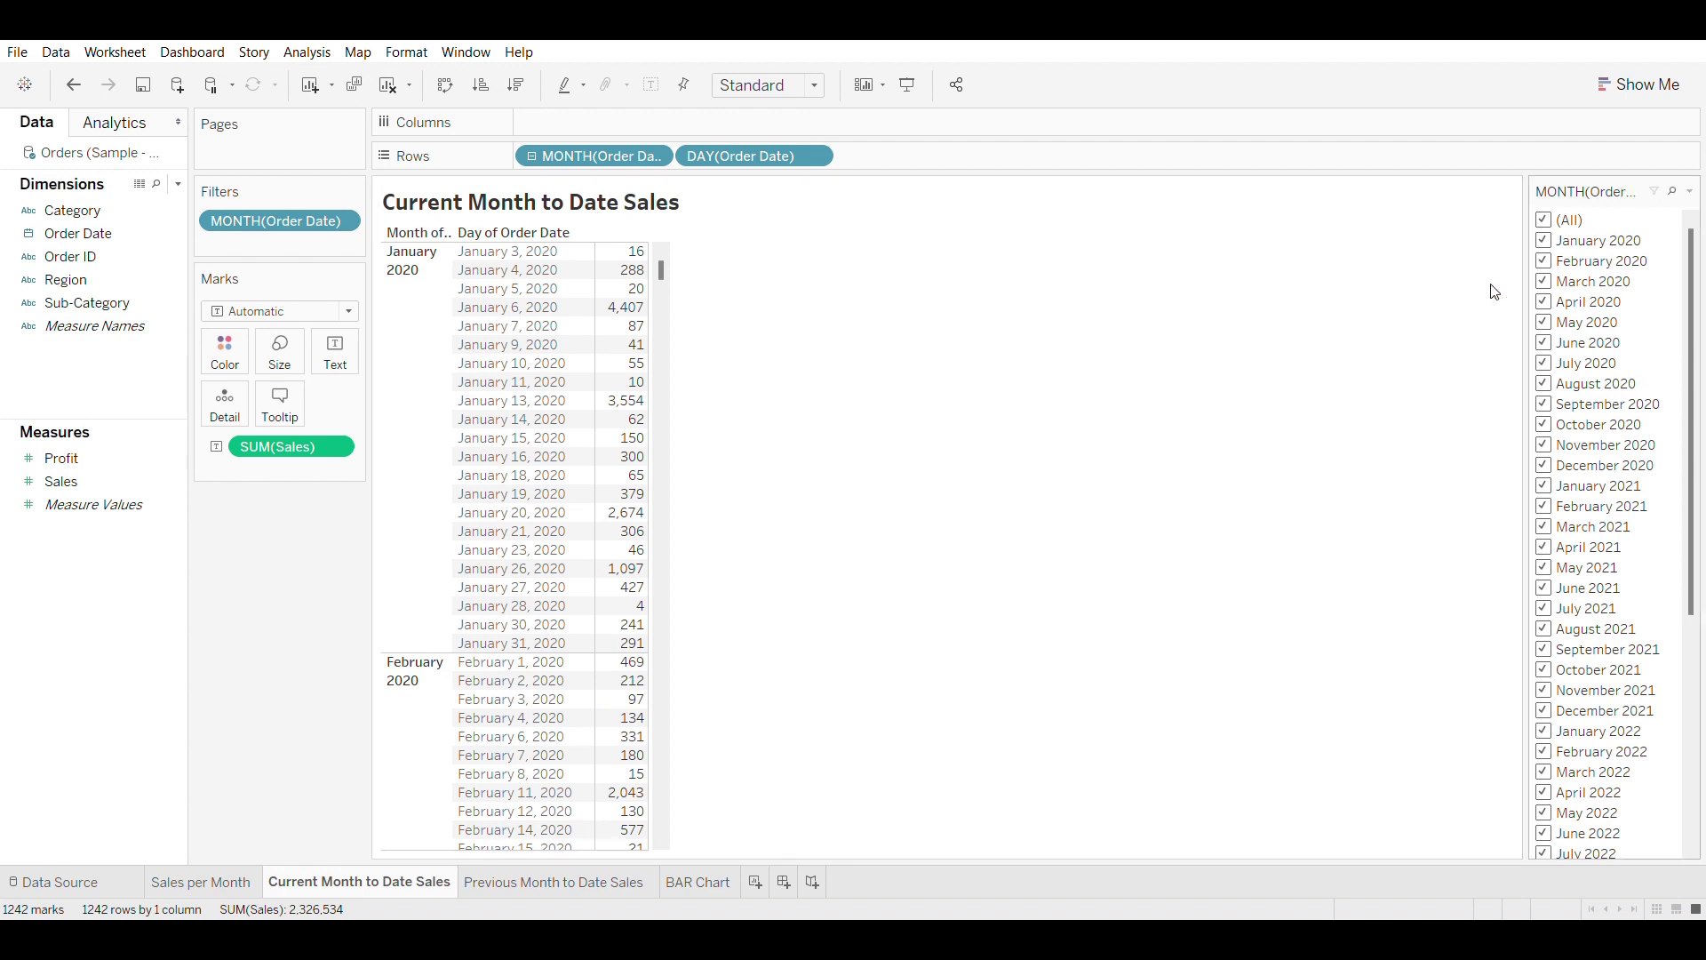
pyautogui.scroll(-5, 493, 534)
pyautogui.scroll(-8, 493, 534)
pyautogui.moveTo(661, 290); pyautogui.dragTo(642, 760)
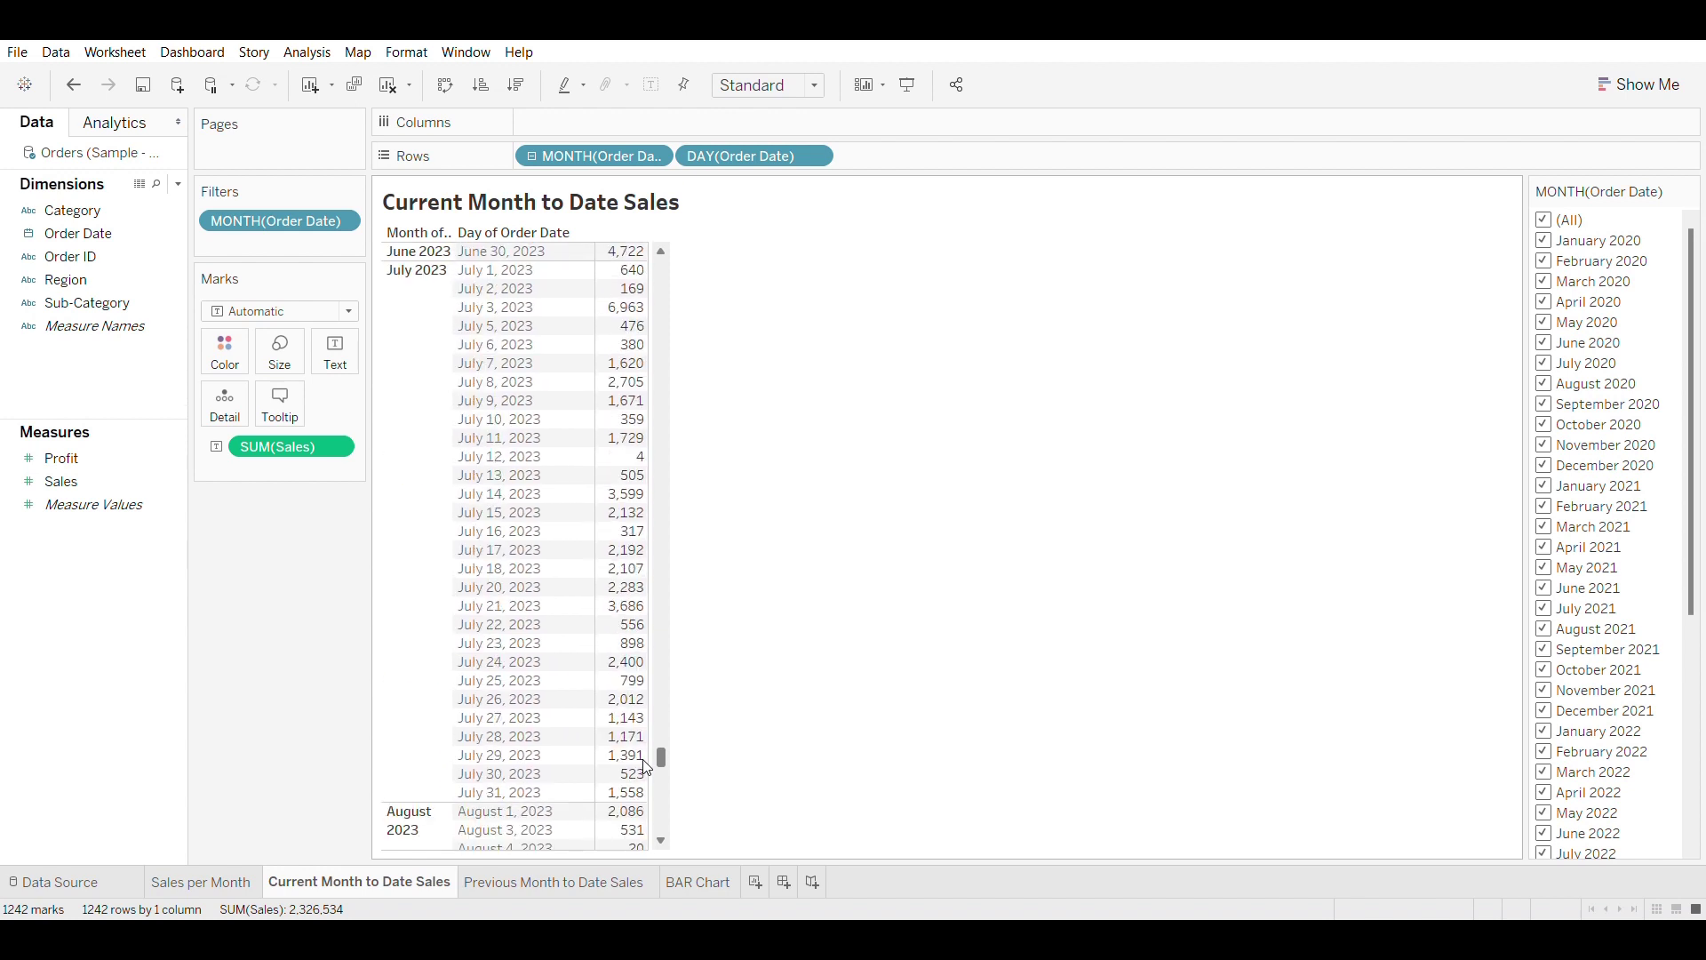
# Step: Keep only August 2023 in the month filter and widen the Sales column
pyautogui.click(1543, 219)
pyautogui.scroll(-1, 1649, 657)
pyautogui.scroll(-3, 1648, 658)
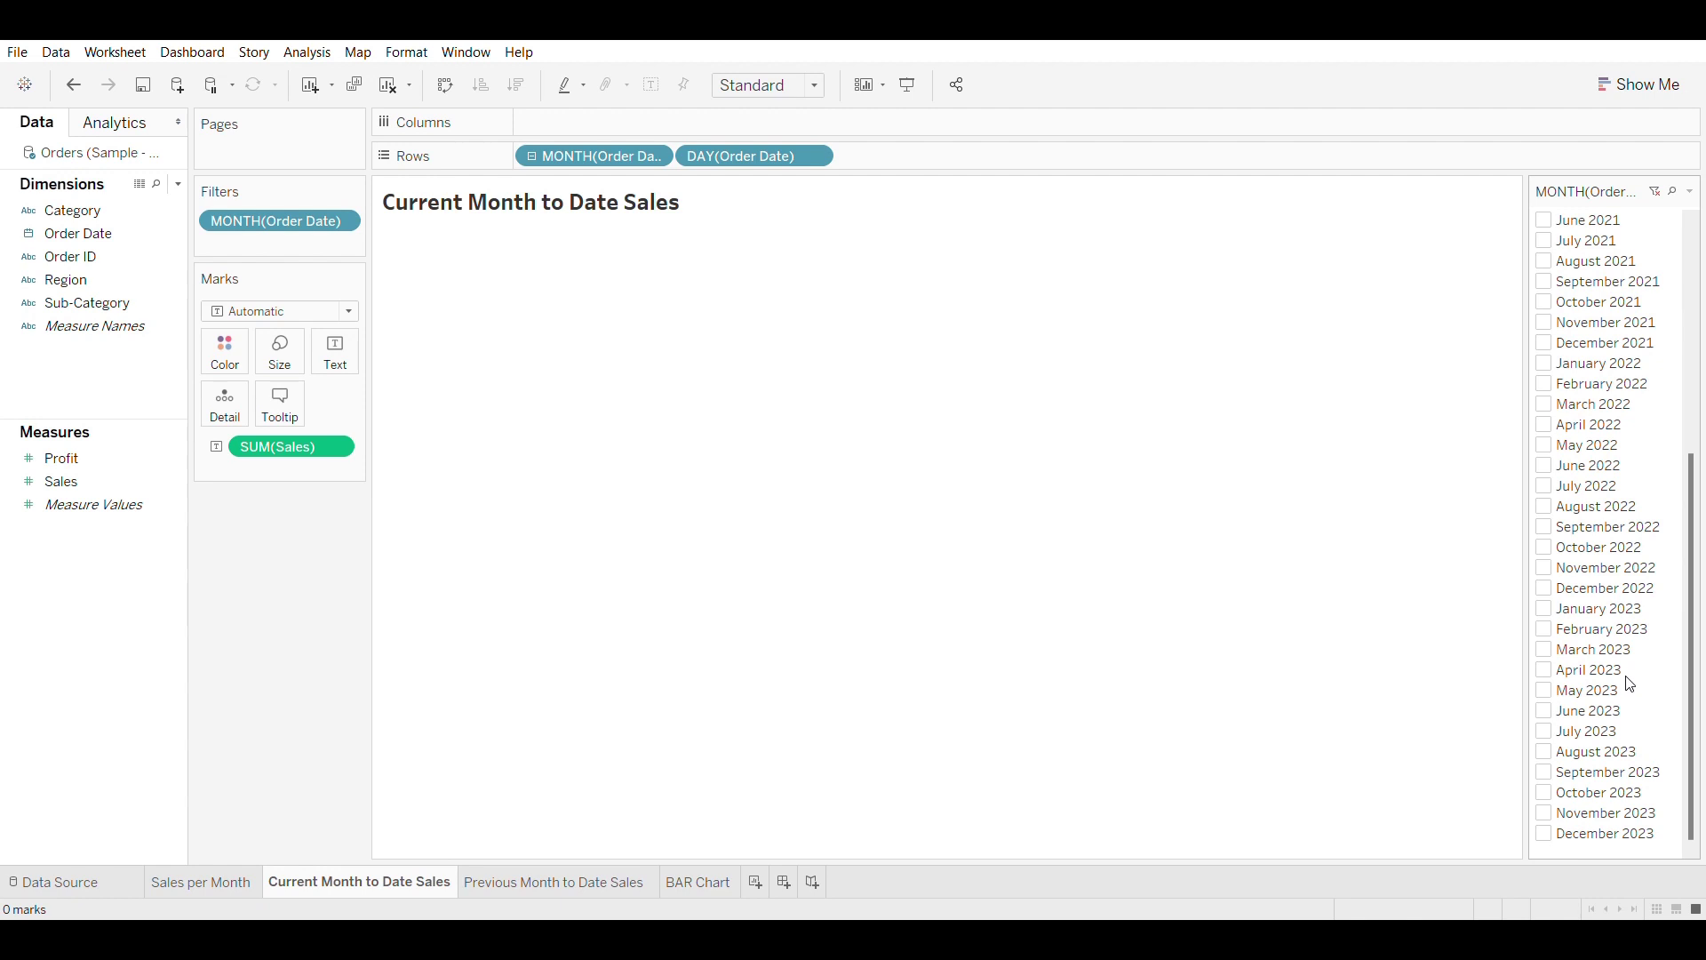
pyautogui.click(1543, 752)
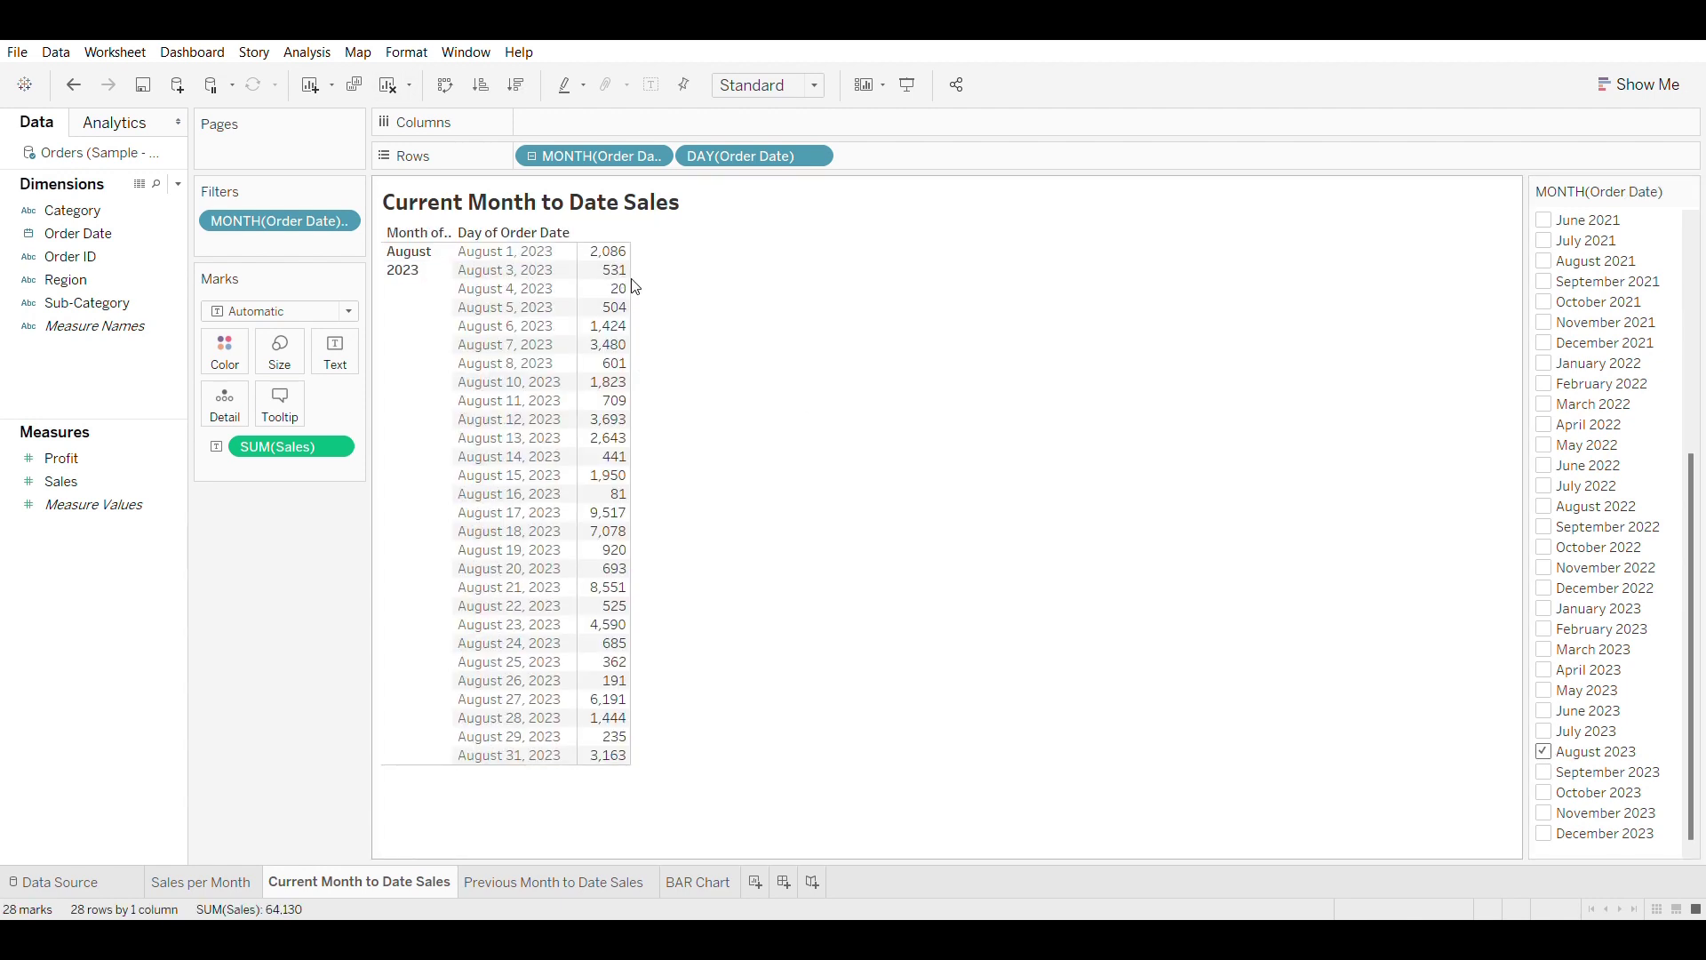
pyautogui.moveTo(632, 285); pyautogui.dragTo(672, 283)
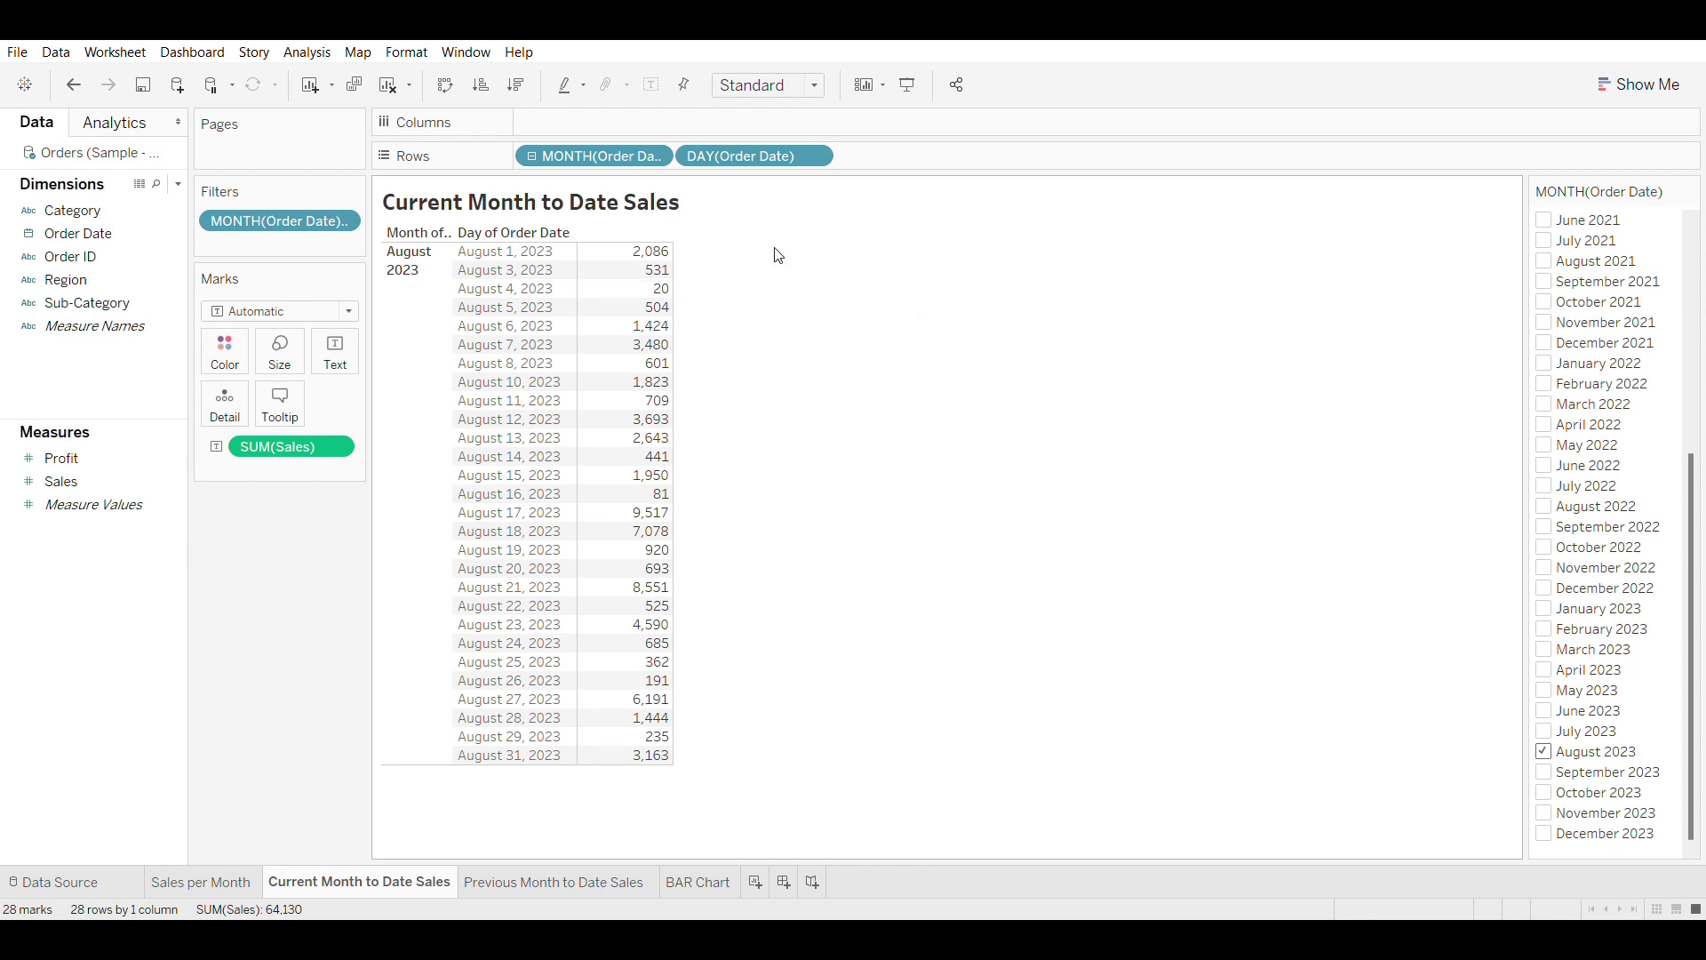
# Step: Add a TODAY() column to the rows, showing 8/10/2023, and widen it
pyautogui.doubleClick(940, 155)
pyautogui.write('TOda')
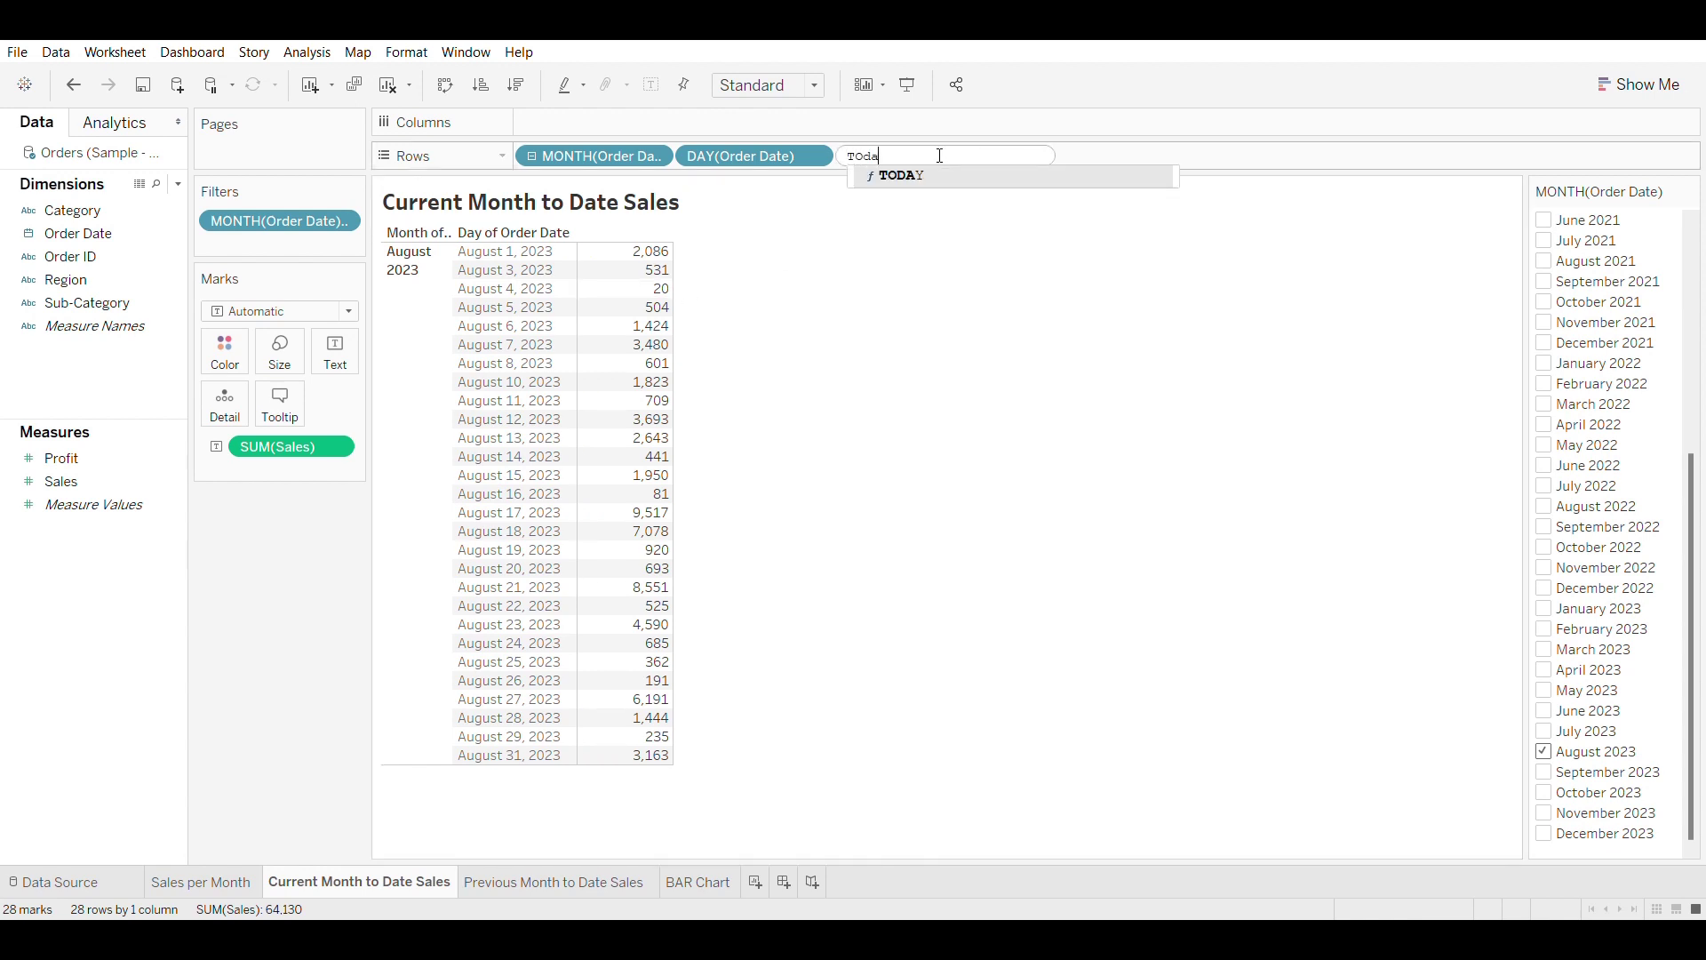
pyautogui.press('Return')
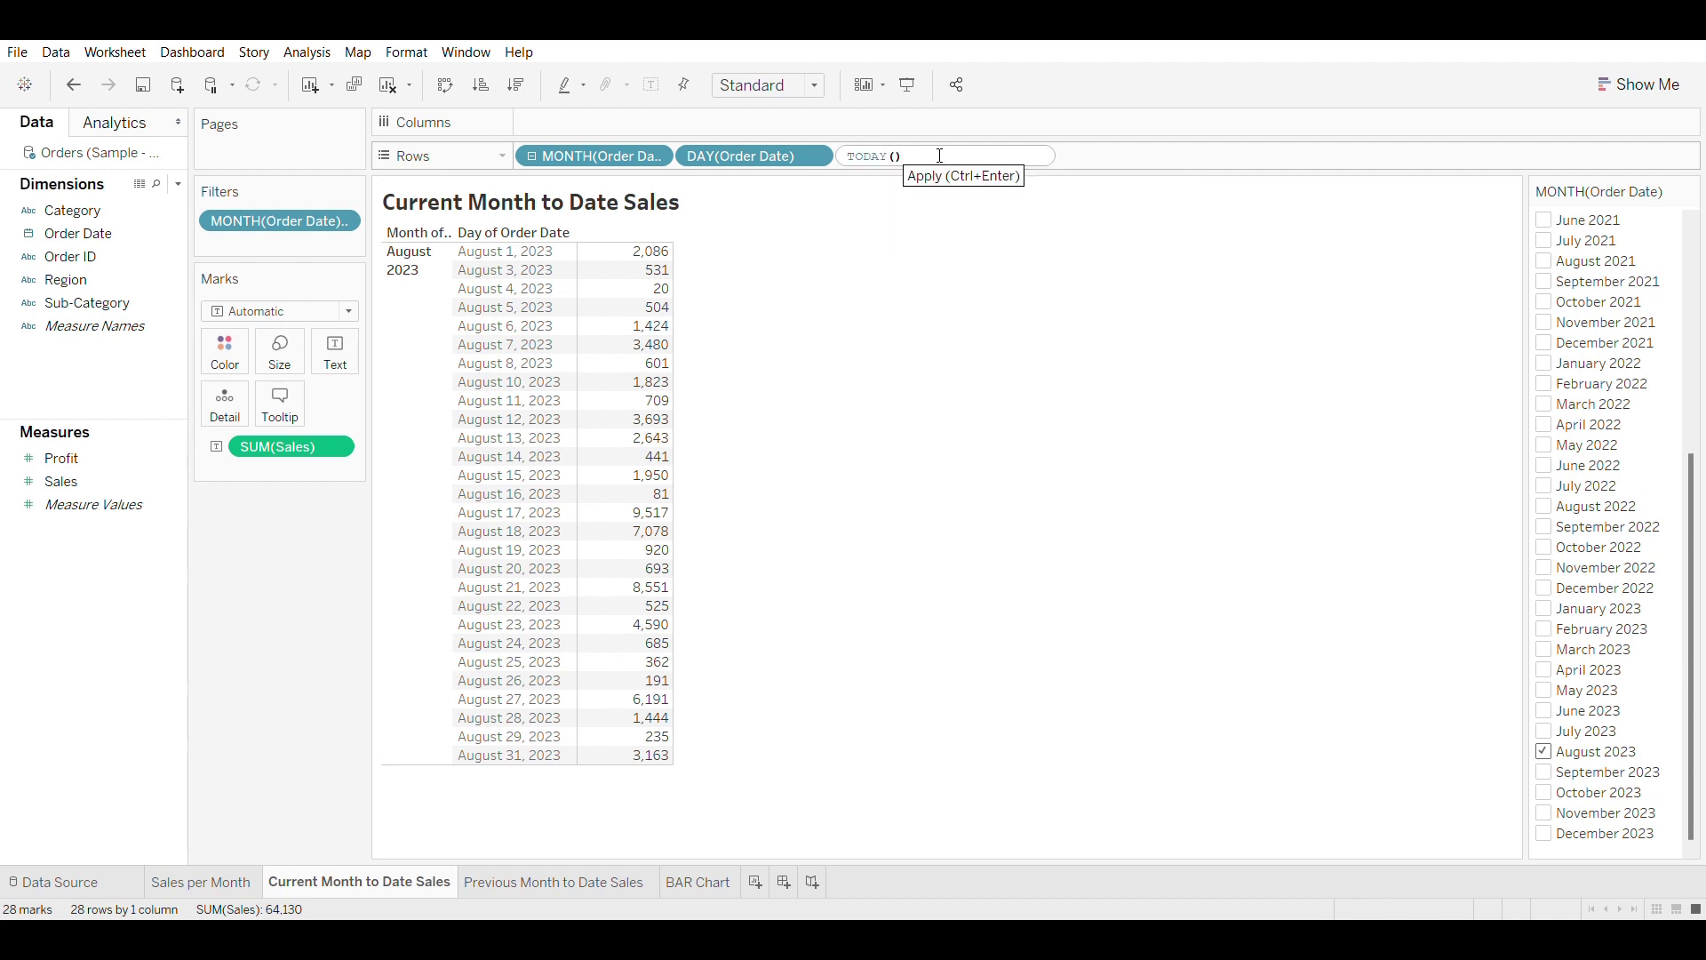
pyautogui.press('Return')
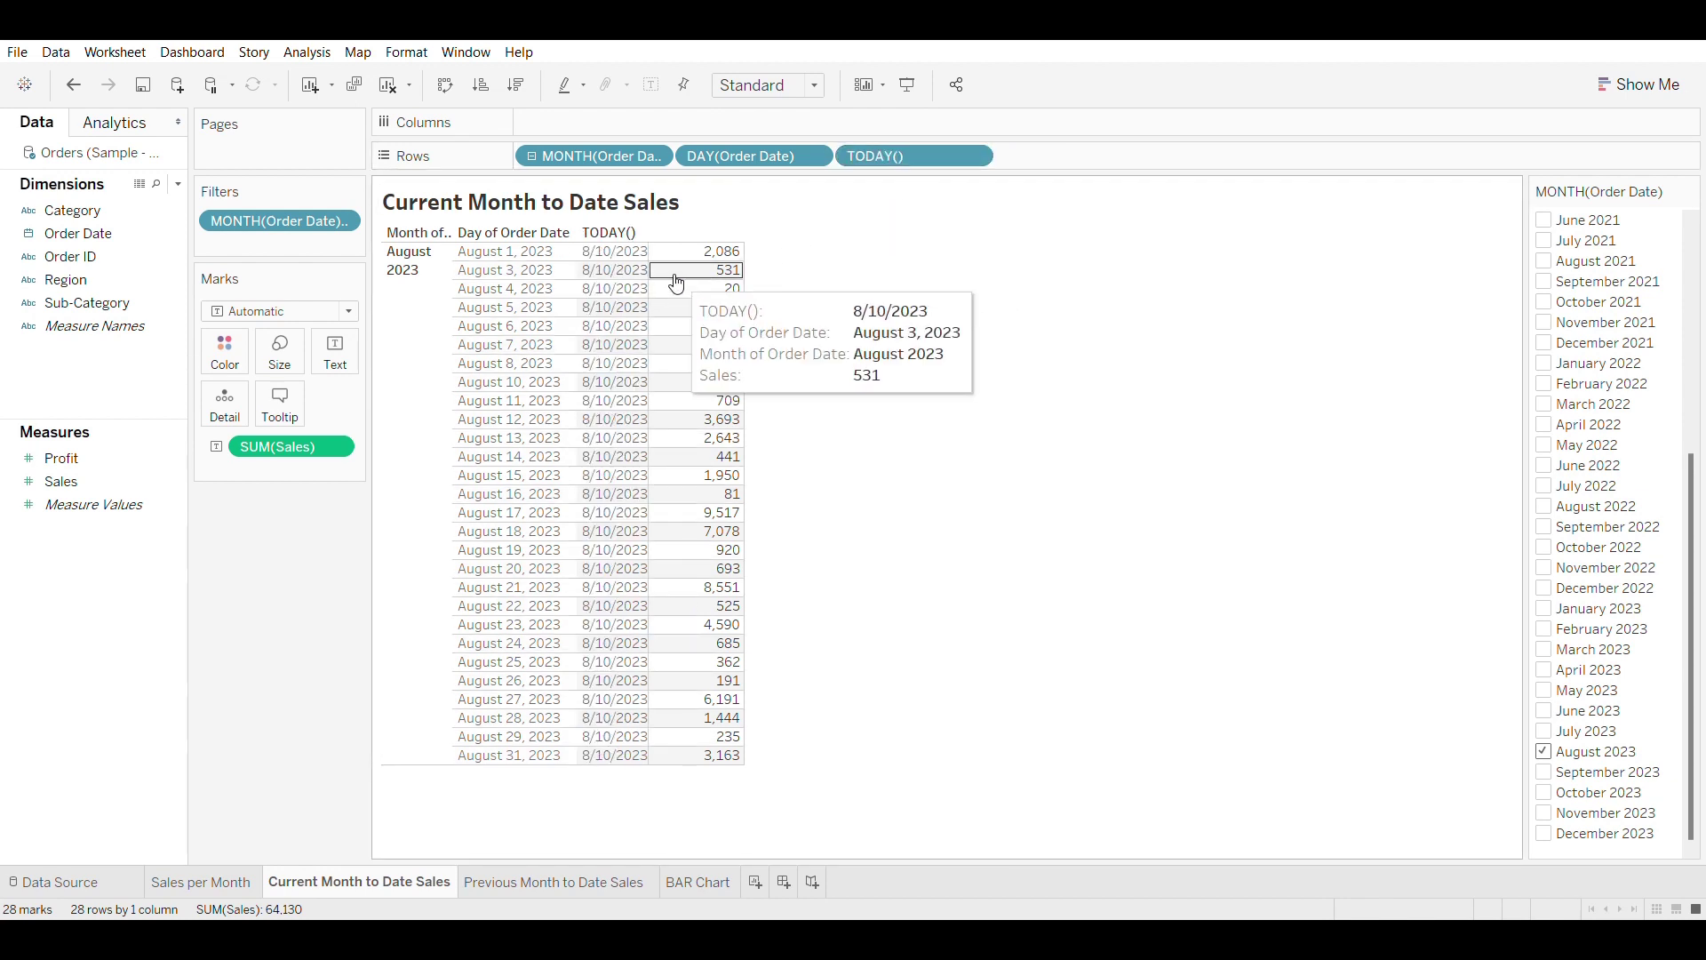
pyautogui.moveTo(649, 276); pyautogui.dragTo(692, 275)
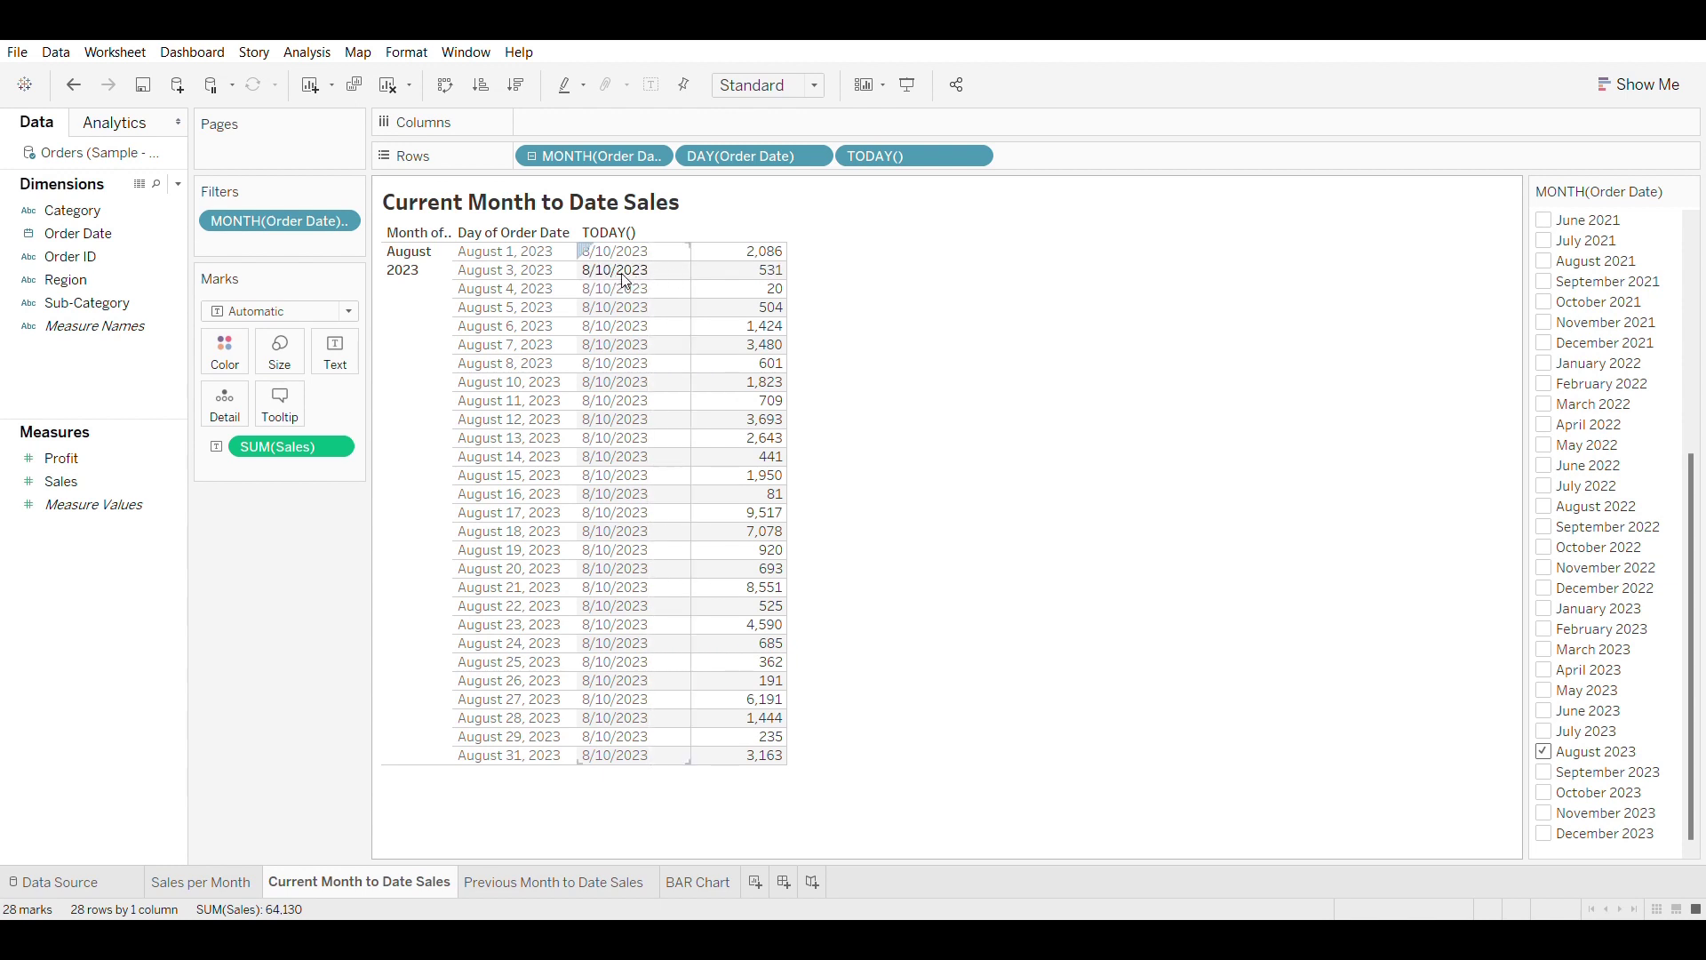
pyautogui.click(625, 276)
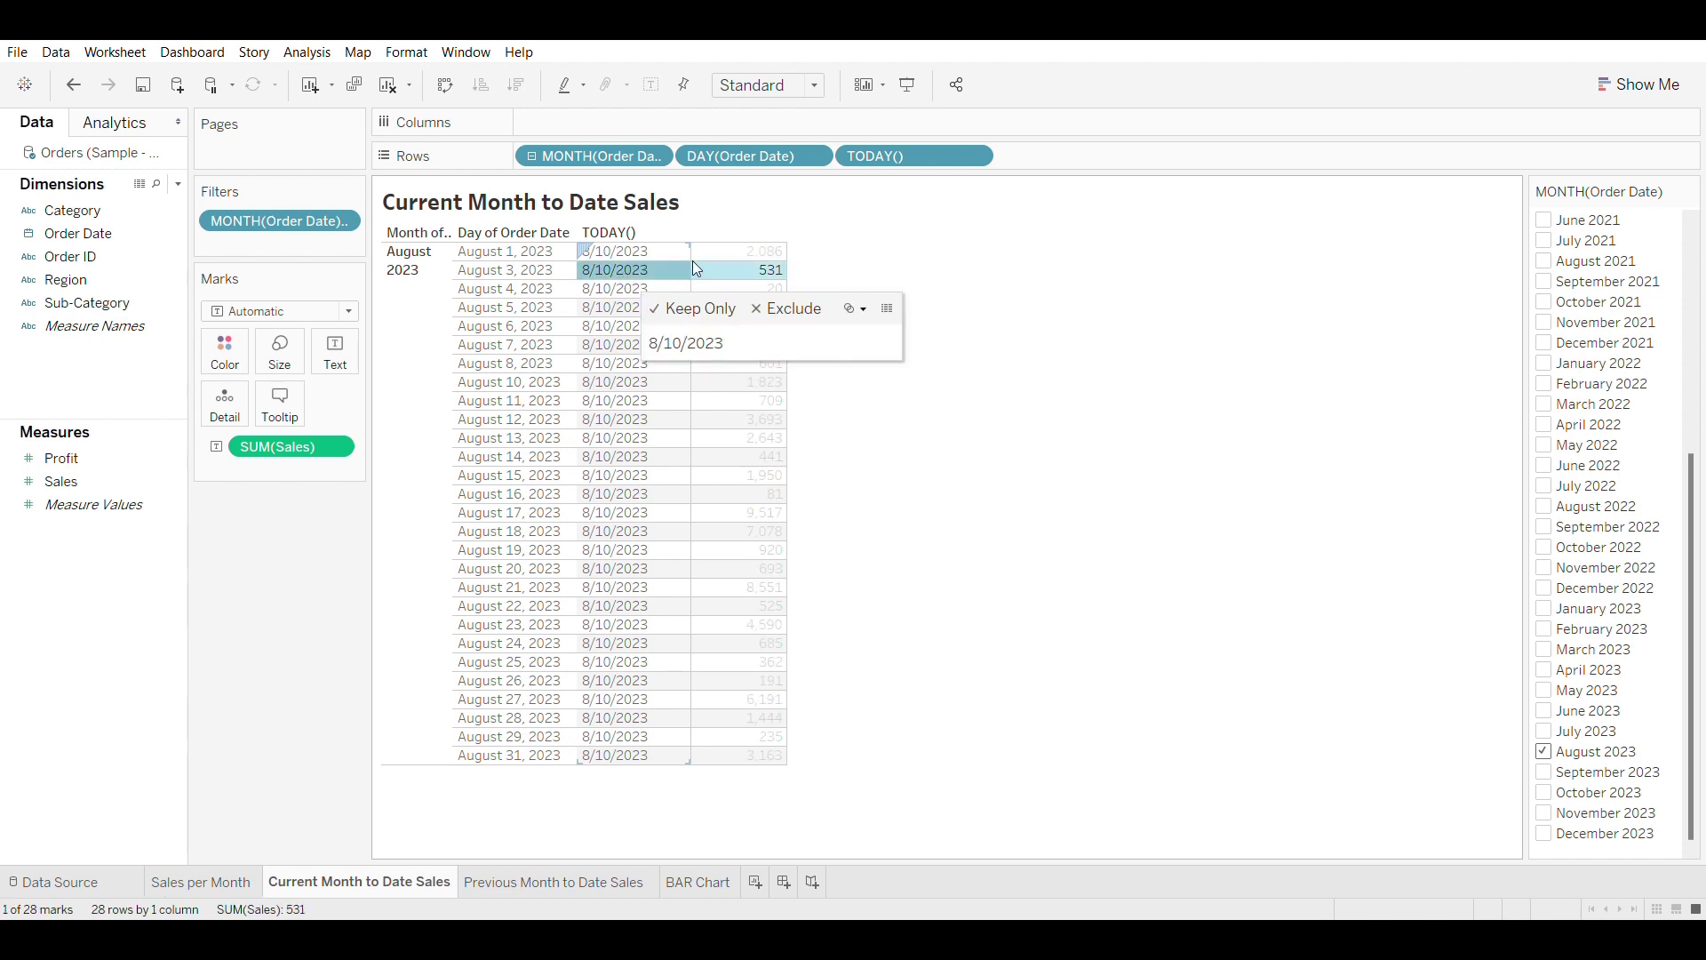
pyautogui.click(1077, 163)
# Step: Add a DATE(DATETRUNC('month',TODAY())) column showing 8/1/2023 on every row
pyautogui.doubleClick(1076, 156)
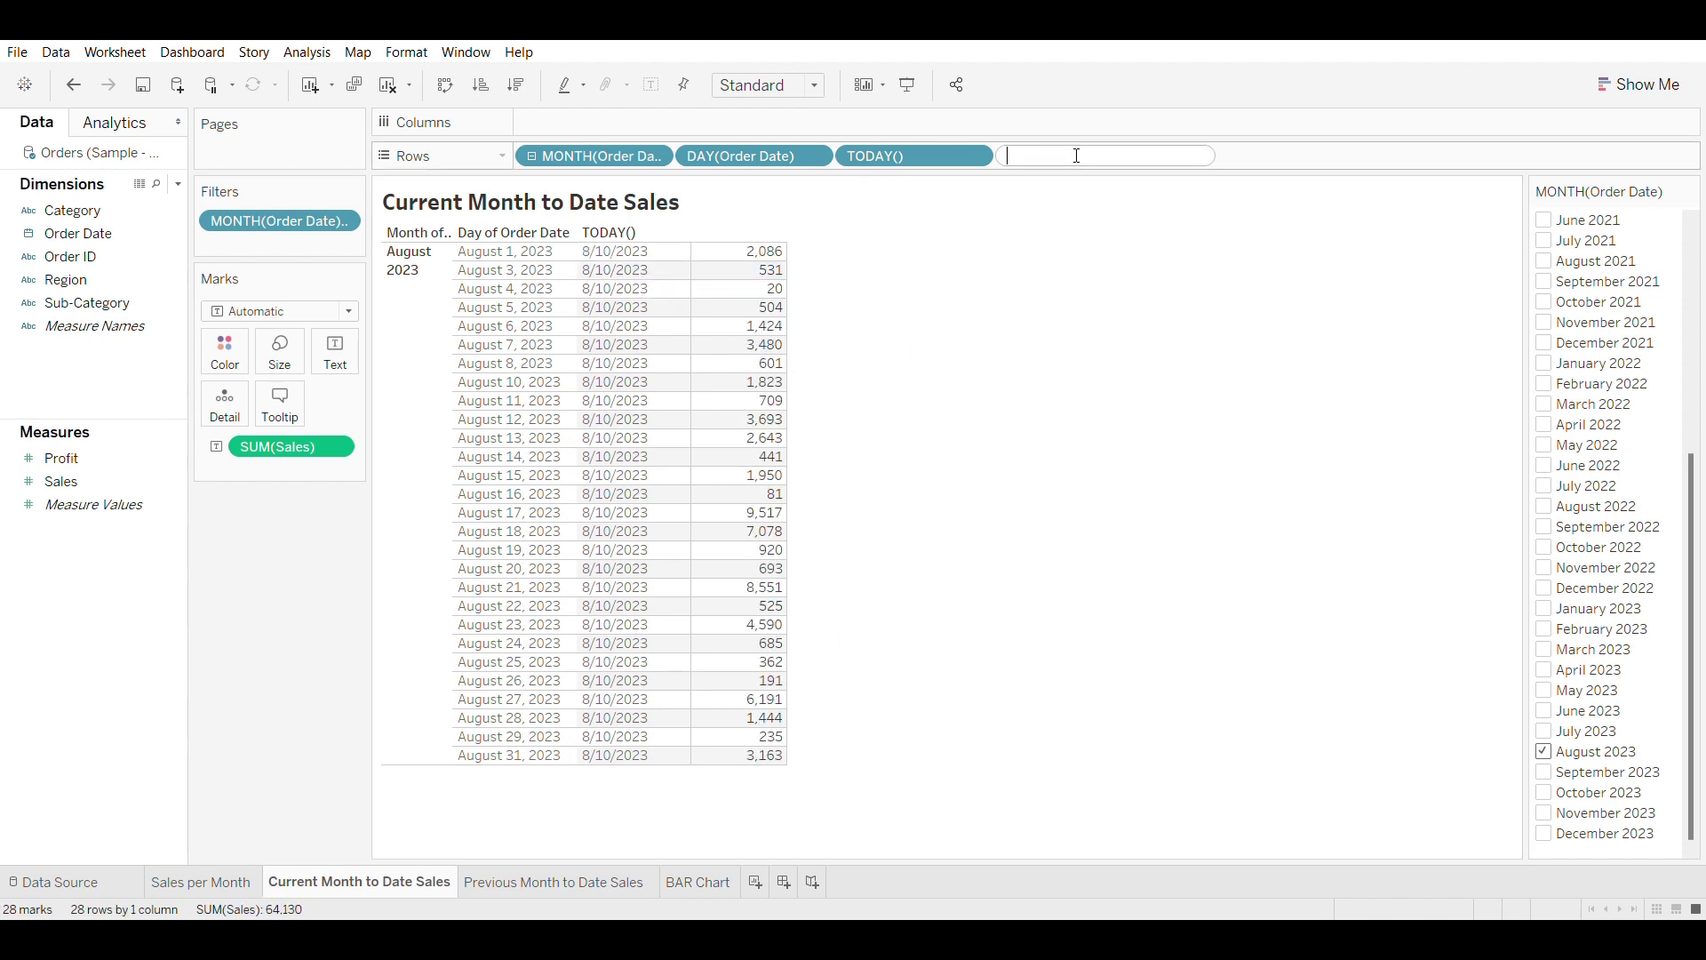
pyautogui.write("DATE(DATETRUNC('month',TODAY()))")
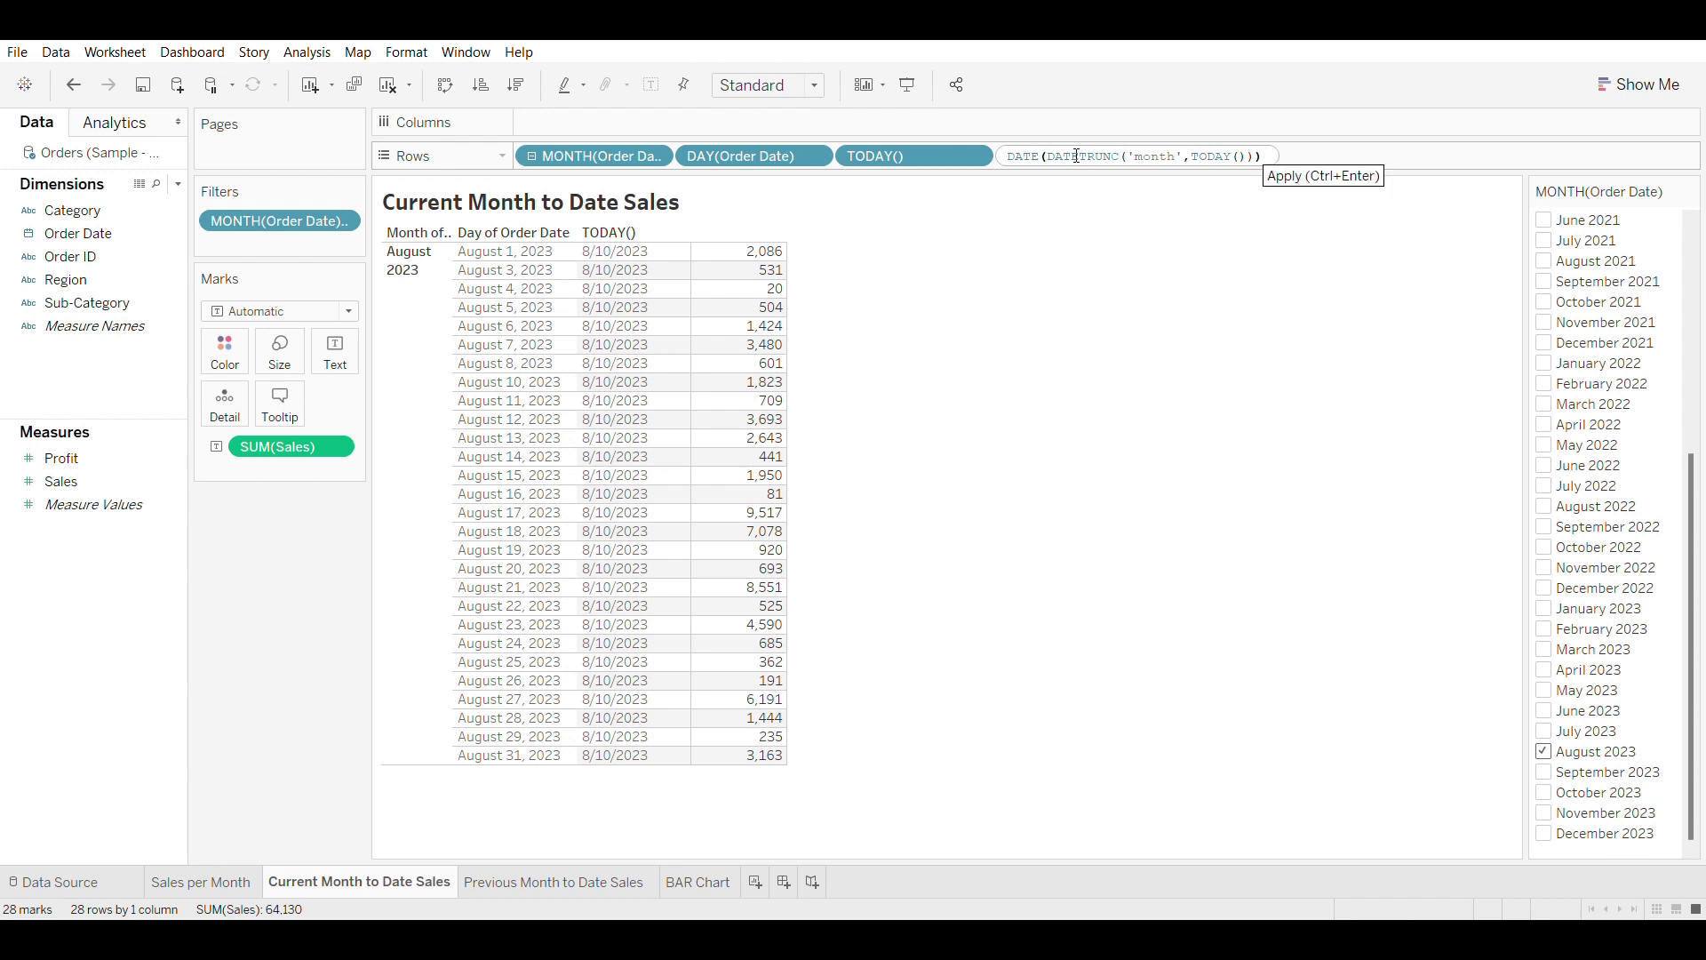
pyautogui.press('Return')
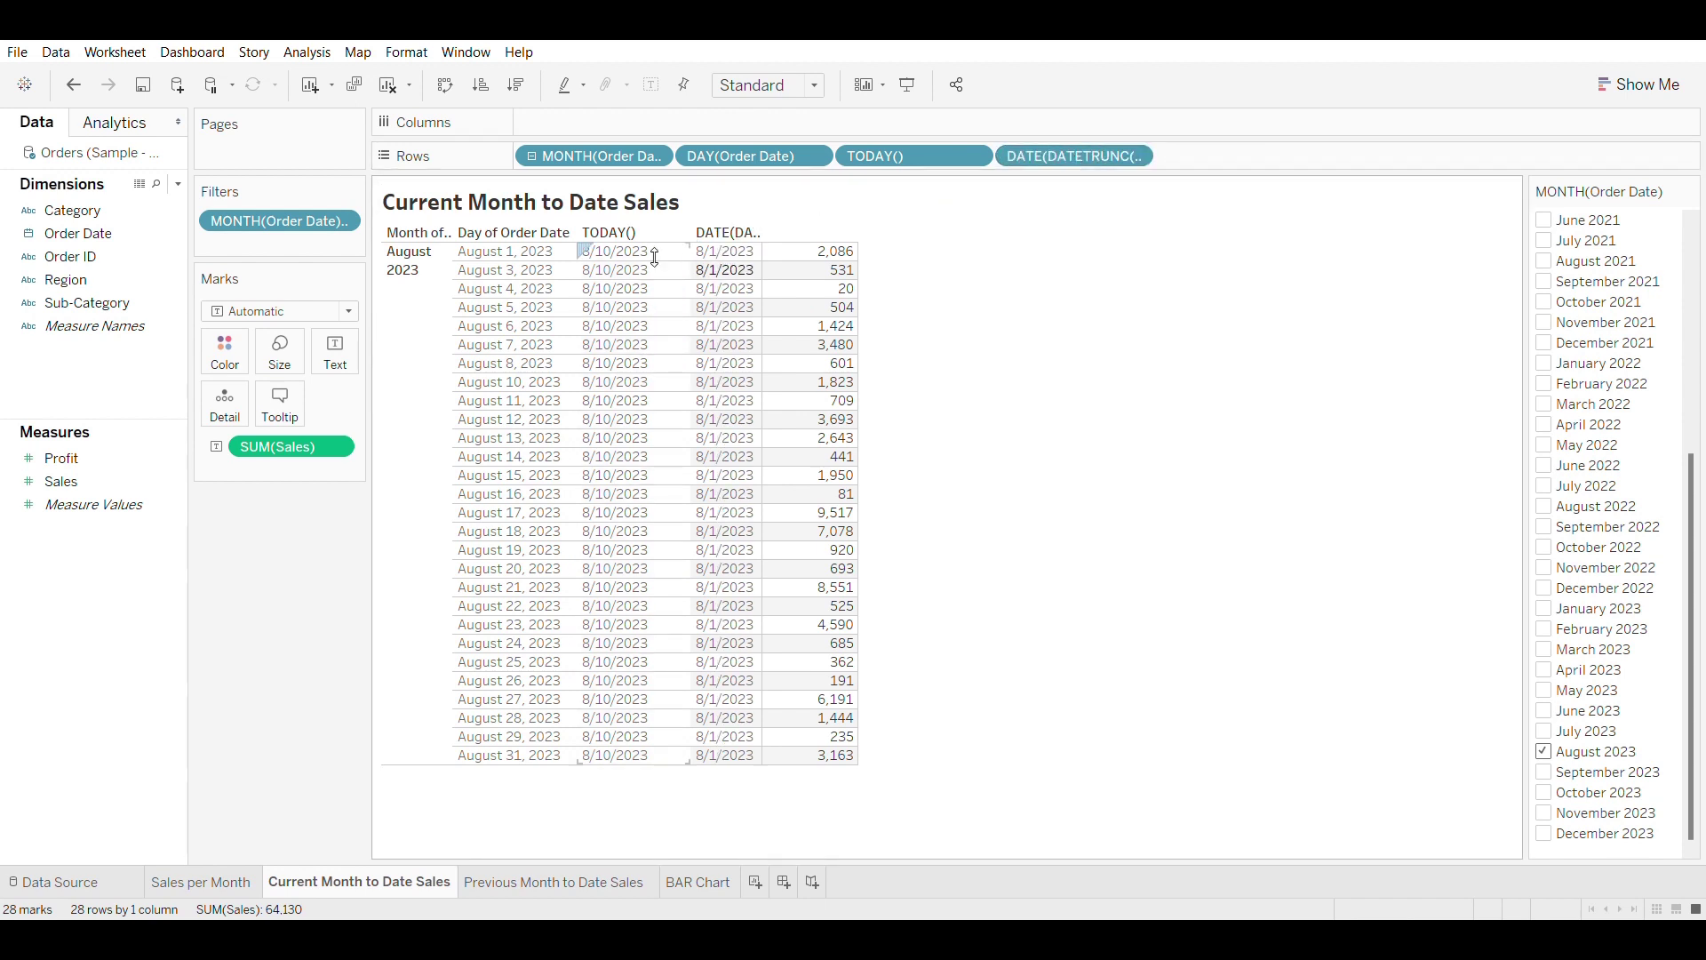
pyautogui.click(615, 254)
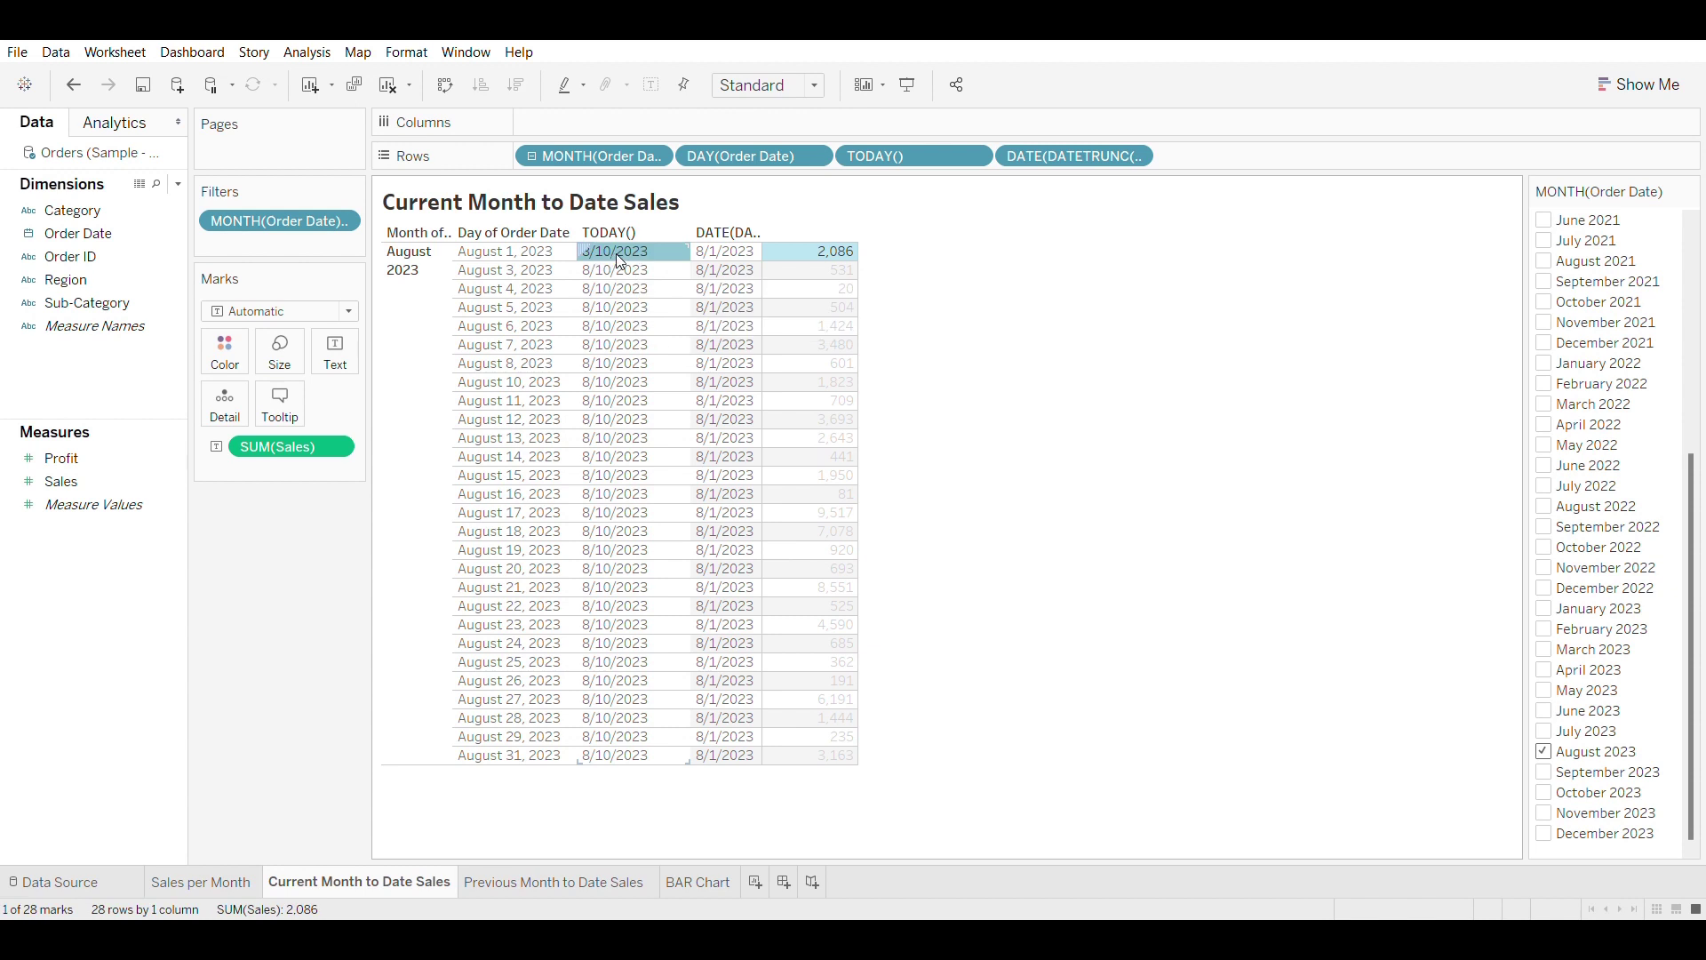
pyautogui.moveTo(622, 257)
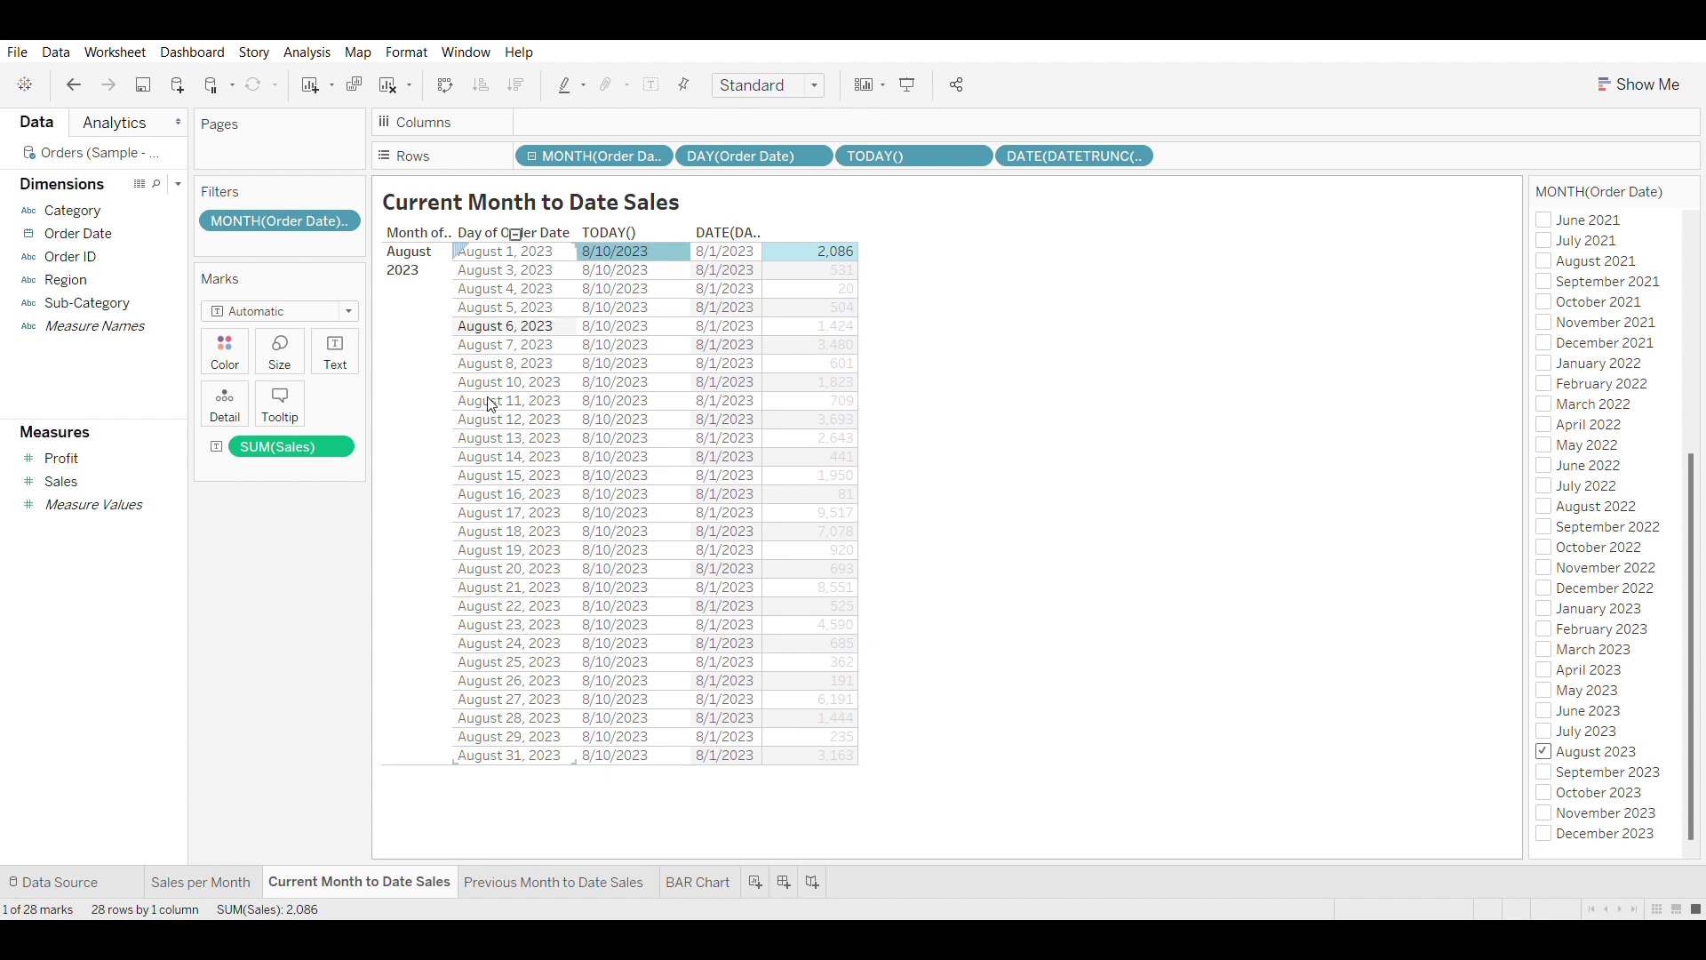
# Step: Compare today's date 8/10/2023 with the month-start date 8/1/2023 in the table
pyautogui.click(495, 255)
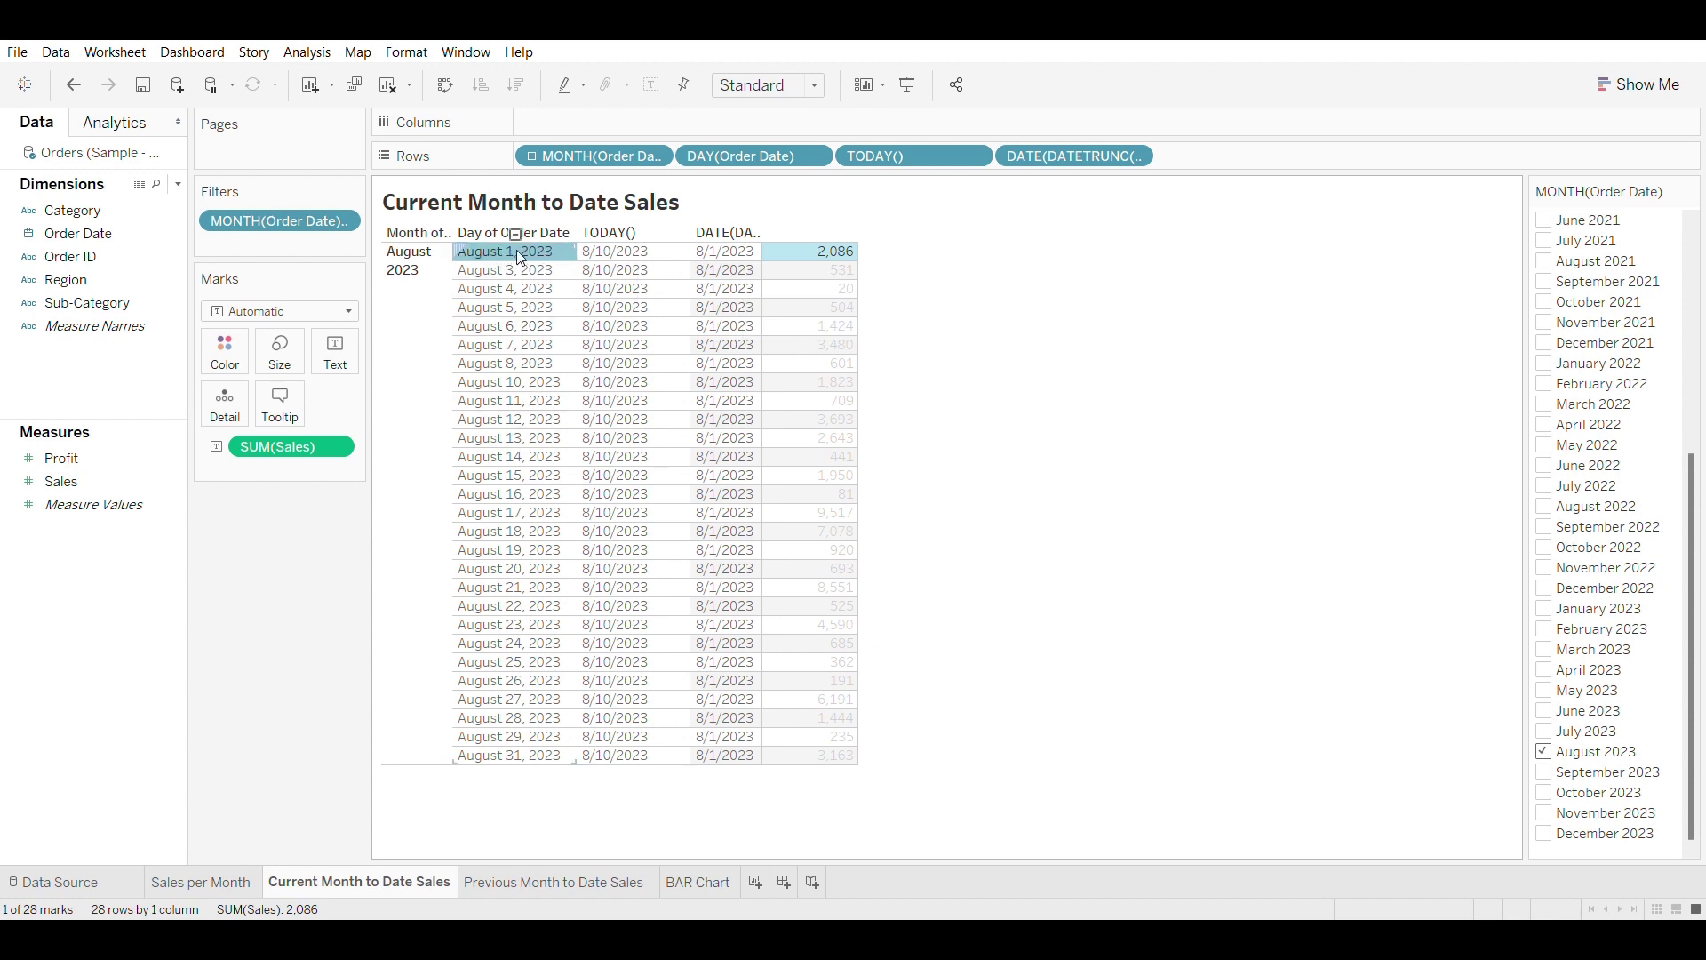
pyautogui.moveTo(519, 257)
pyautogui.click(614, 256)
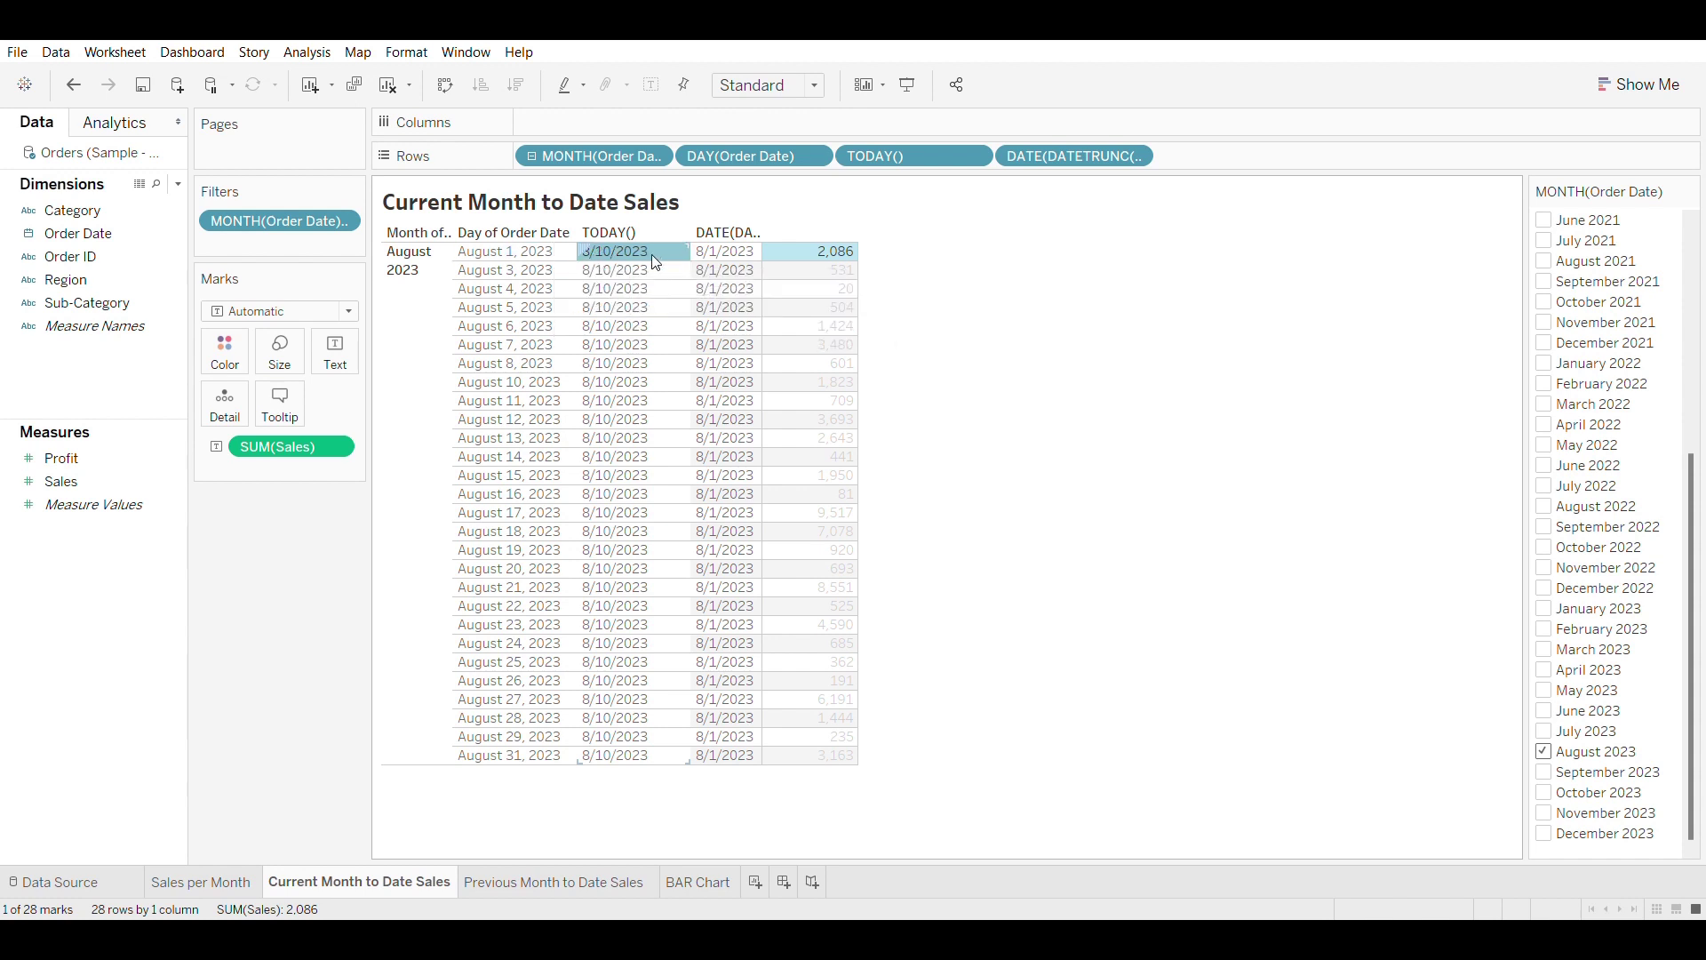
pyautogui.click(725, 255)
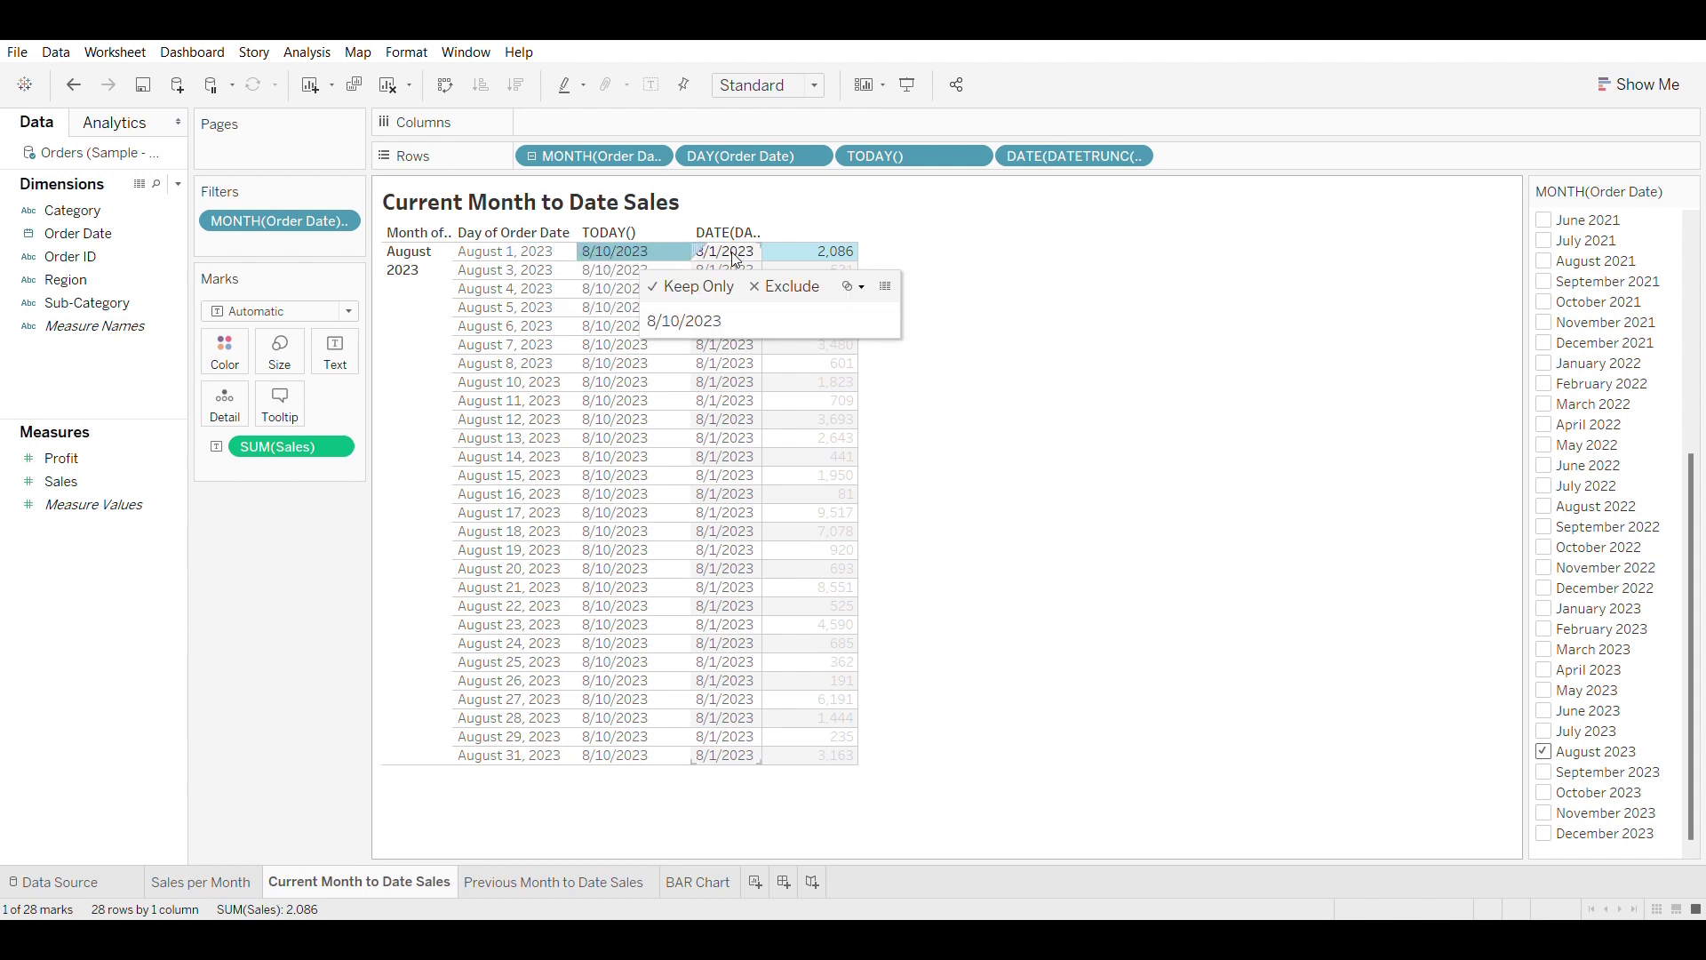
pyautogui.click(608, 255)
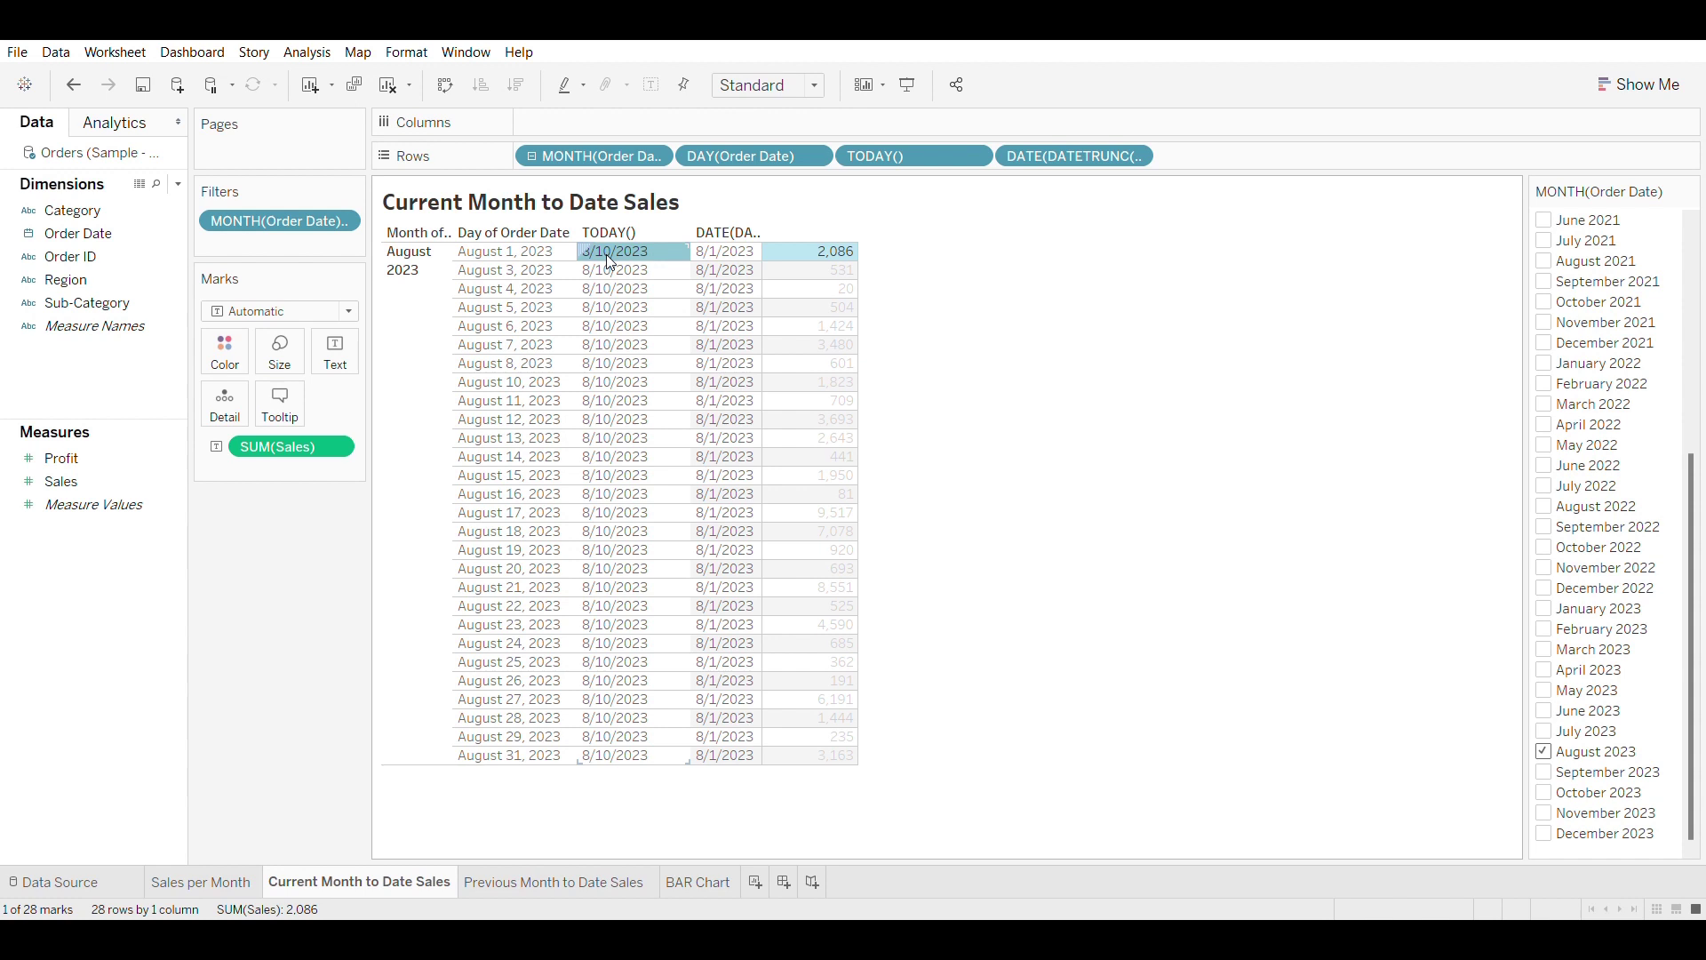
pyautogui.click(680, 255)
pyautogui.click(679, 255)
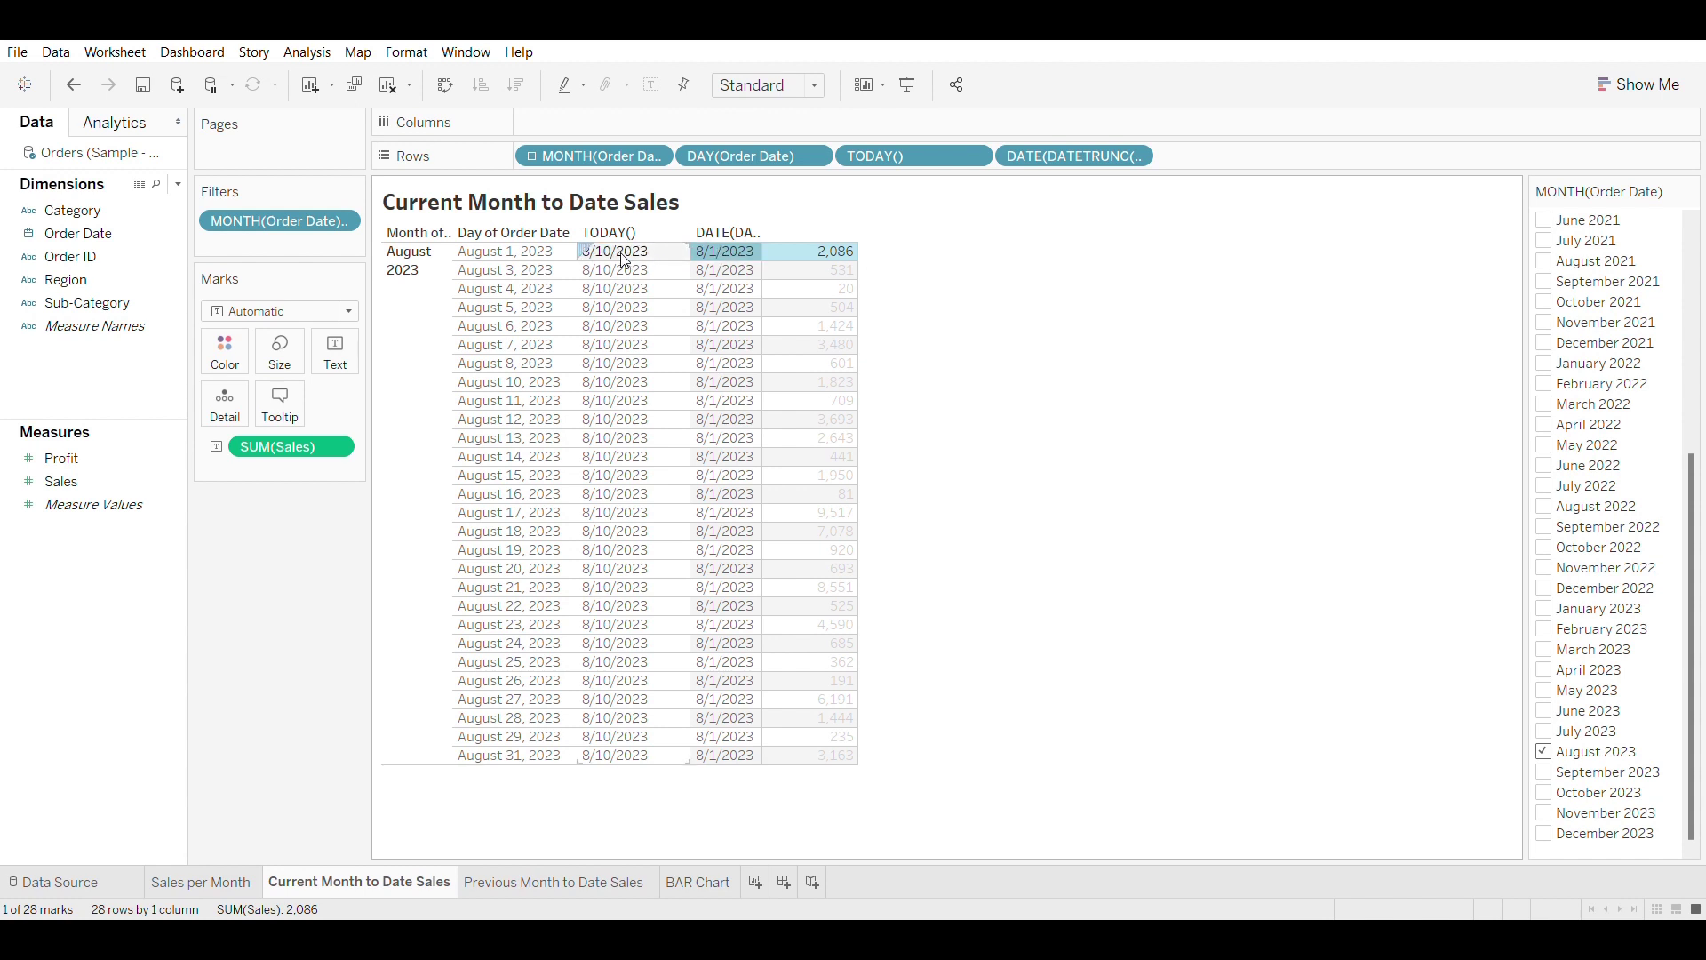
pyautogui.click(721, 255)
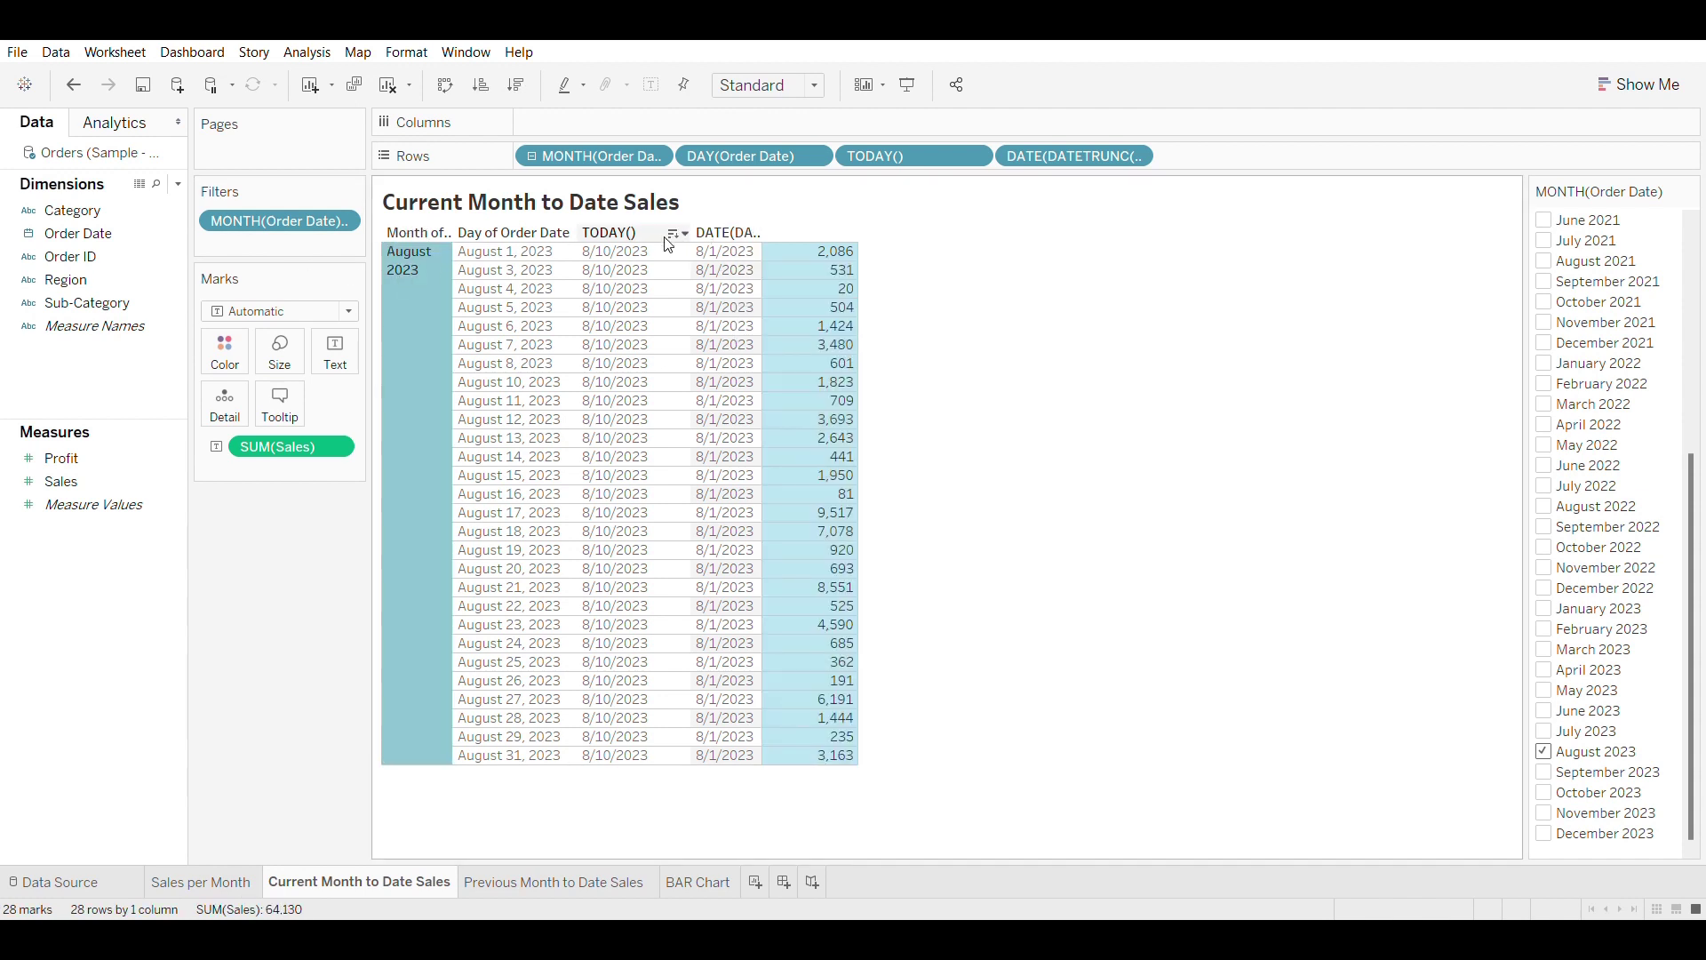
pyautogui.click(602, 258)
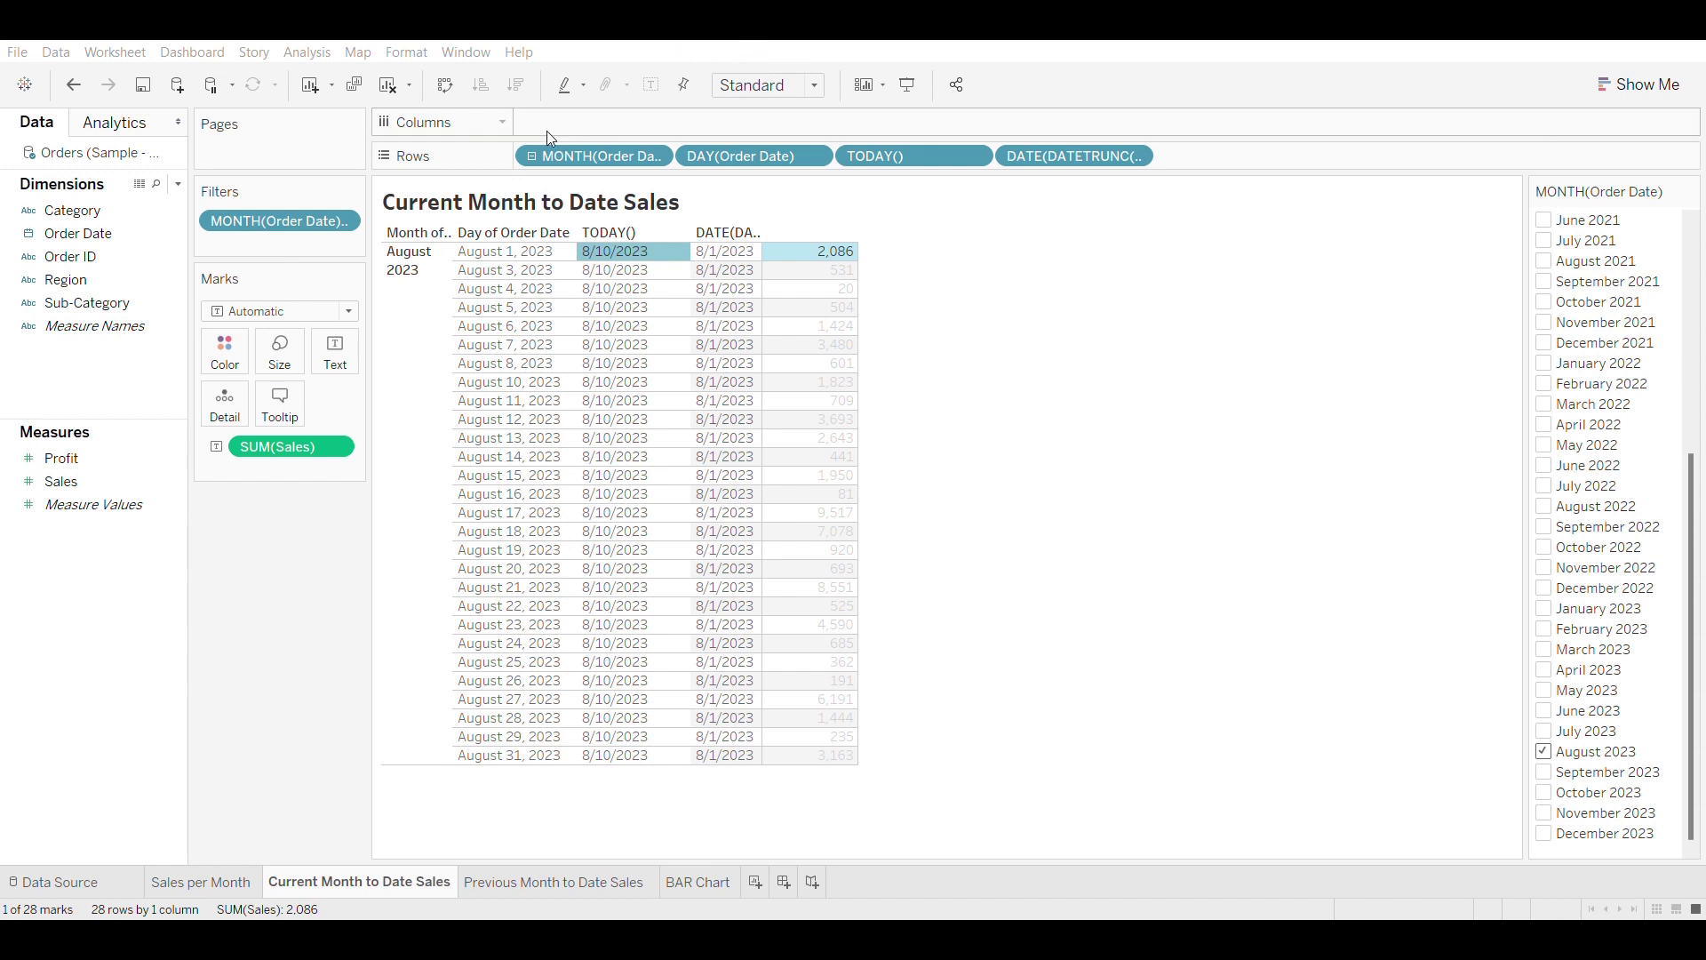
# Step: Create a calculated field named Current MTD and paste the three-line month-to-date condition
pyautogui.click(178, 185)
pyautogui.click(168, 204)
pyautogui.write('Current MTD')
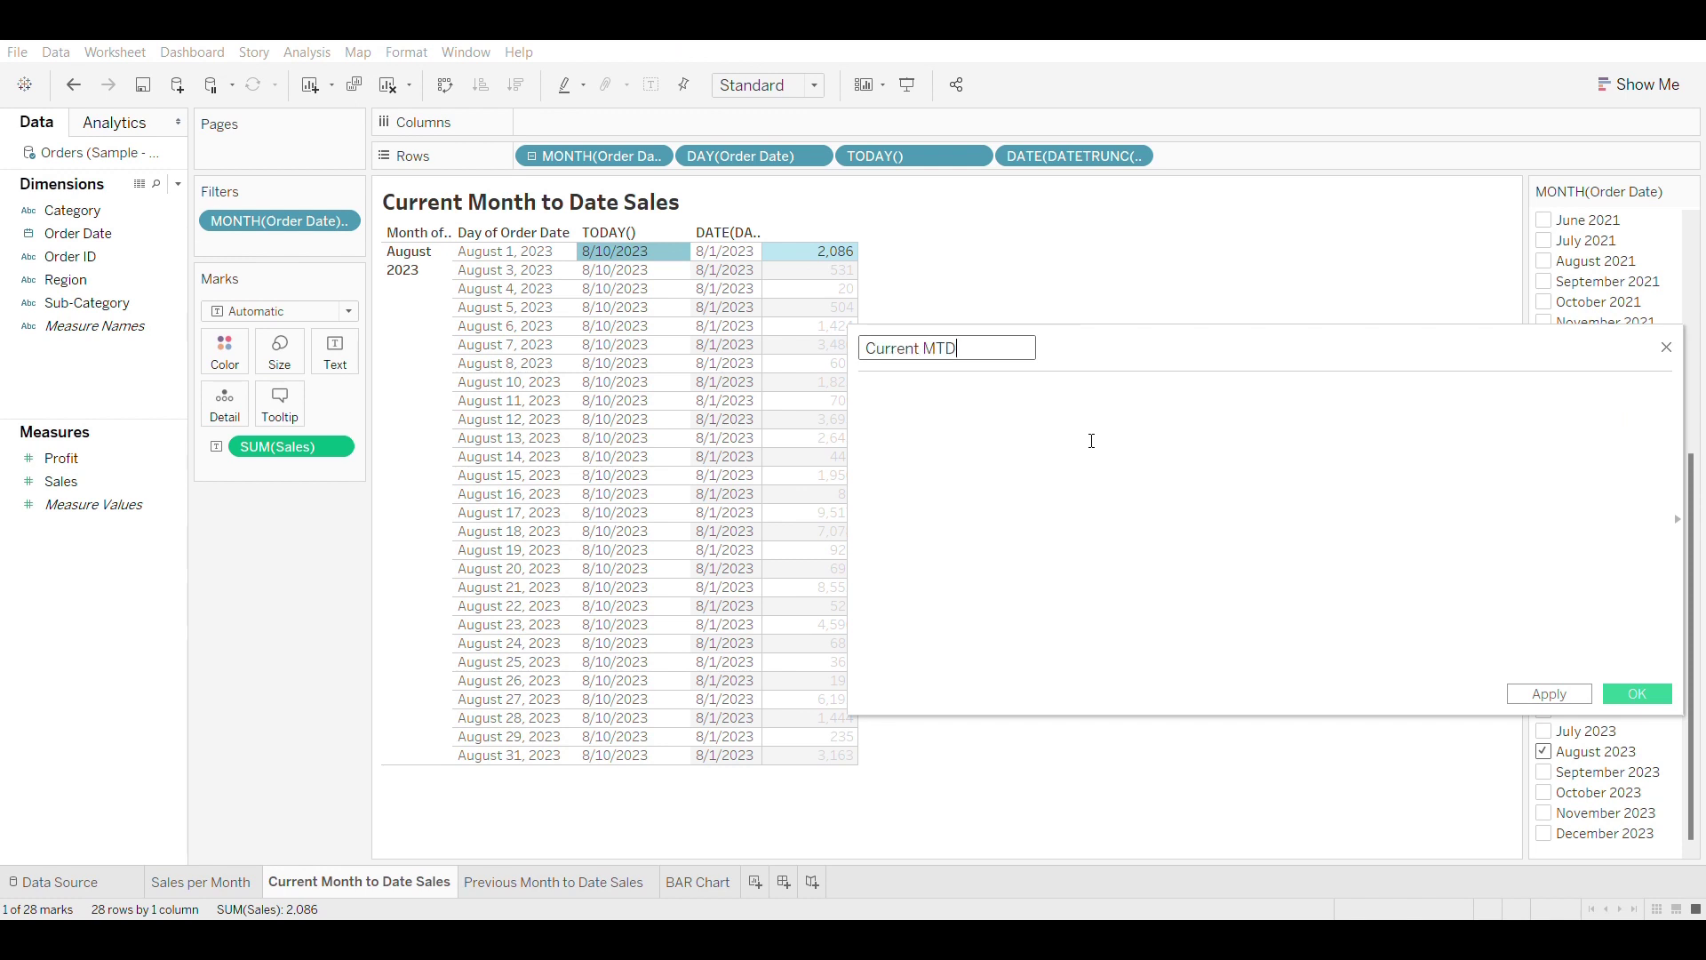
pyautogui.moveTo(1089, 346); pyautogui.dragTo(1116, 343)
pyautogui.click(993, 410)
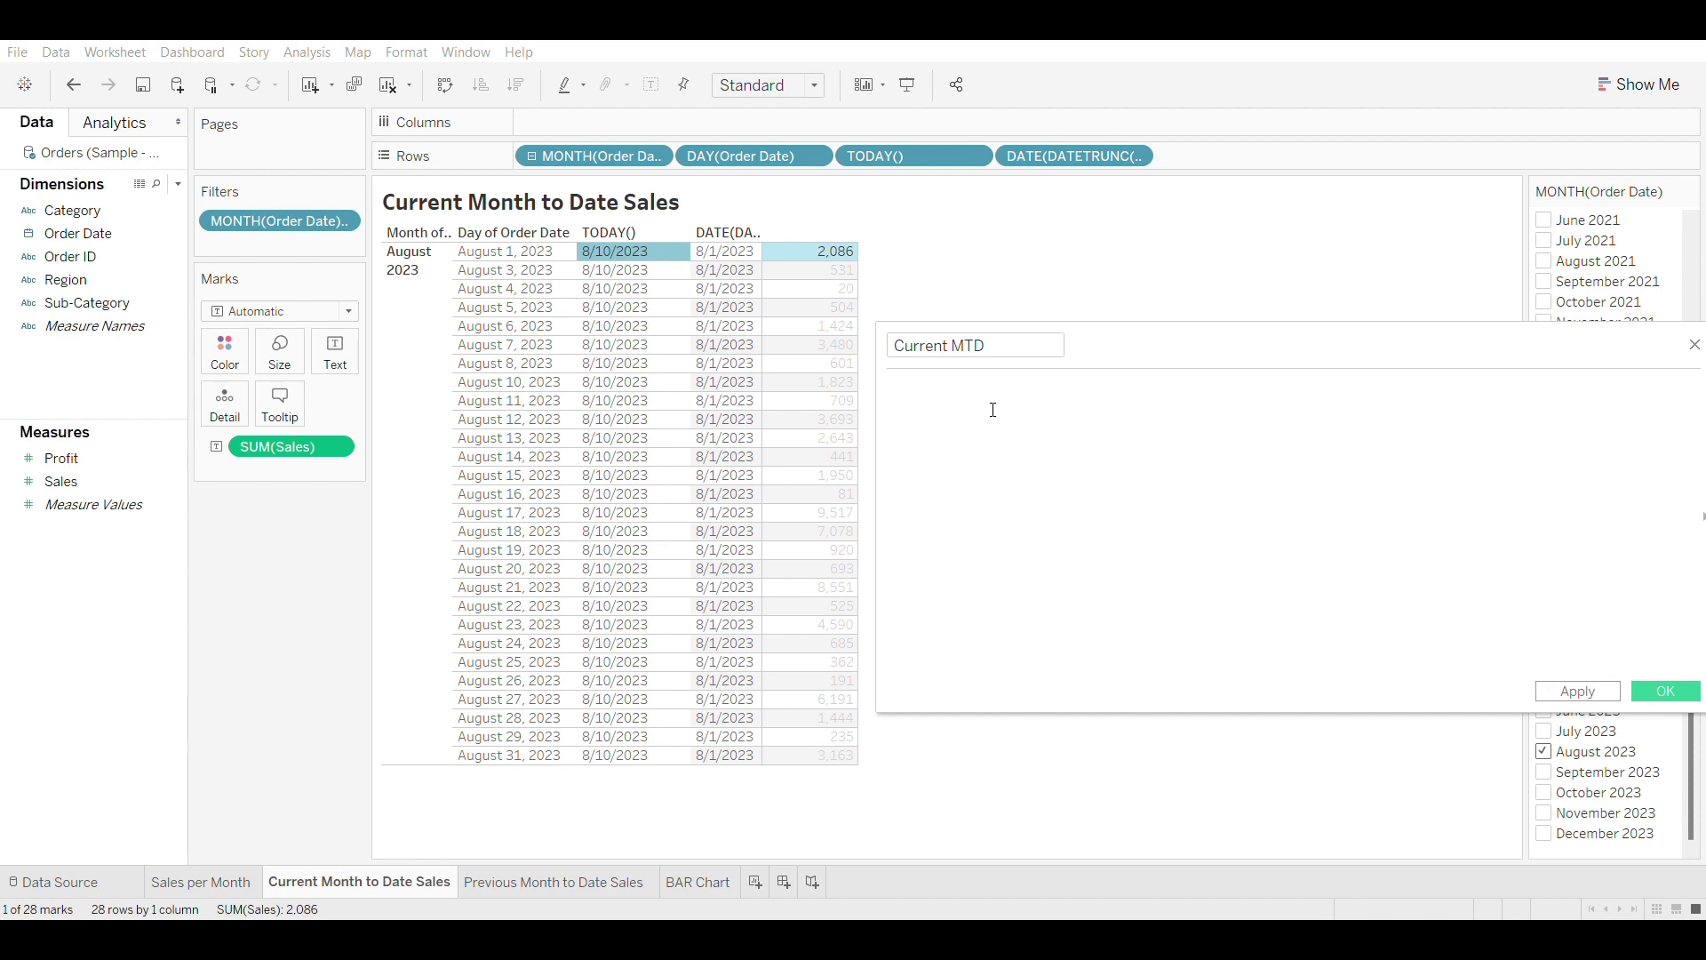
pyautogui.write("DATETRUNC('month',[Order Date])=DATE(DATETRUNC('month',TODAY())) AND [Order Date]<=TODAY()")
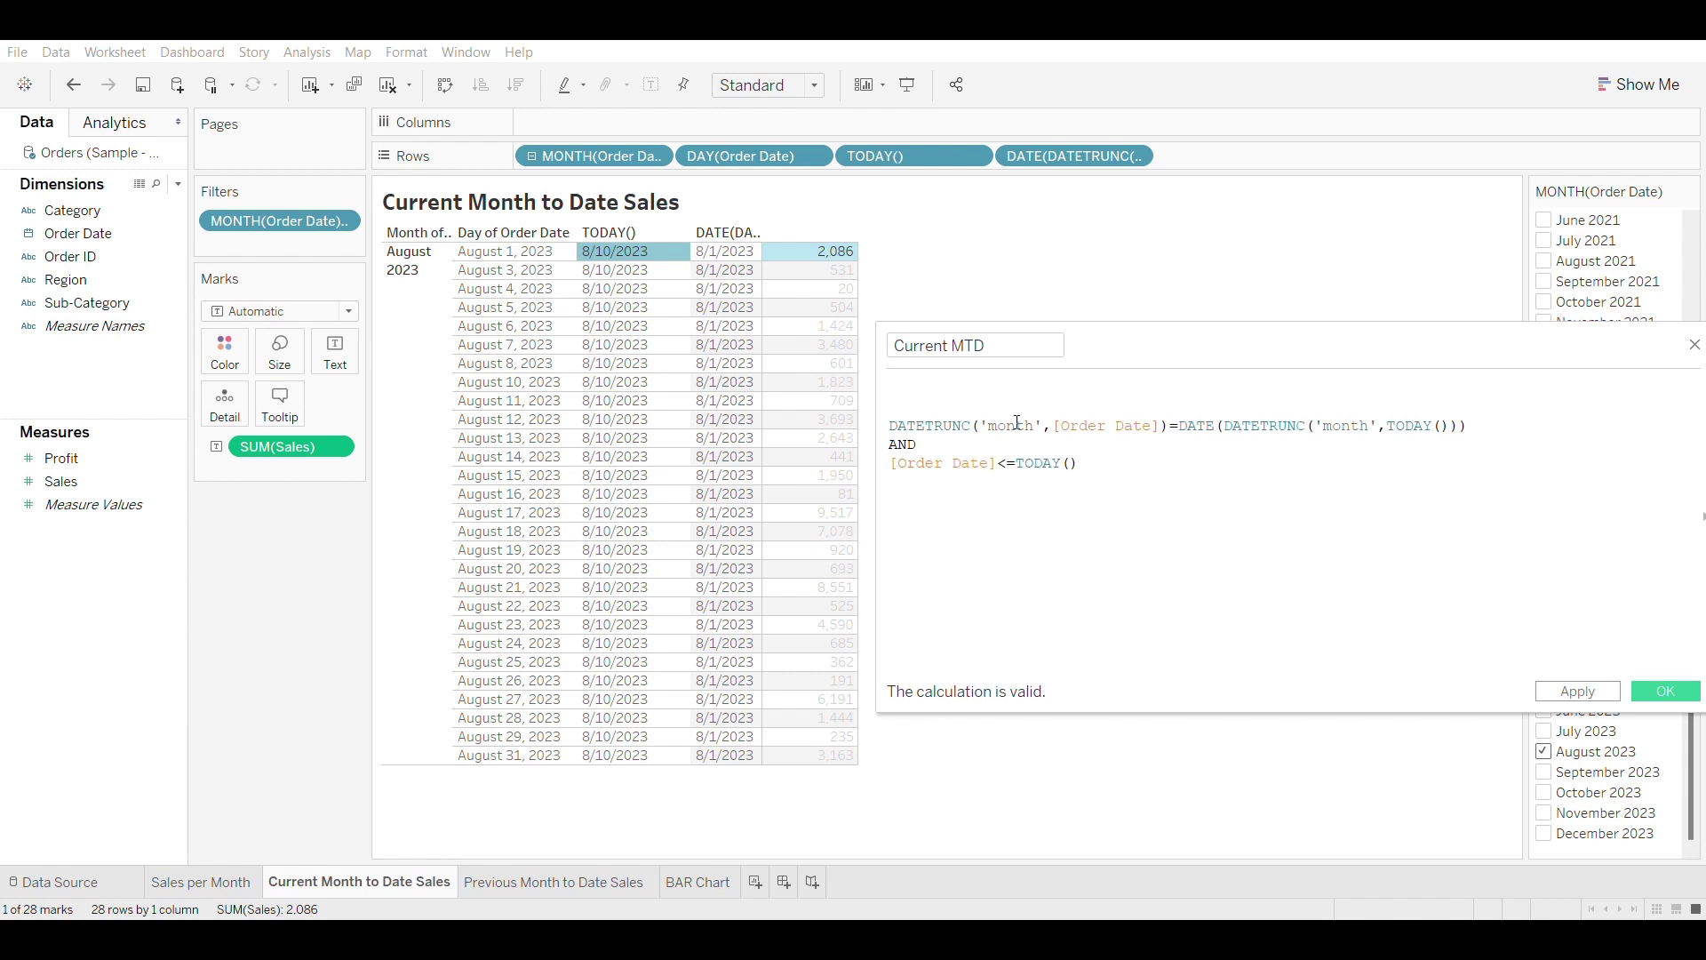
# Step: Check the start-of-month and up-to-today conditions against the table's date values
pyautogui.moveTo(1179, 426); pyautogui.dragTo(1467, 427)
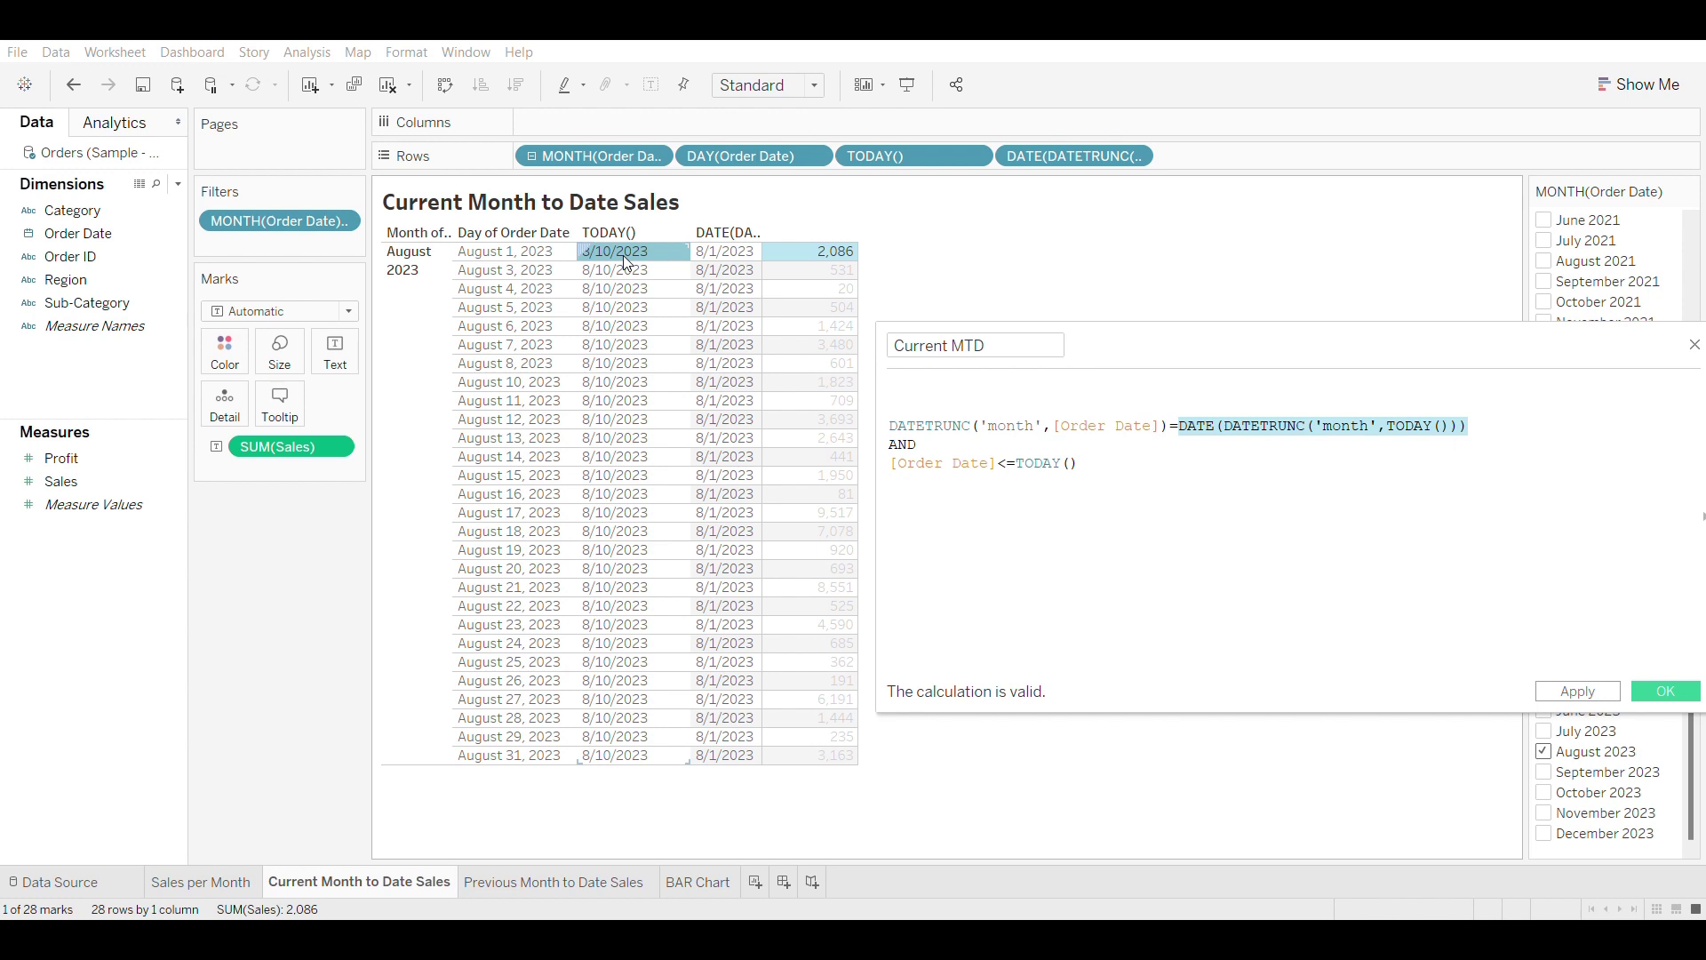
pyautogui.click(721, 252)
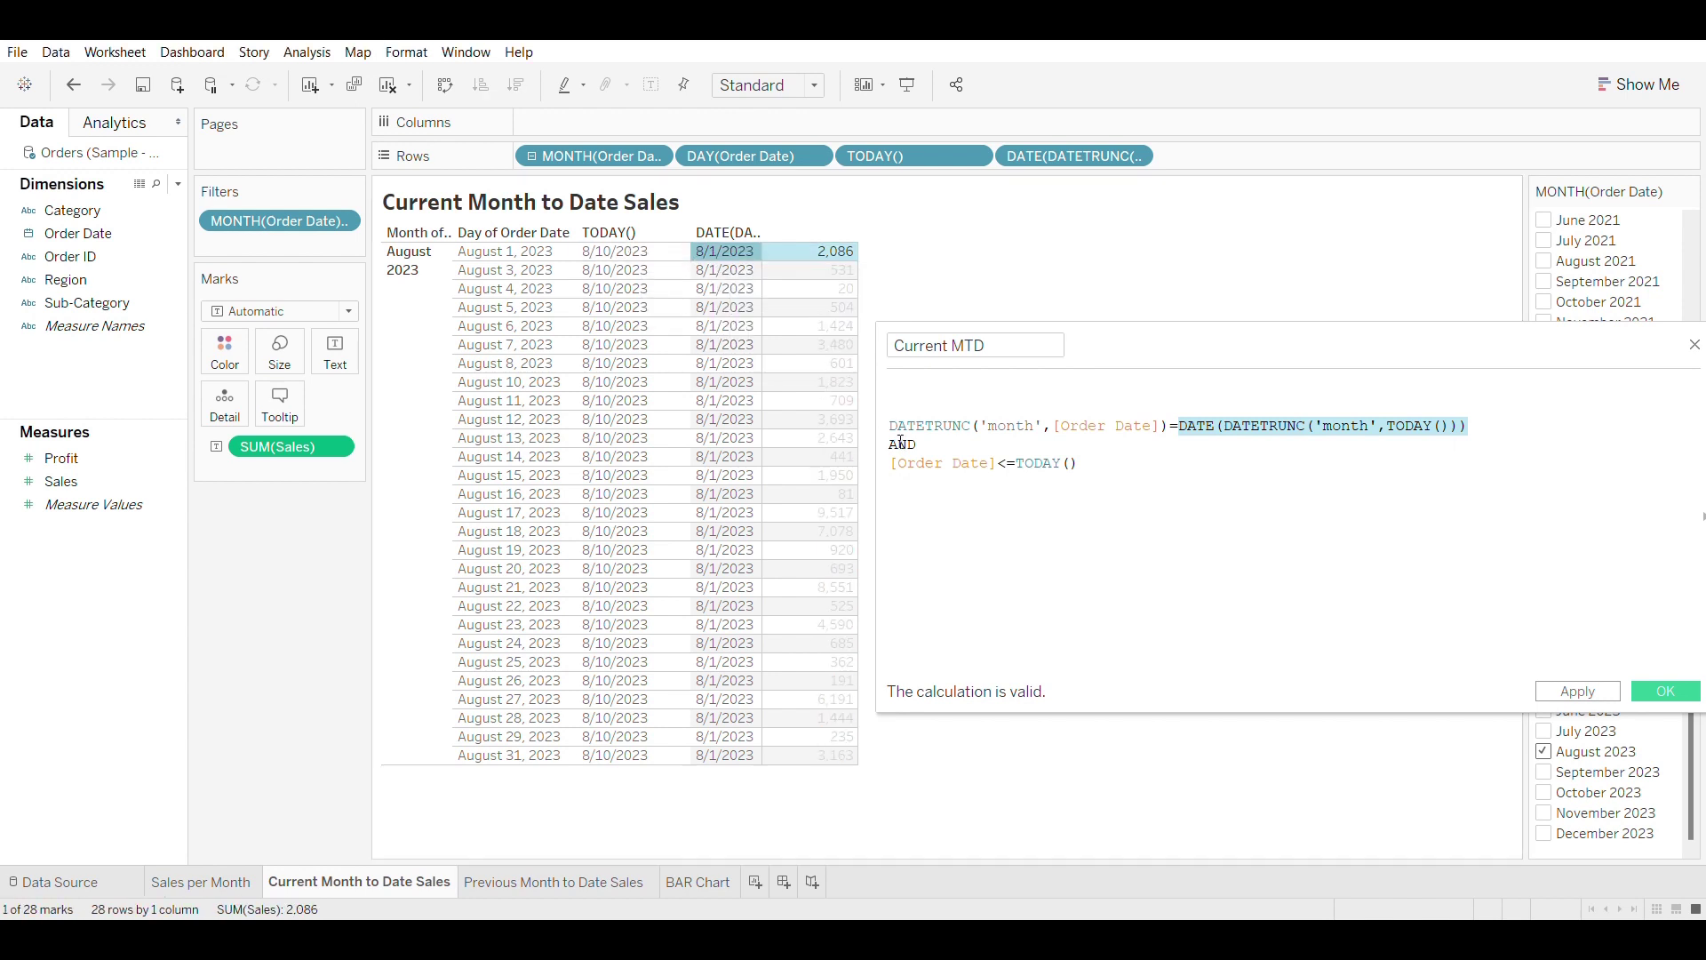
pyautogui.moveTo(1079, 463); pyautogui.dragTo(889, 443)
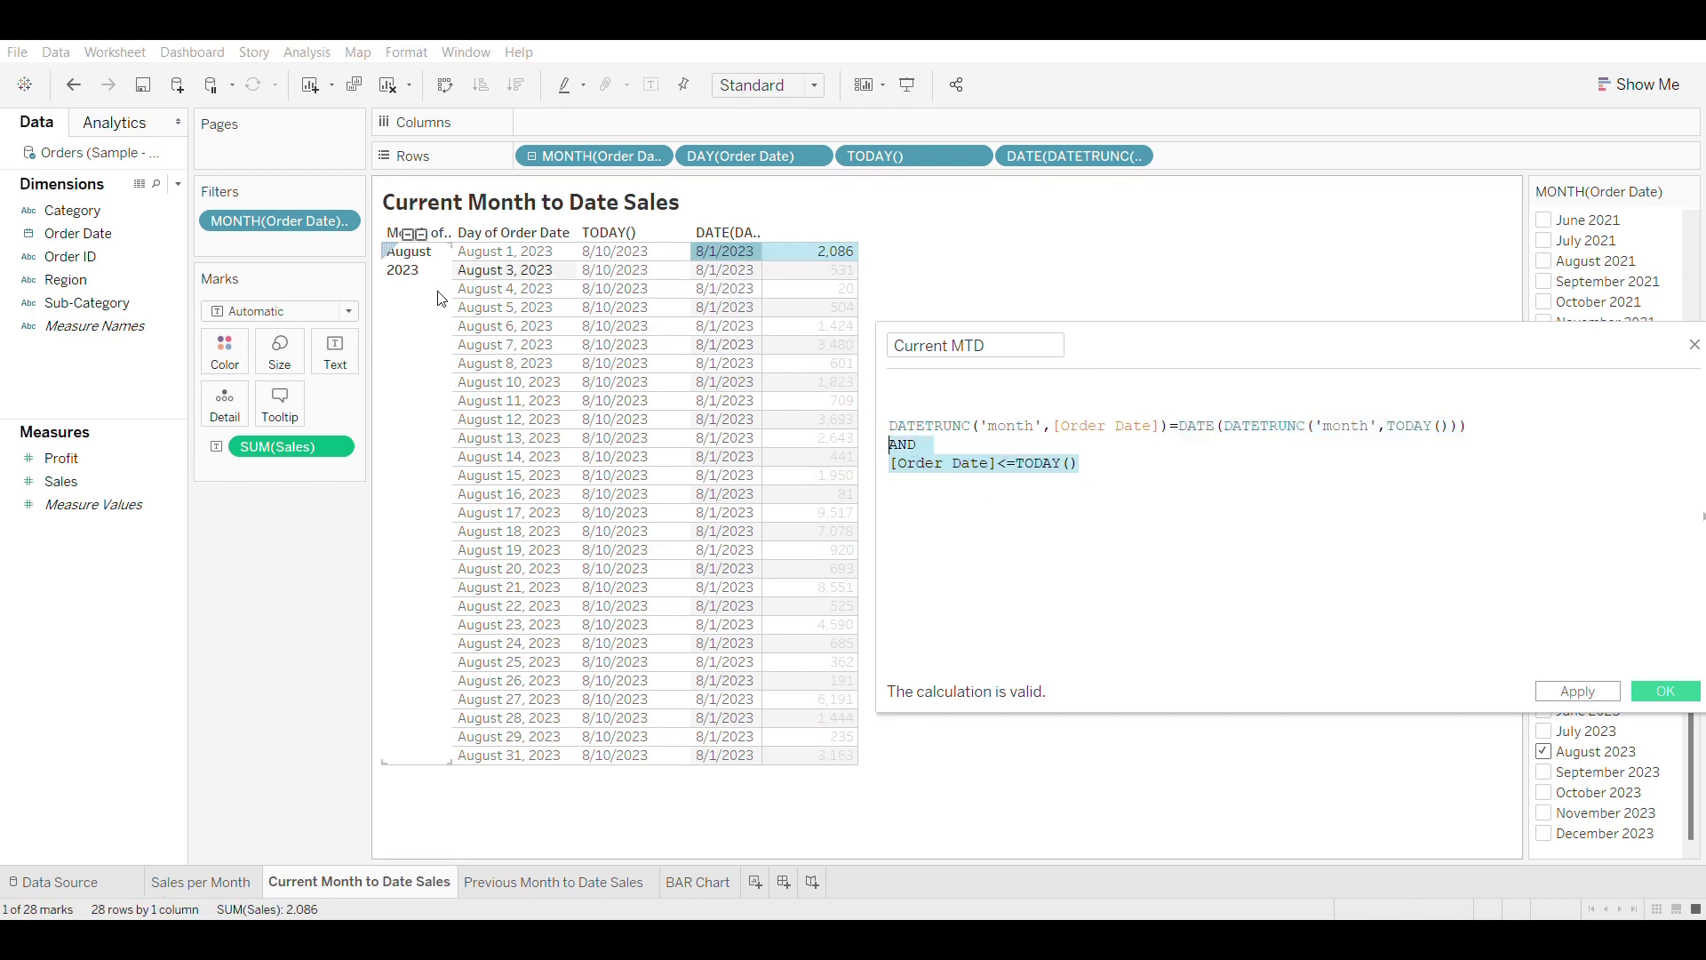
pyautogui.click(511, 289)
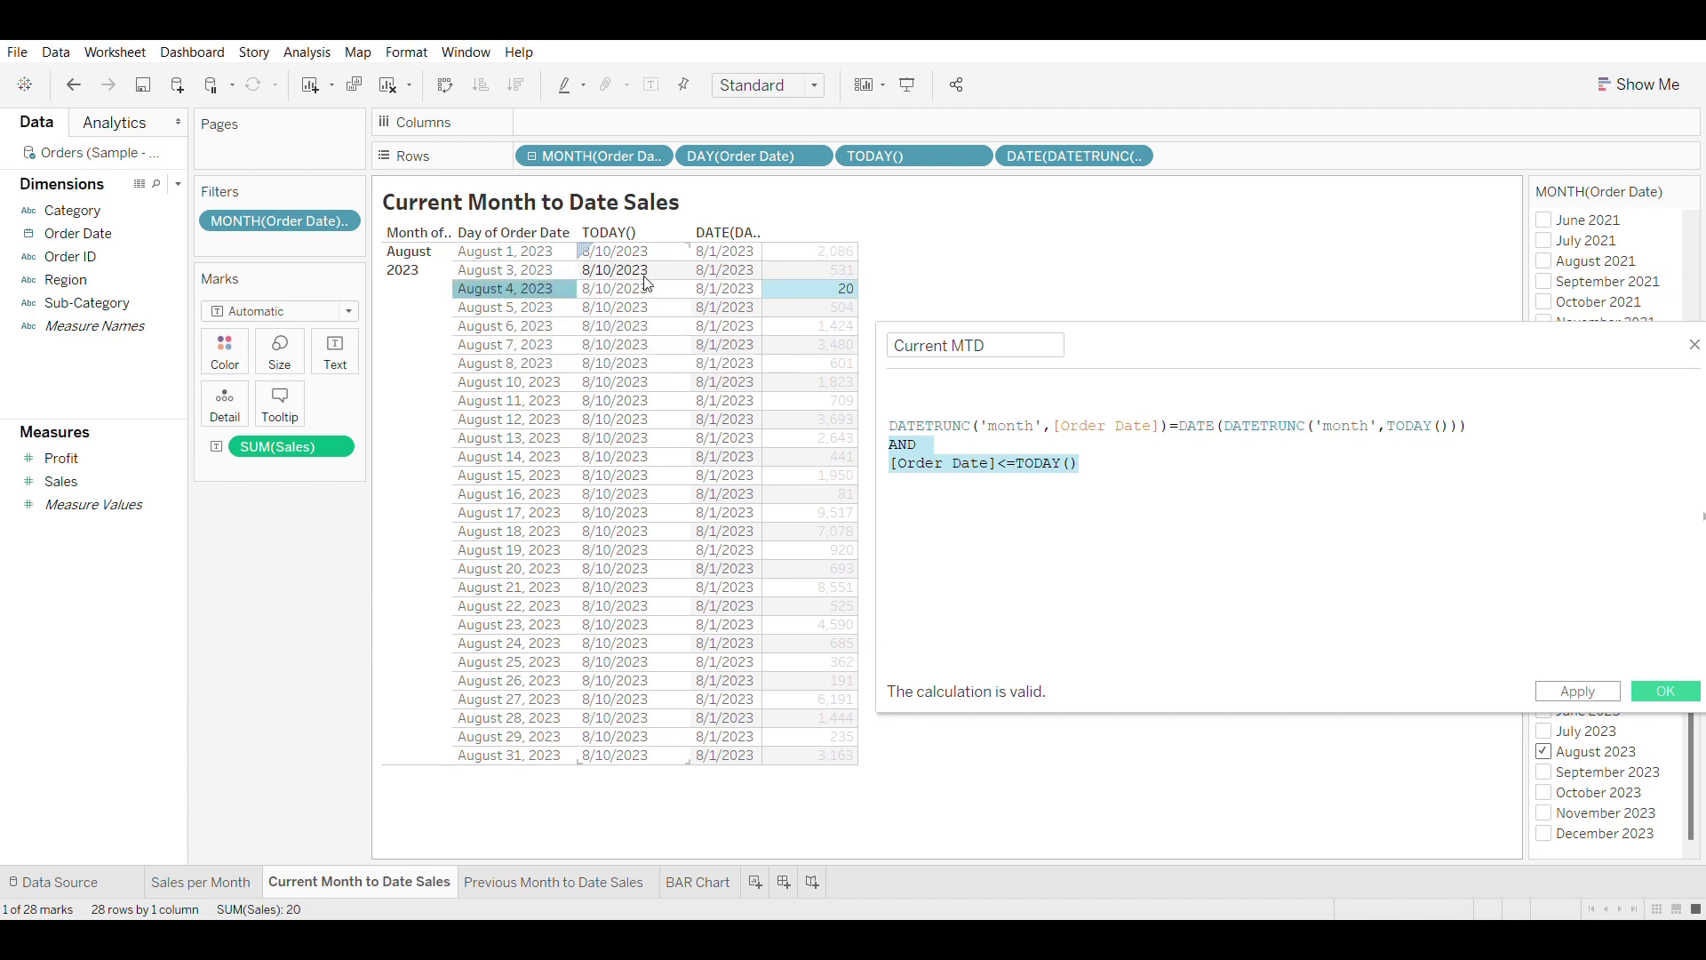
pyautogui.click(645, 276)
# Step: Wrap the condition as IF … THEN [Sales] END
pyautogui.click(915, 386)
pyautogui.write('IF')
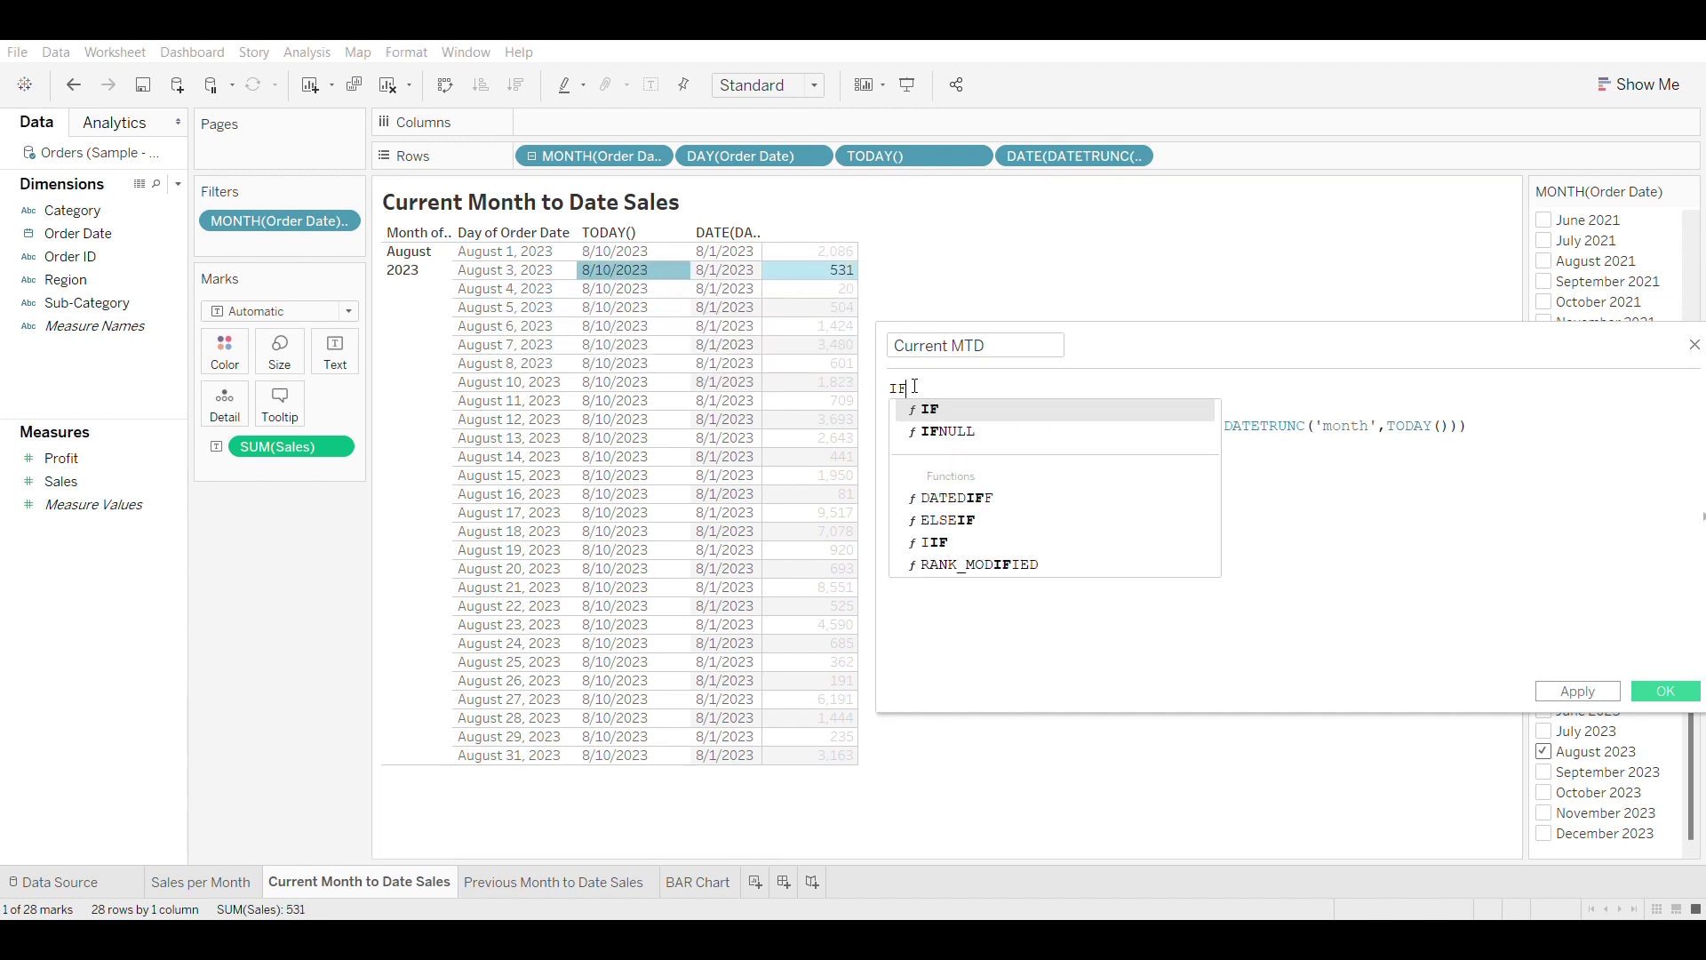
pyautogui.click(1404, 524)
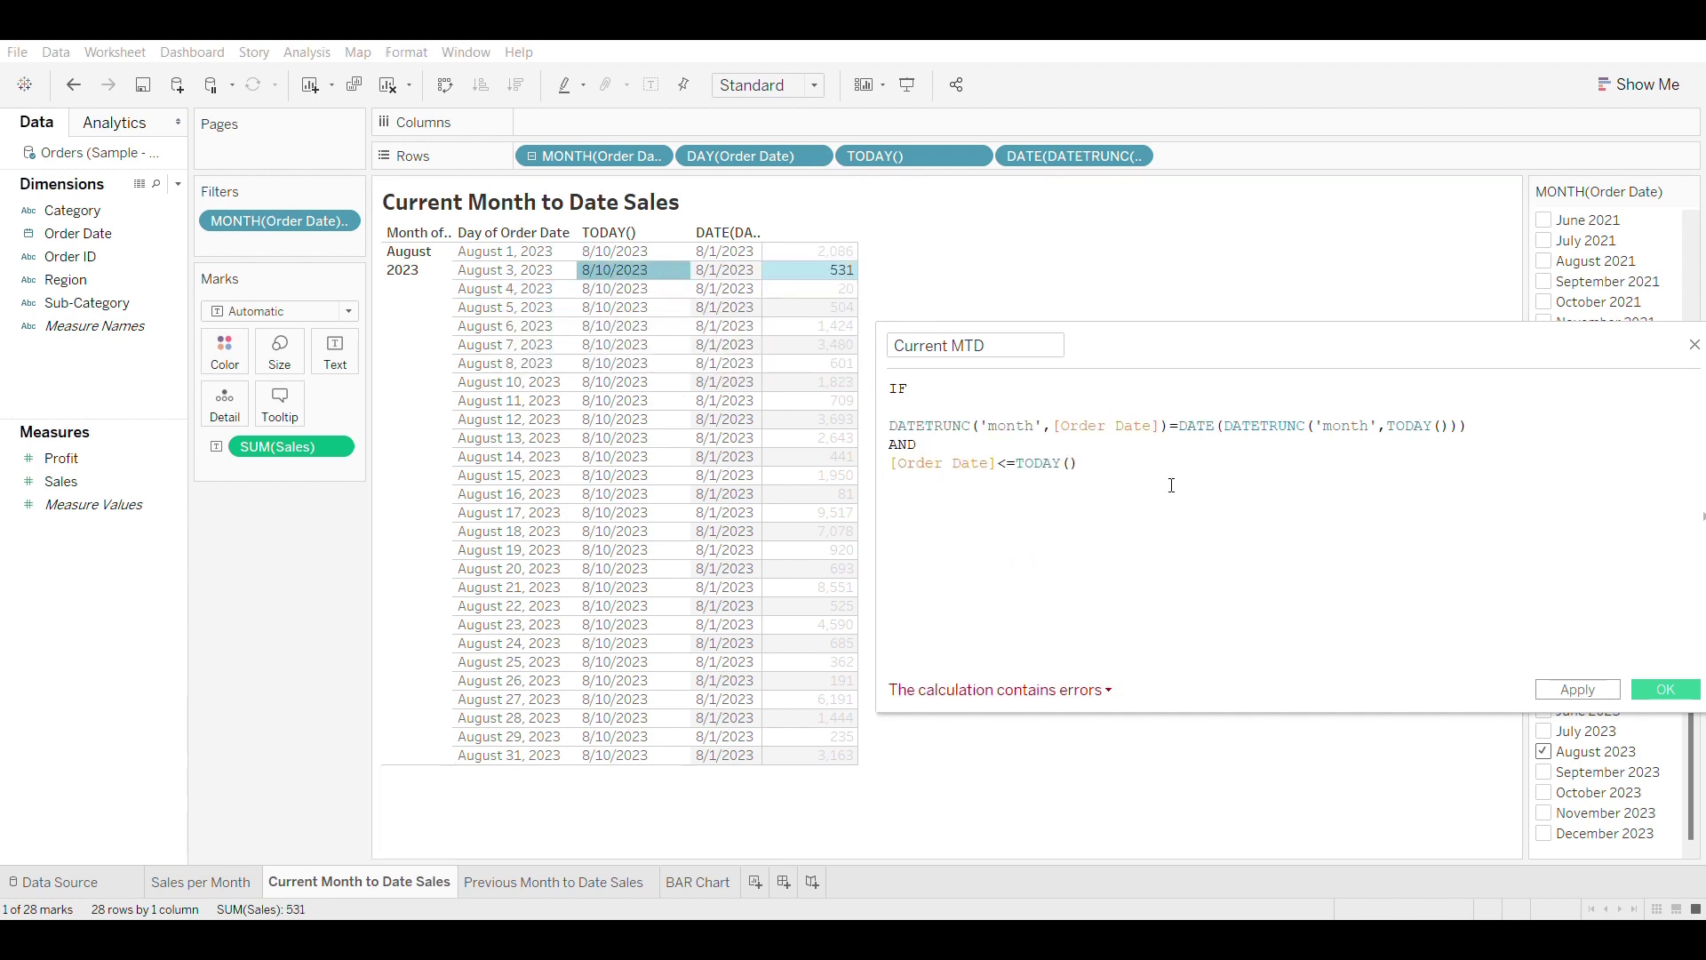
pyautogui.press('Return')
pyautogui.write('THEN s')
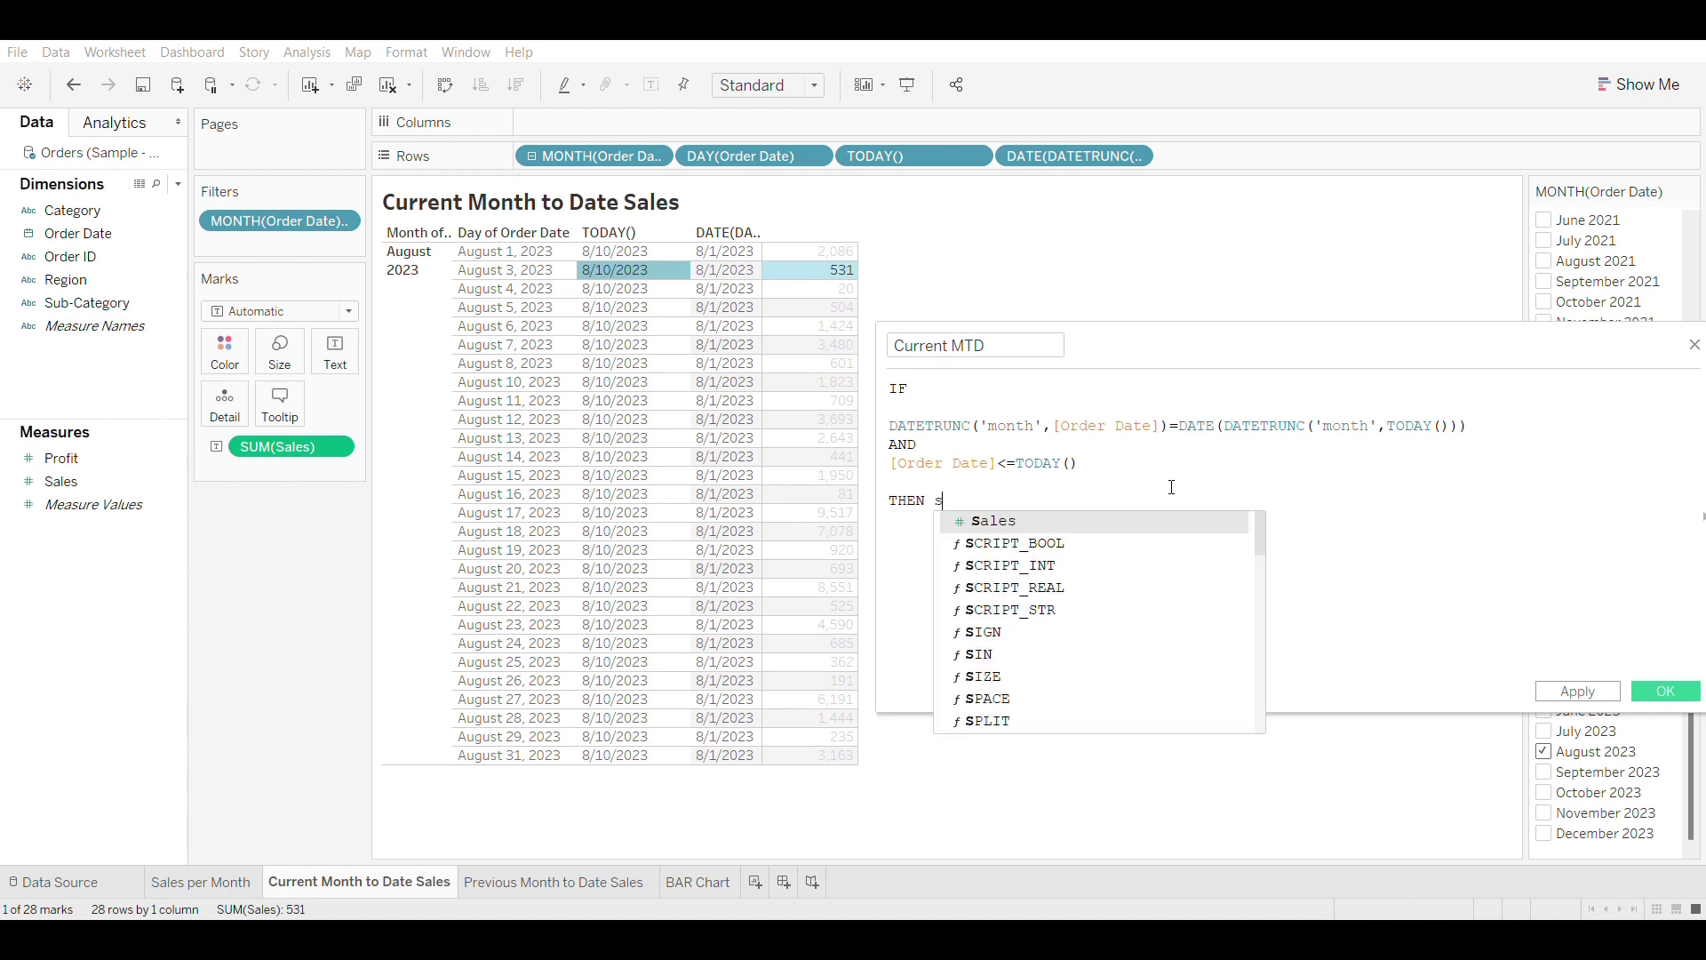
pyautogui.click(1062, 525)
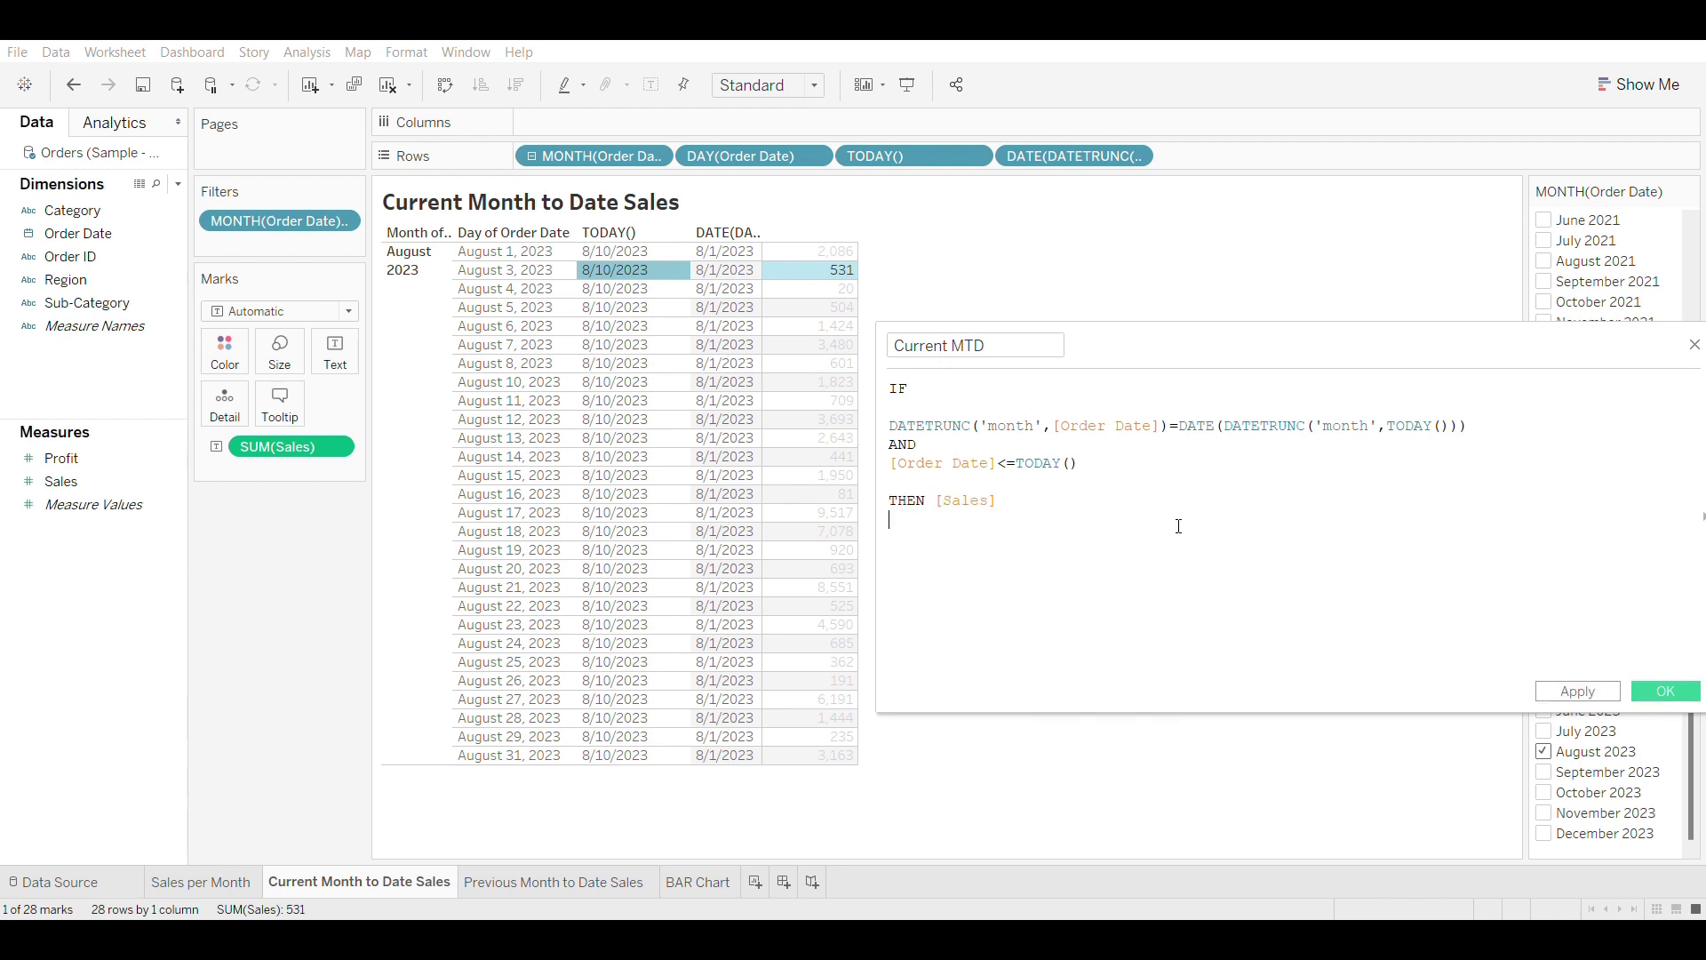
pyautogui.write('EN')
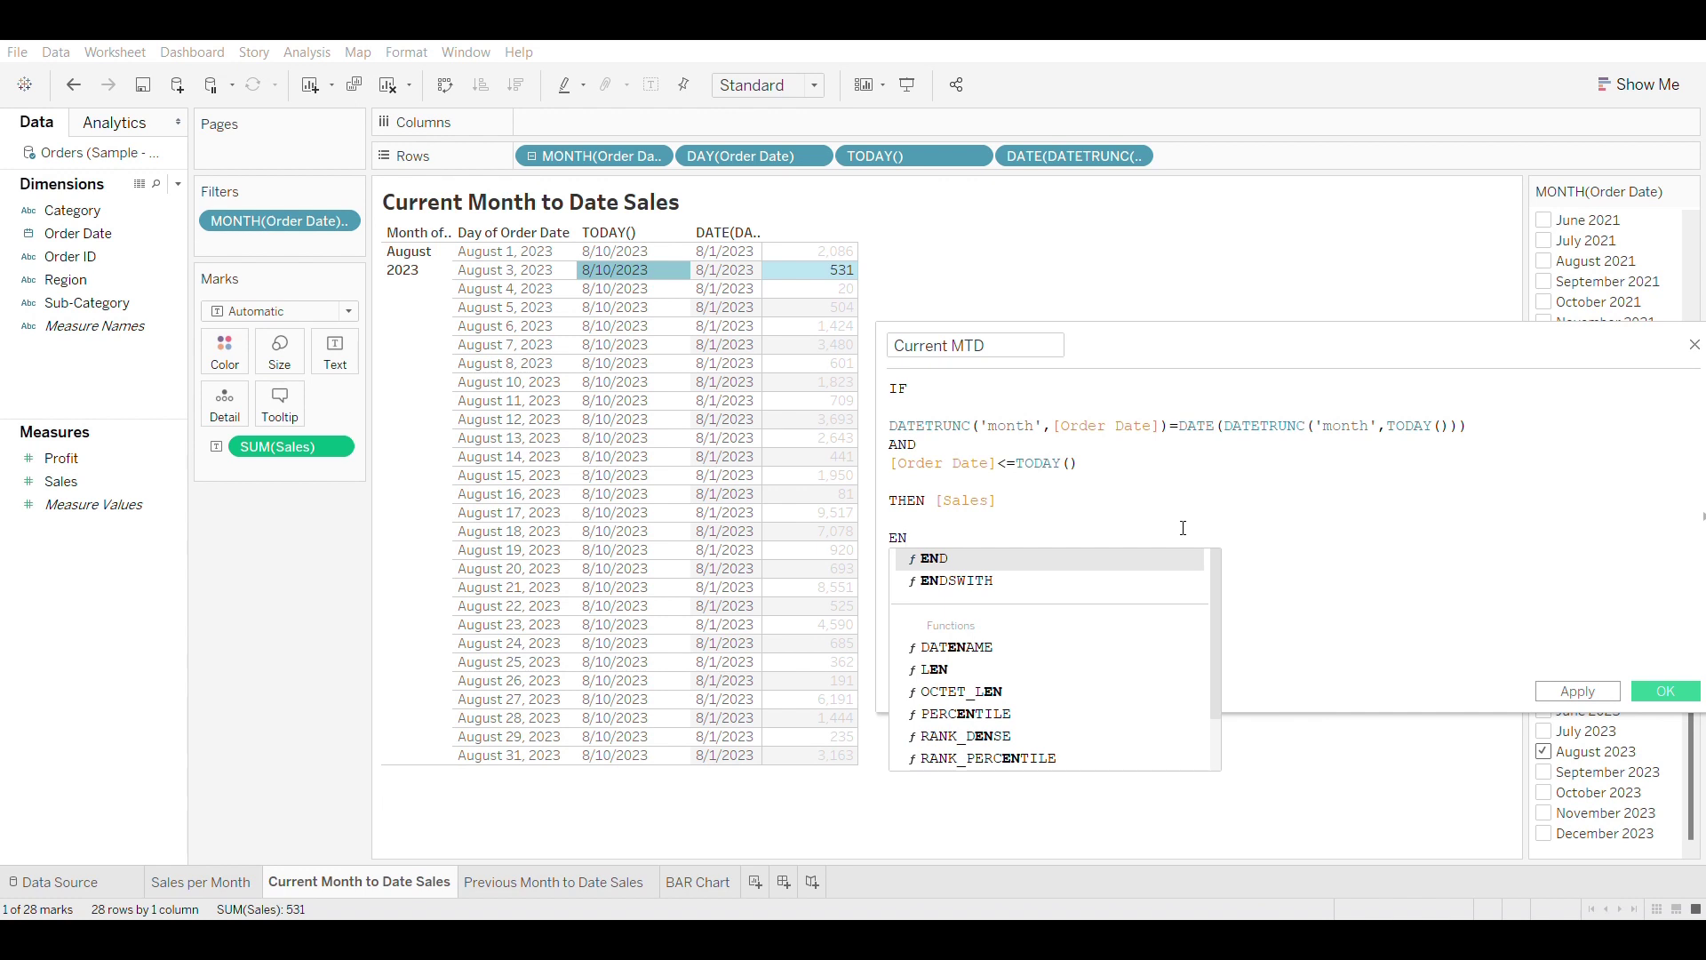
pyautogui.click(1077, 558)
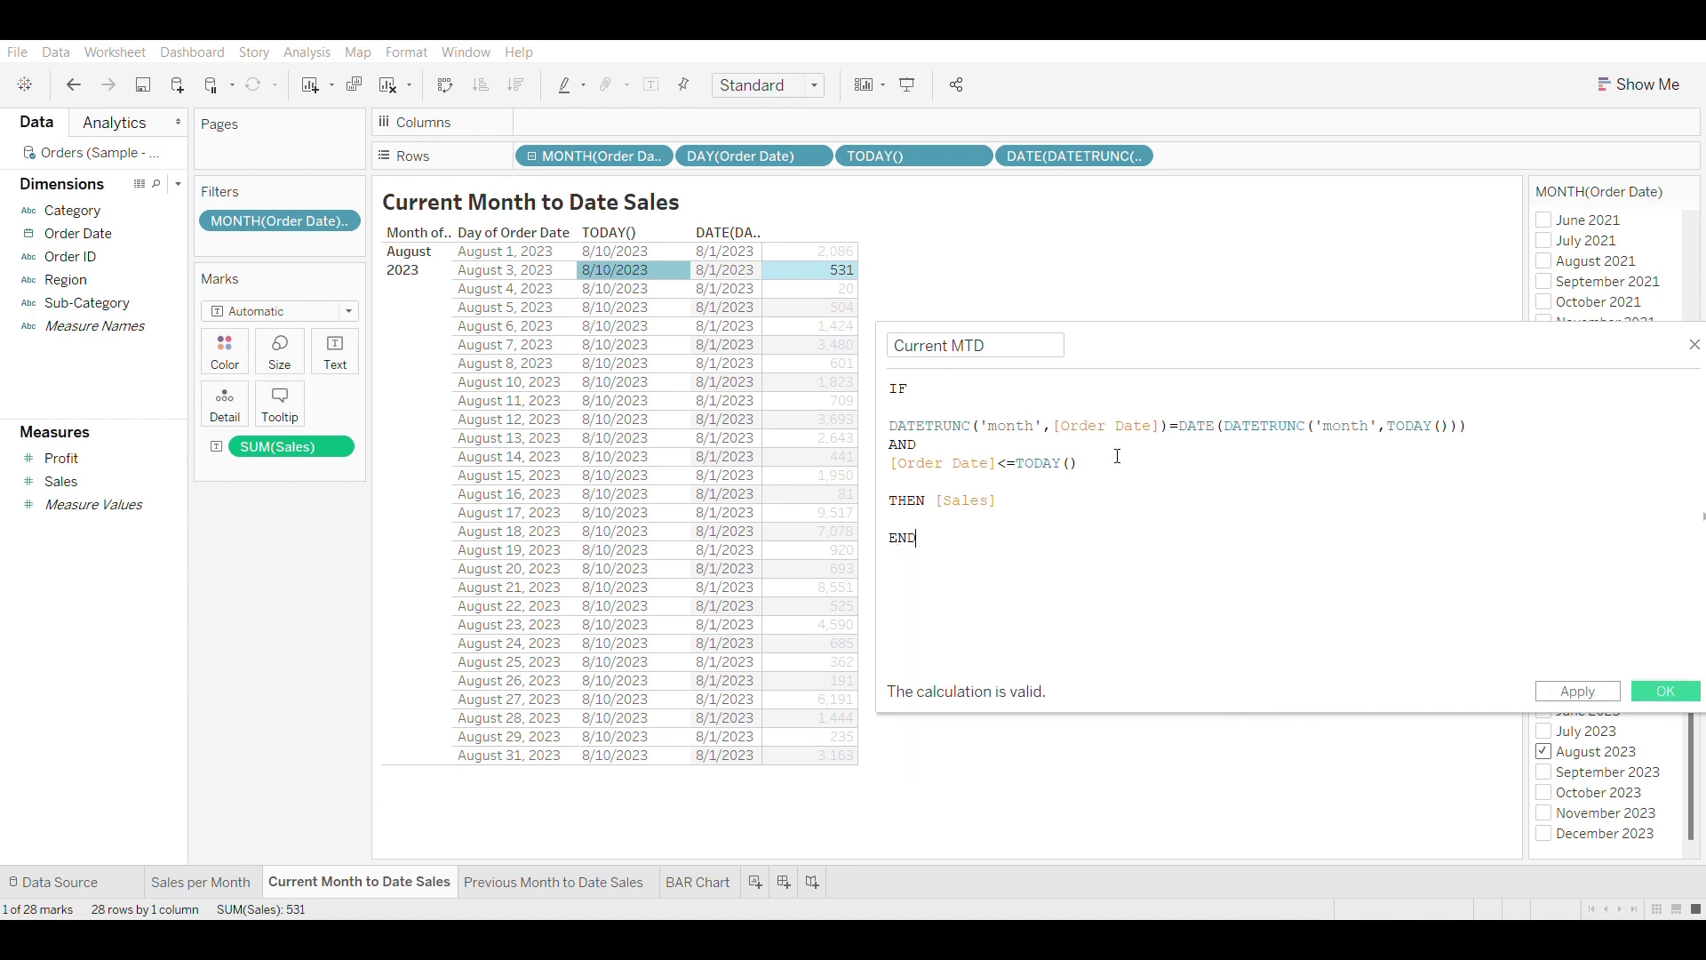
# Step: Review the date conditions and THEN [Sales] line, then save the Current MTD field
pyautogui.moveTo(1108, 470); pyautogui.dragTo(888, 425)
pyautogui.moveTo(1044, 510); pyautogui.dragTo(889, 500)
pyautogui.moveTo(1080, 463); pyautogui.dragTo(888, 425)
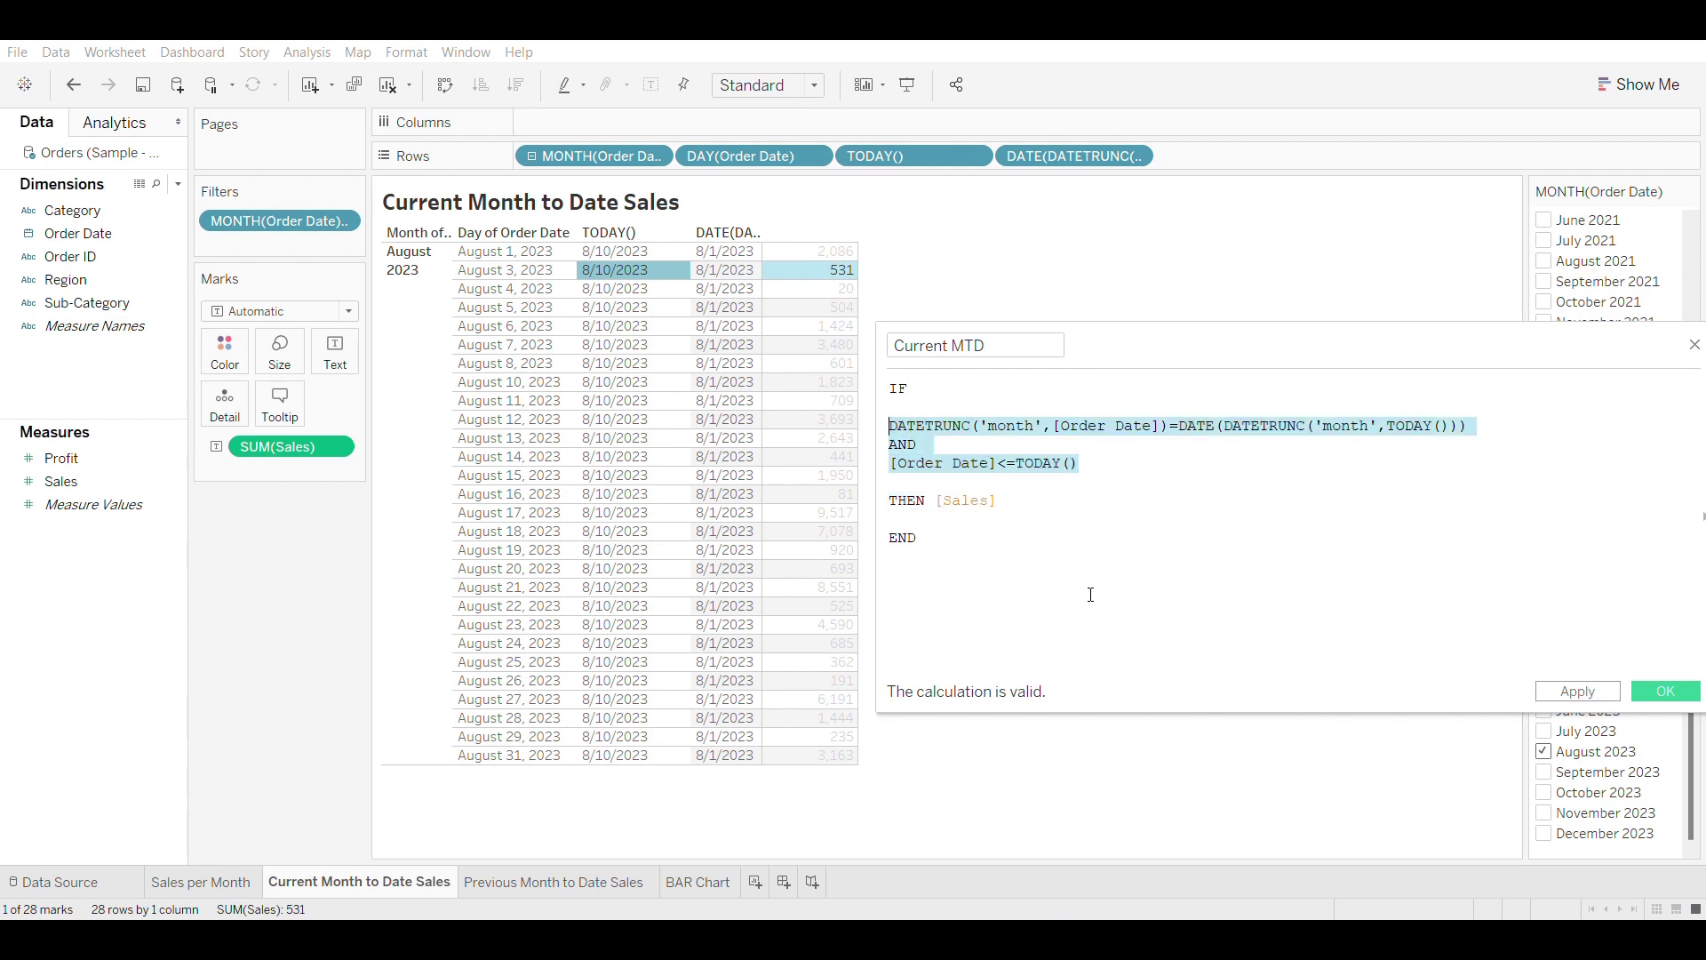
pyautogui.click(1653, 692)
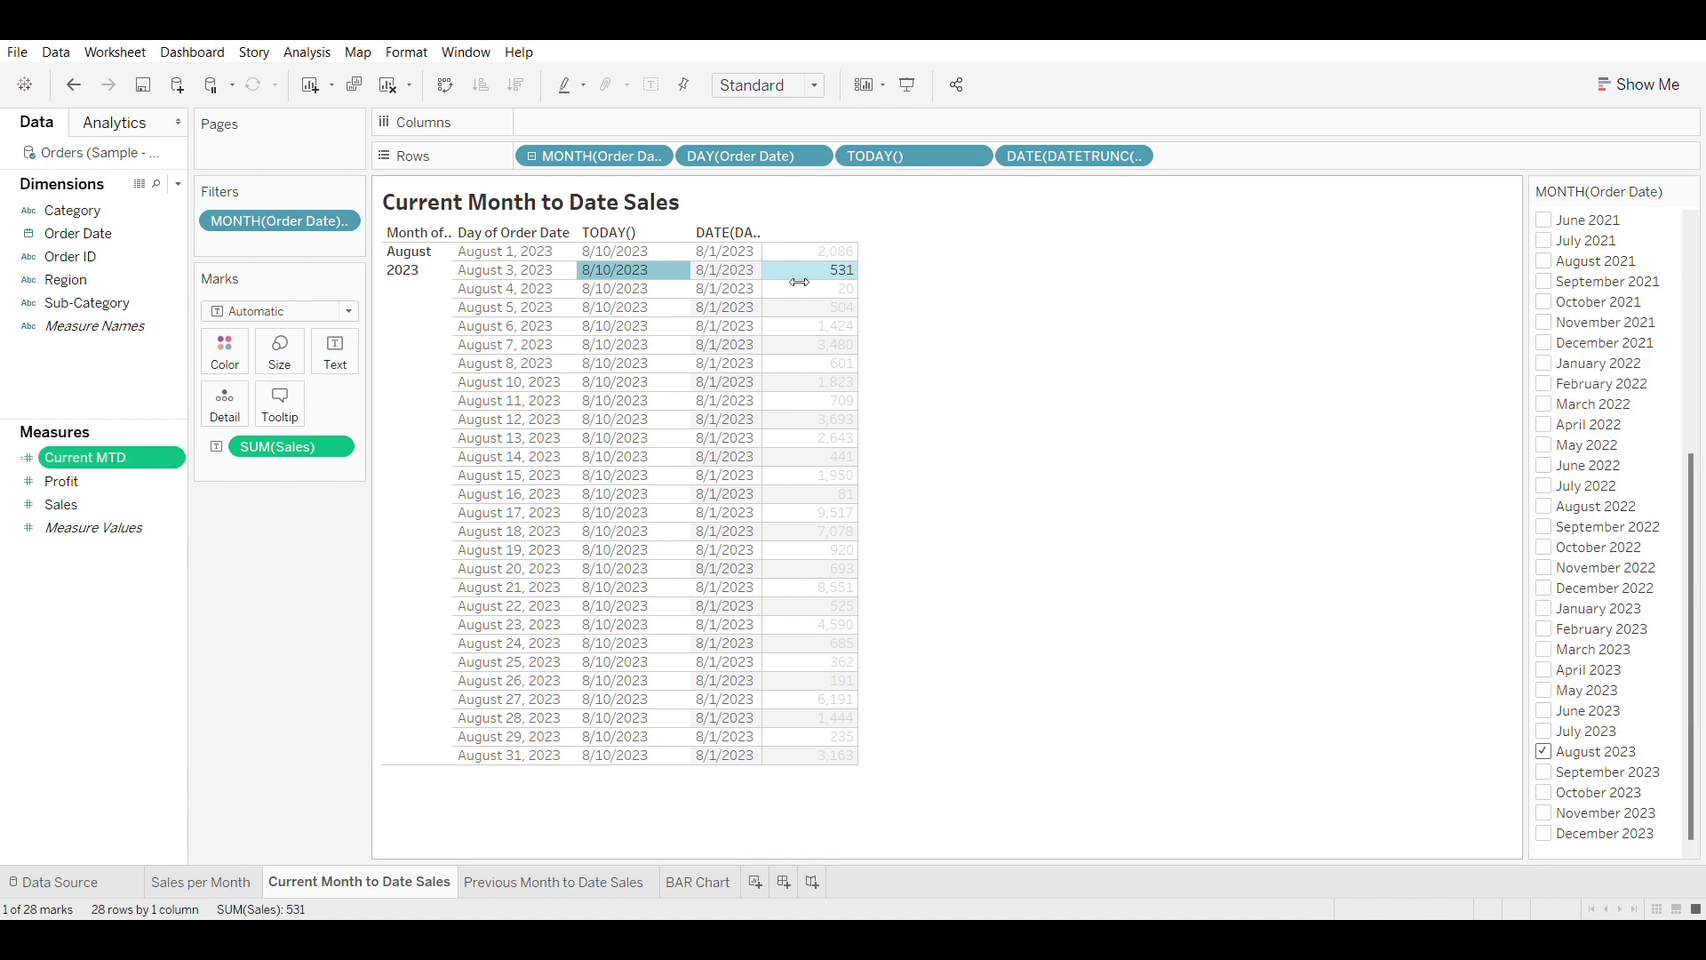
# Step: Add Current MTD to the August 2023 table beside Sales
pyautogui.doubleClick(115, 465)
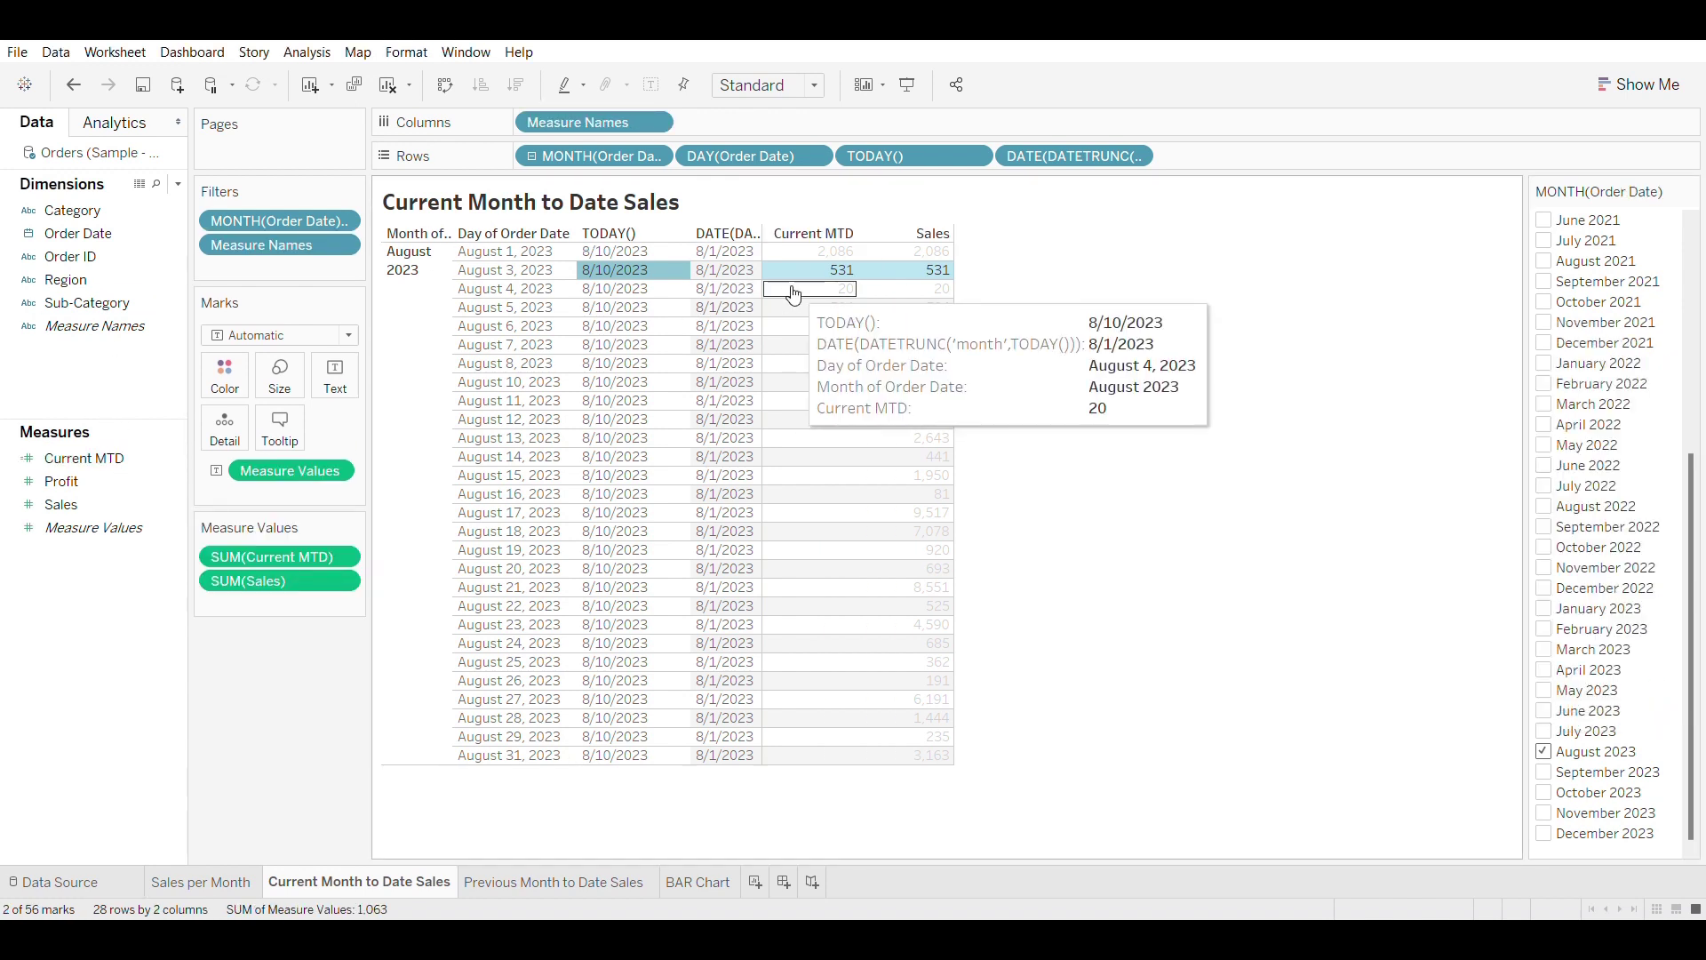
pyautogui.click(1078, 259)
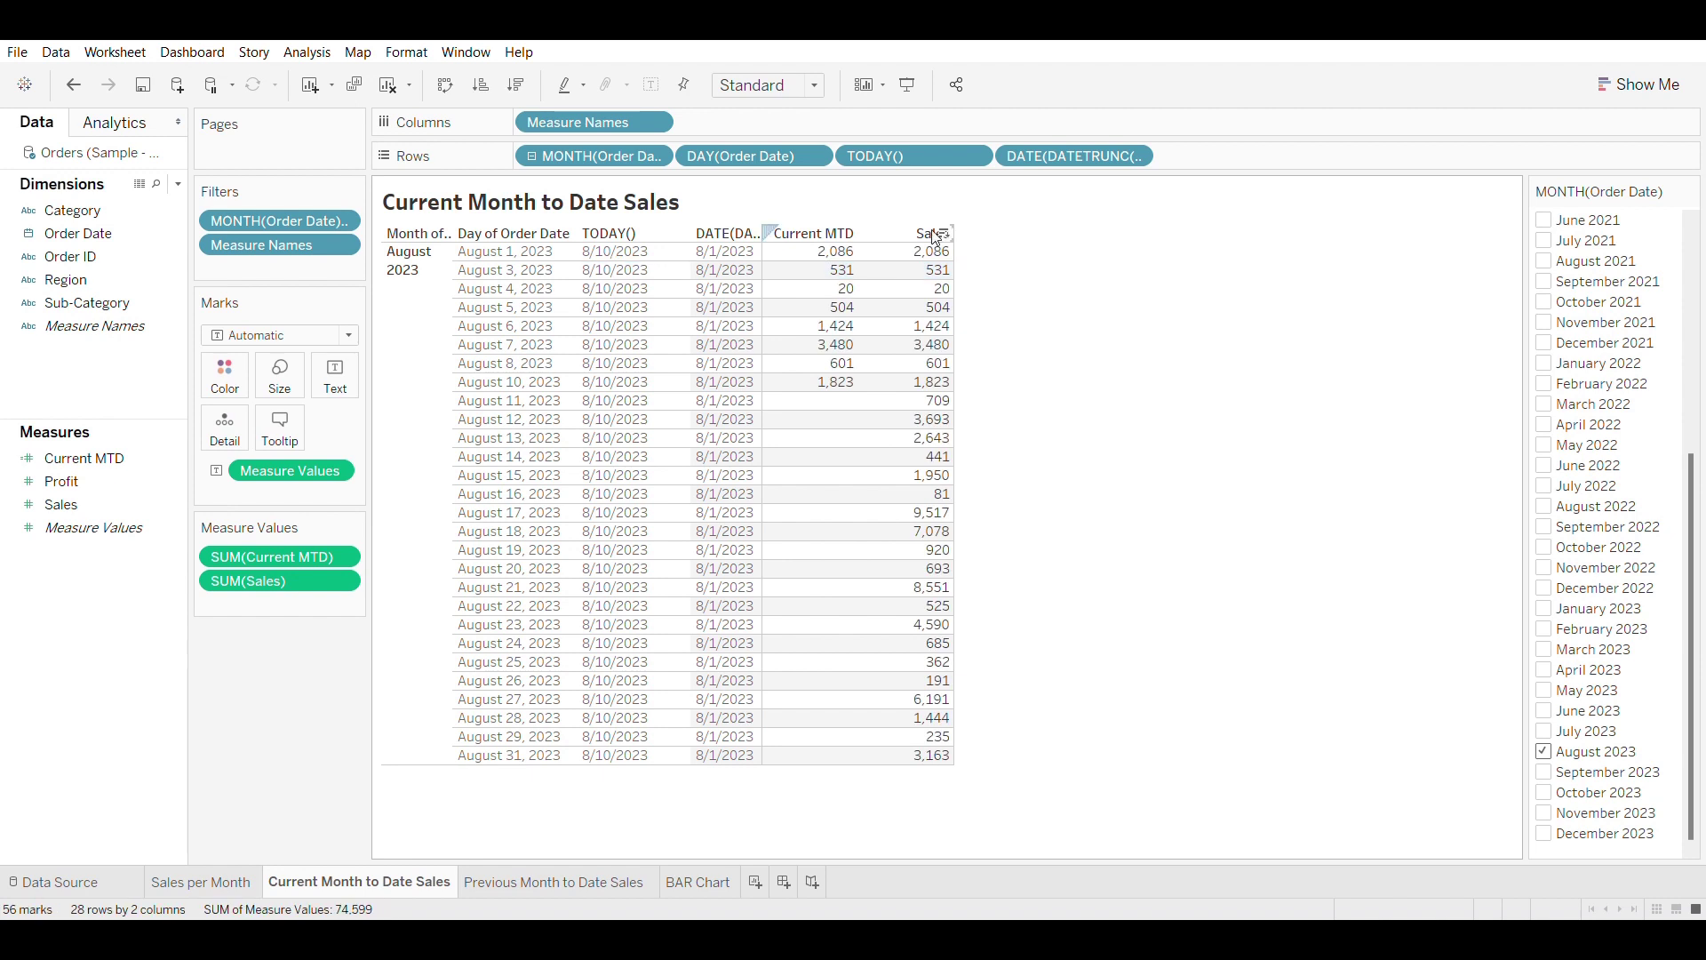
pyautogui.click(824, 235)
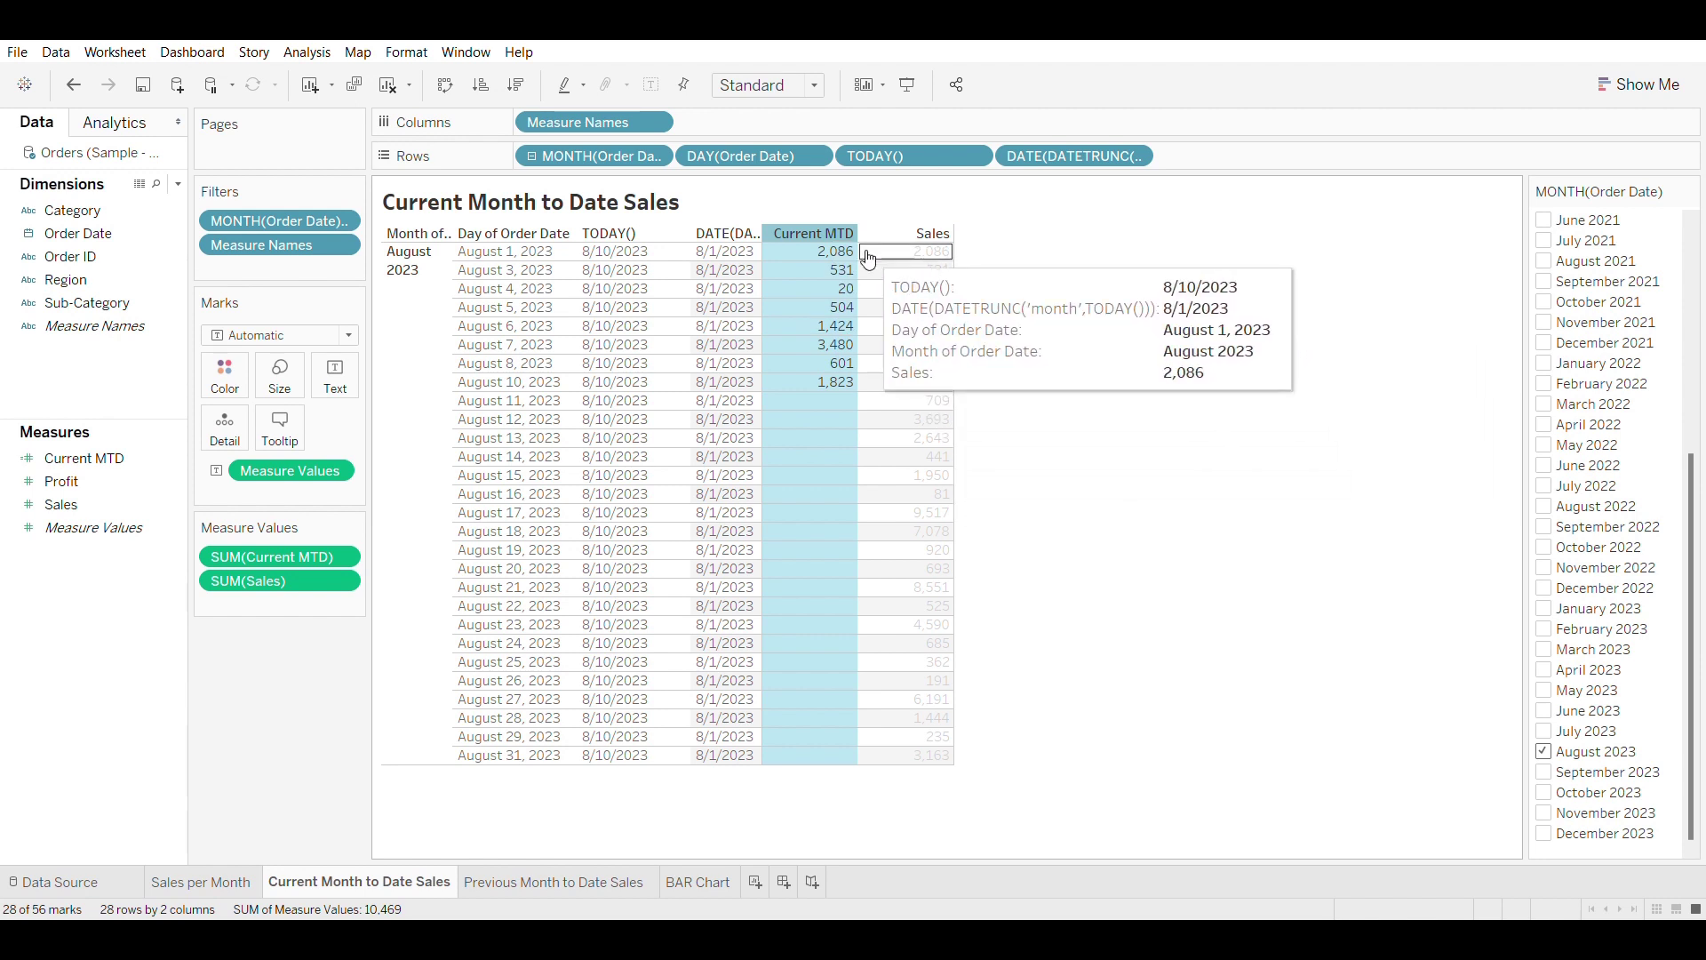
# Step: Inspect Current MTD values for August 1 to 10, then go to the Previous Month to Date Sales sheet
pyautogui.click(533, 258)
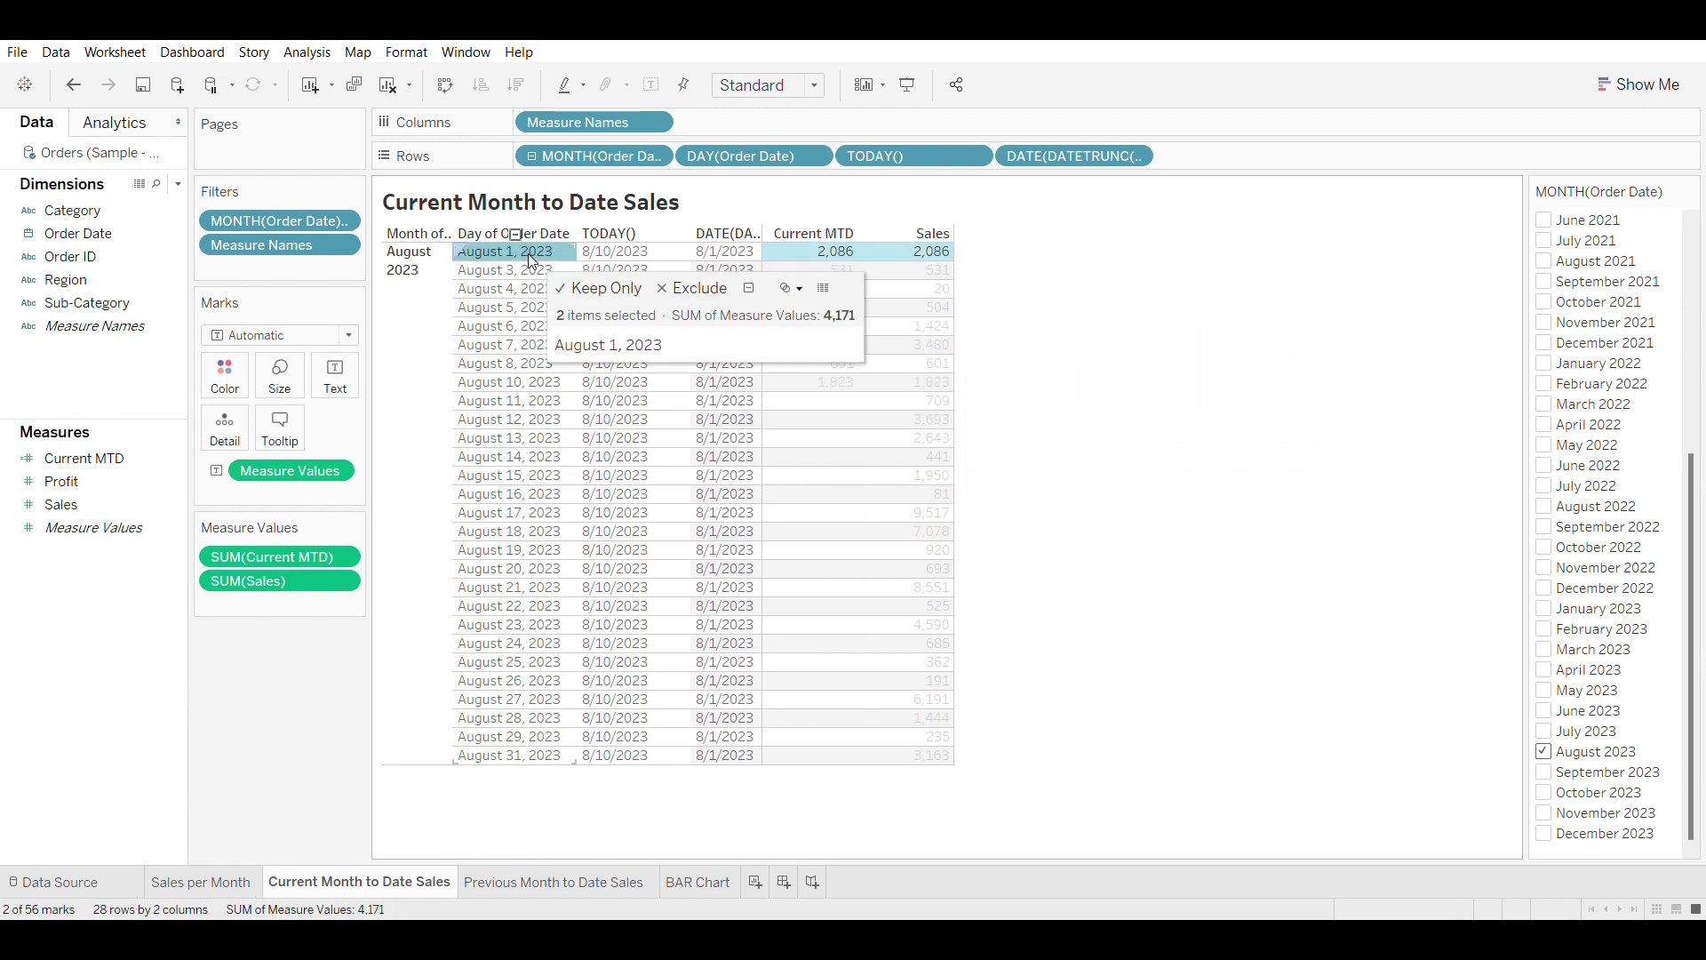
pyautogui.click(509, 384)
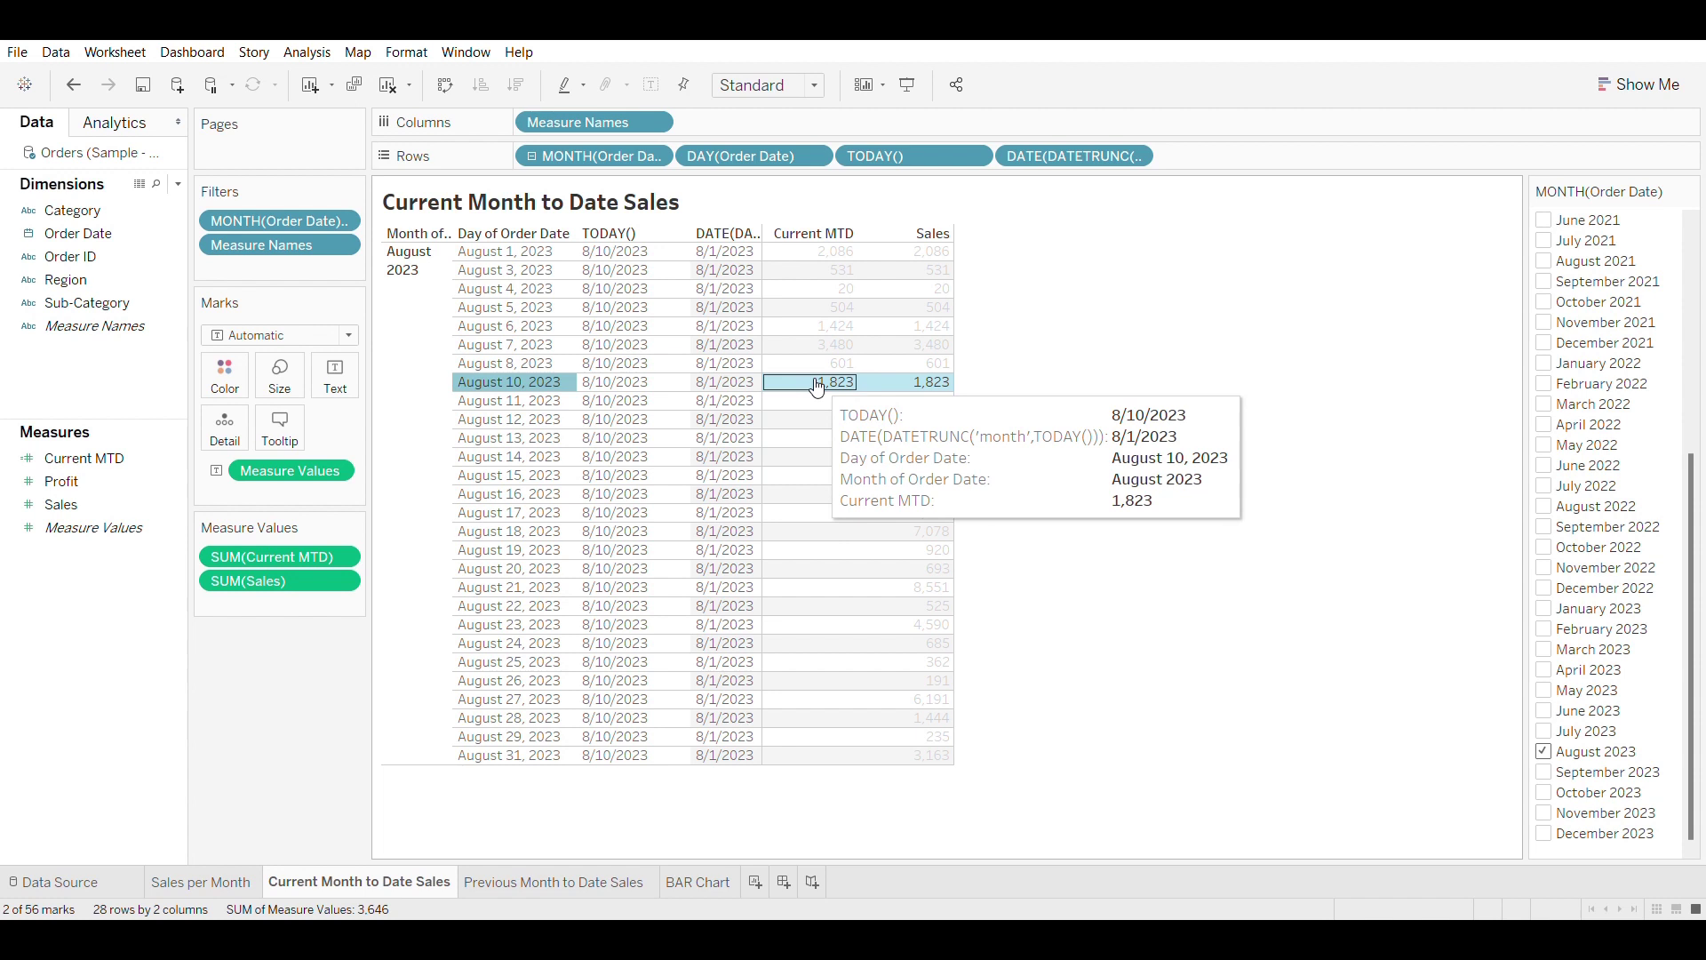
pyautogui.click(808, 365)
pyautogui.click(809, 344)
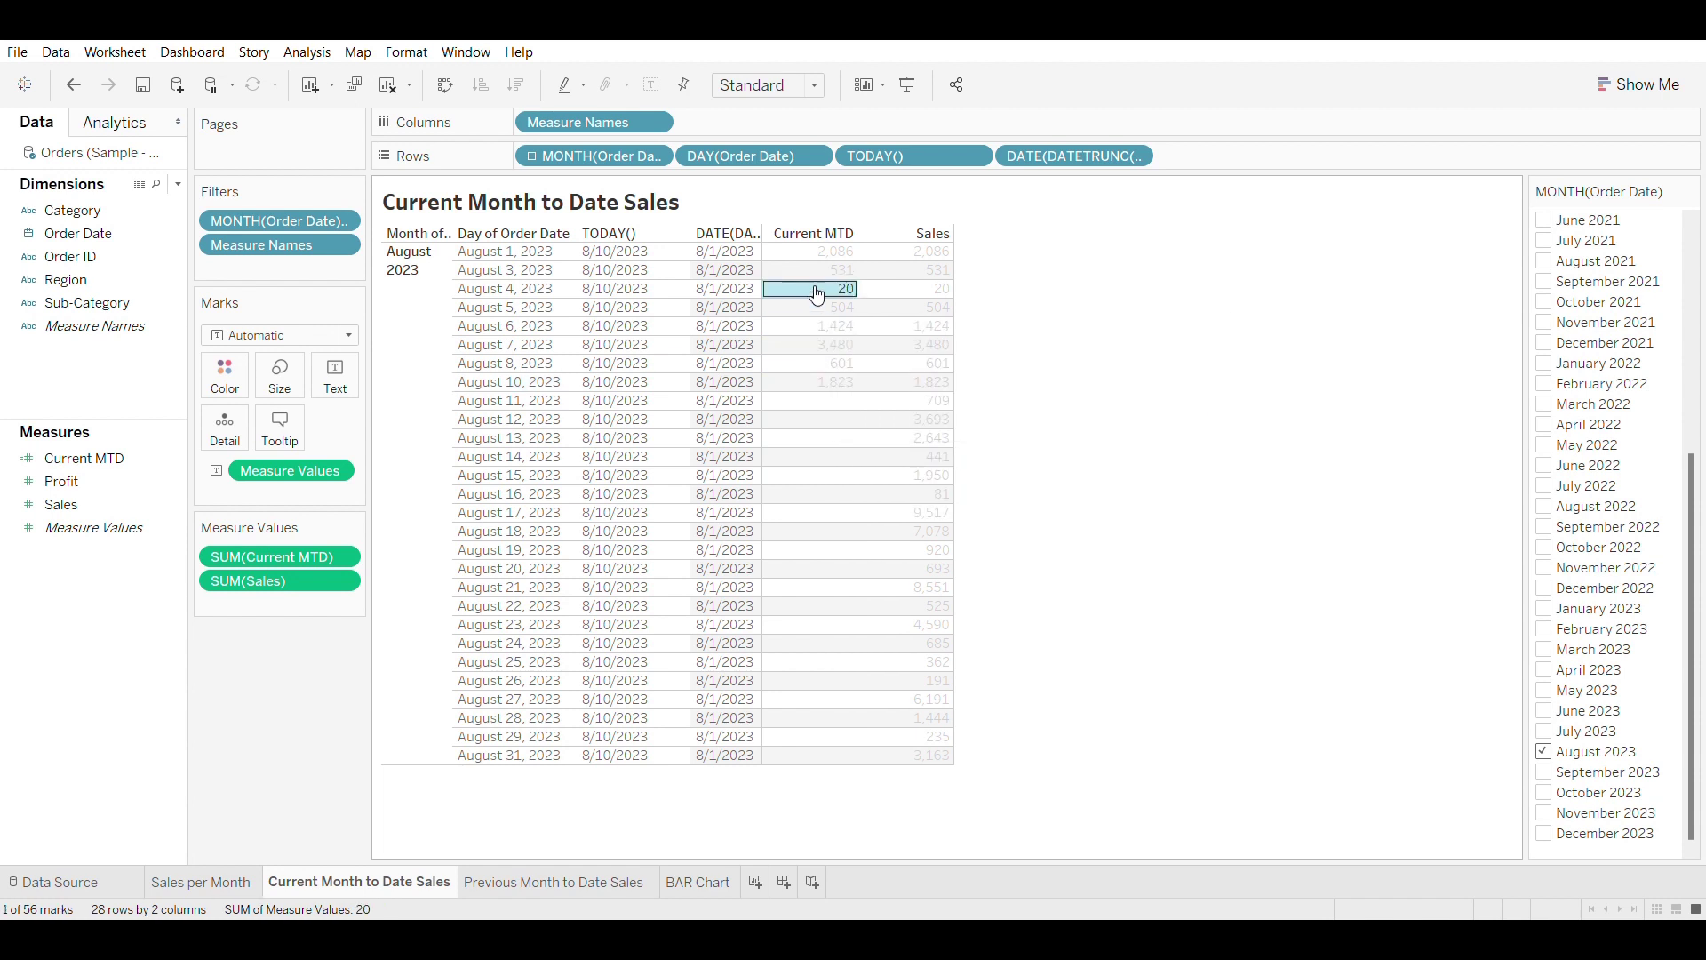
pyautogui.click(802, 252)
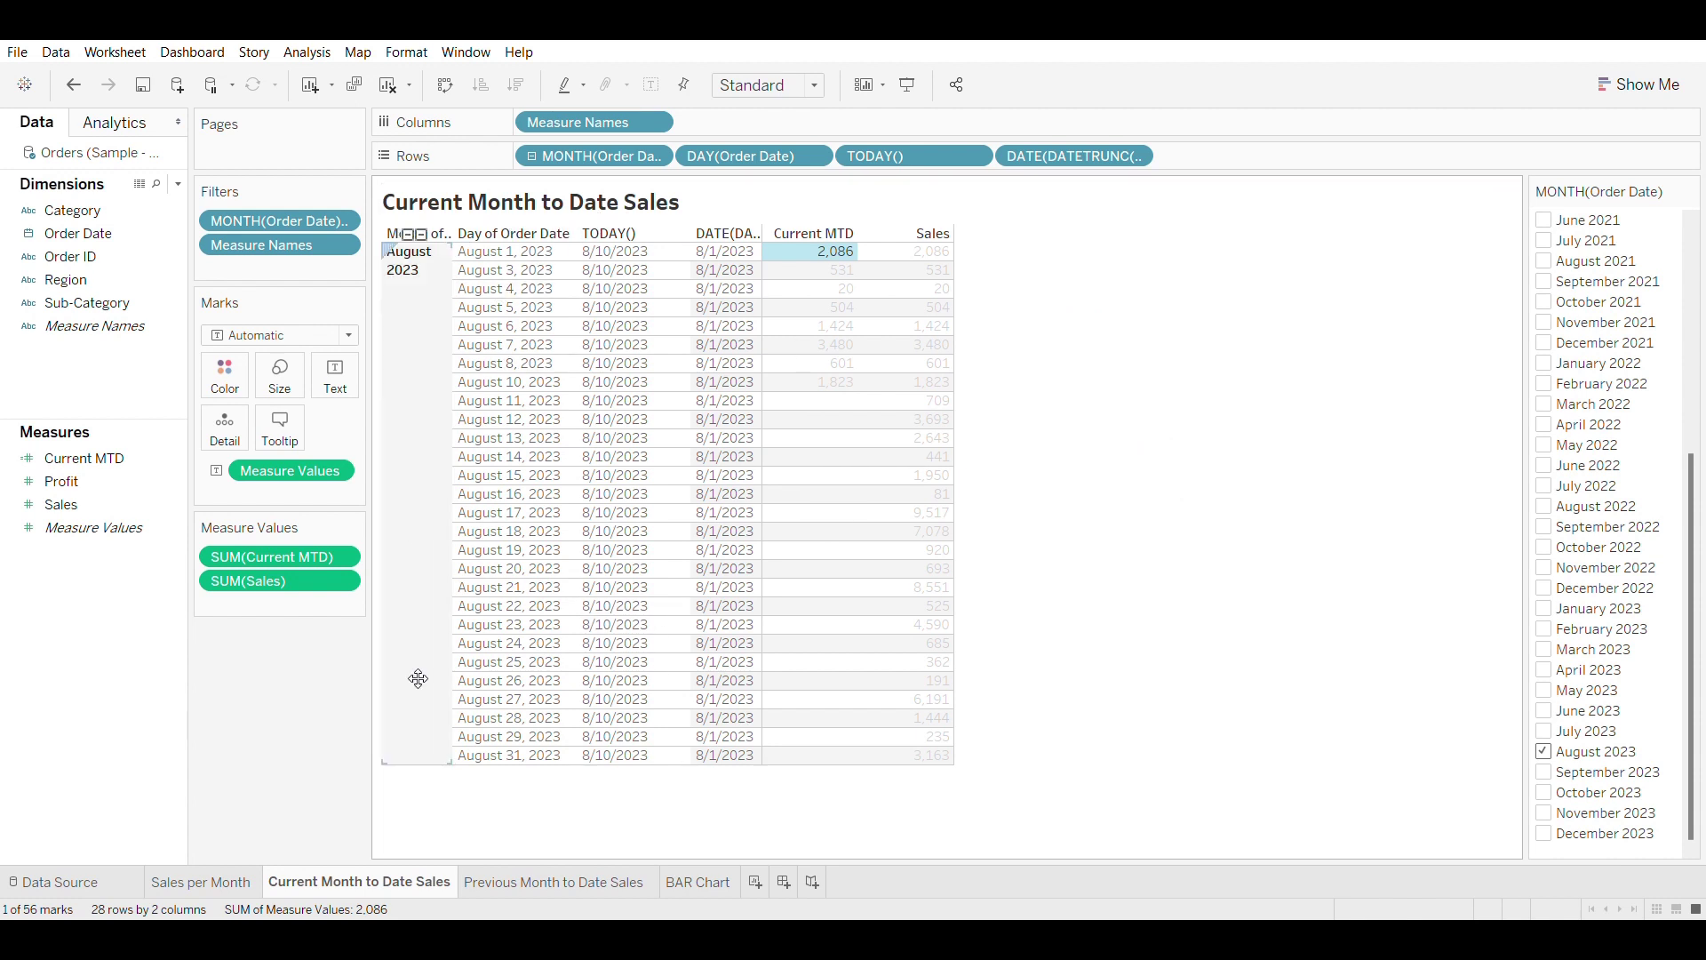
pyautogui.click(521, 883)
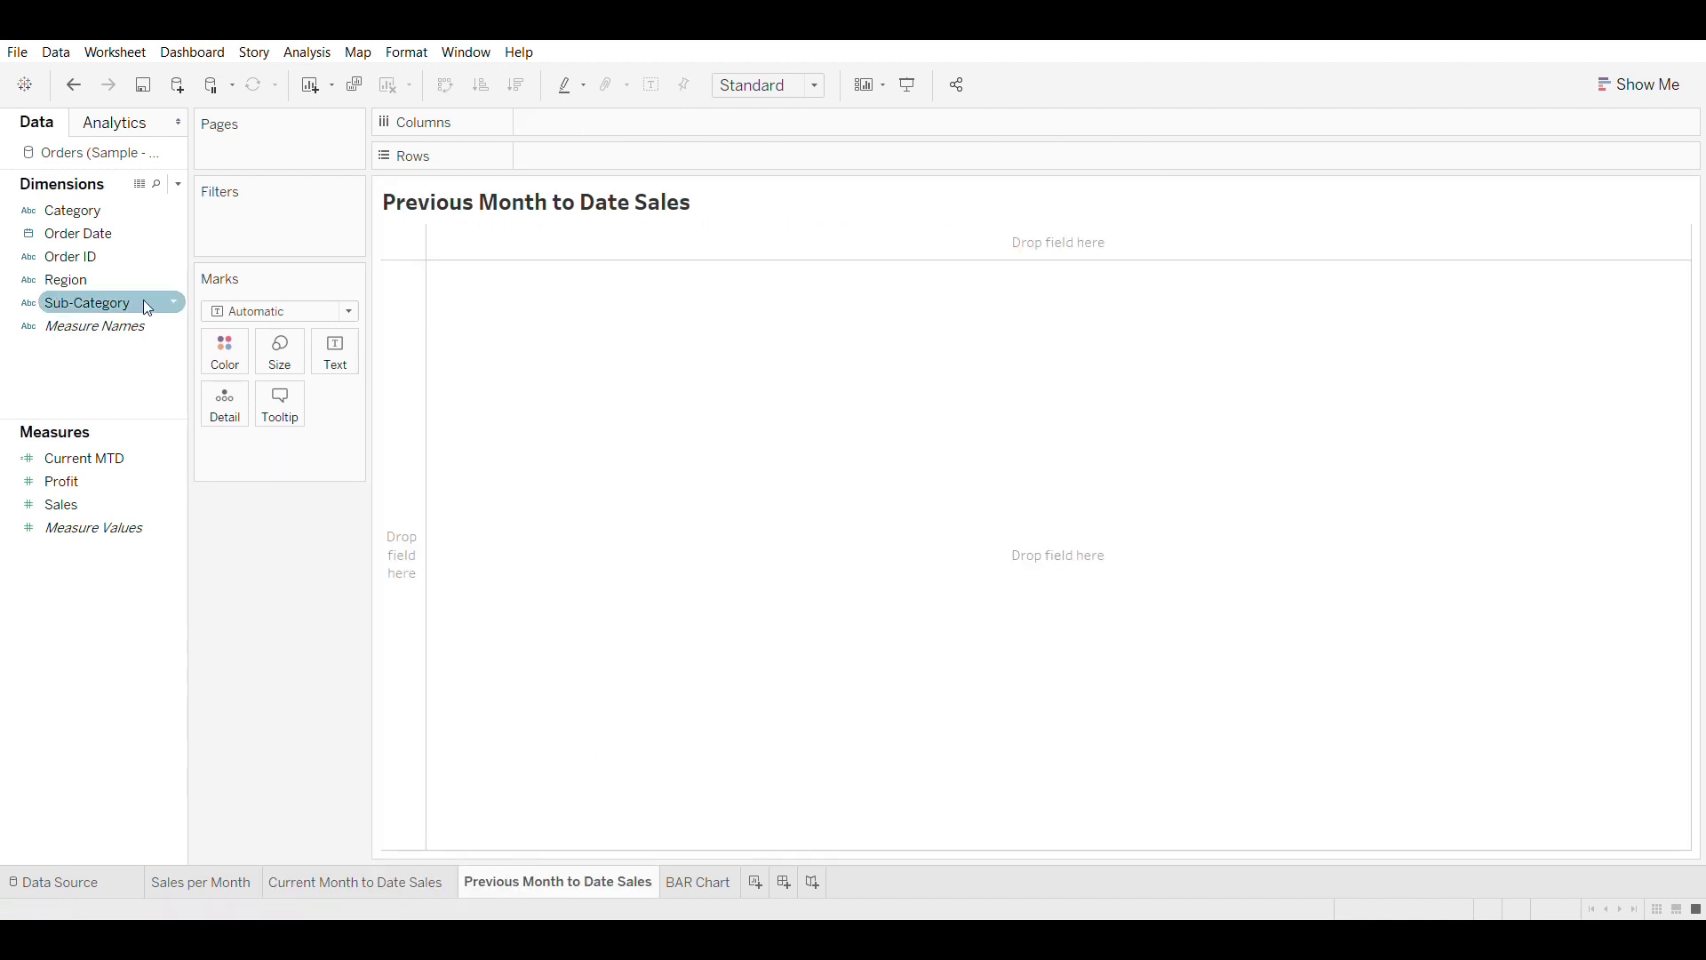
# Step: Place Order Date on Rows with summed Sales and drill down one level
pyautogui.moveTo(93, 234); pyautogui.dragTo(640, 160)
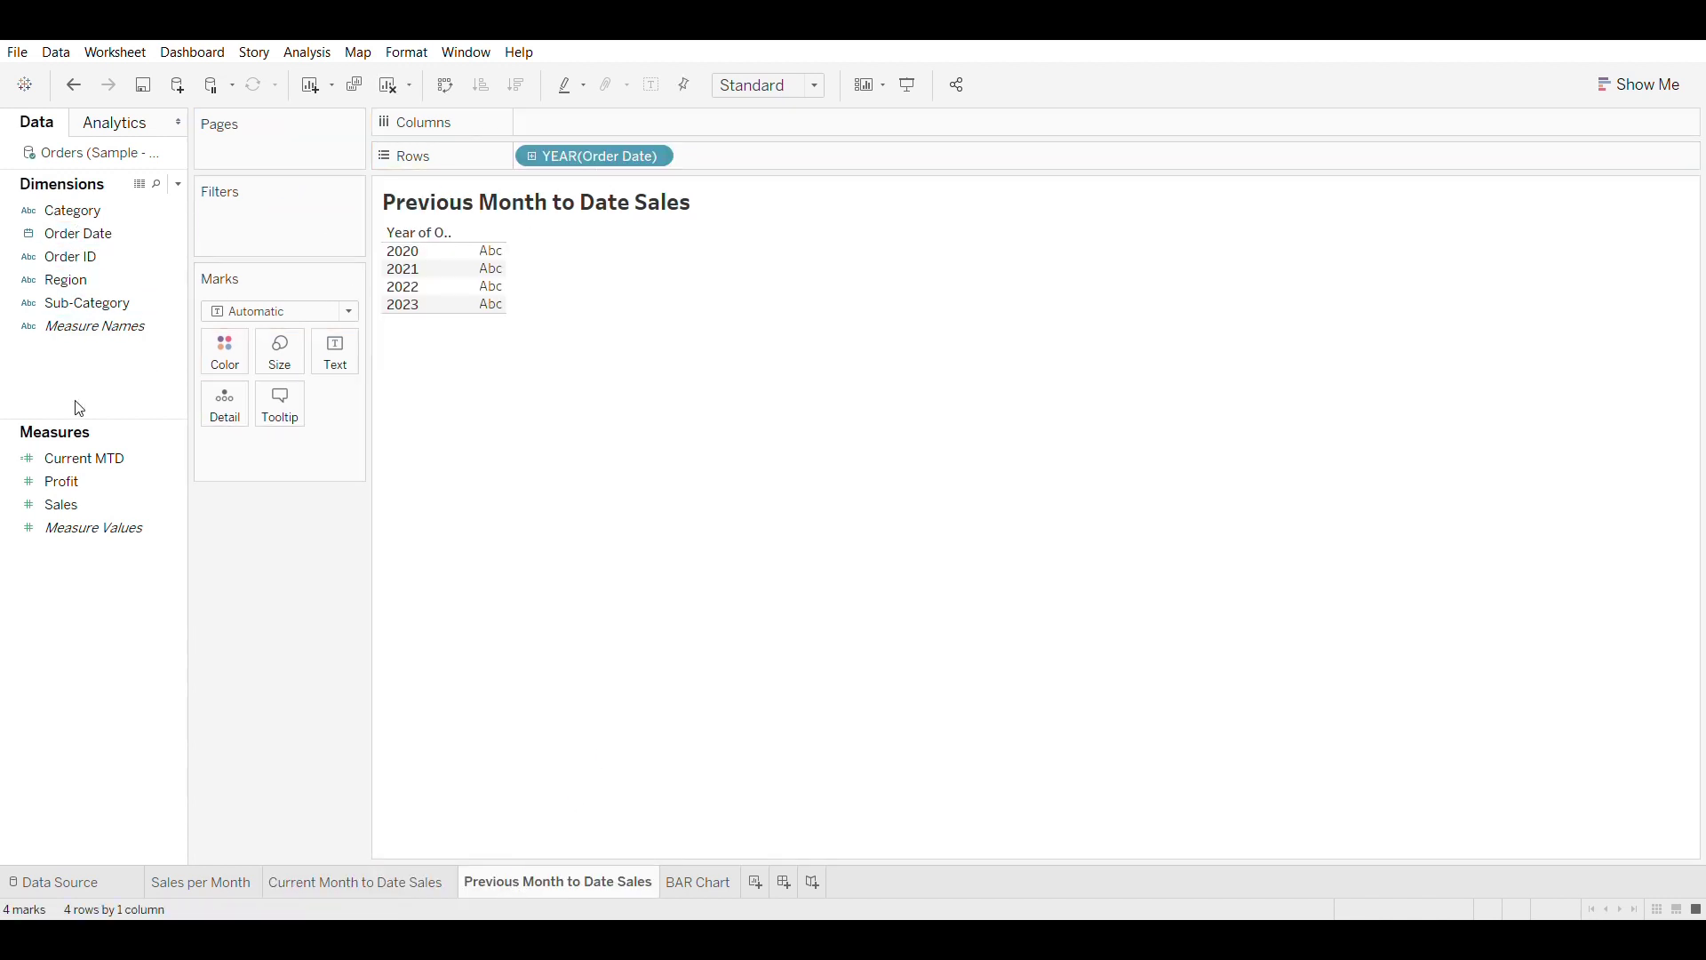
pyautogui.doubleClick(60, 504)
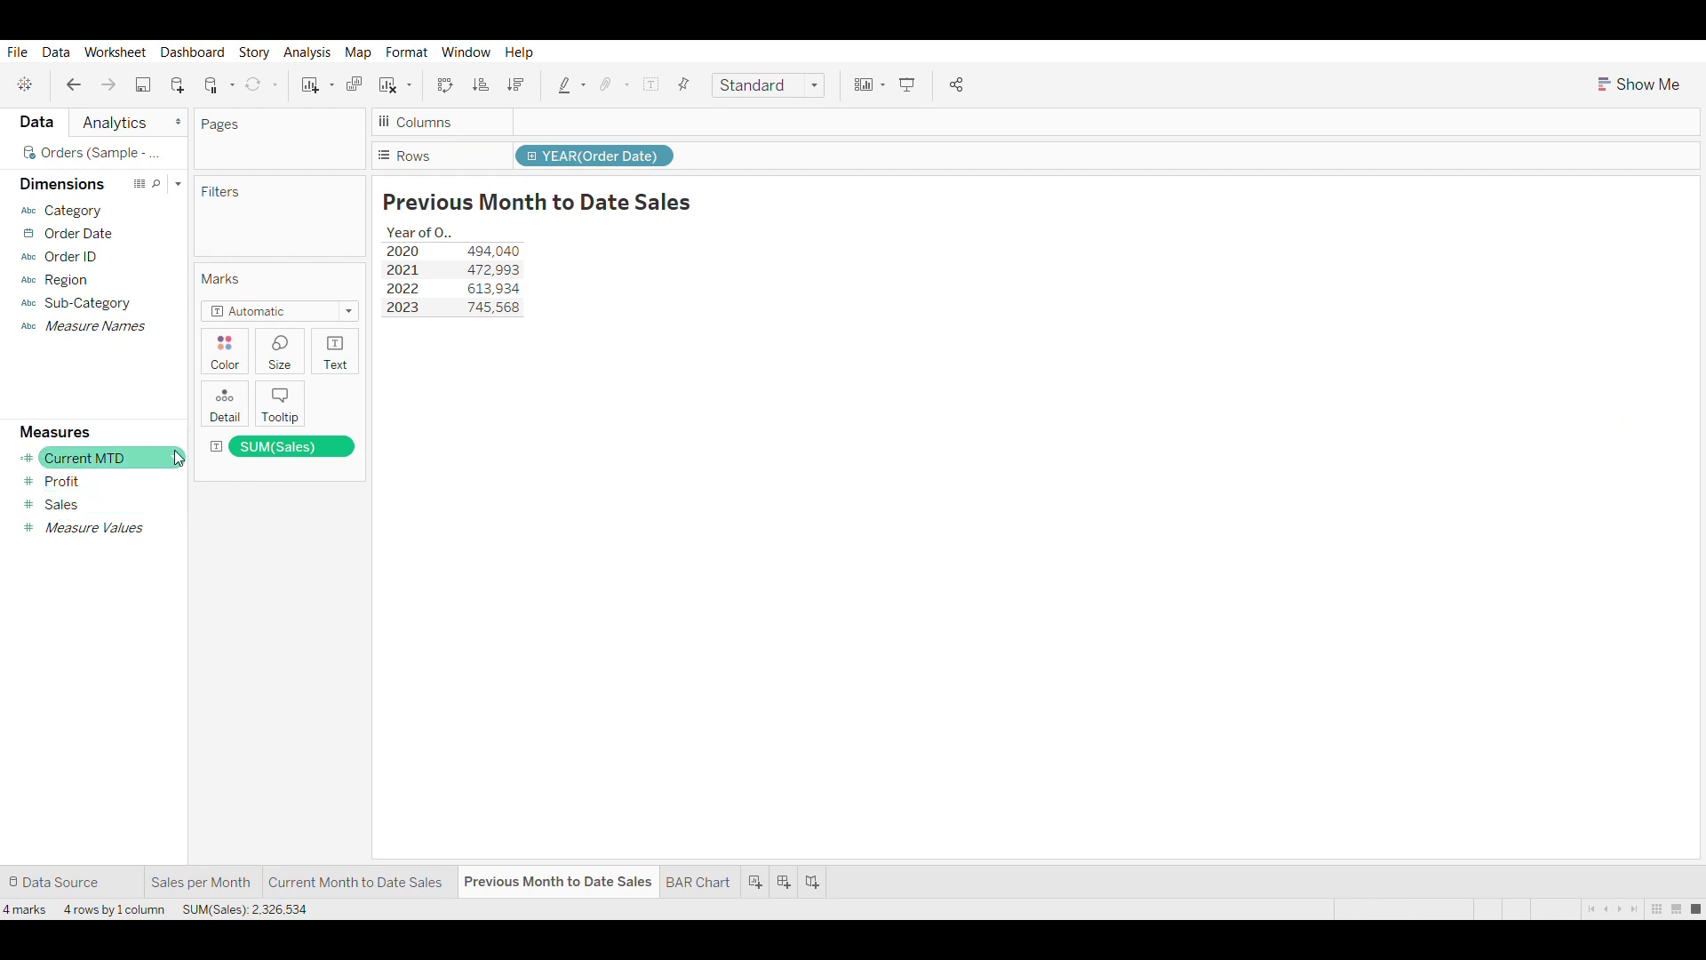
pyautogui.click(531, 156)
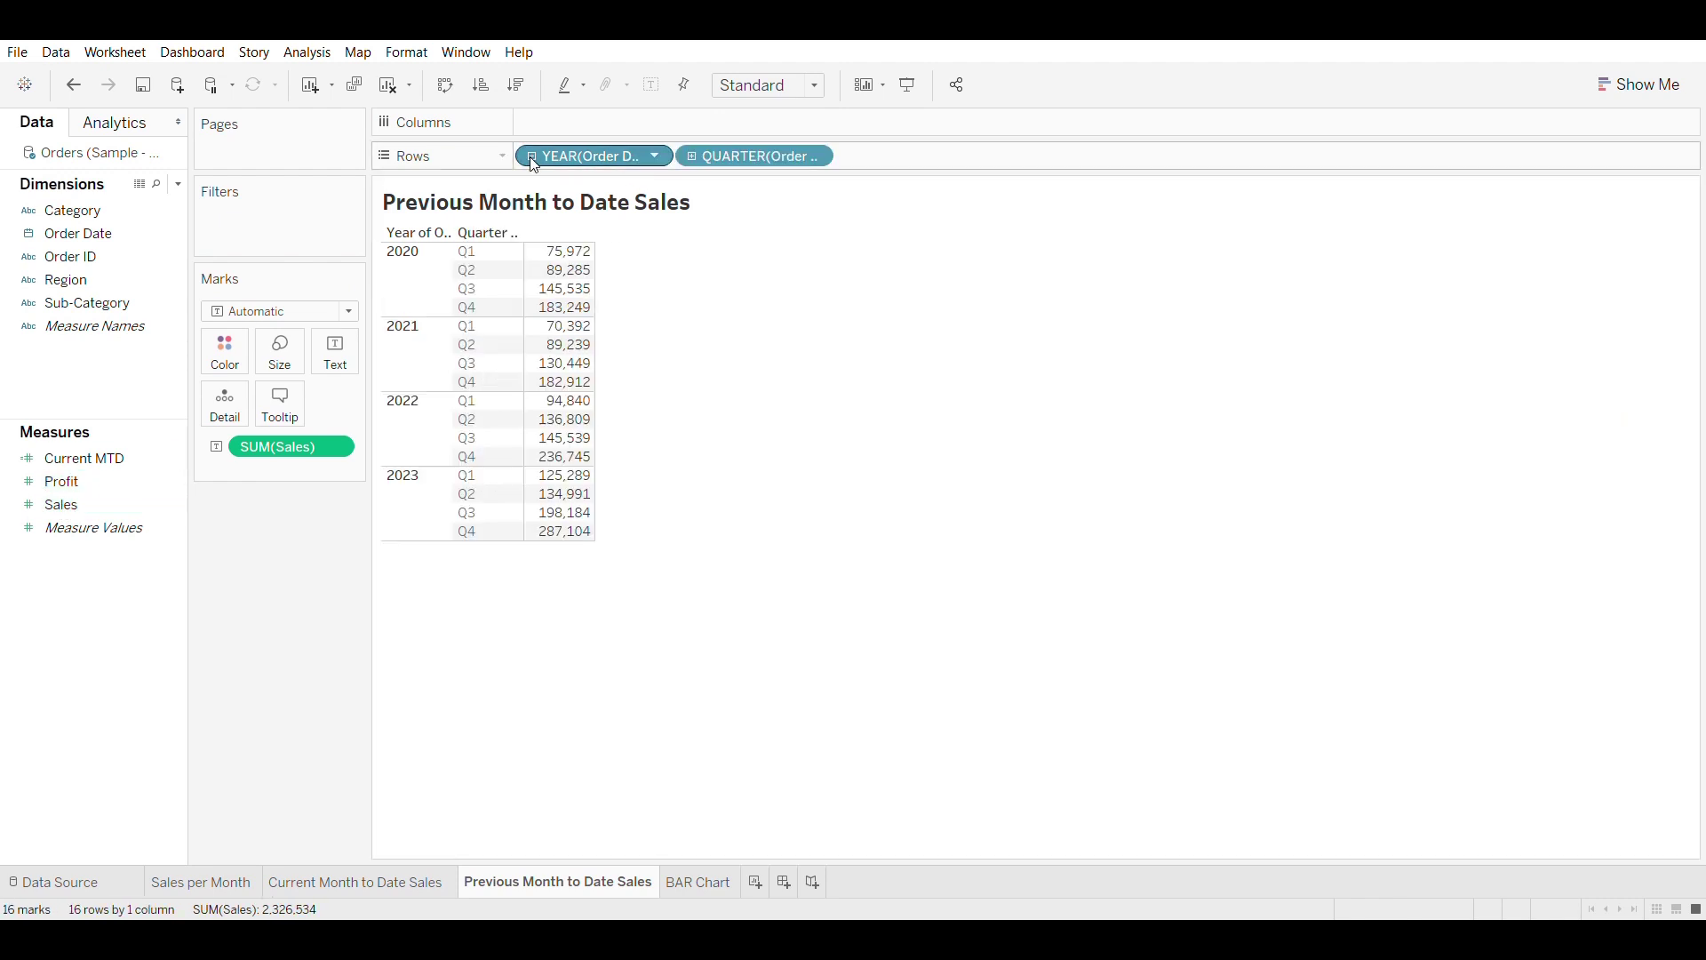
# Step: Change the date pills to discrete Month and discrete Day
pyautogui.click(654, 156)
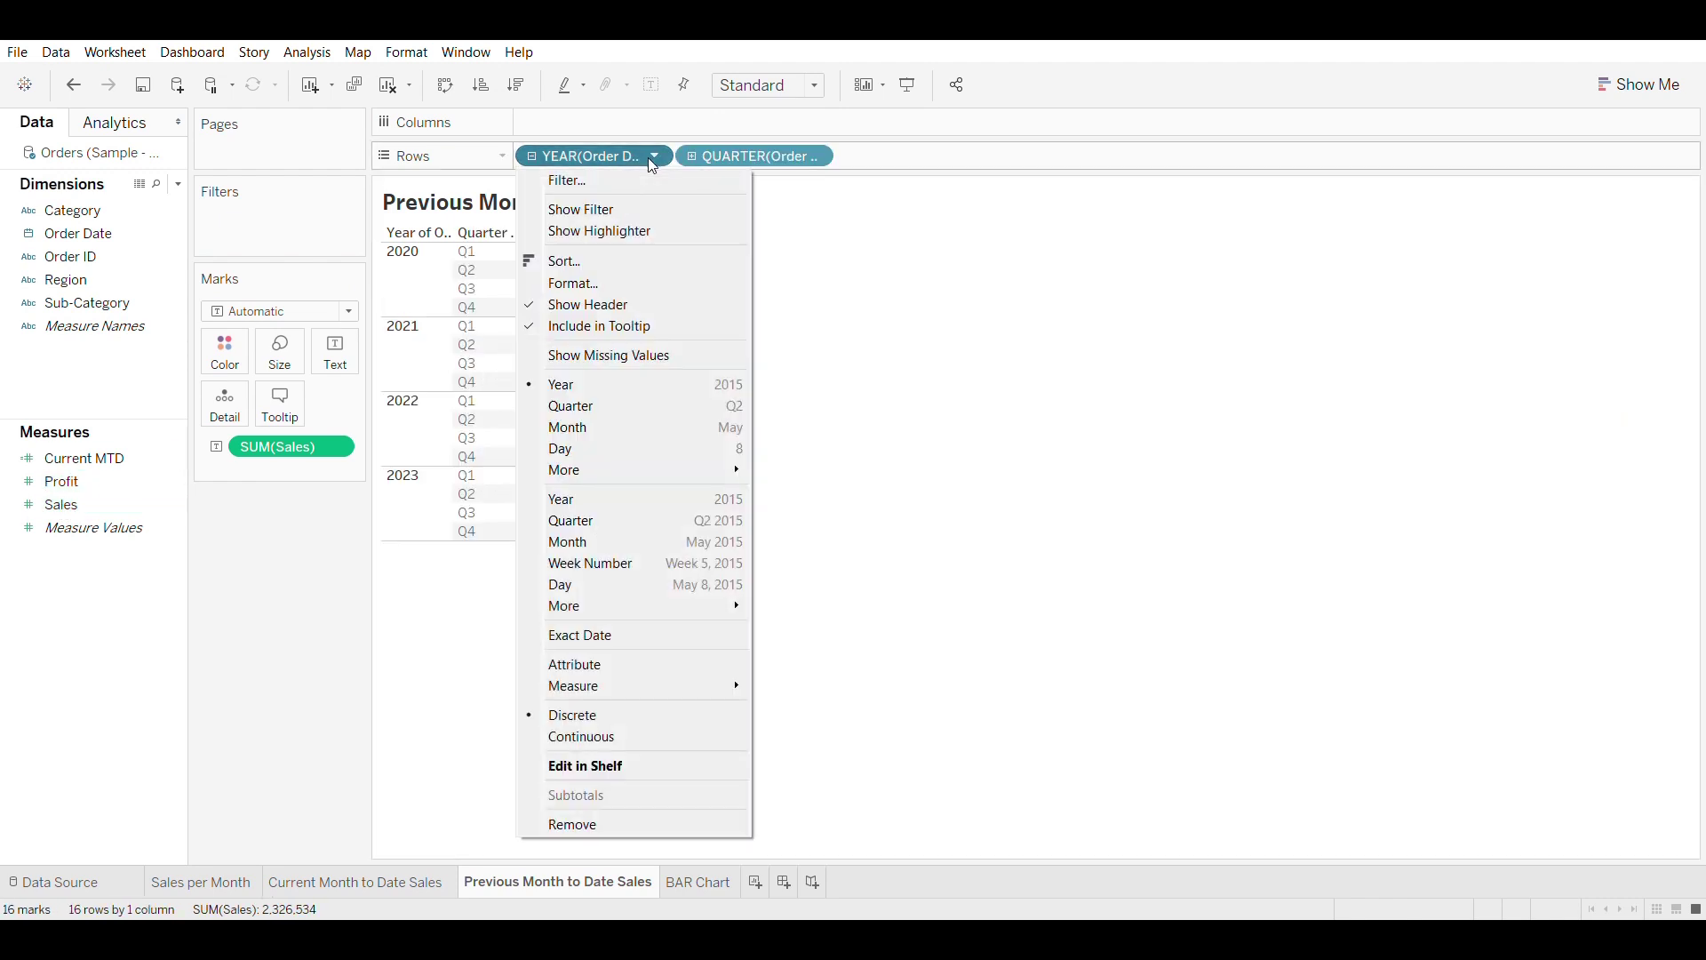
pyautogui.click(717, 542)
pyautogui.click(823, 161)
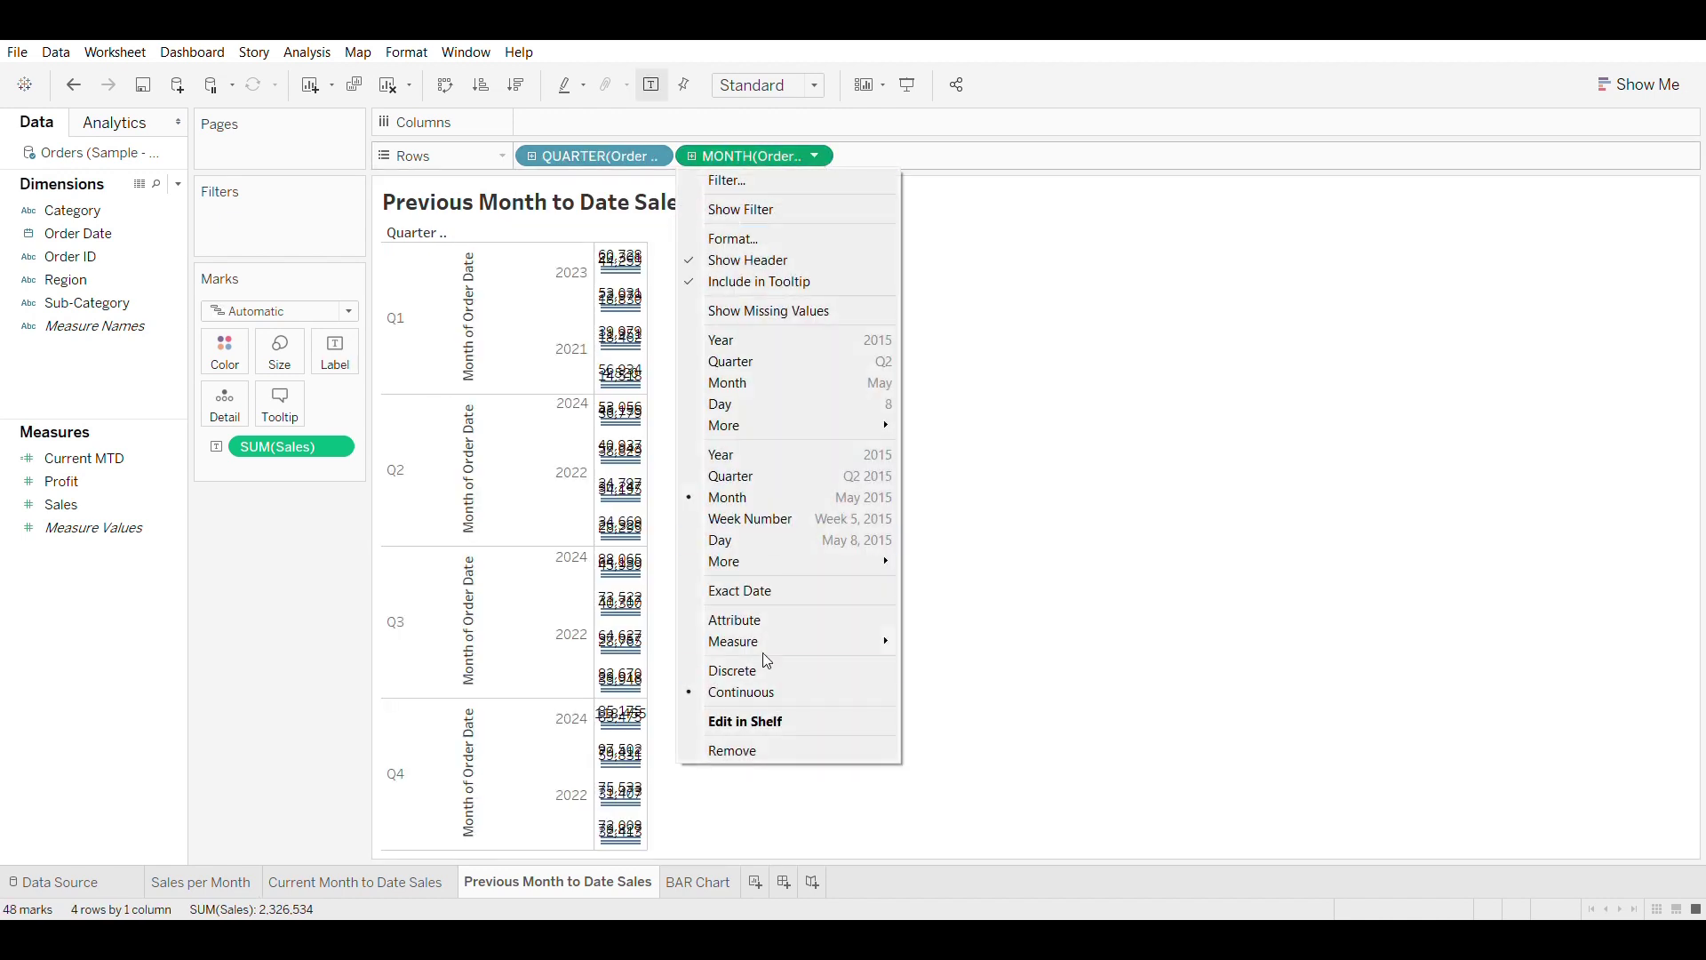
pyautogui.click(762, 666)
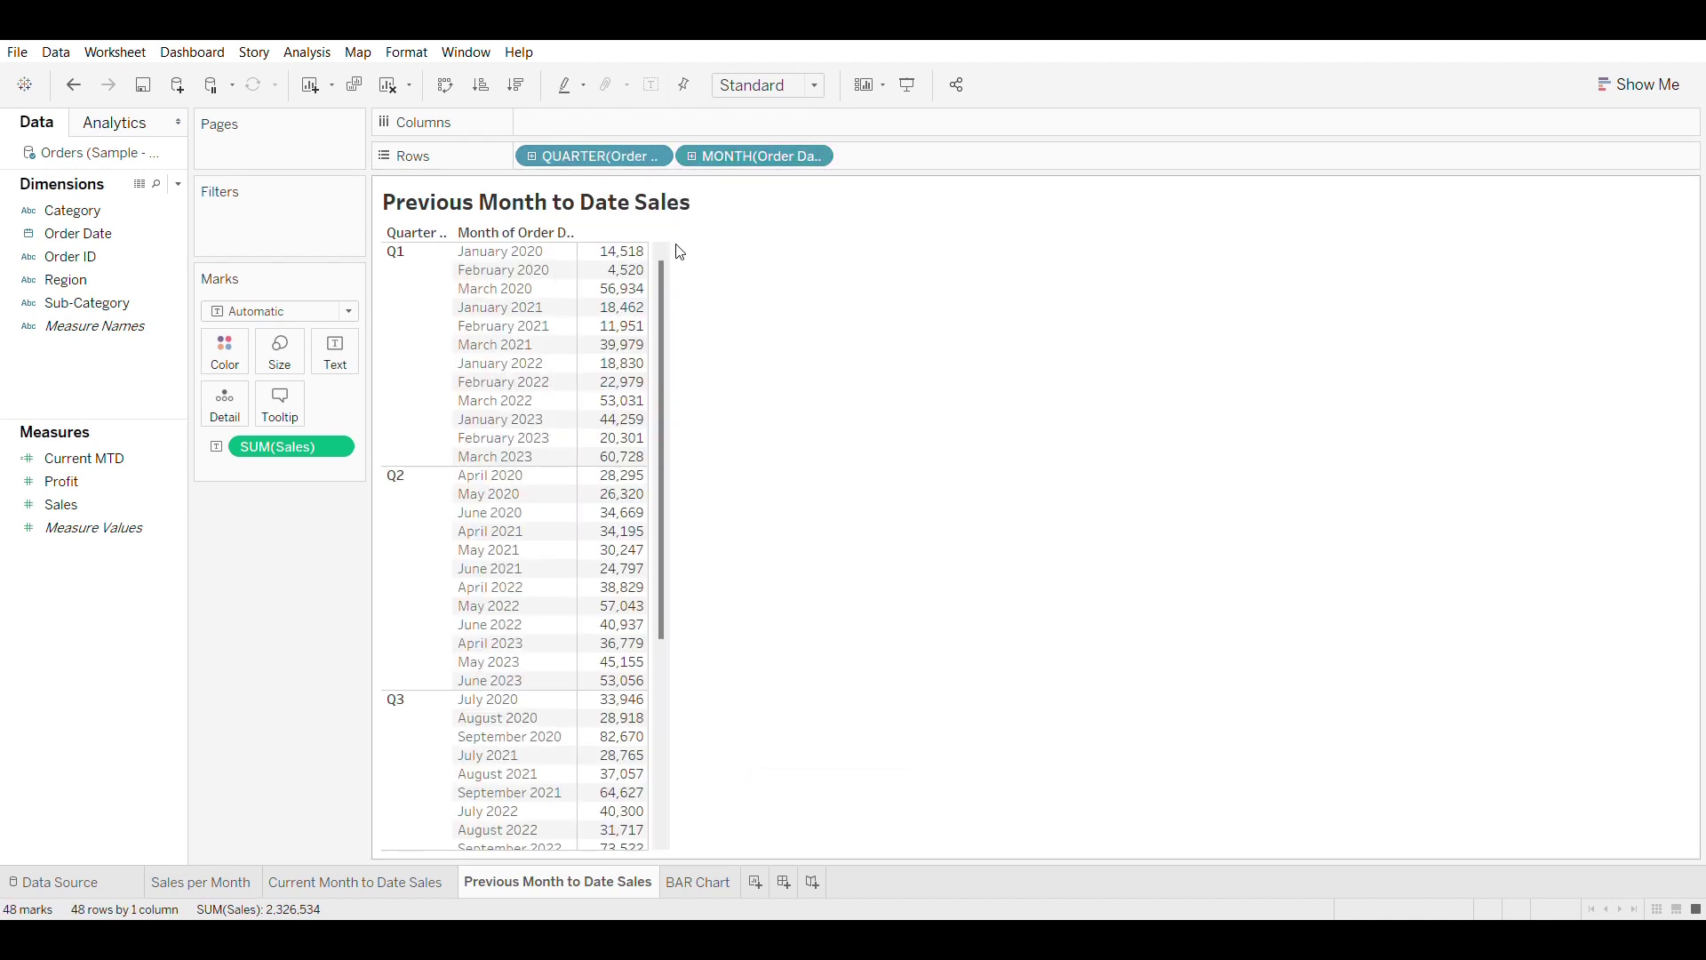
pyautogui.click(656, 156)
pyautogui.click(706, 584)
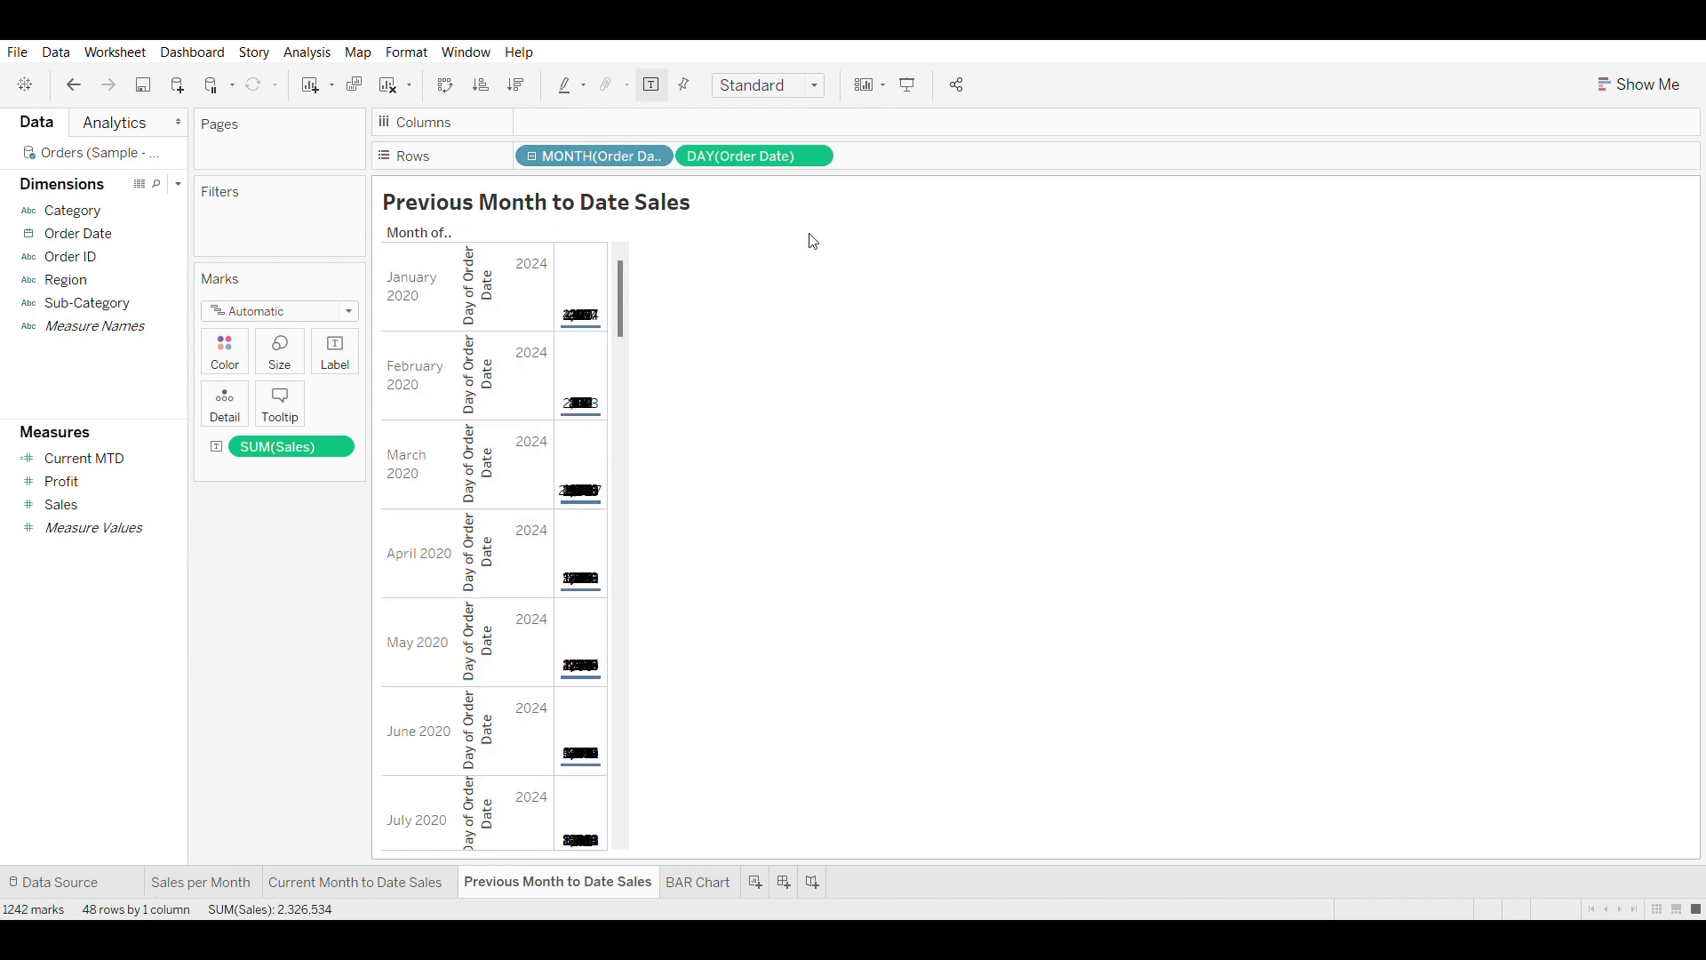
pyautogui.click(816, 156)
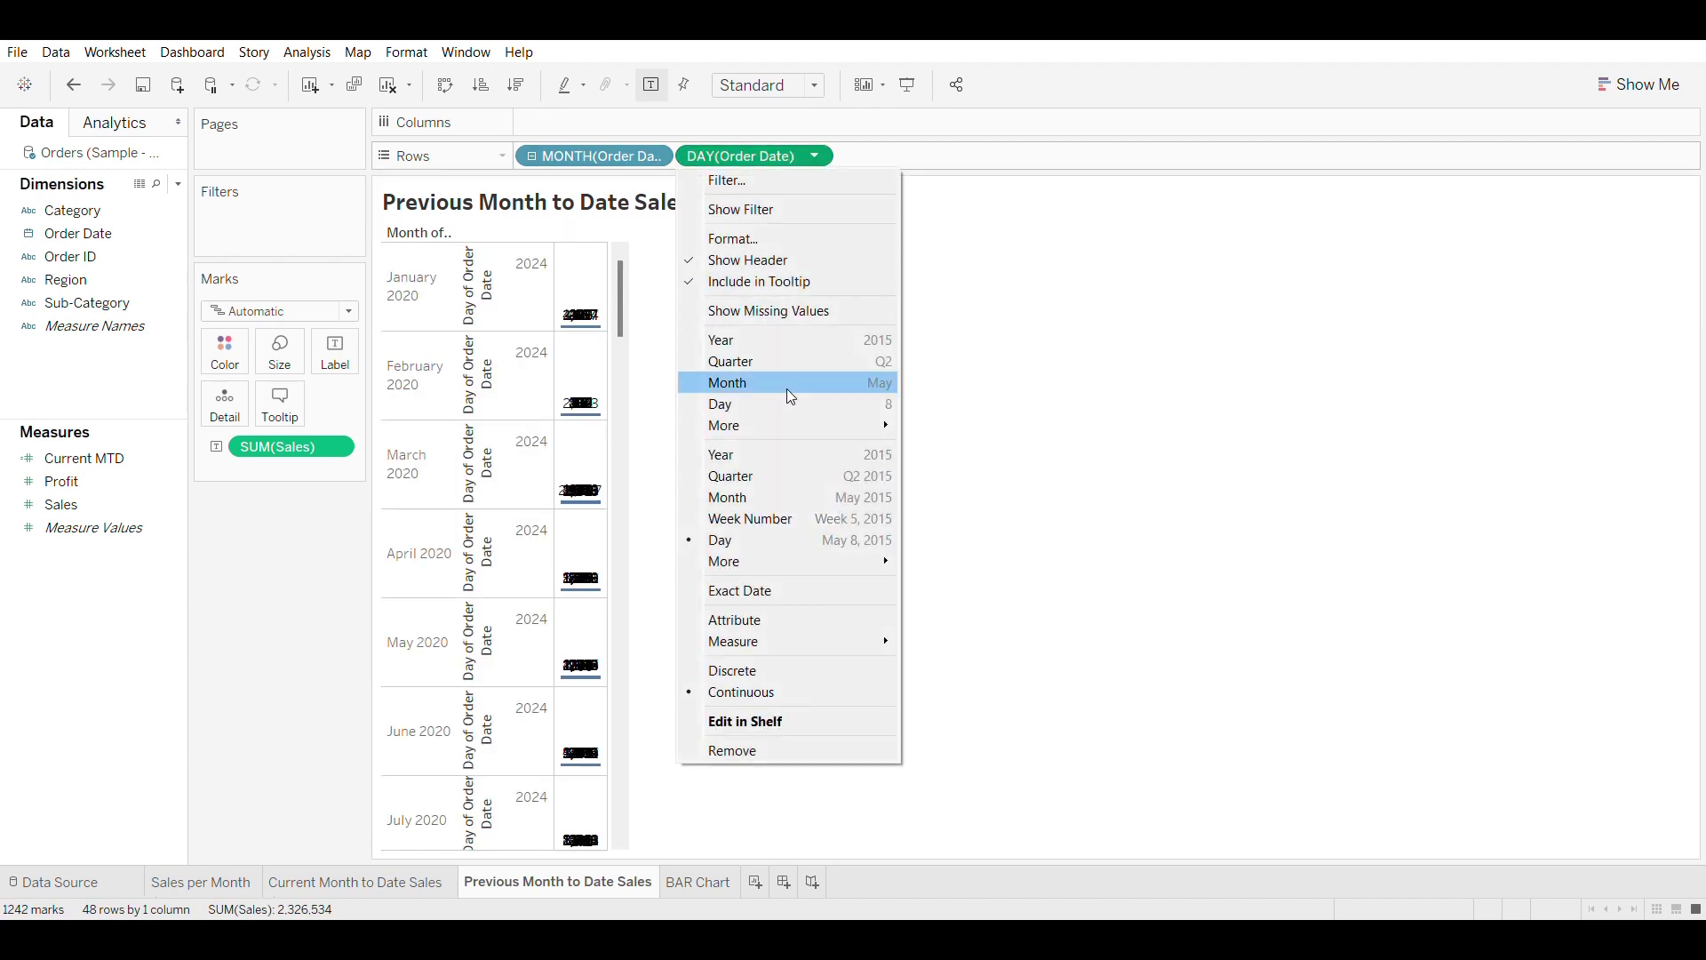
pyautogui.click(798, 670)
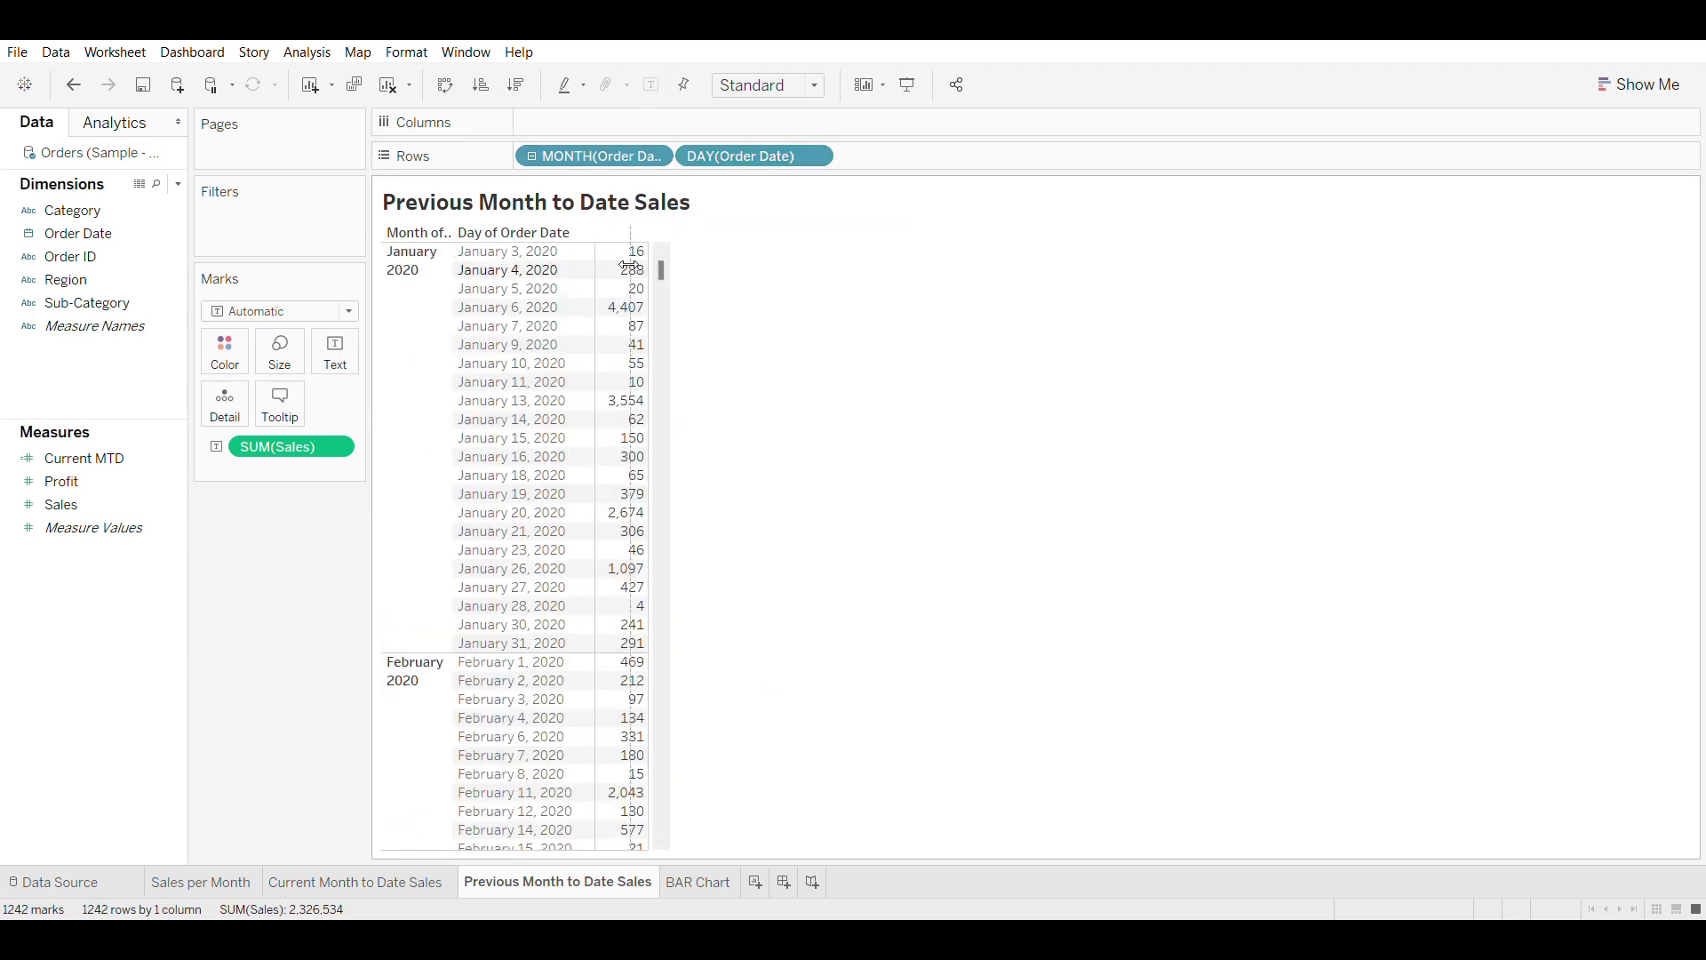
# Step: Widen the Sales column and check the January 5 value
pyautogui.moveTo(593, 265); pyautogui.dragTo(629, 266)
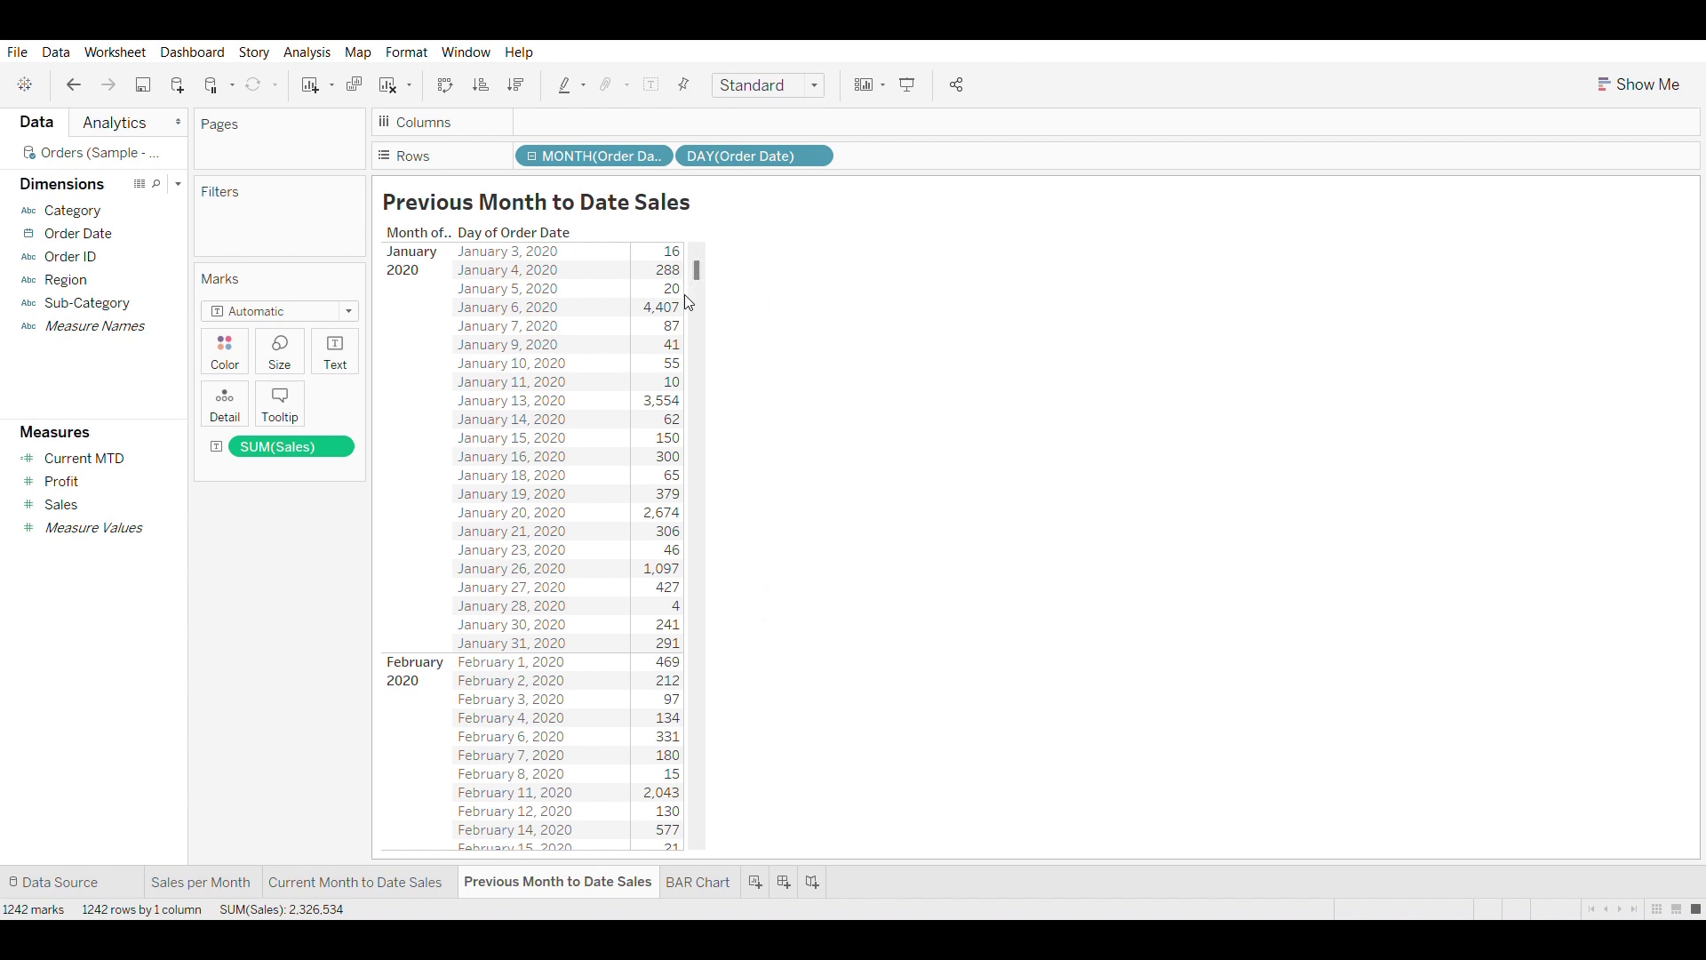
pyautogui.click(664, 289)
pyautogui.click(801, 248)
# Step: Add a MONTH(Order Date) filter keeping only July 2023, leaving 29 daily rows
pyautogui.click(655, 153)
pyautogui.click(598, 213)
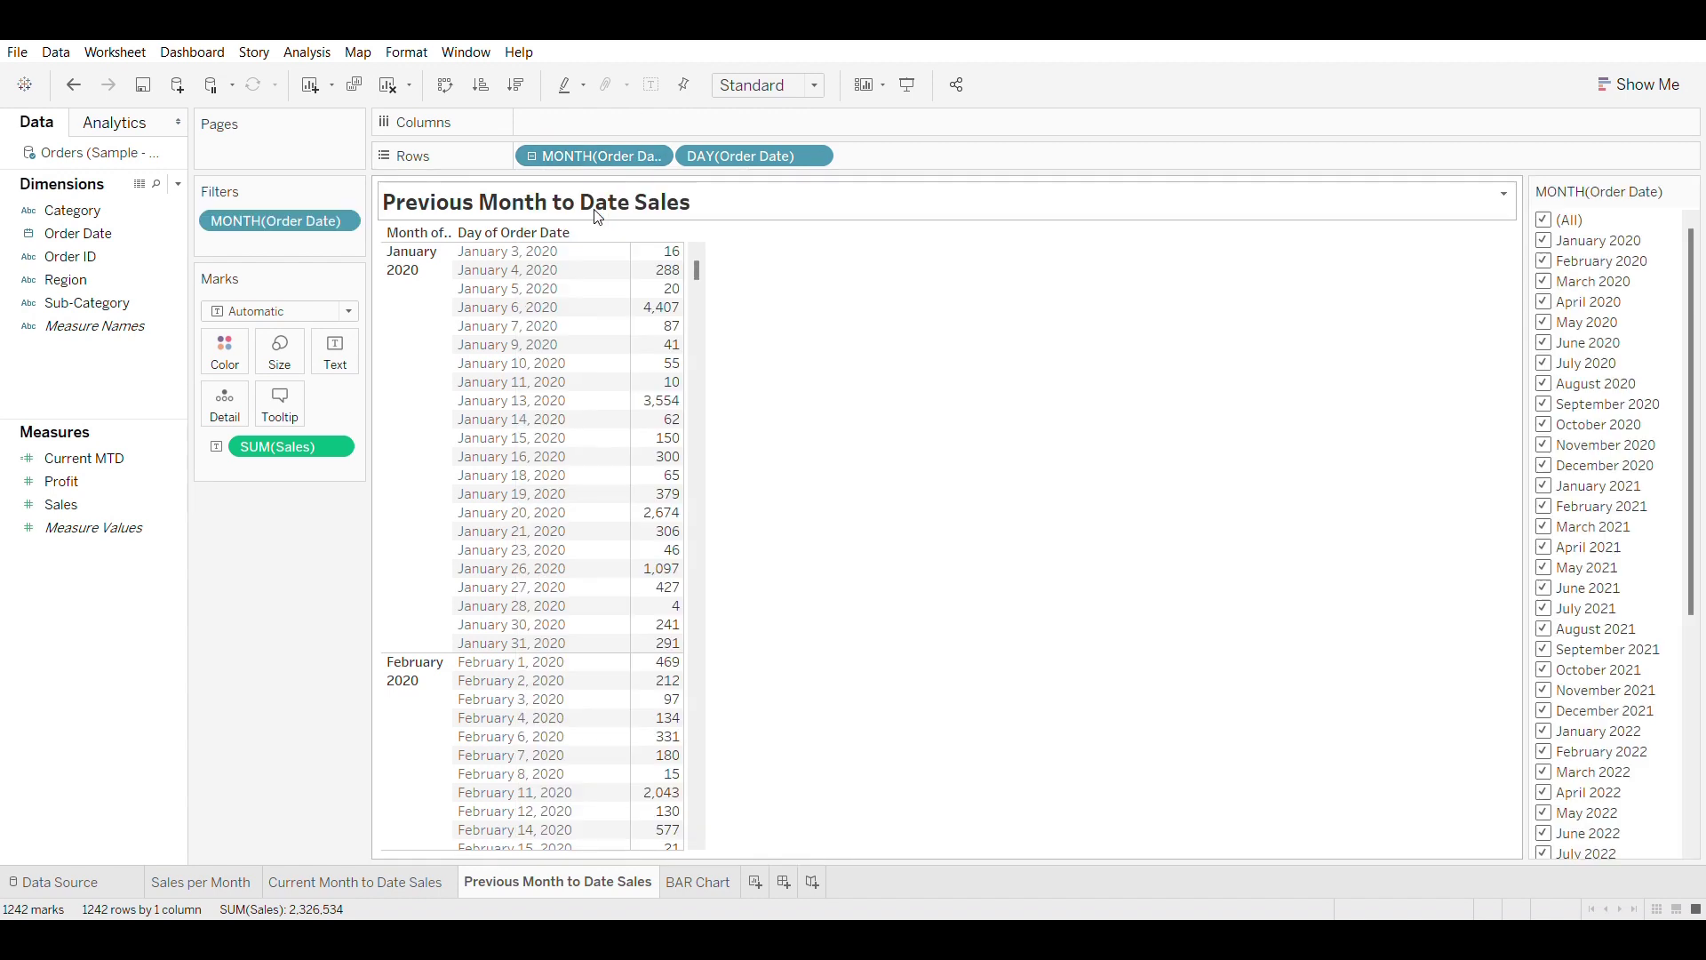
pyautogui.scroll(-5, 533, 311)
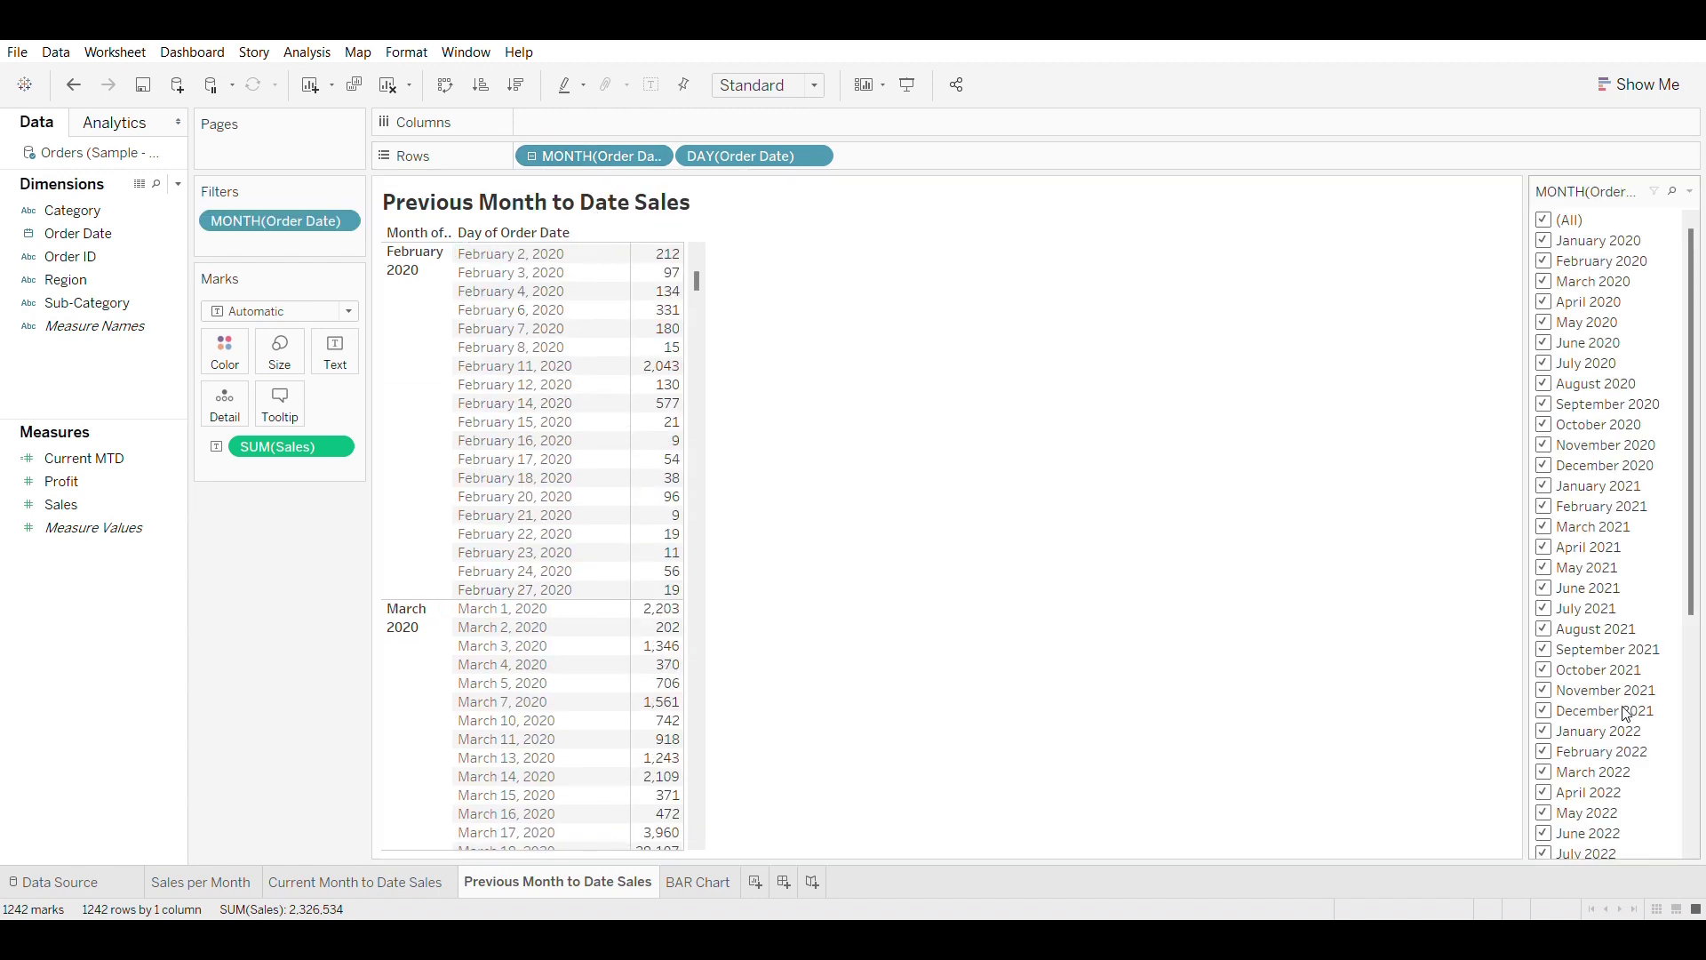
pyautogui.scroll(-5, 1631, 718)
pyautogui.scroll(6, 1617, 762)
pyautogui.click(1545, 221)
pyautogui.scroll(-5, 1599, 638)
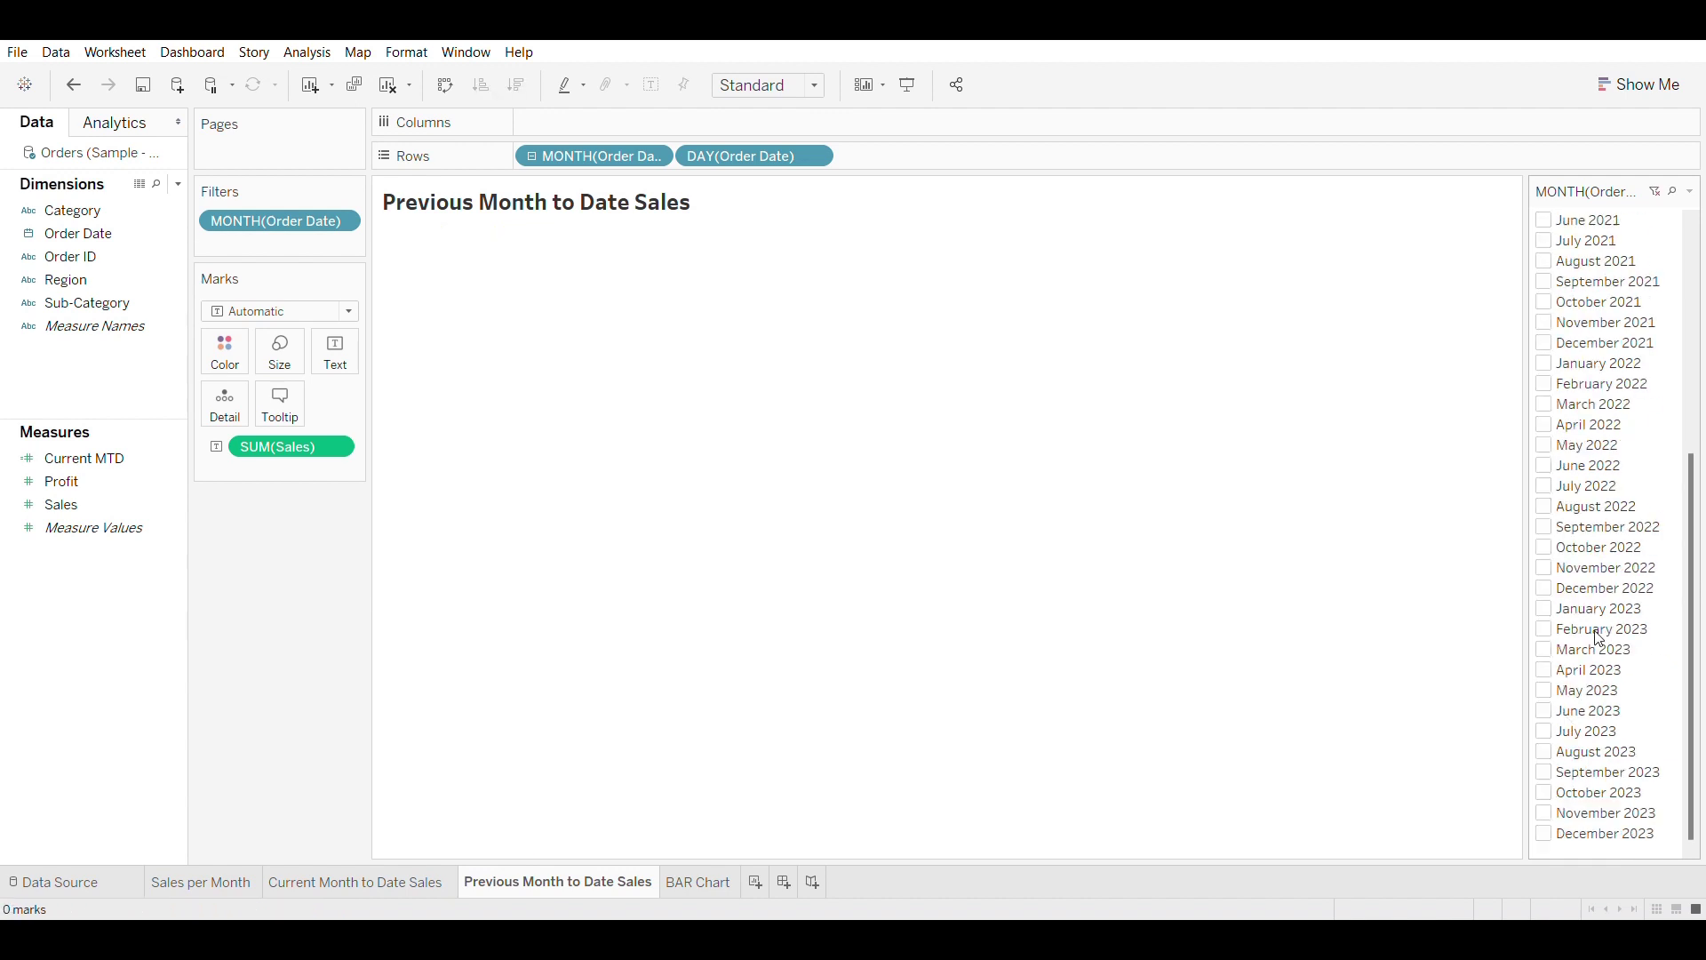
pyautogui.click(1545, 732)
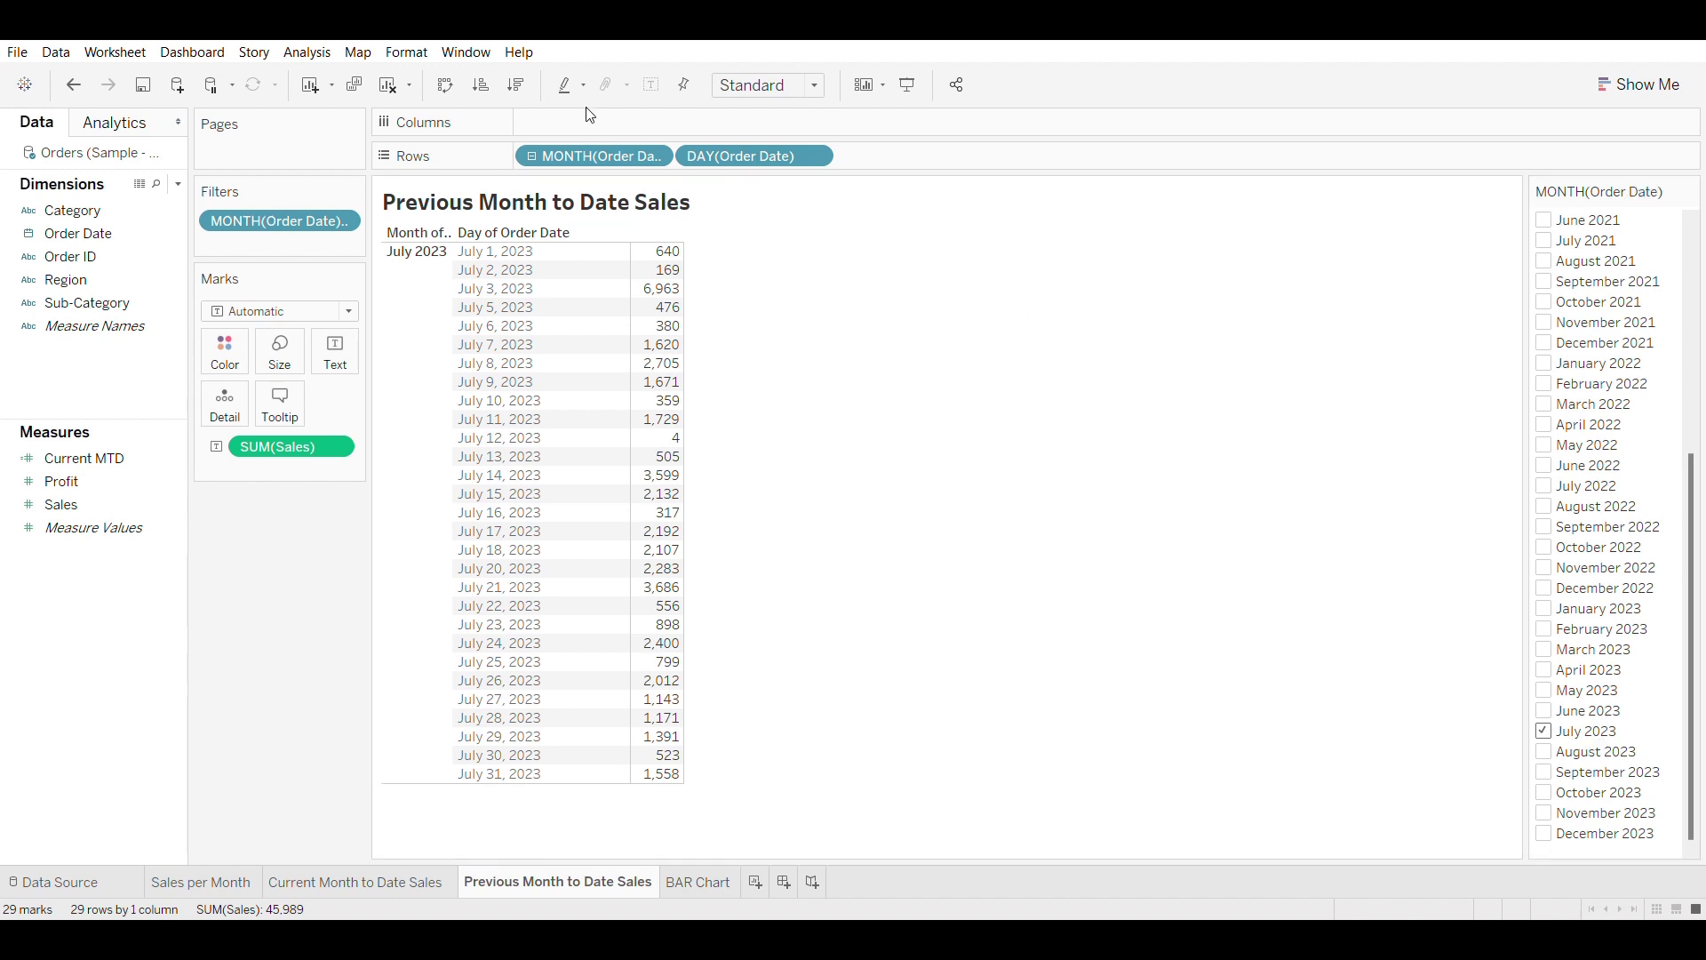
pyautogui.moveTo(682, 288)
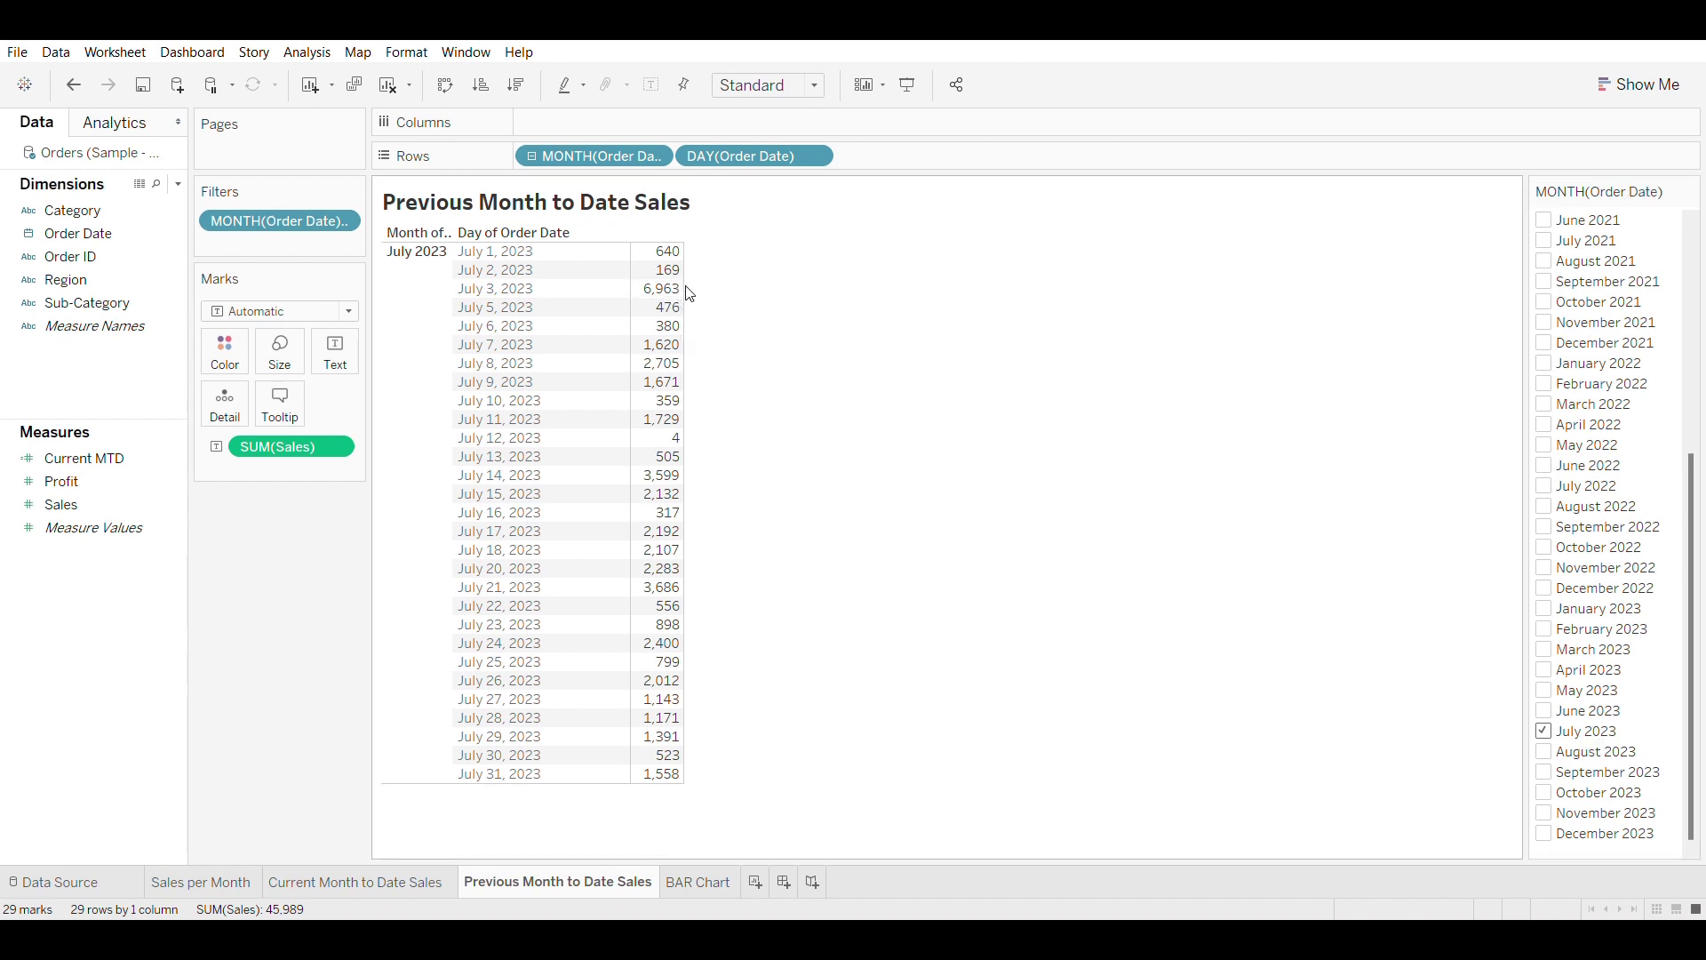
pyautogui.moveTo(684, 293); pyautogui.dragTo(736, 293)
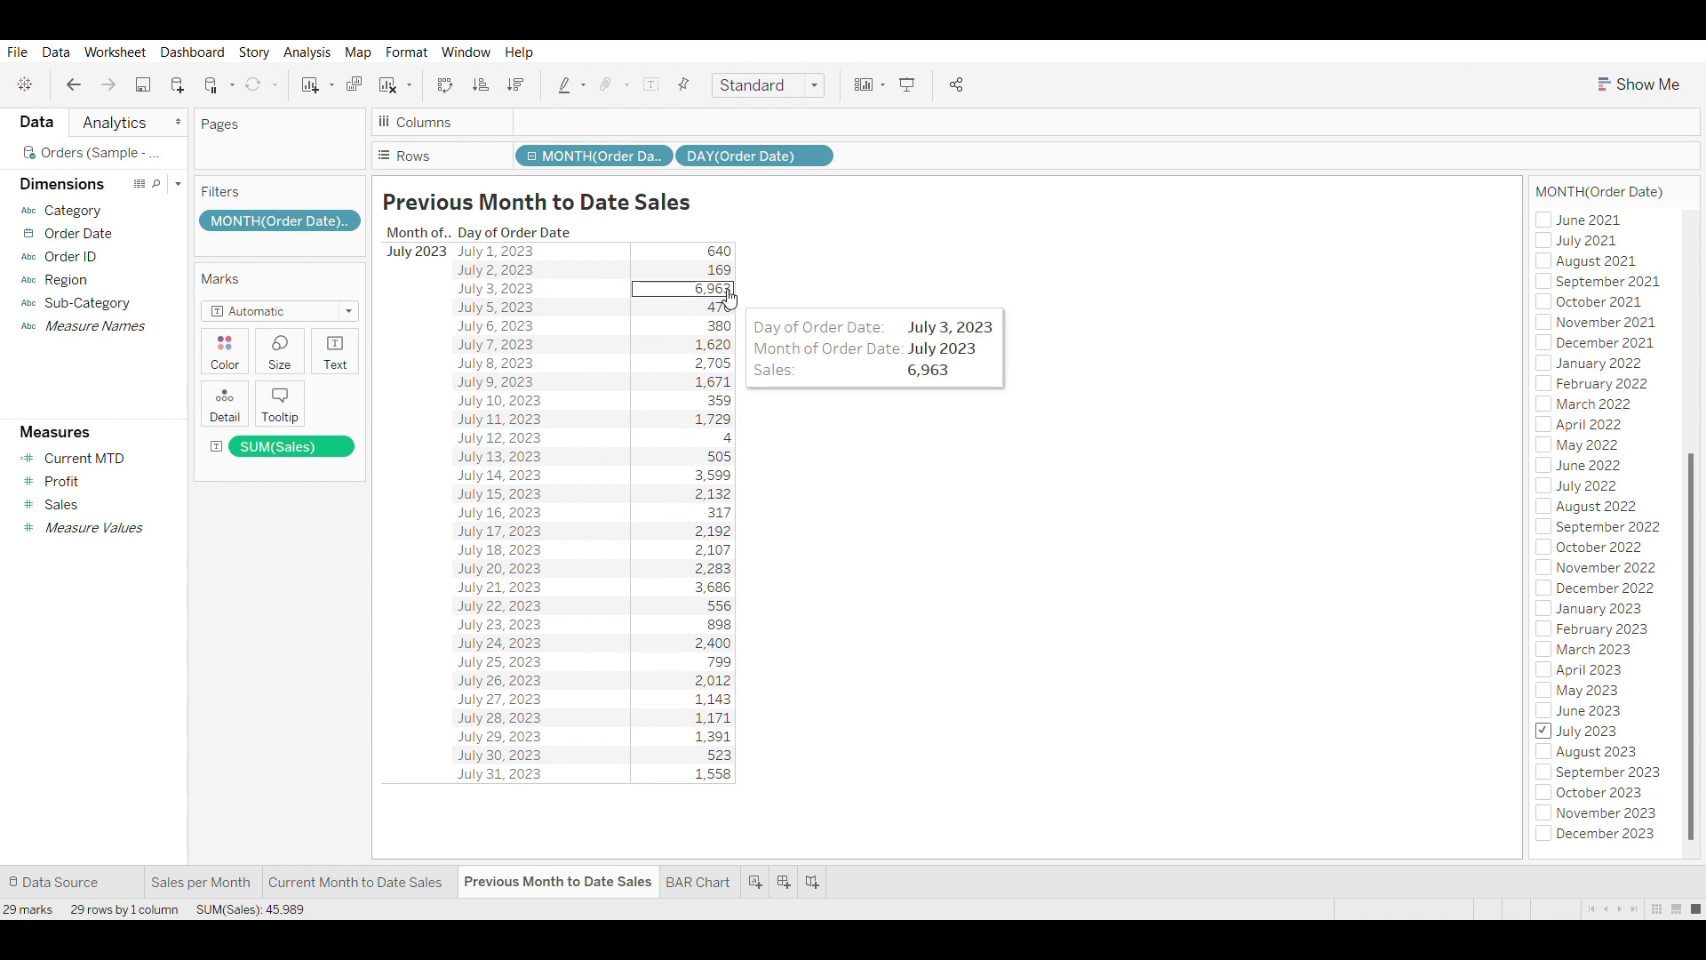
pyautogui.click(419, 269)
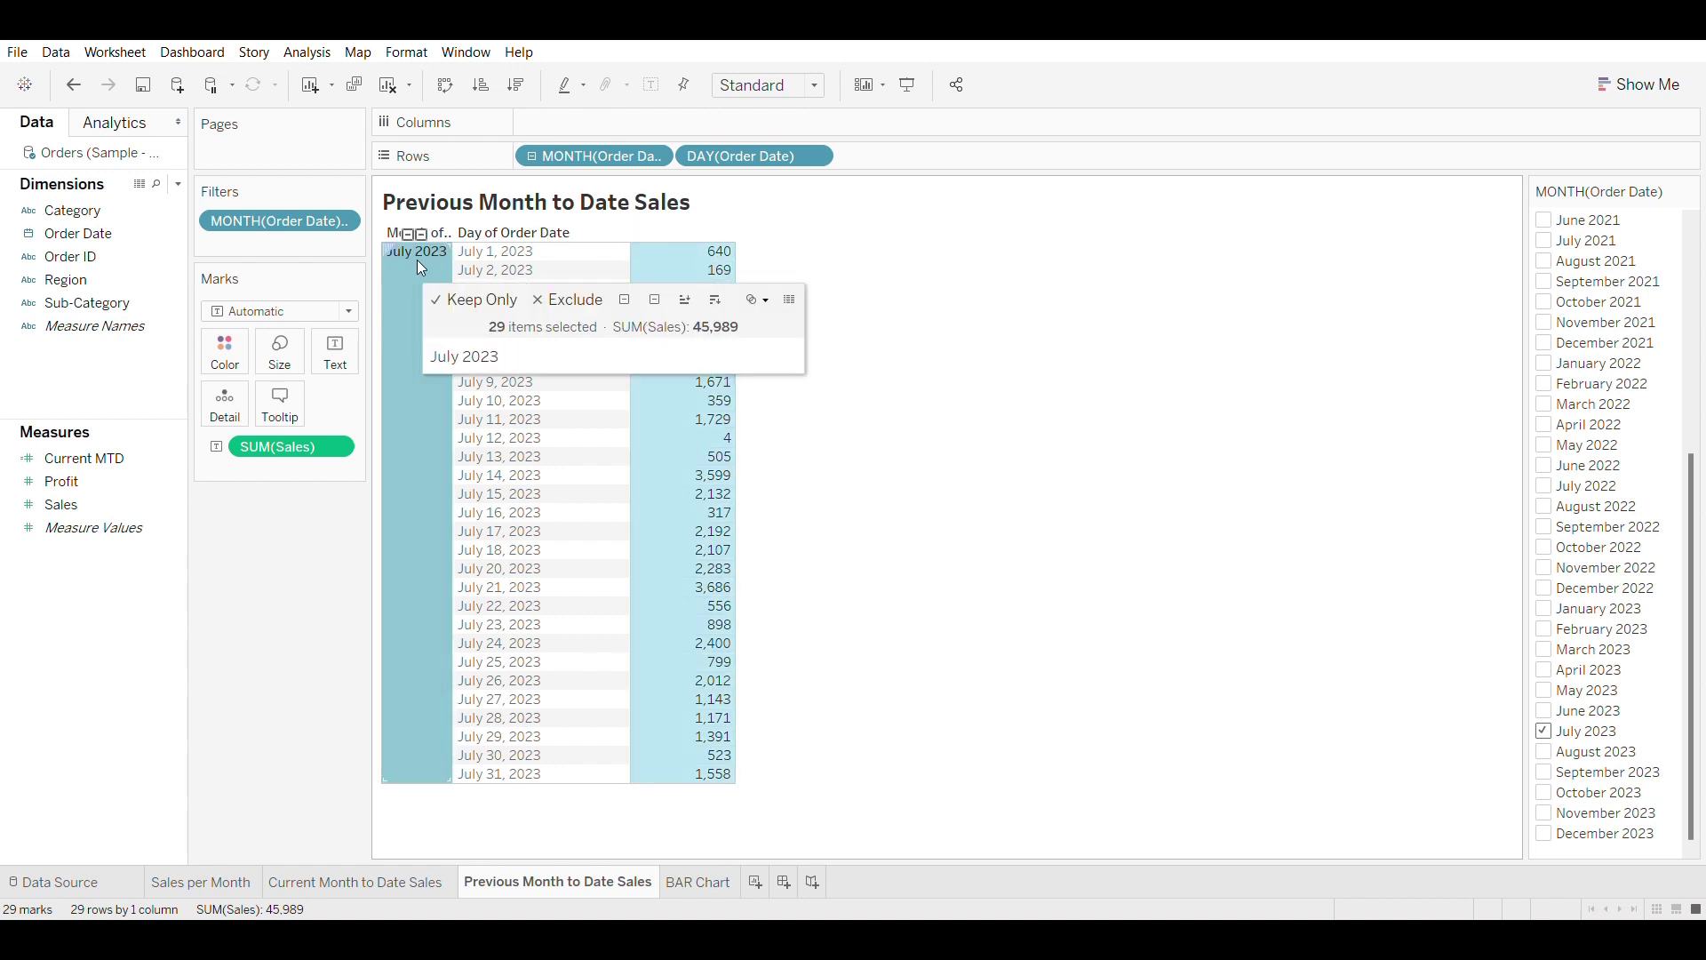
pyautogui.click(750, 258)
pyautogui.click(513, 407)
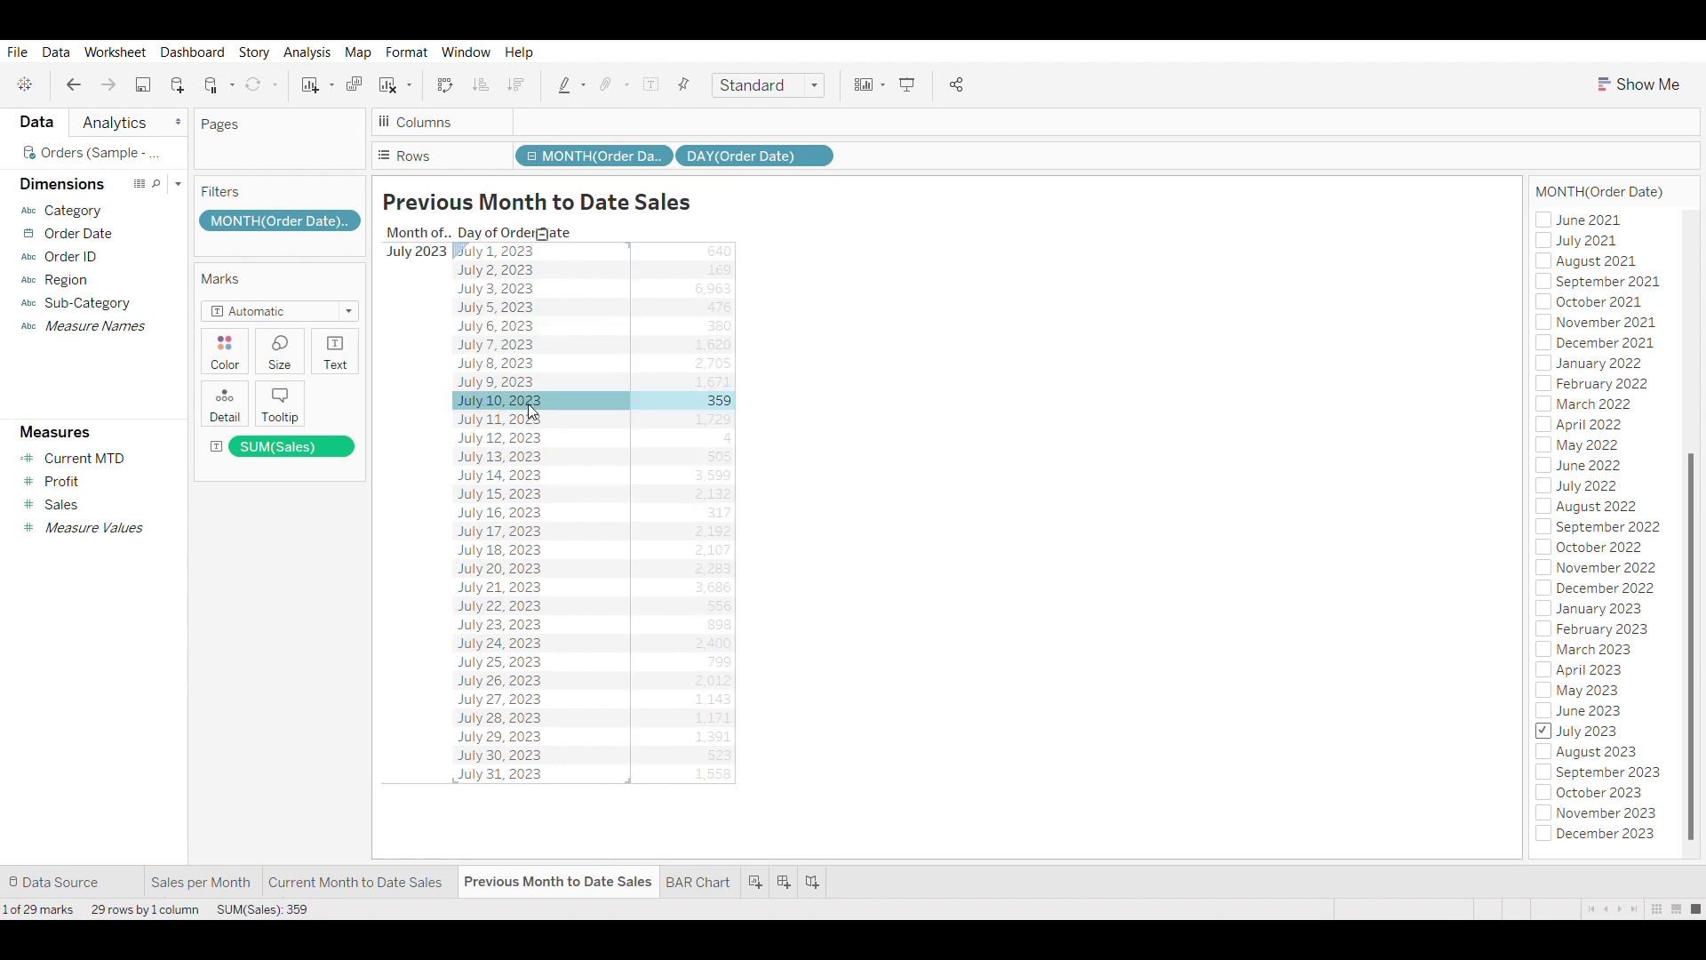
pyautogui.moveTo(516, 395)
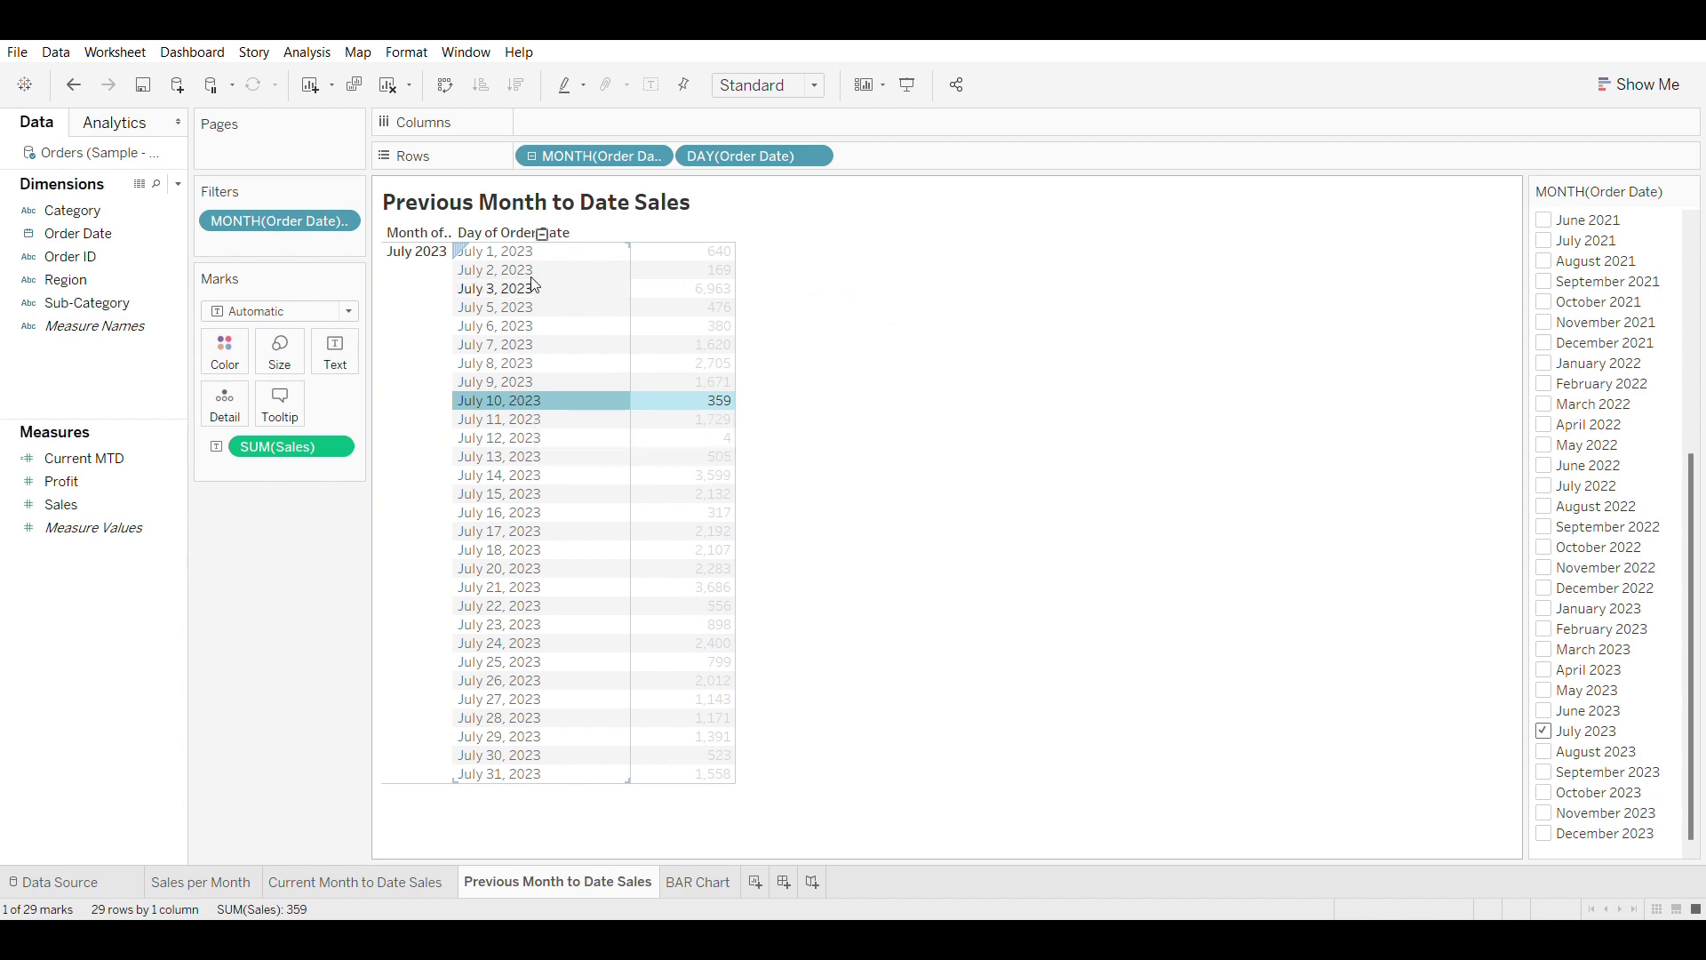
pyautogui.click(493, 258)
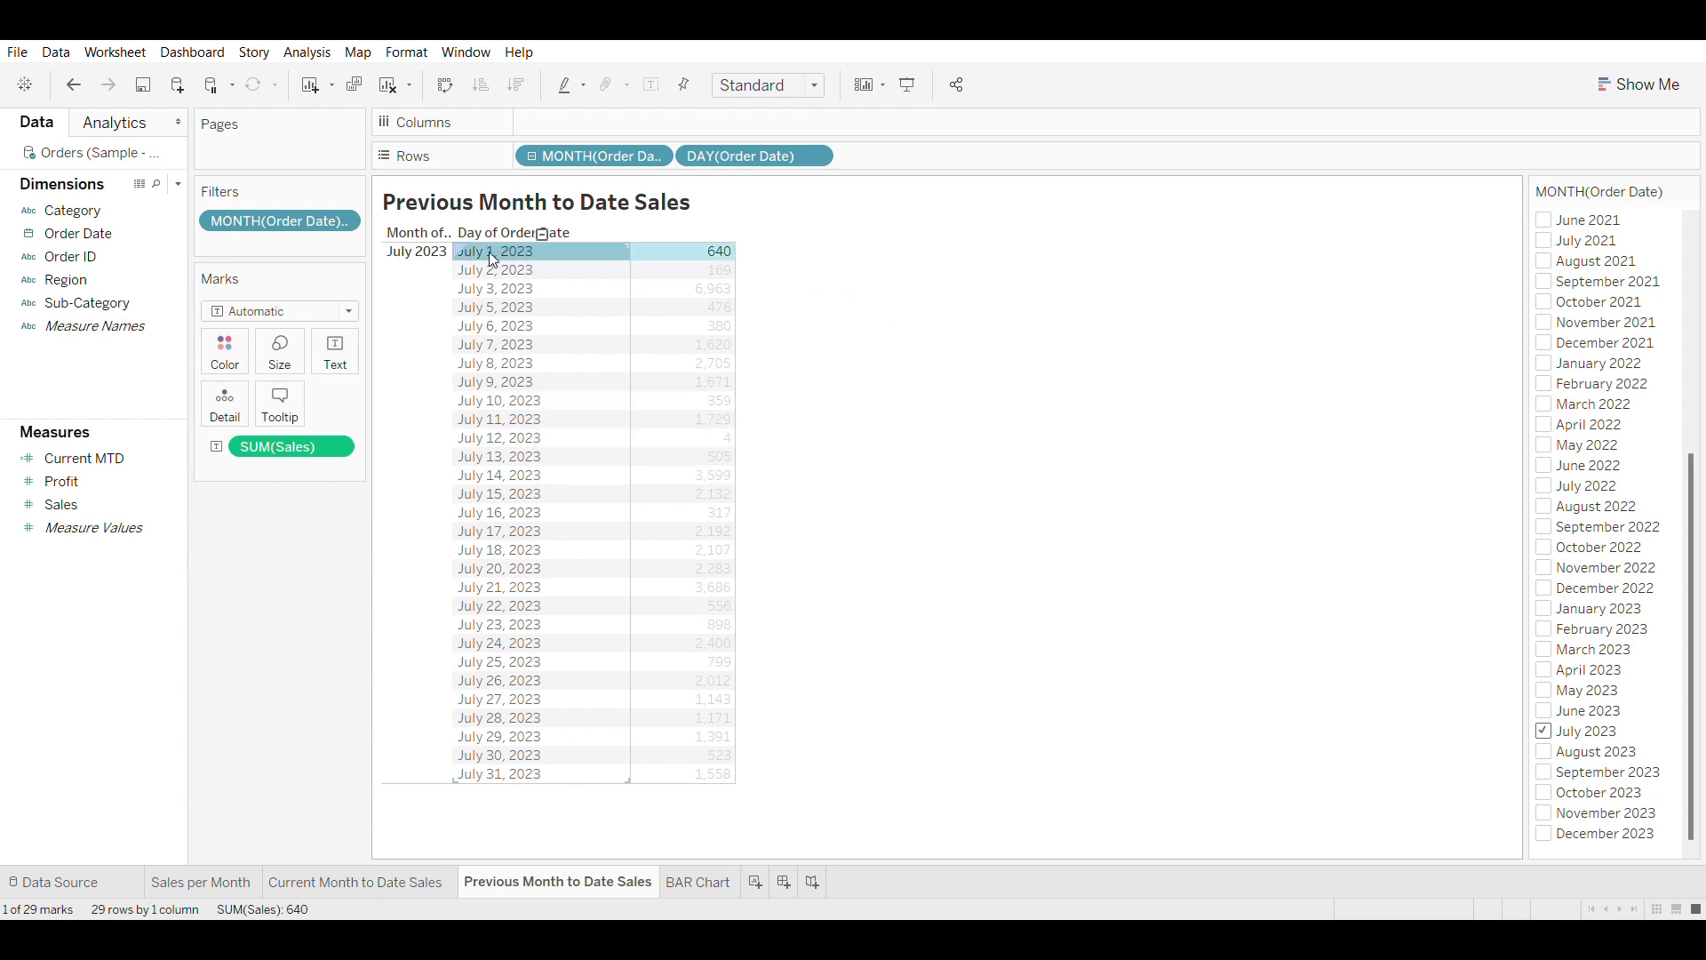
pyautogui.click(478, 406)
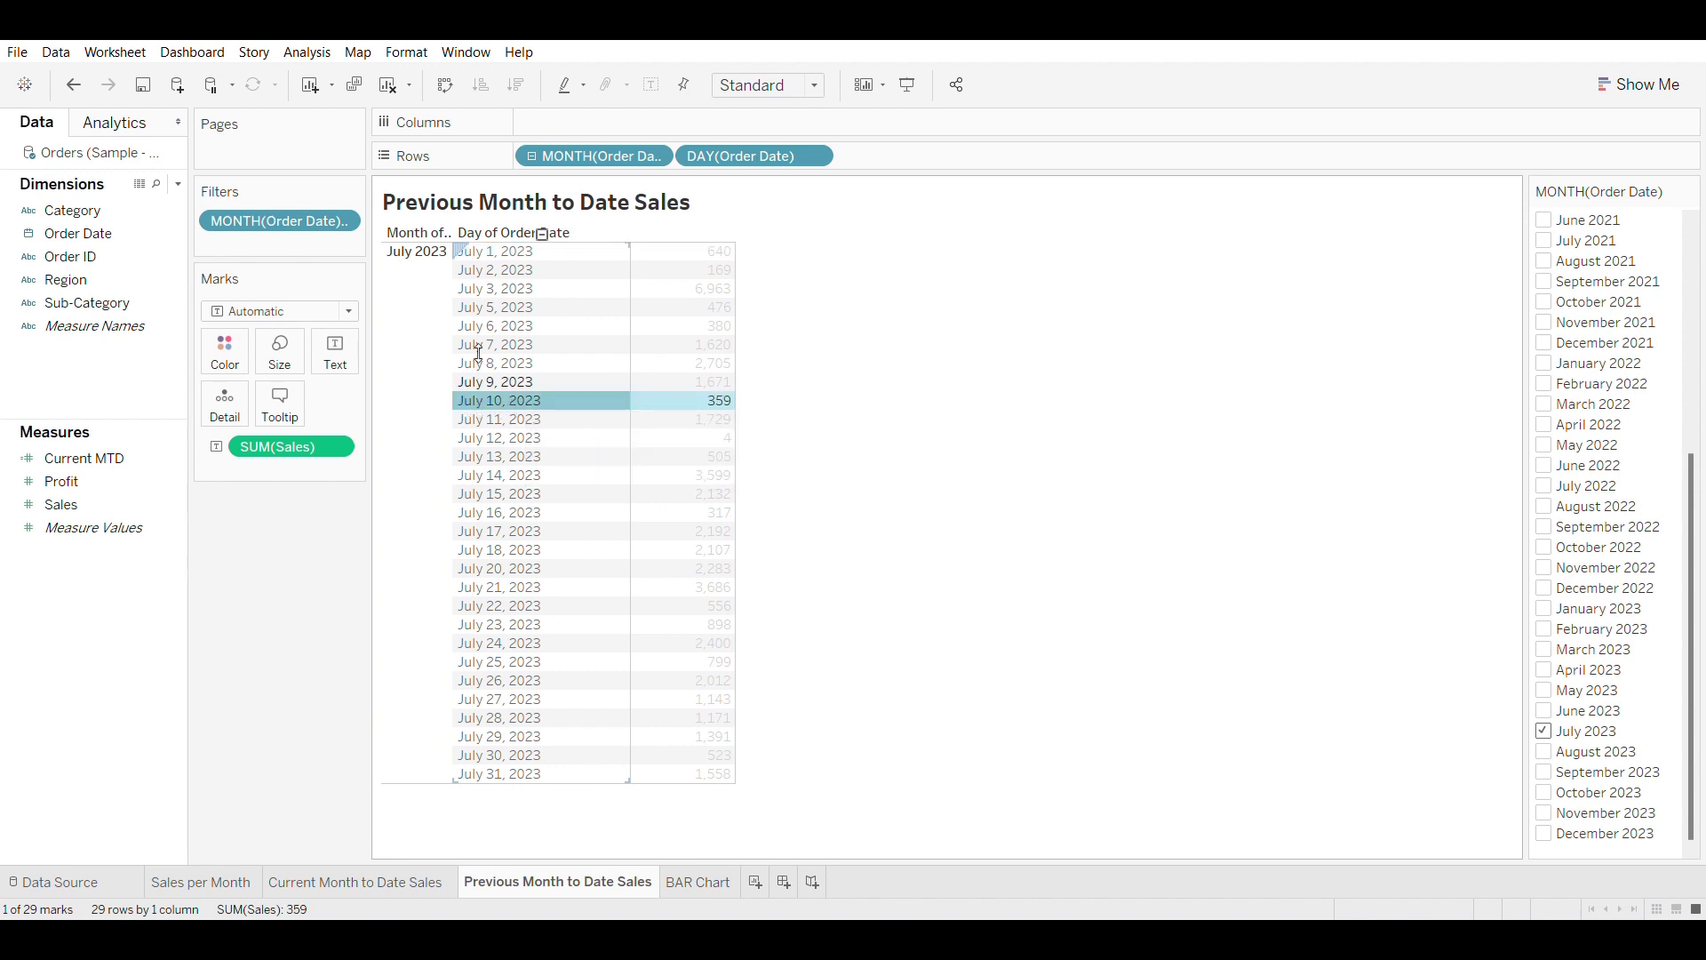
pyautogui.click(502, 258)
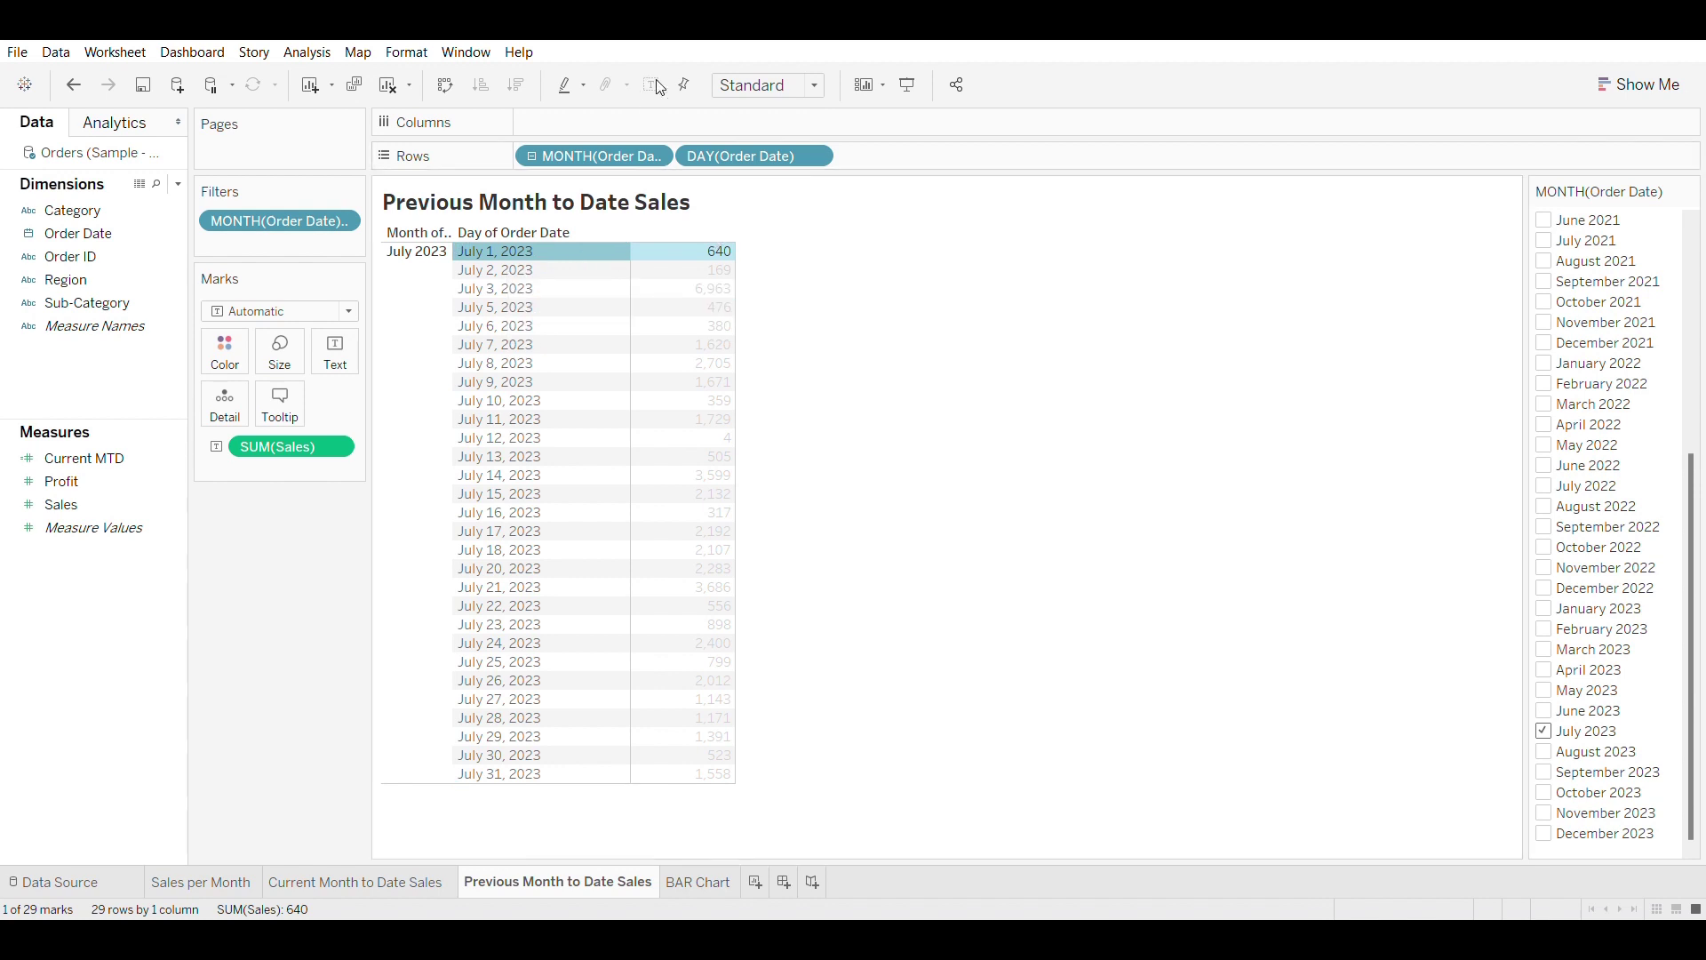
pyautogui.click(412, 272)
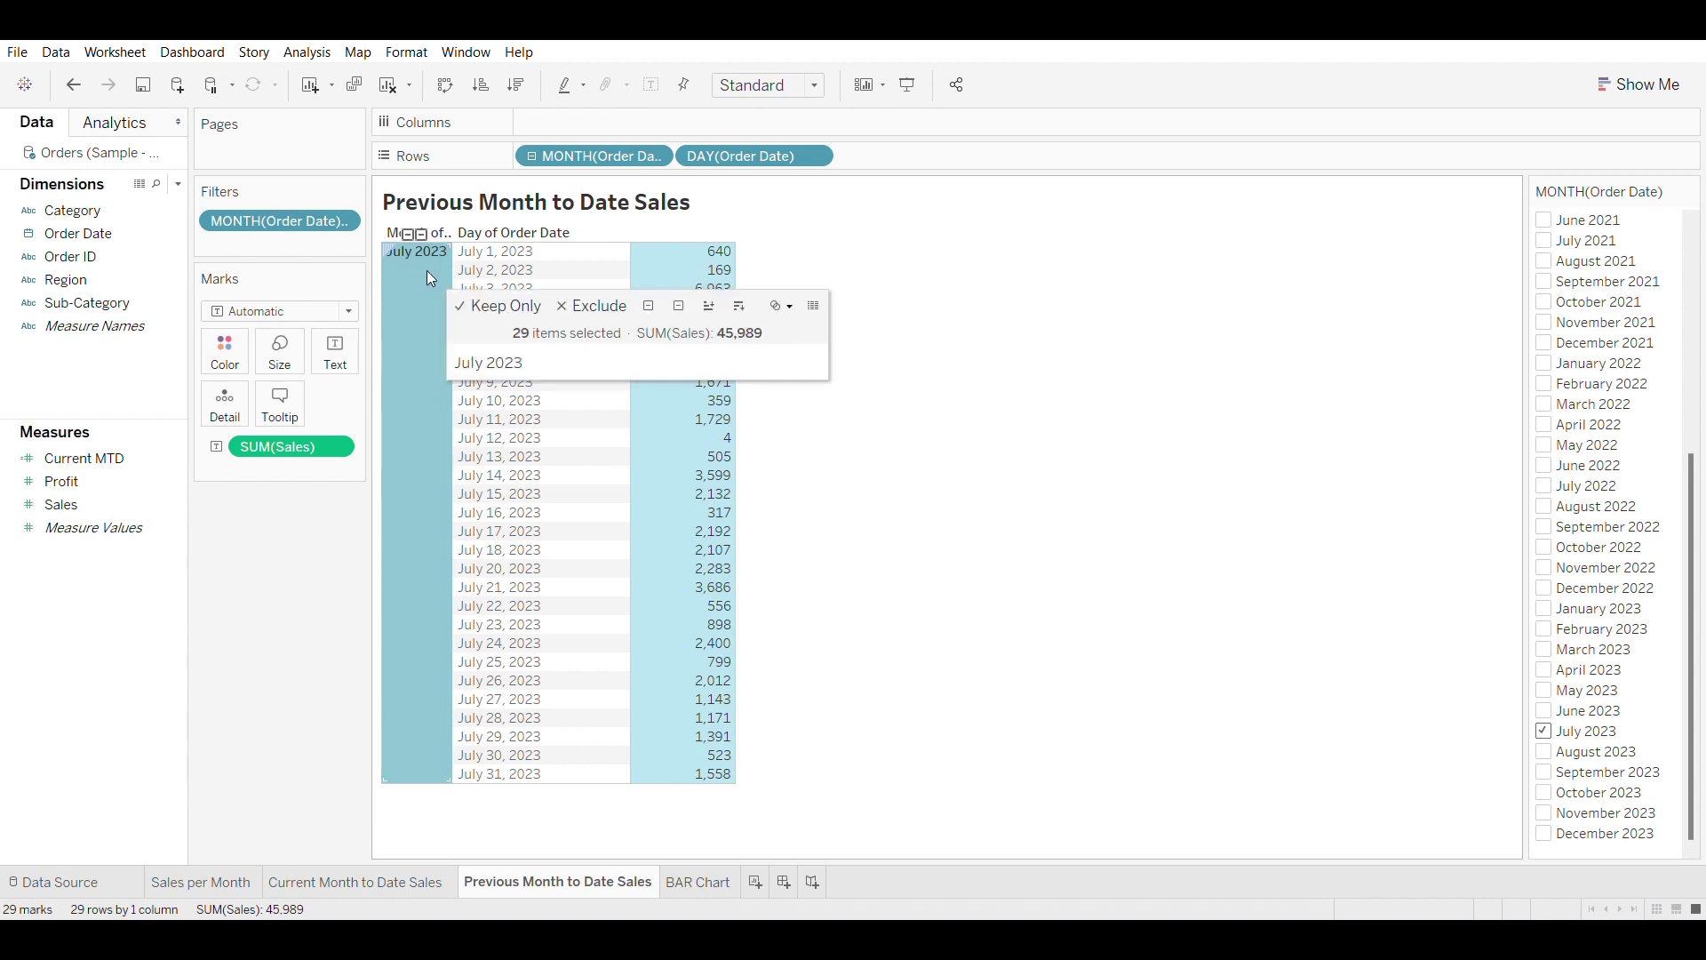
pyautogui.click(510, 397)
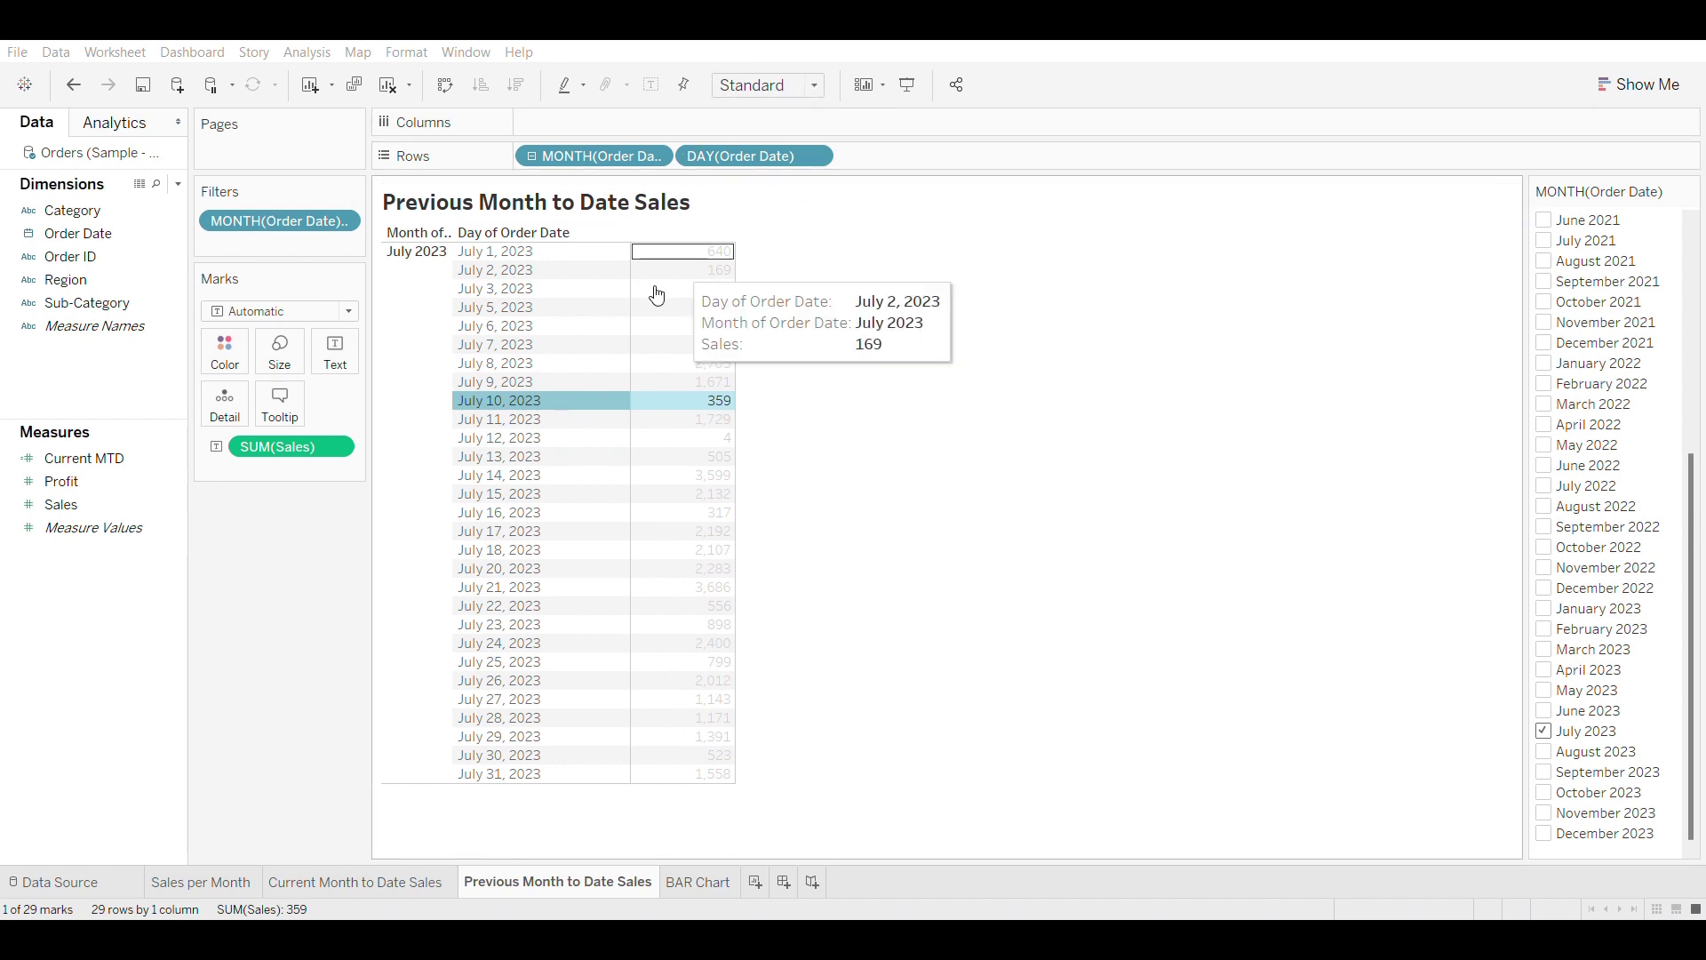
pyautogui.click(501, 406)
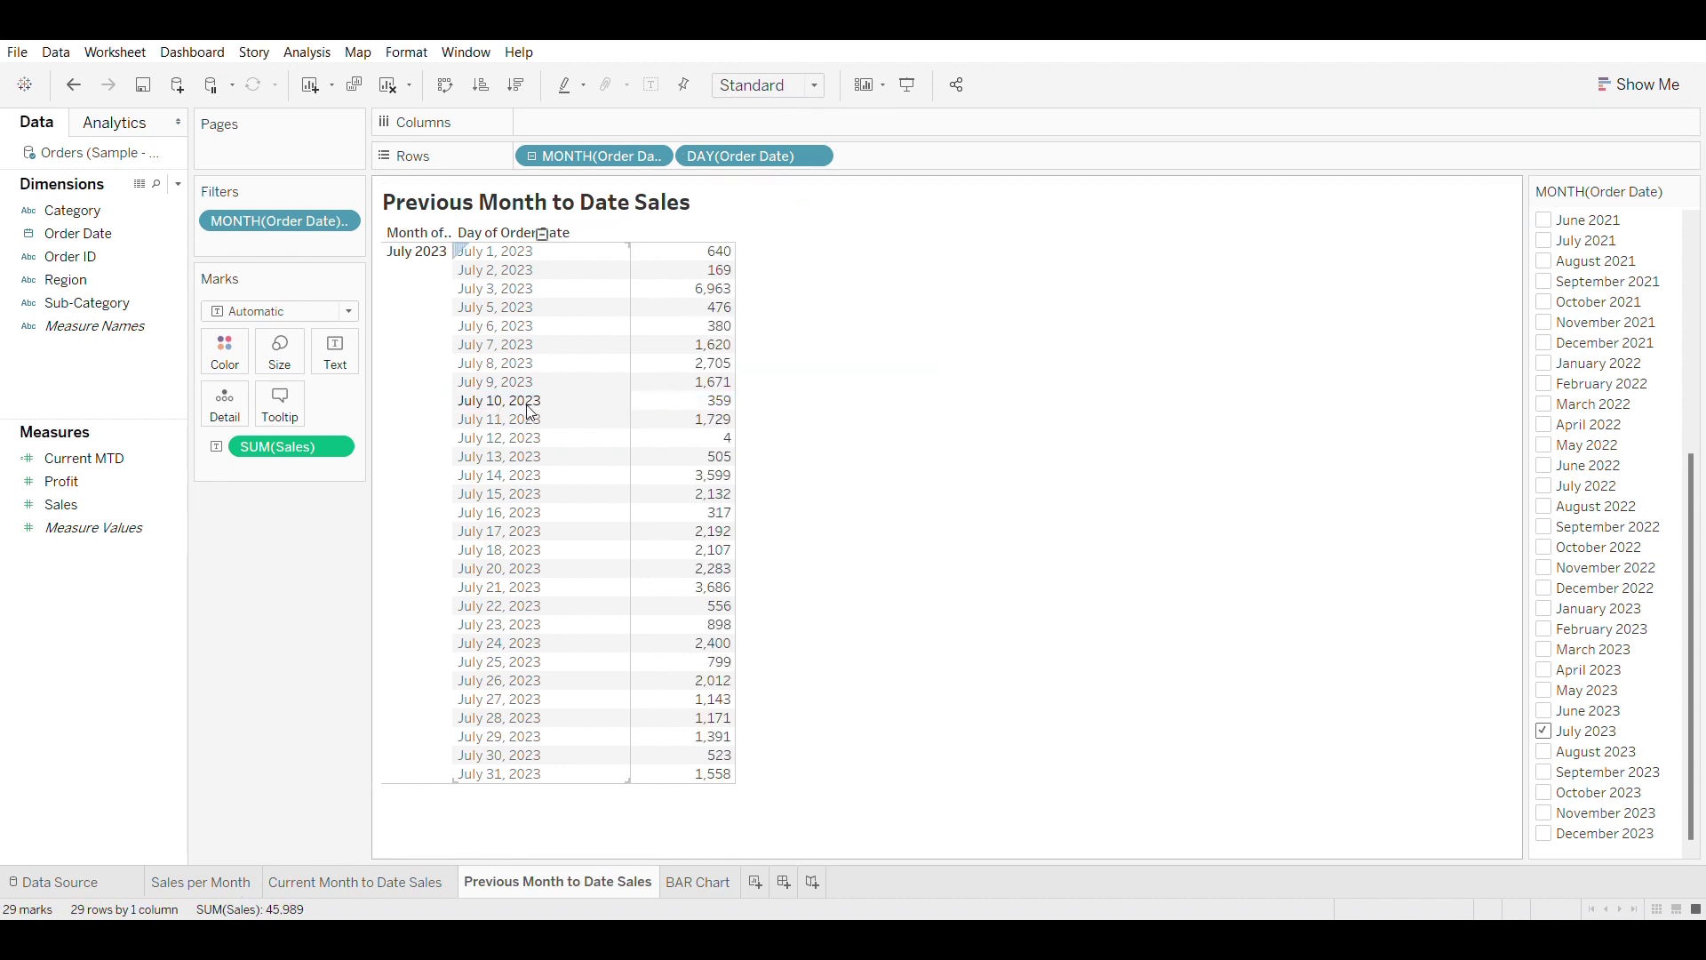
pyautogui.click(507, 407)
pyautogui.moveTo(537, 407)
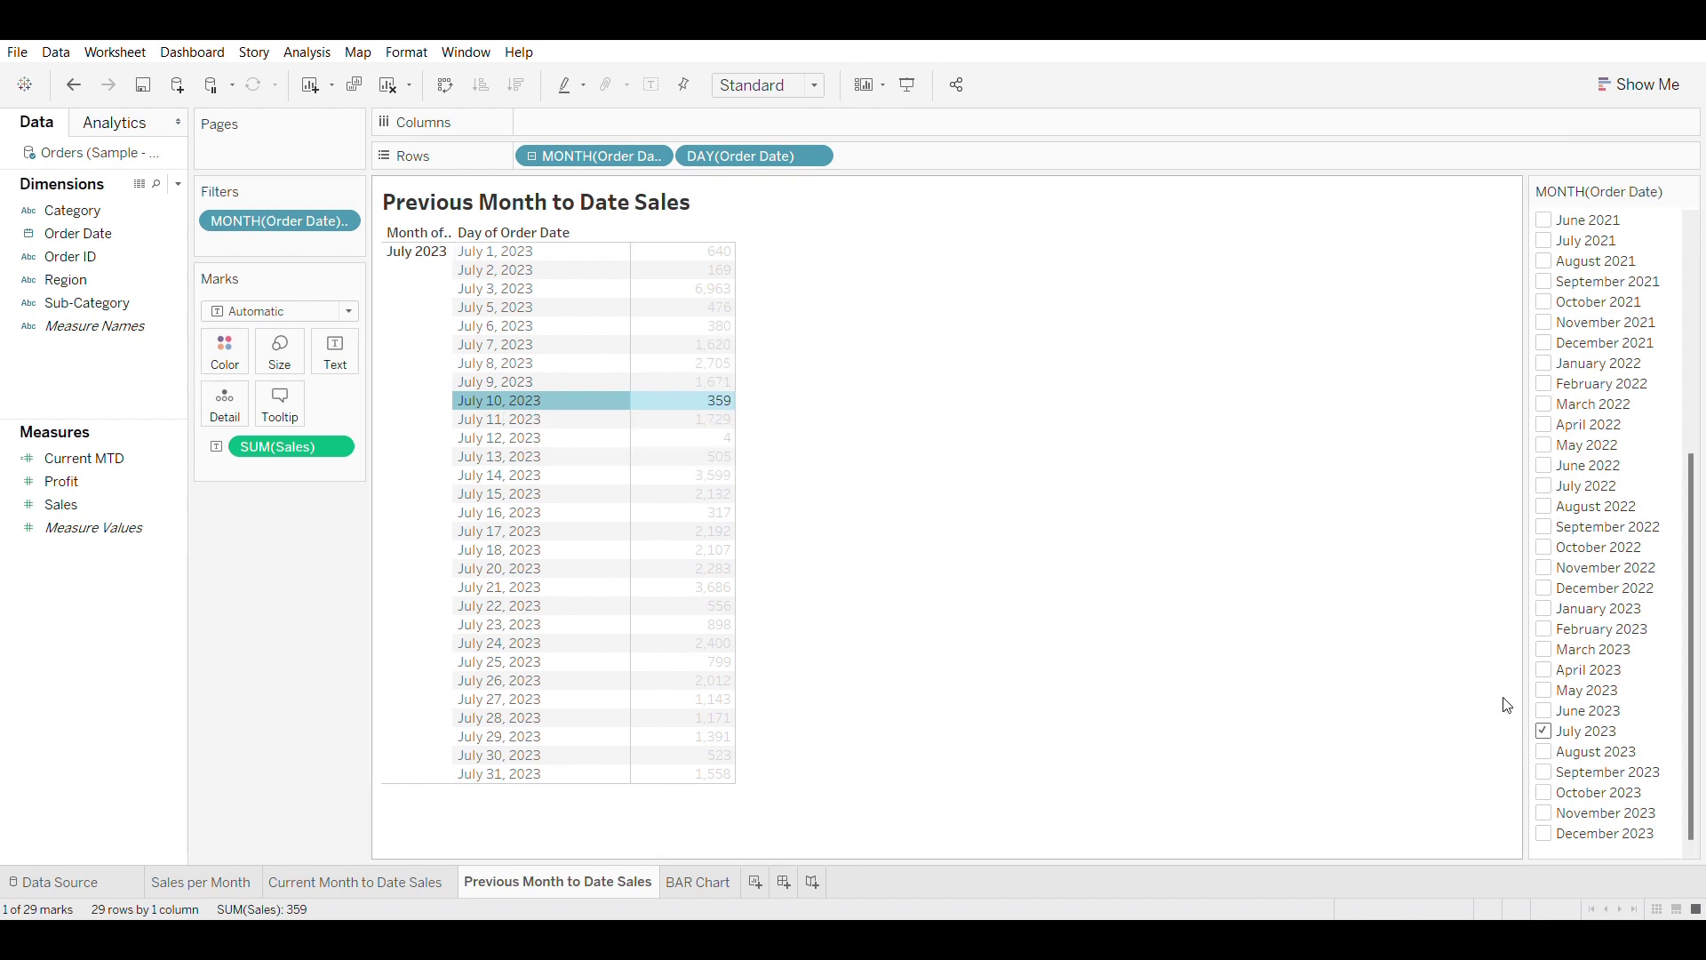
pyautogui.click(481, 401)
pyautogui.click(484, 386)
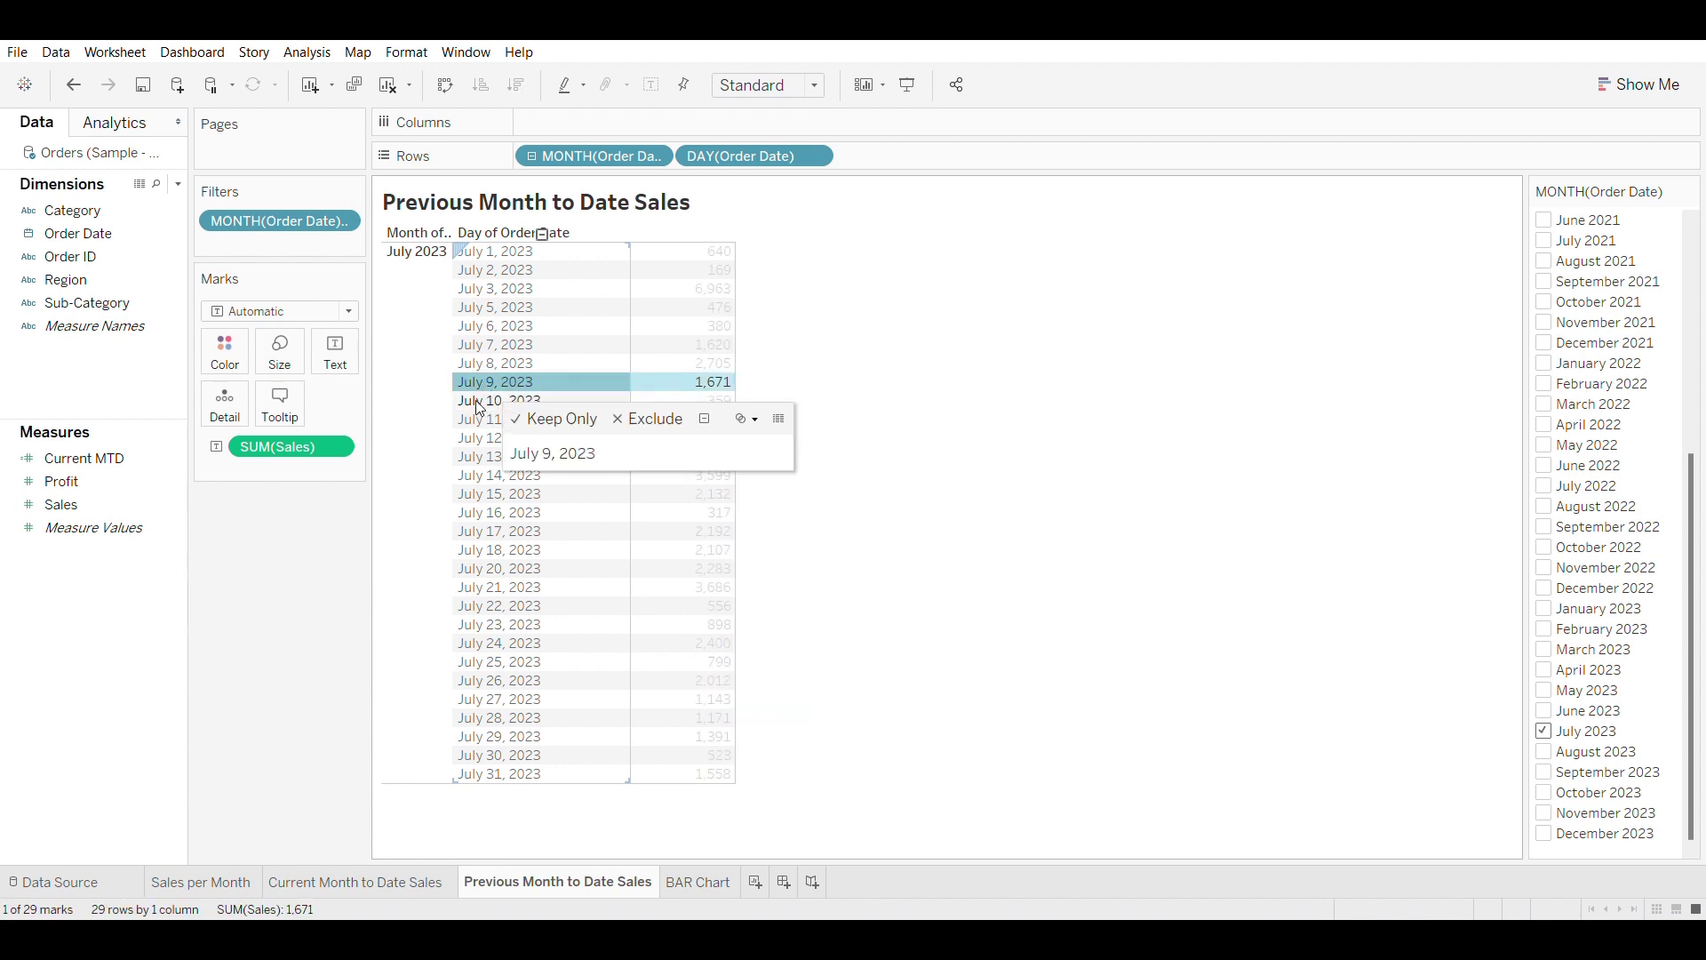
pyautogui.click(478, 402)
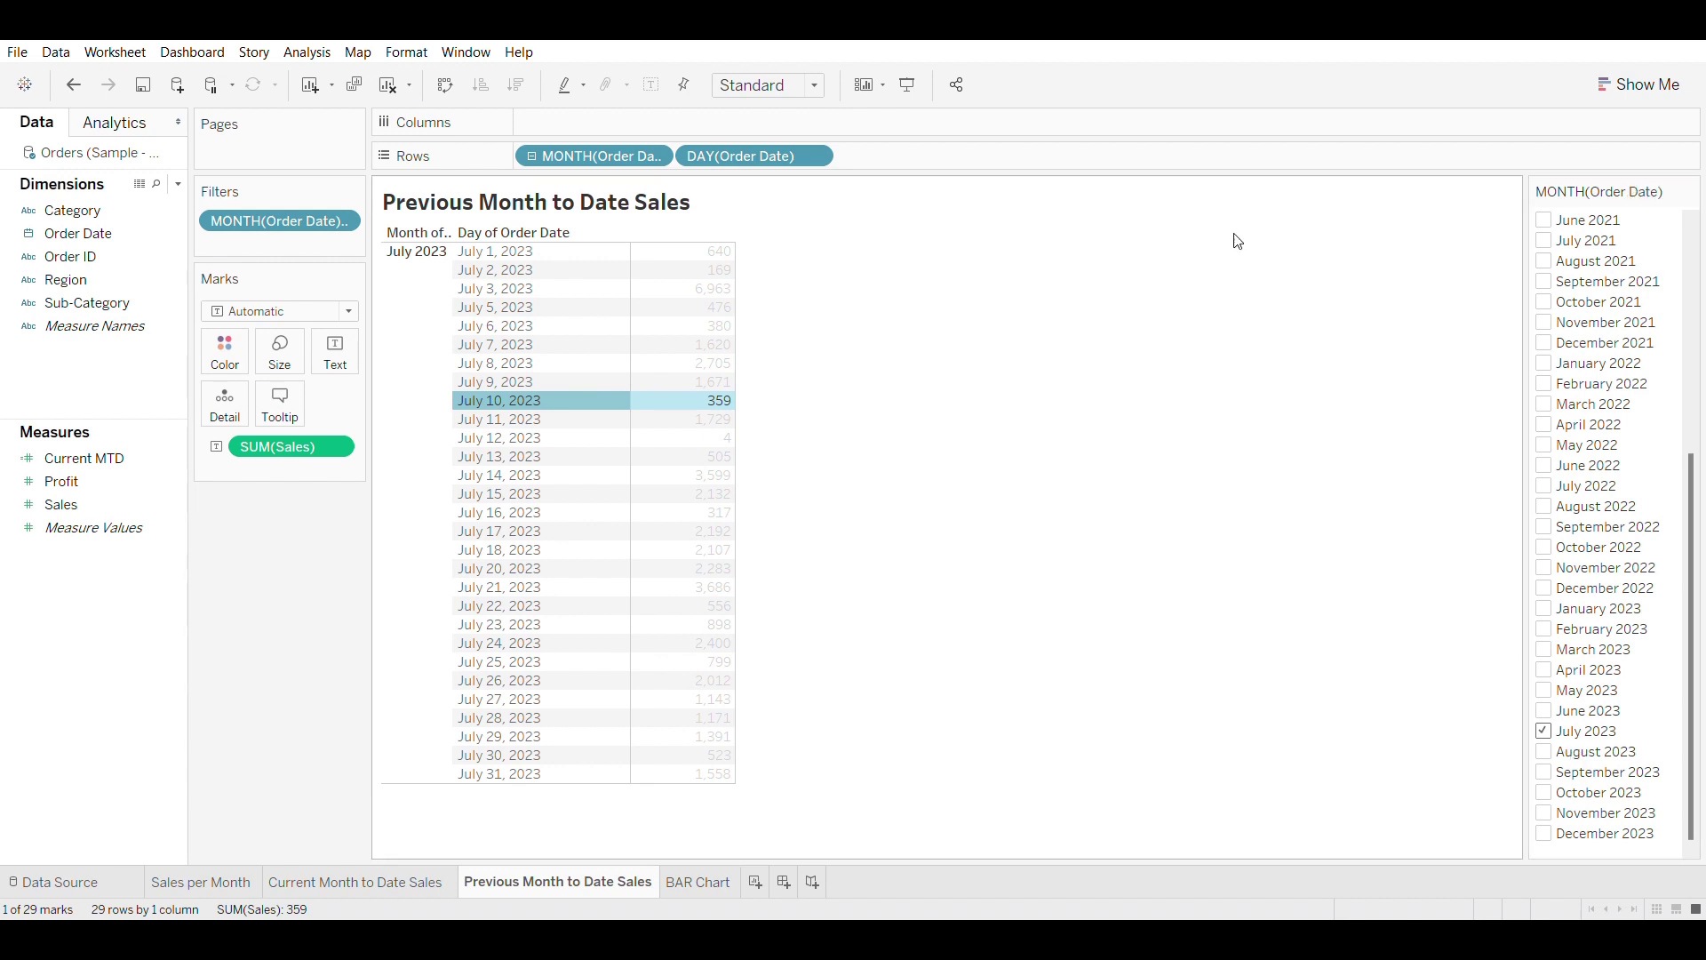
# Step: Add an ad-hoc row calculation DATE(DATEADD('month',-1,TODAY())) showing 7/10/2023
pyautogui.doubleClick(1003, 160)
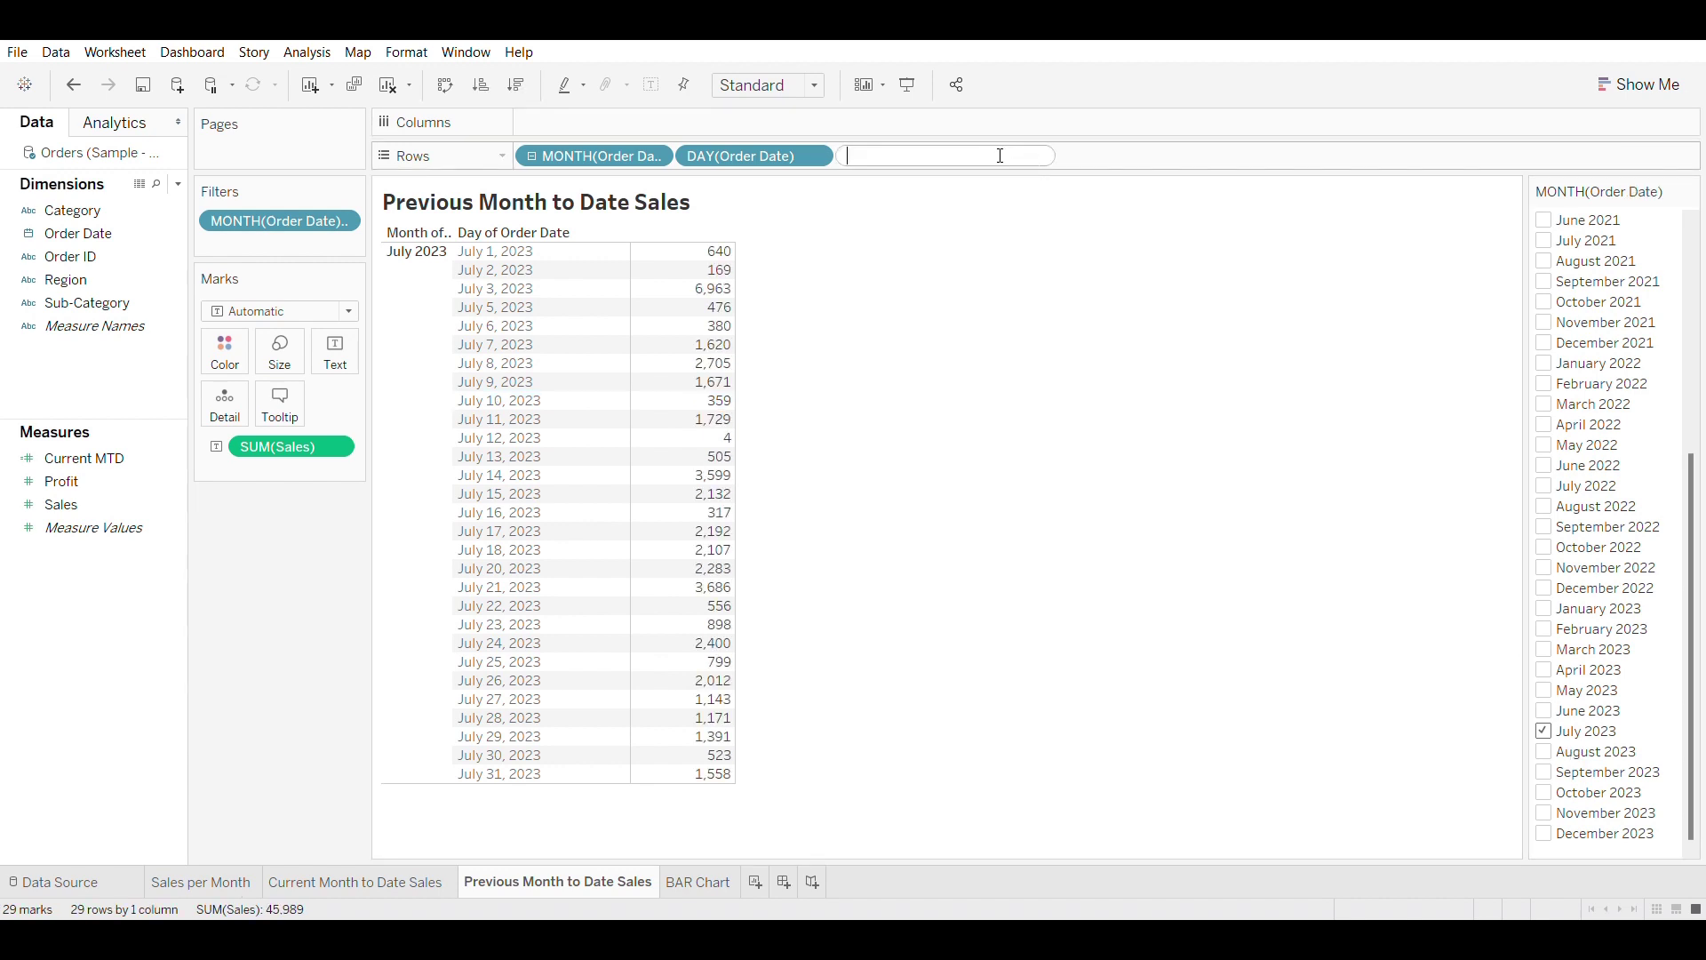
pyautogui.write("DATE(DATEADD('month', -1, TODAY()))")
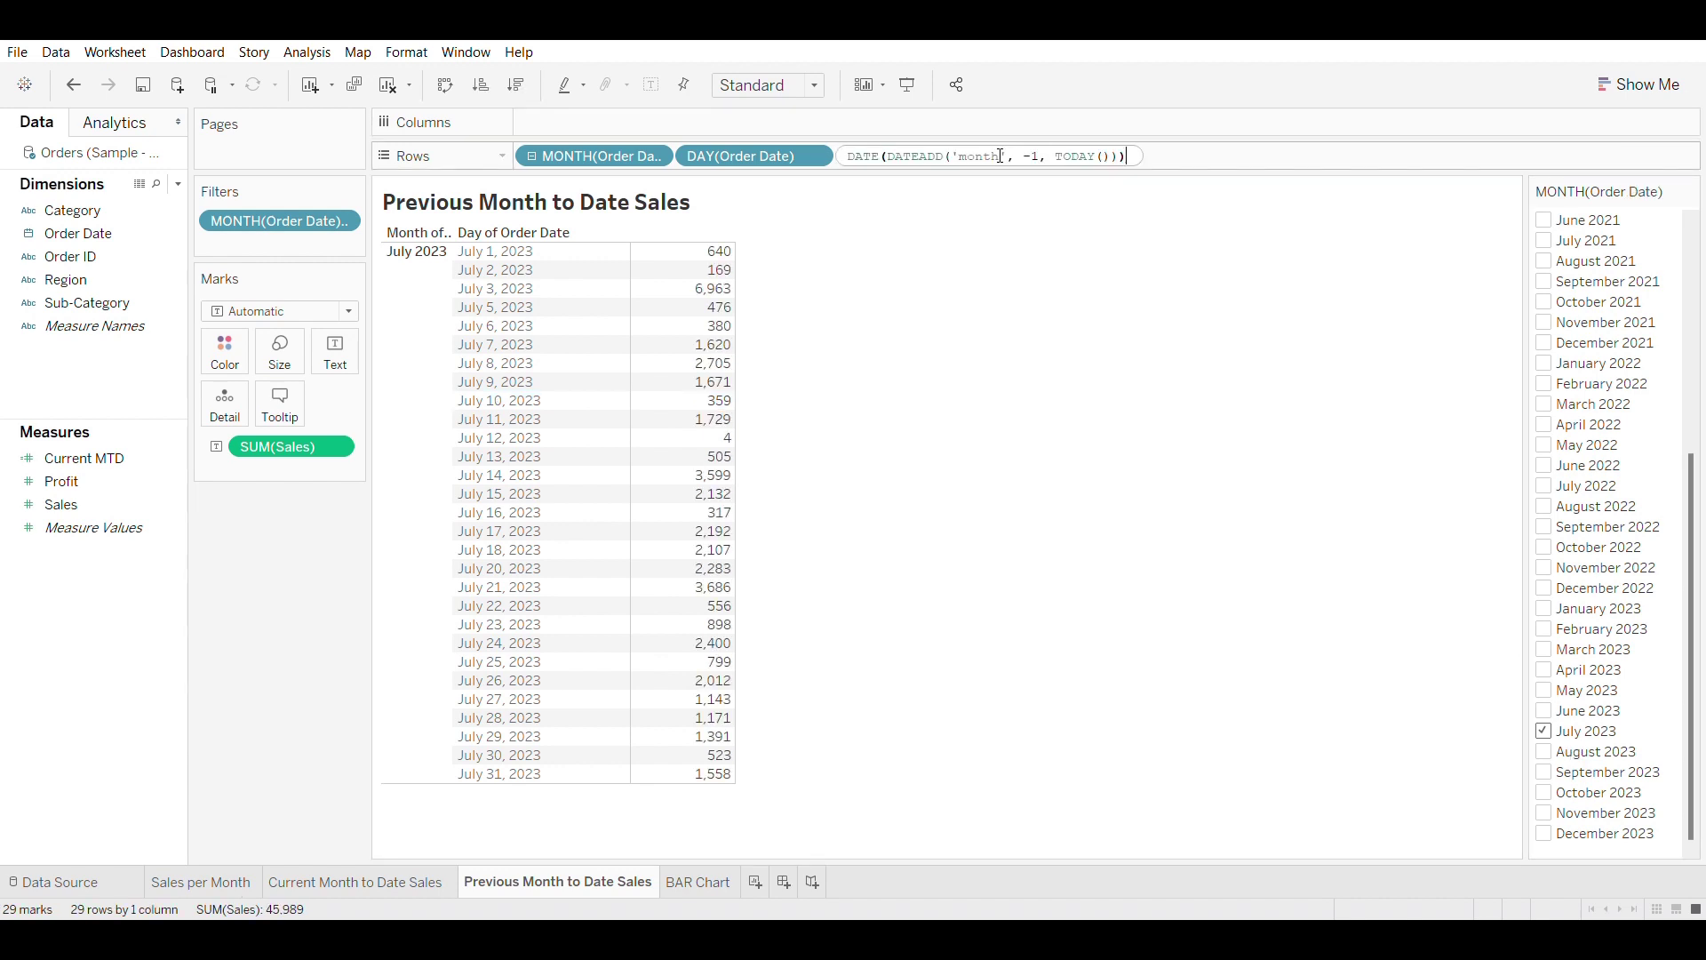
pyautogui.click(989, 156)
pyautogui.click(1032, 156)
pyautogui.click(1087, 156)
pyautogui.click(876, 156)
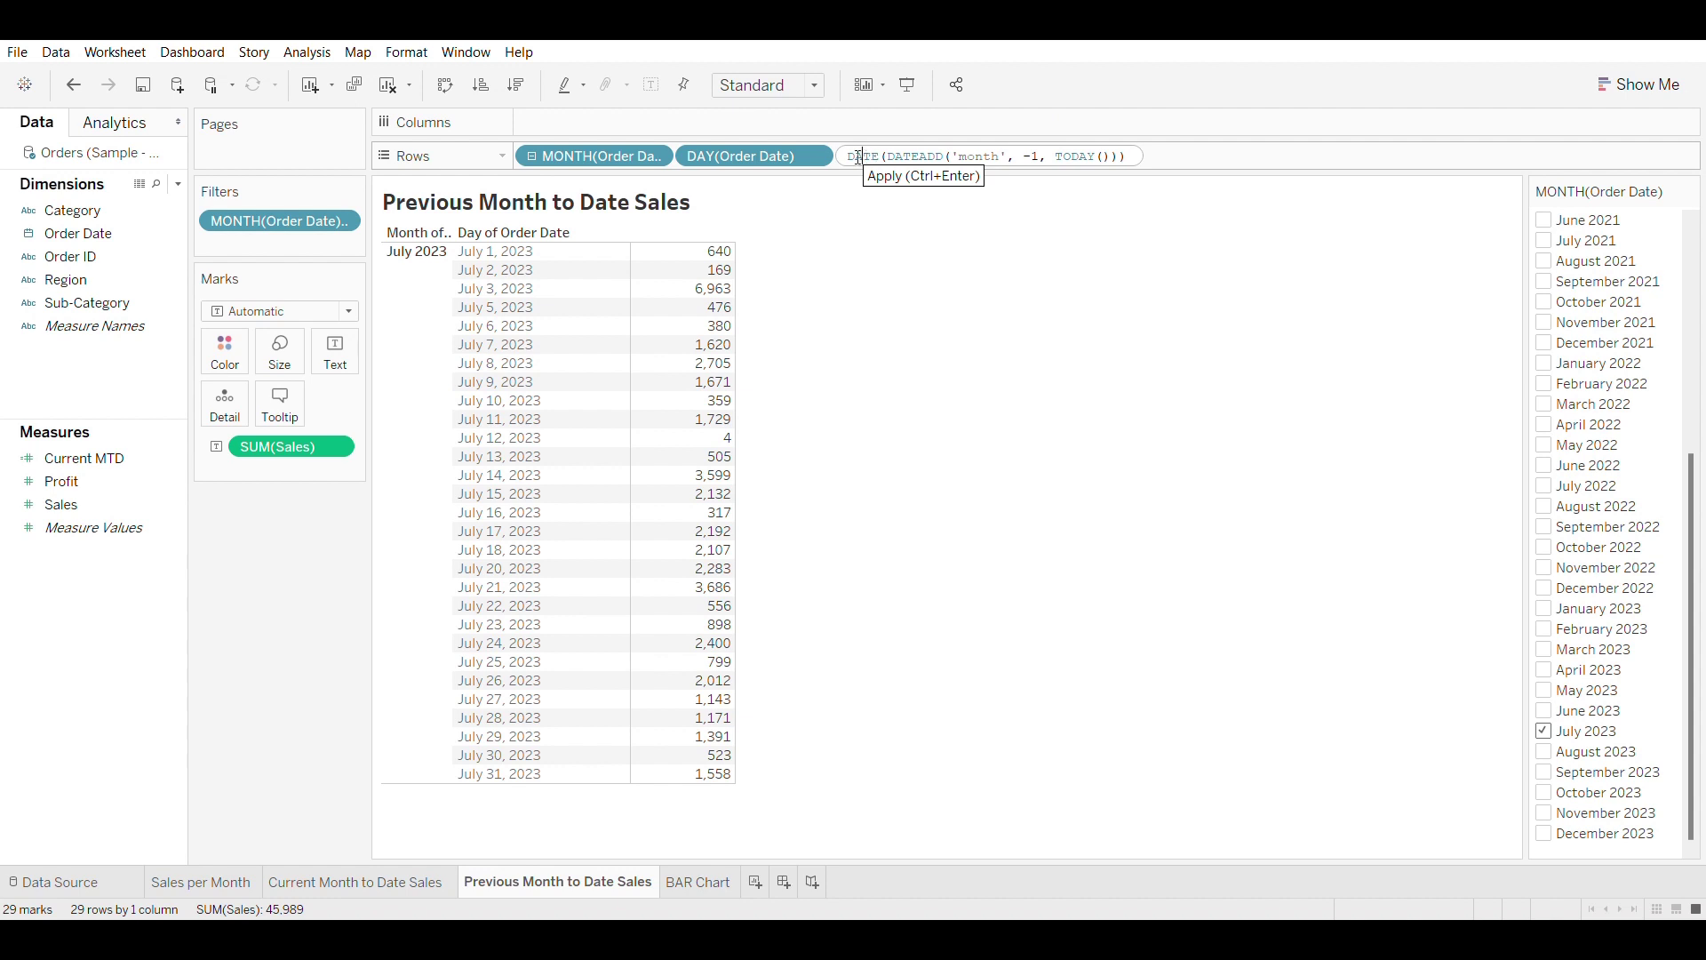
pyautogui.click(1153, 160)
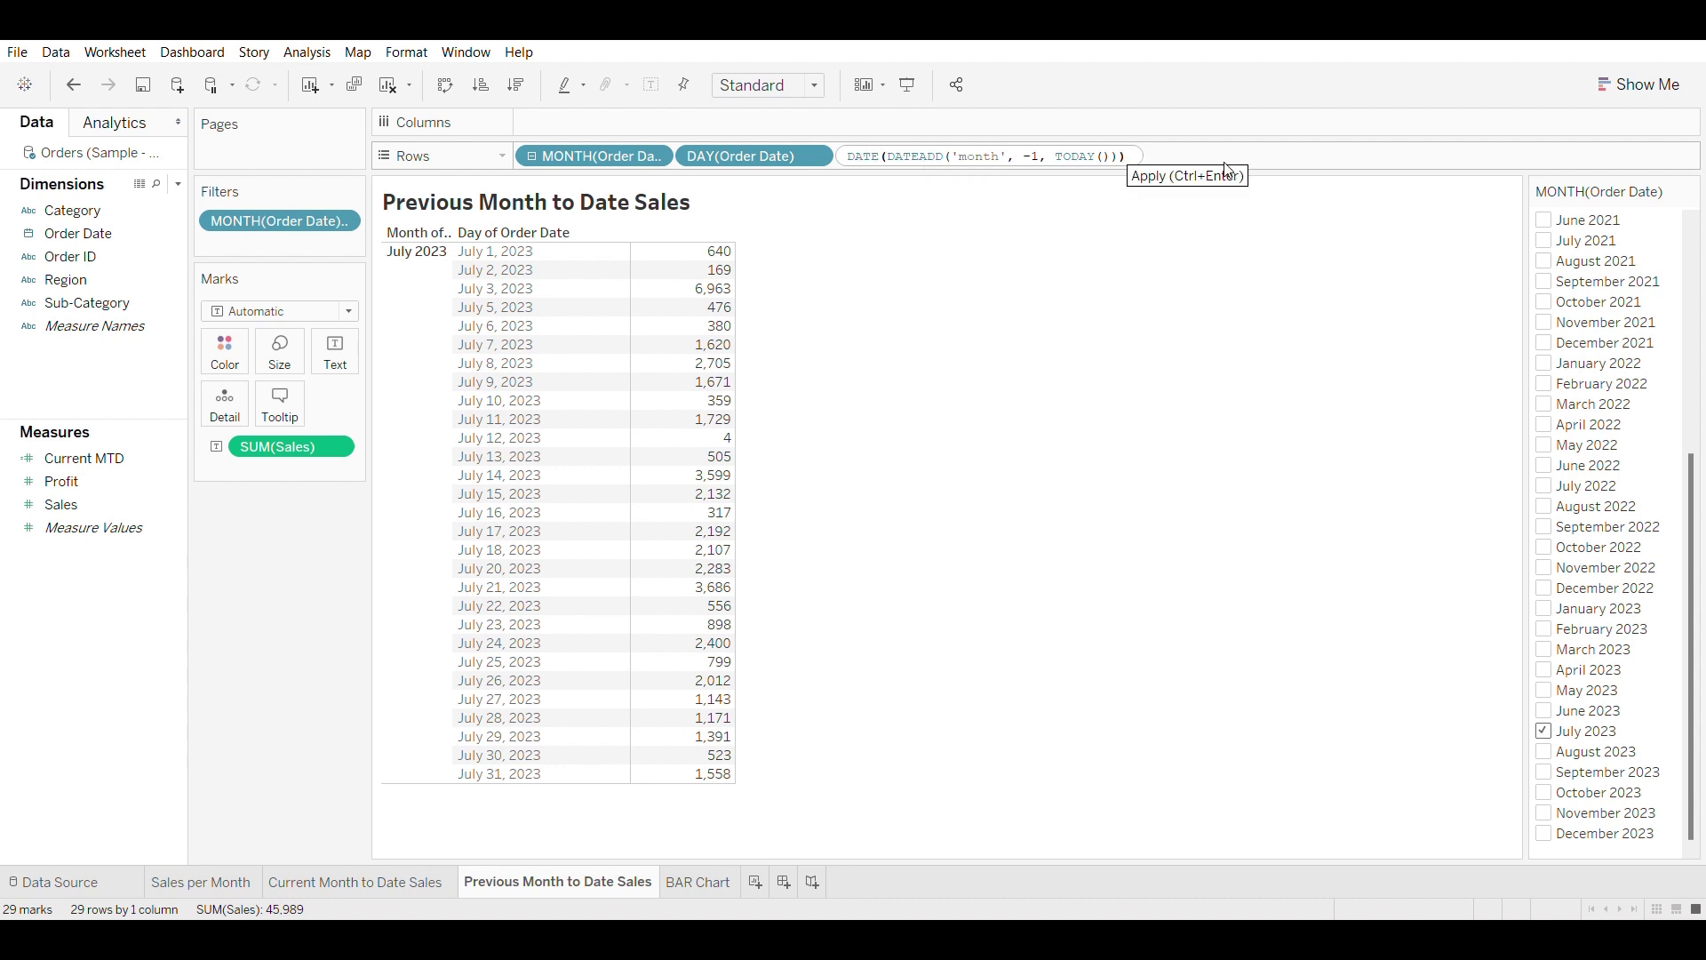
pyautogui.hotkey('ctrl', 'Return')
# Step: Widen the new DATE(DATEADD) column and inspect the July 2023 marks
pyautogui.moveTo(706, 258)
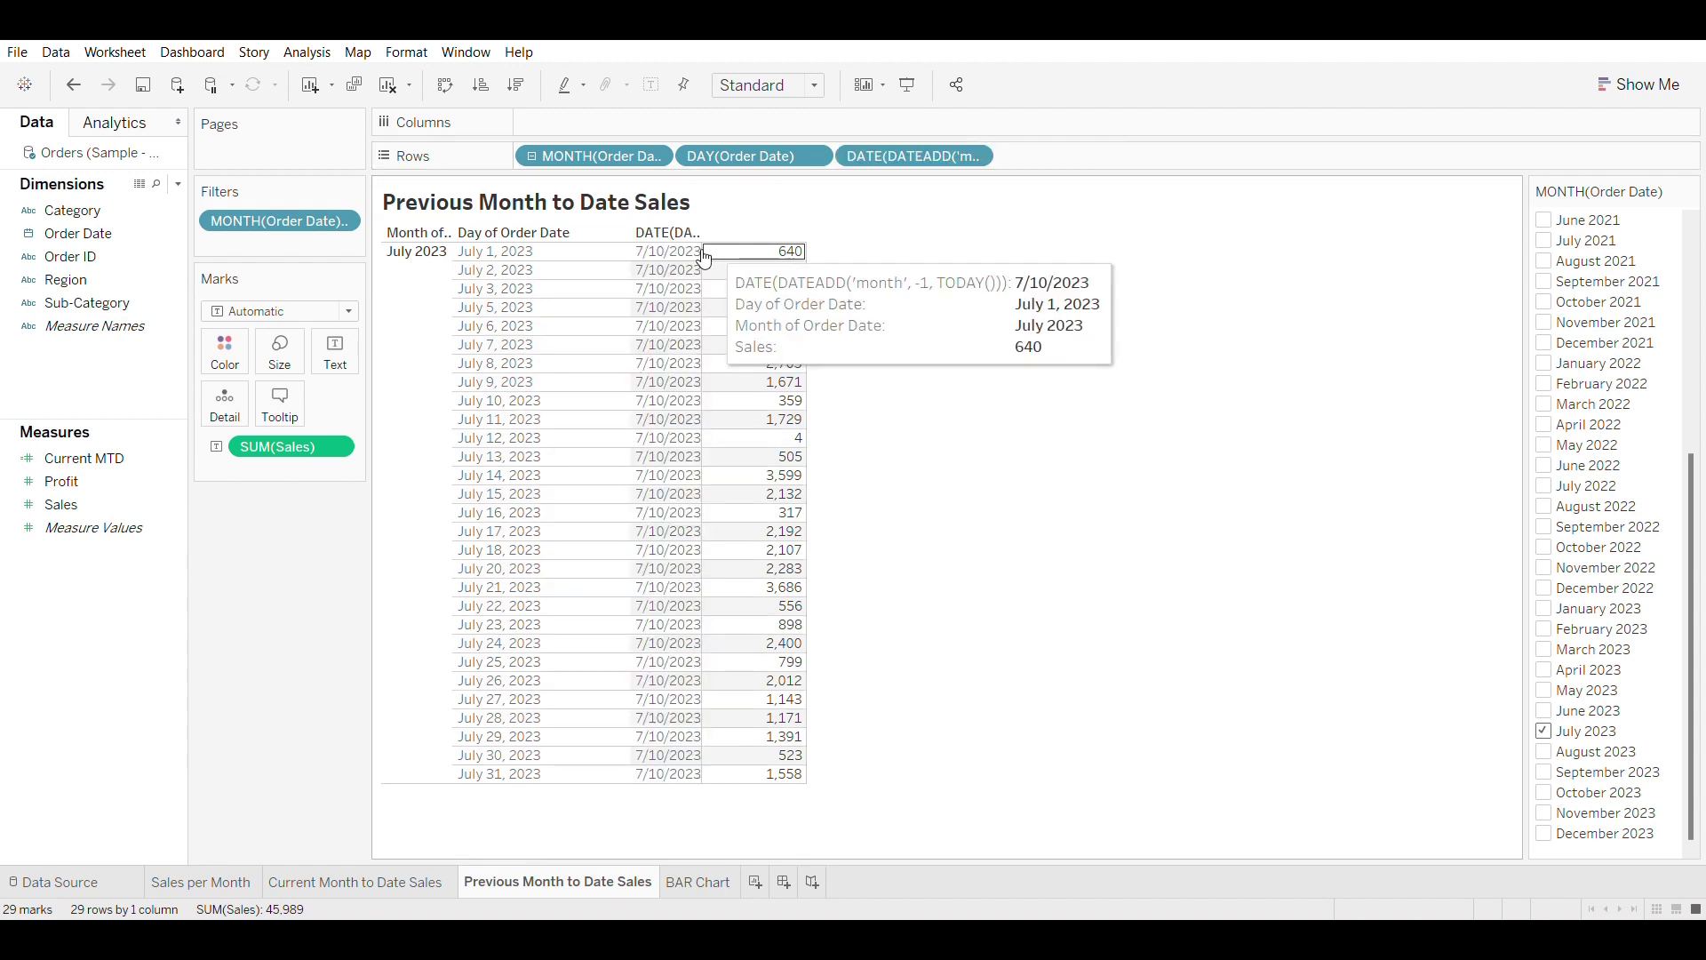
pyautogui.moveTo(705, 257); pyautogui.dragTo(736, 258)
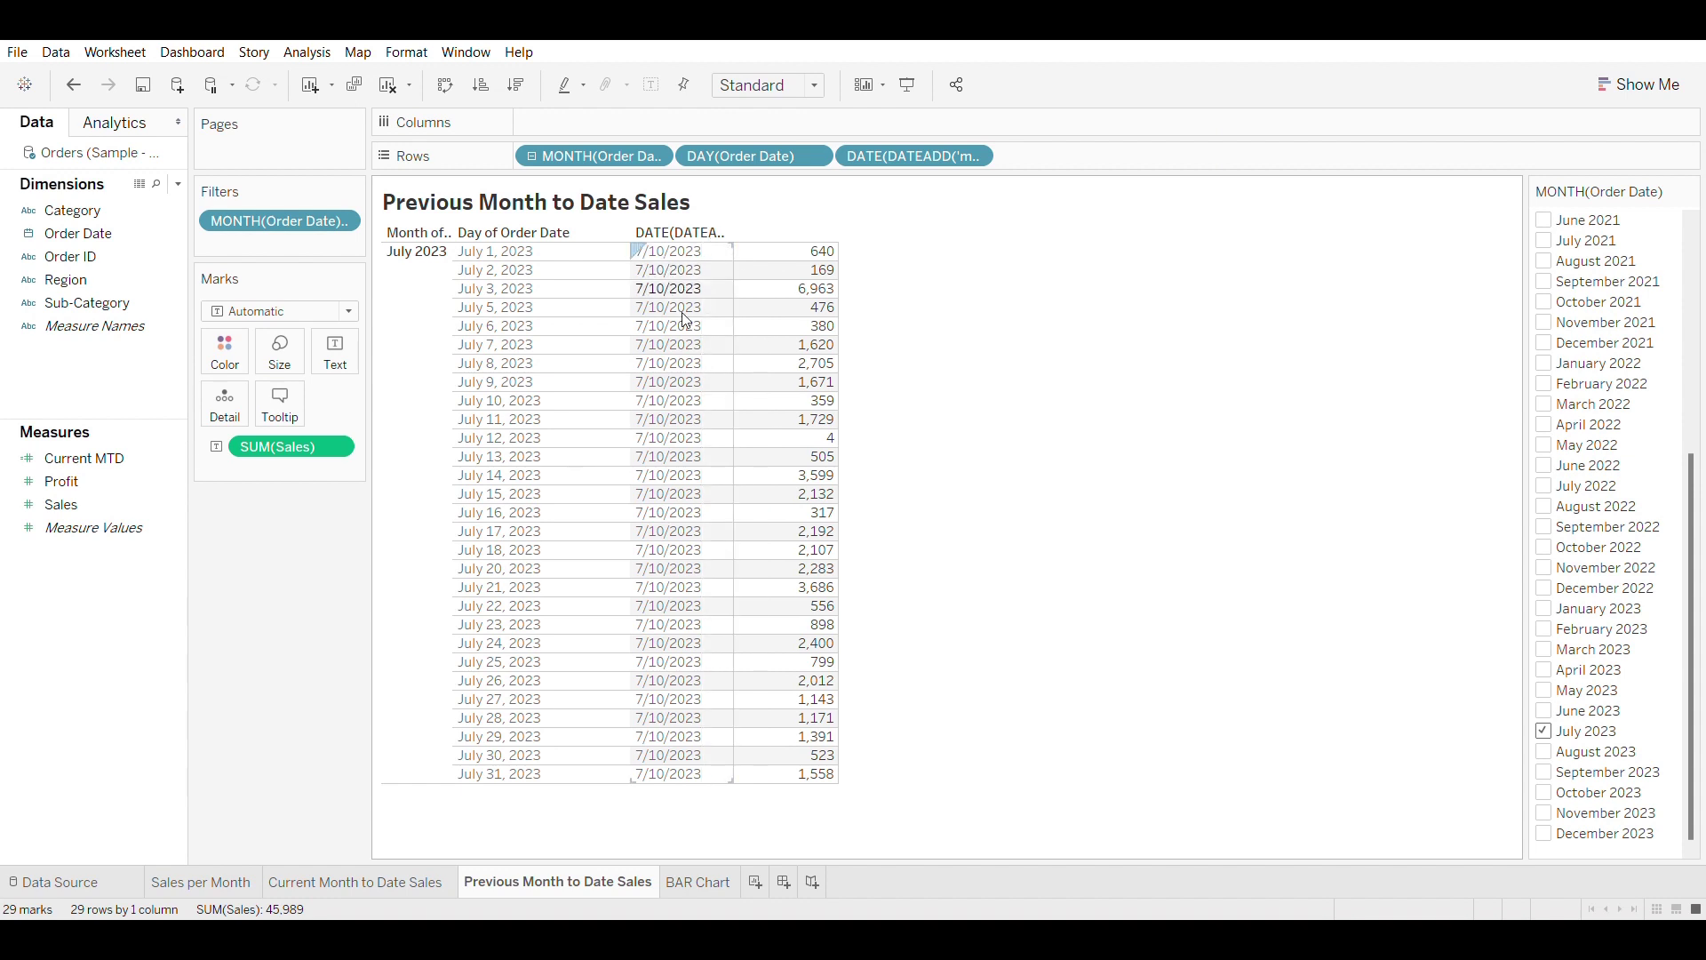
pyautogui.click(676, 256)
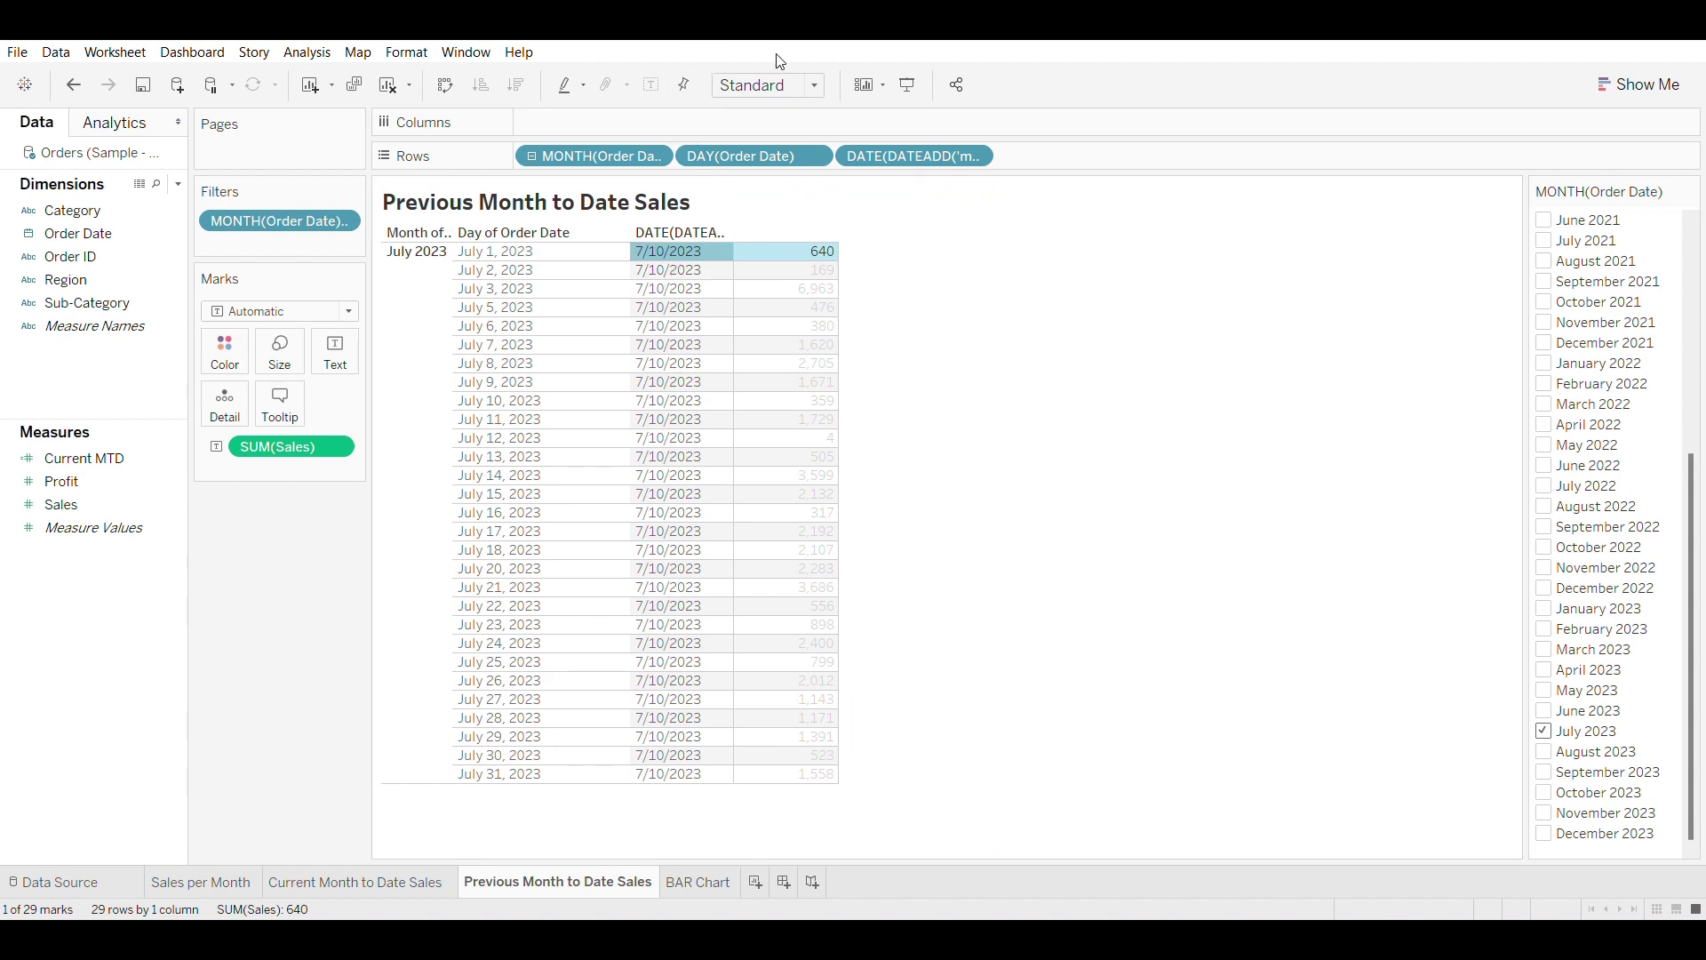
pyautogui.click(672, 257)
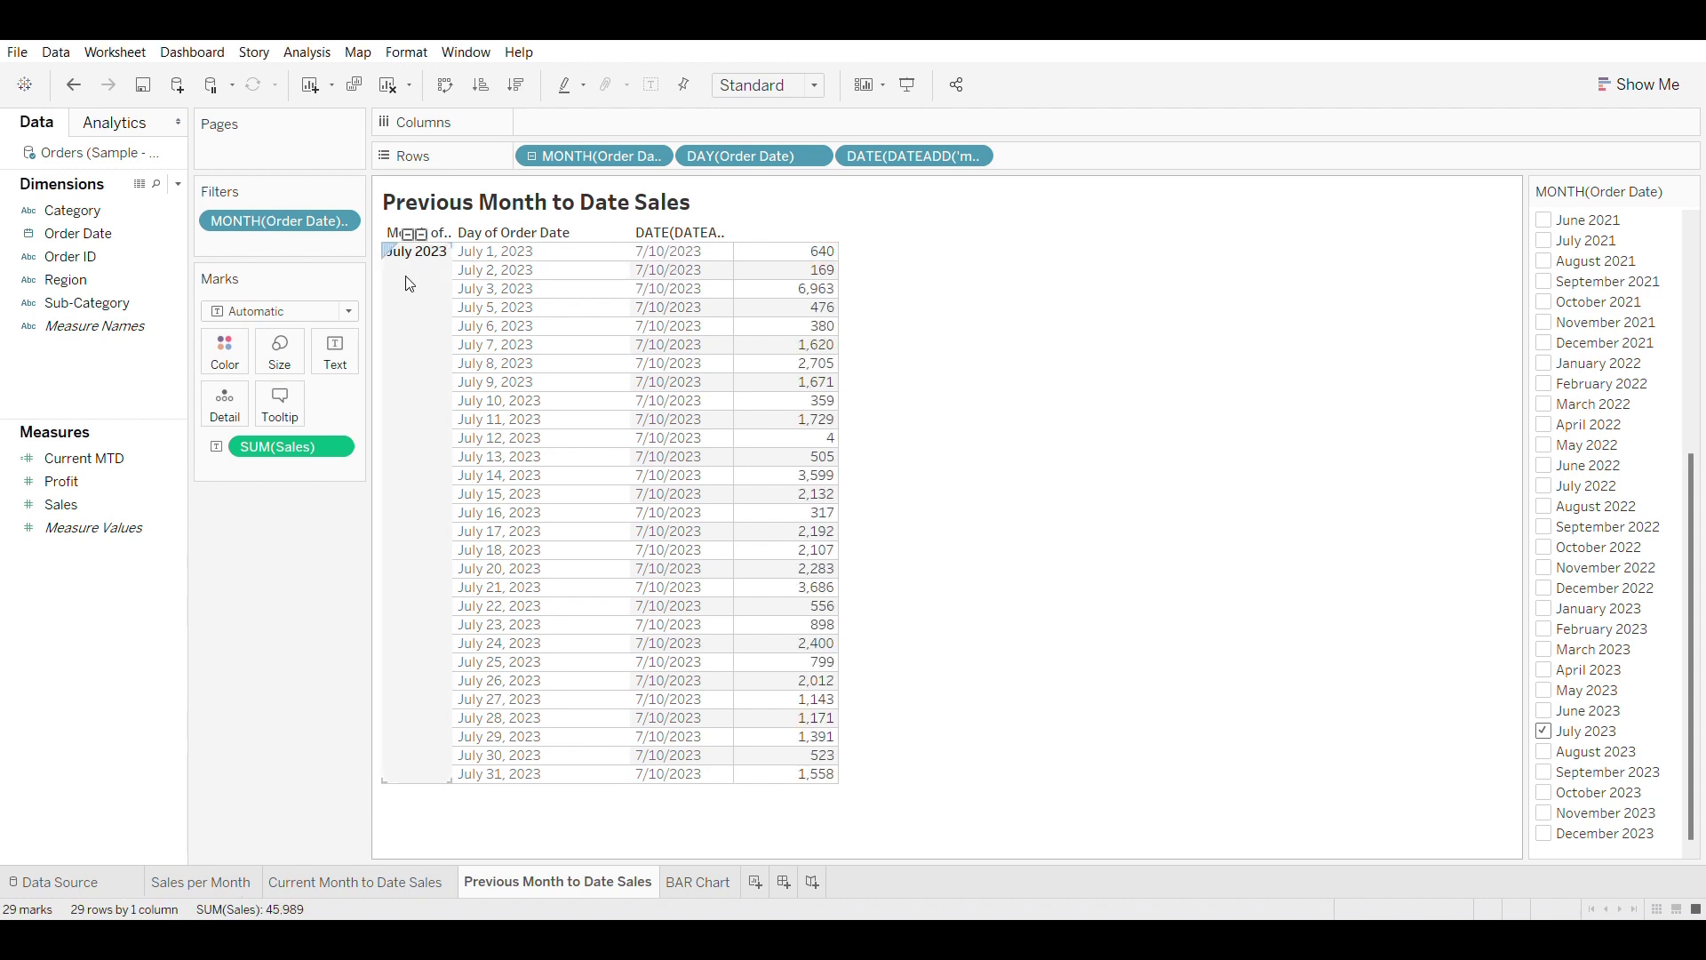
pyautogui.click(417, 256)
# Step: Add a second ad-hoc pill DATE(DATETRUNC('month',…)) showing the month start 7/1/2023
pyautogui.doubleClick(1095, 157)
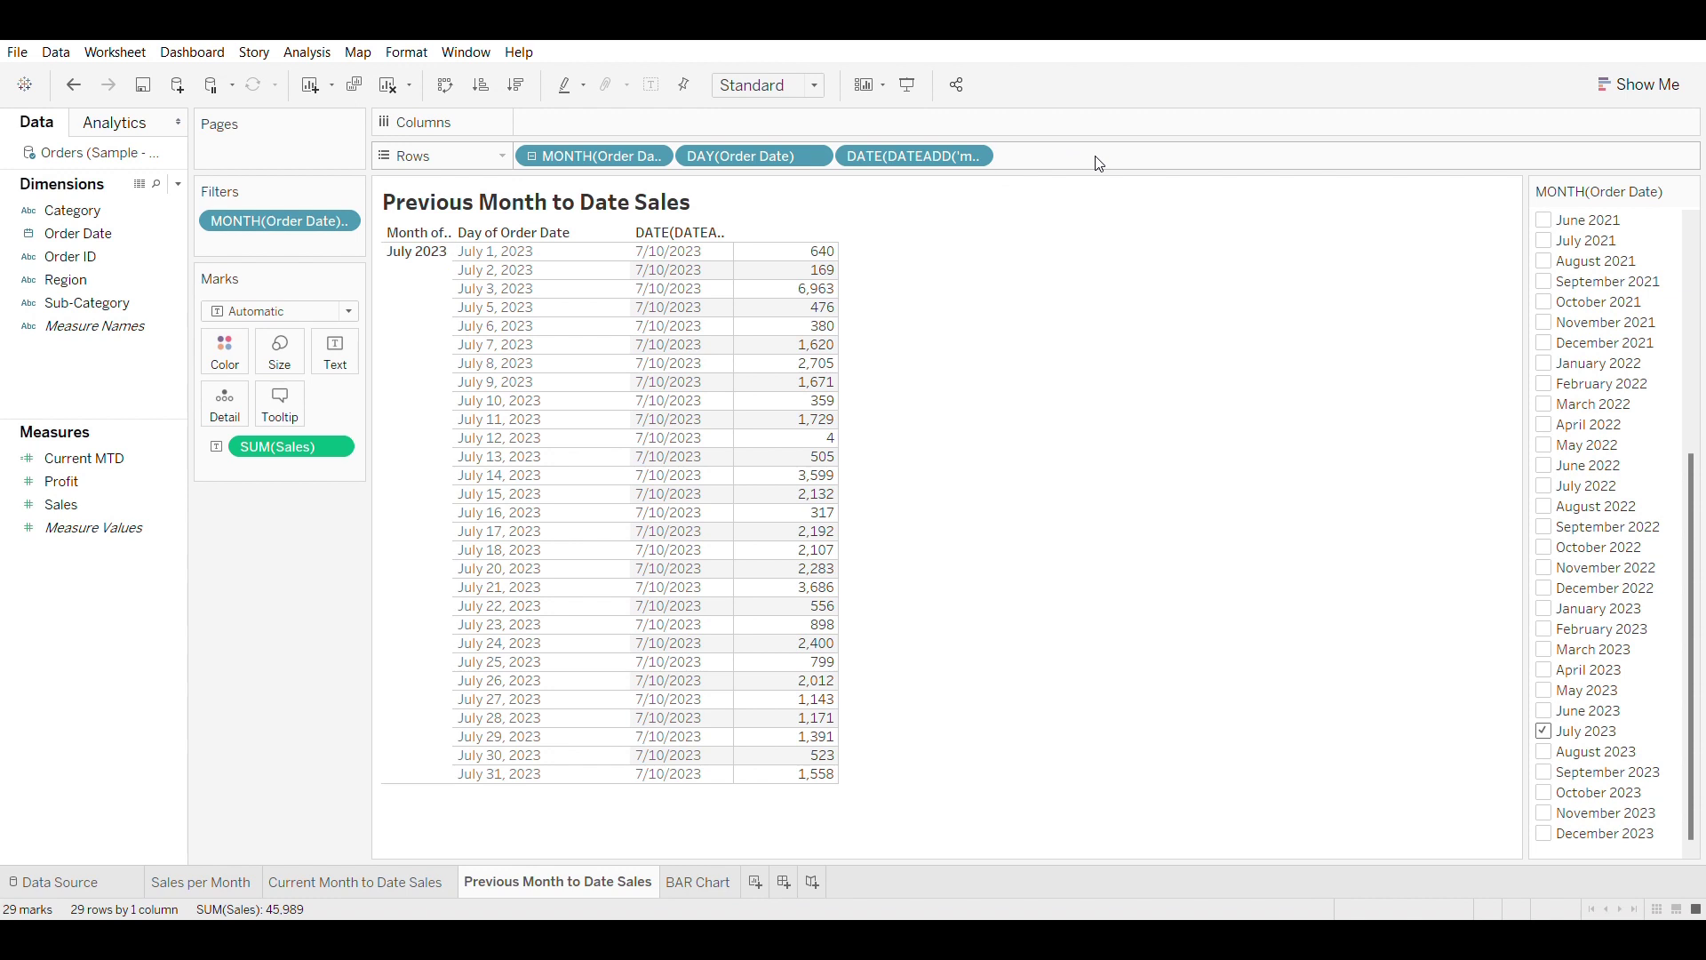
pyautogui.write("DATE(DATETRUNC('month',DATE(DATEADD('month', -1, TODAY()))))")
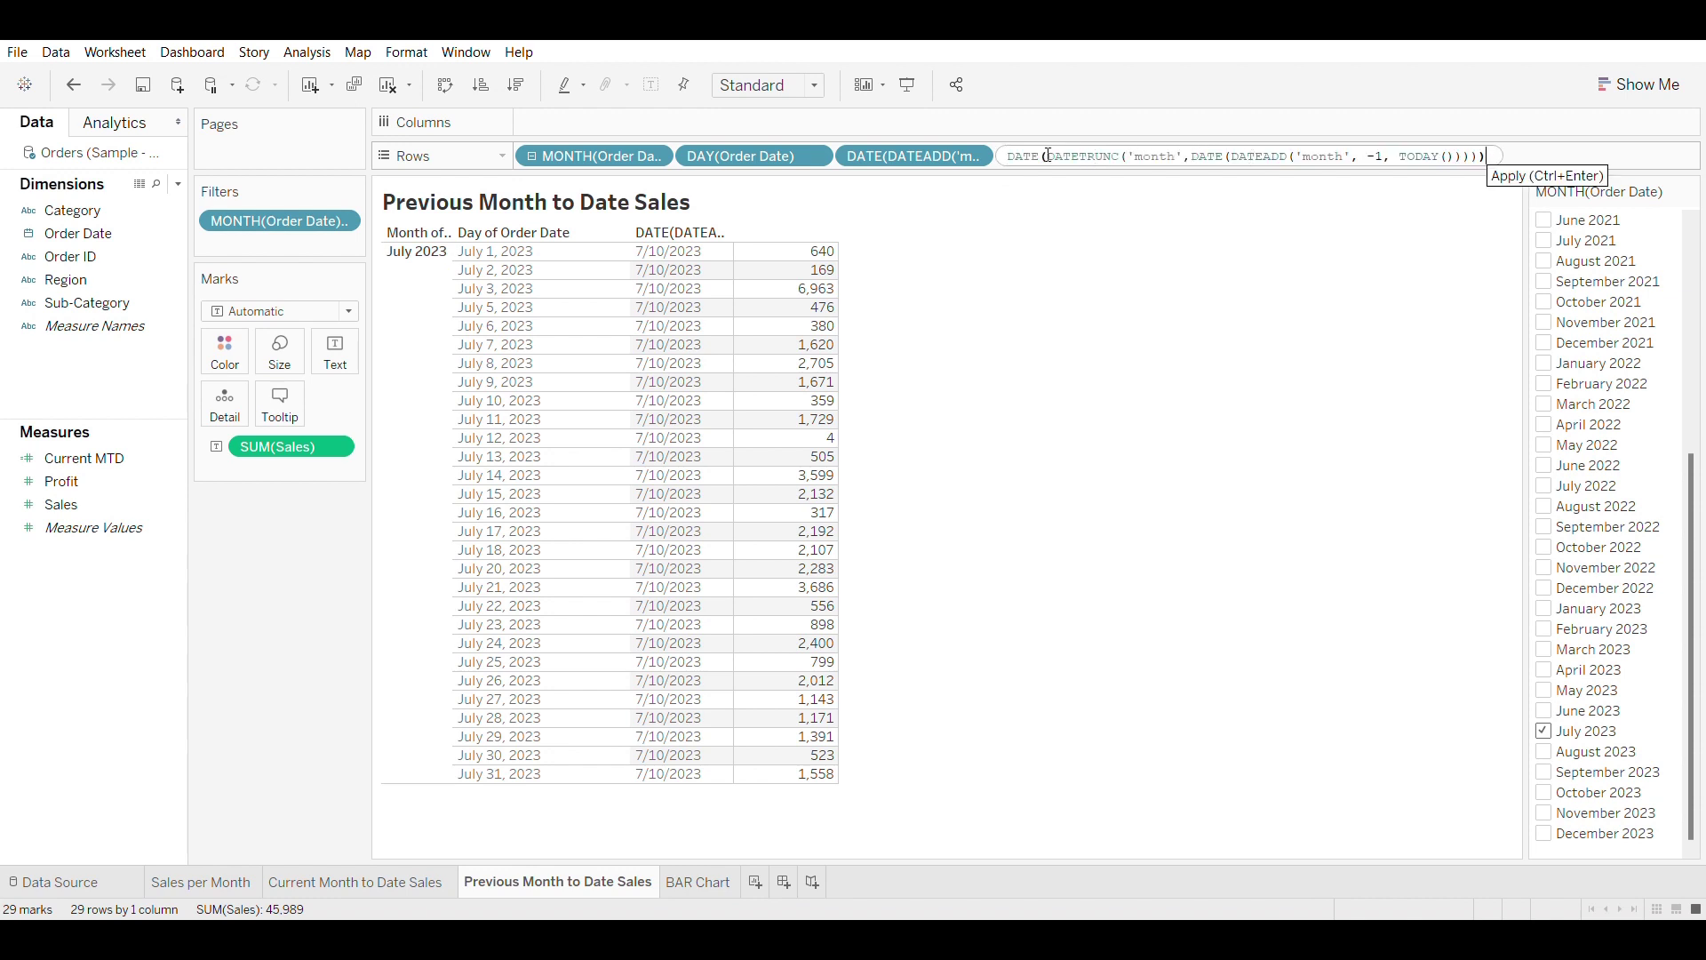
pyautogui.click(1079, 157)
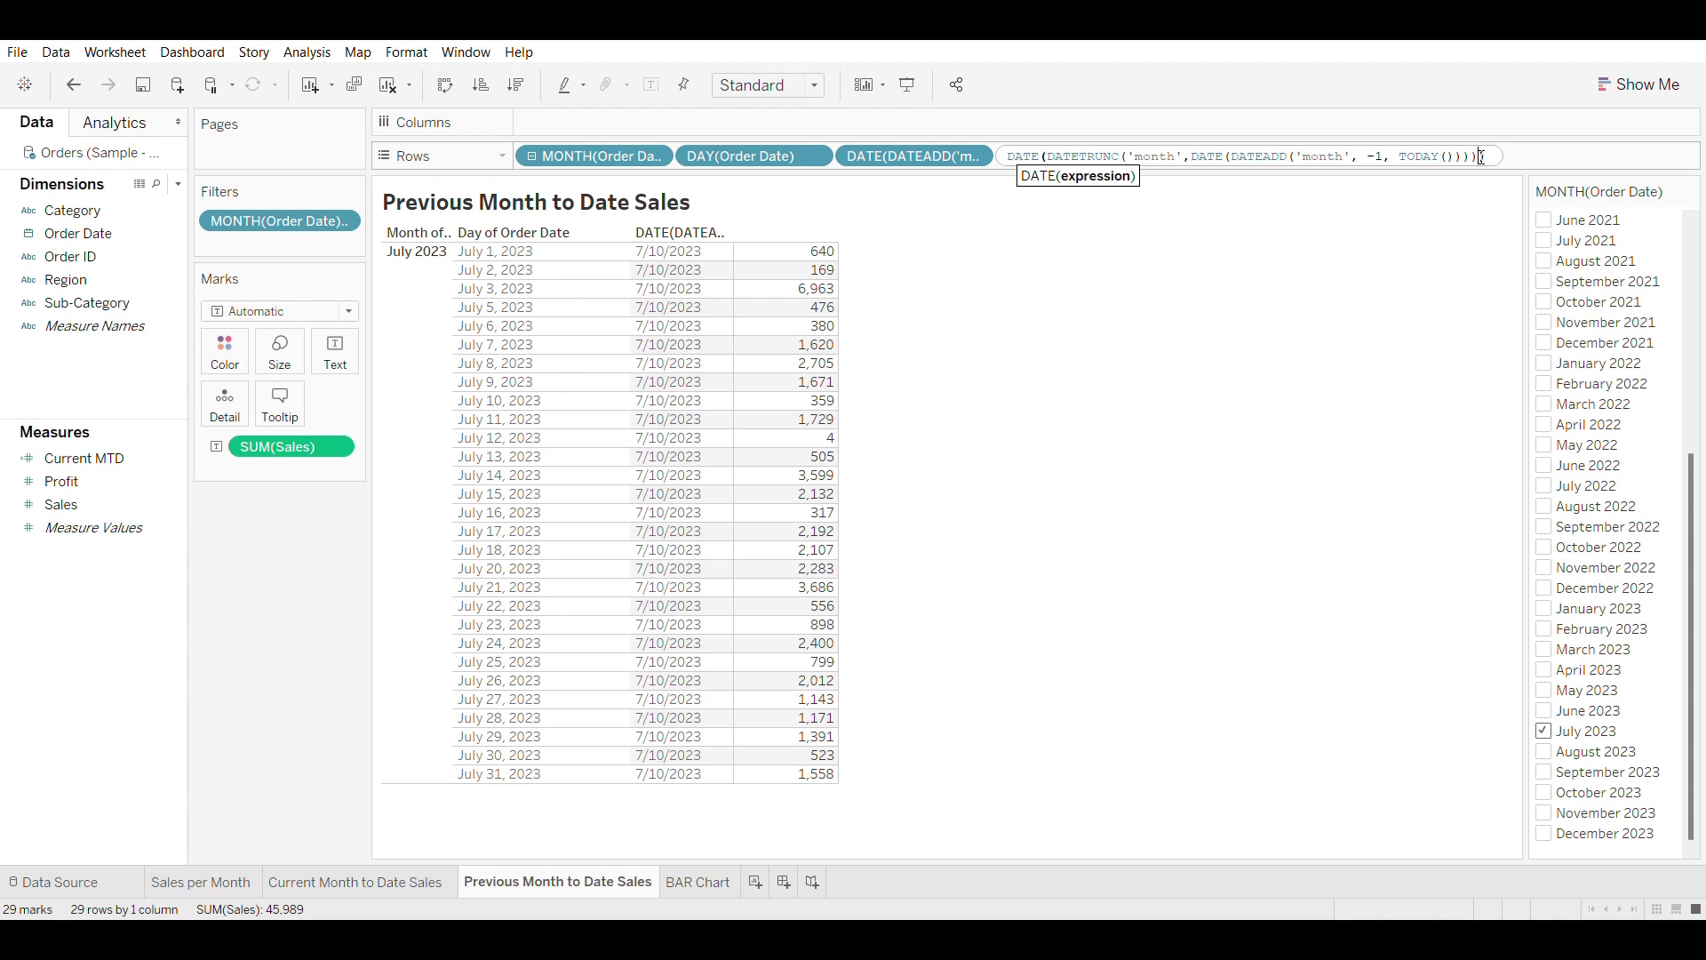
pyautogui.press('Return')
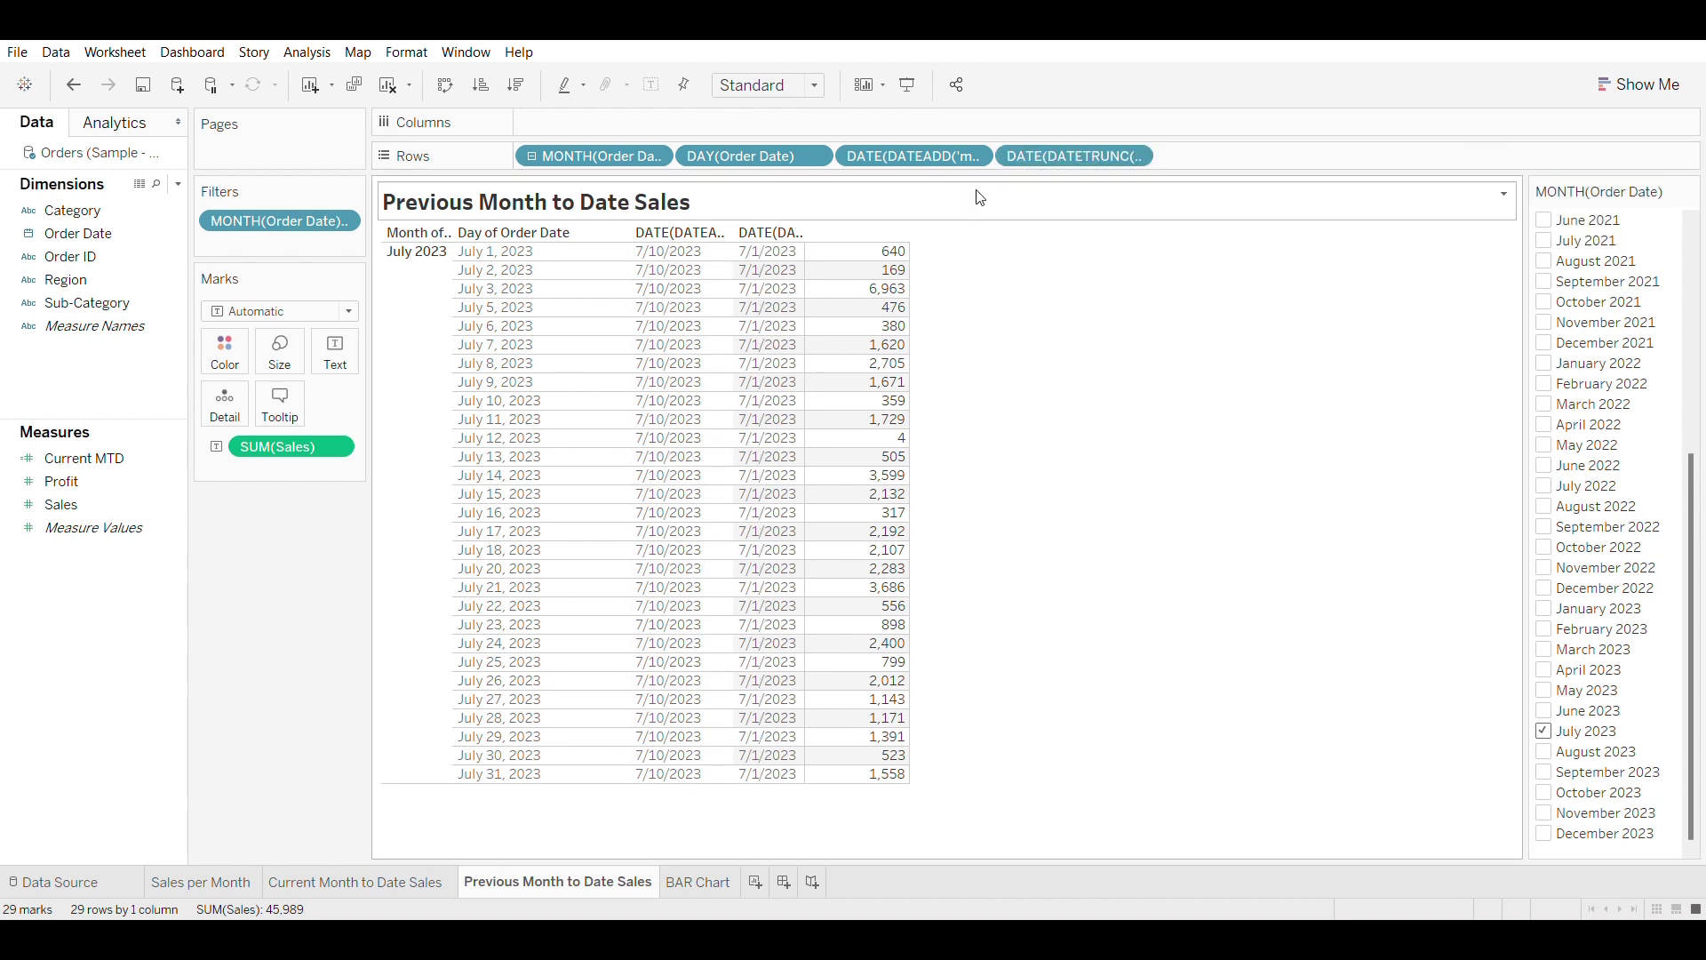
pyautogui.moveTo(824, 258)
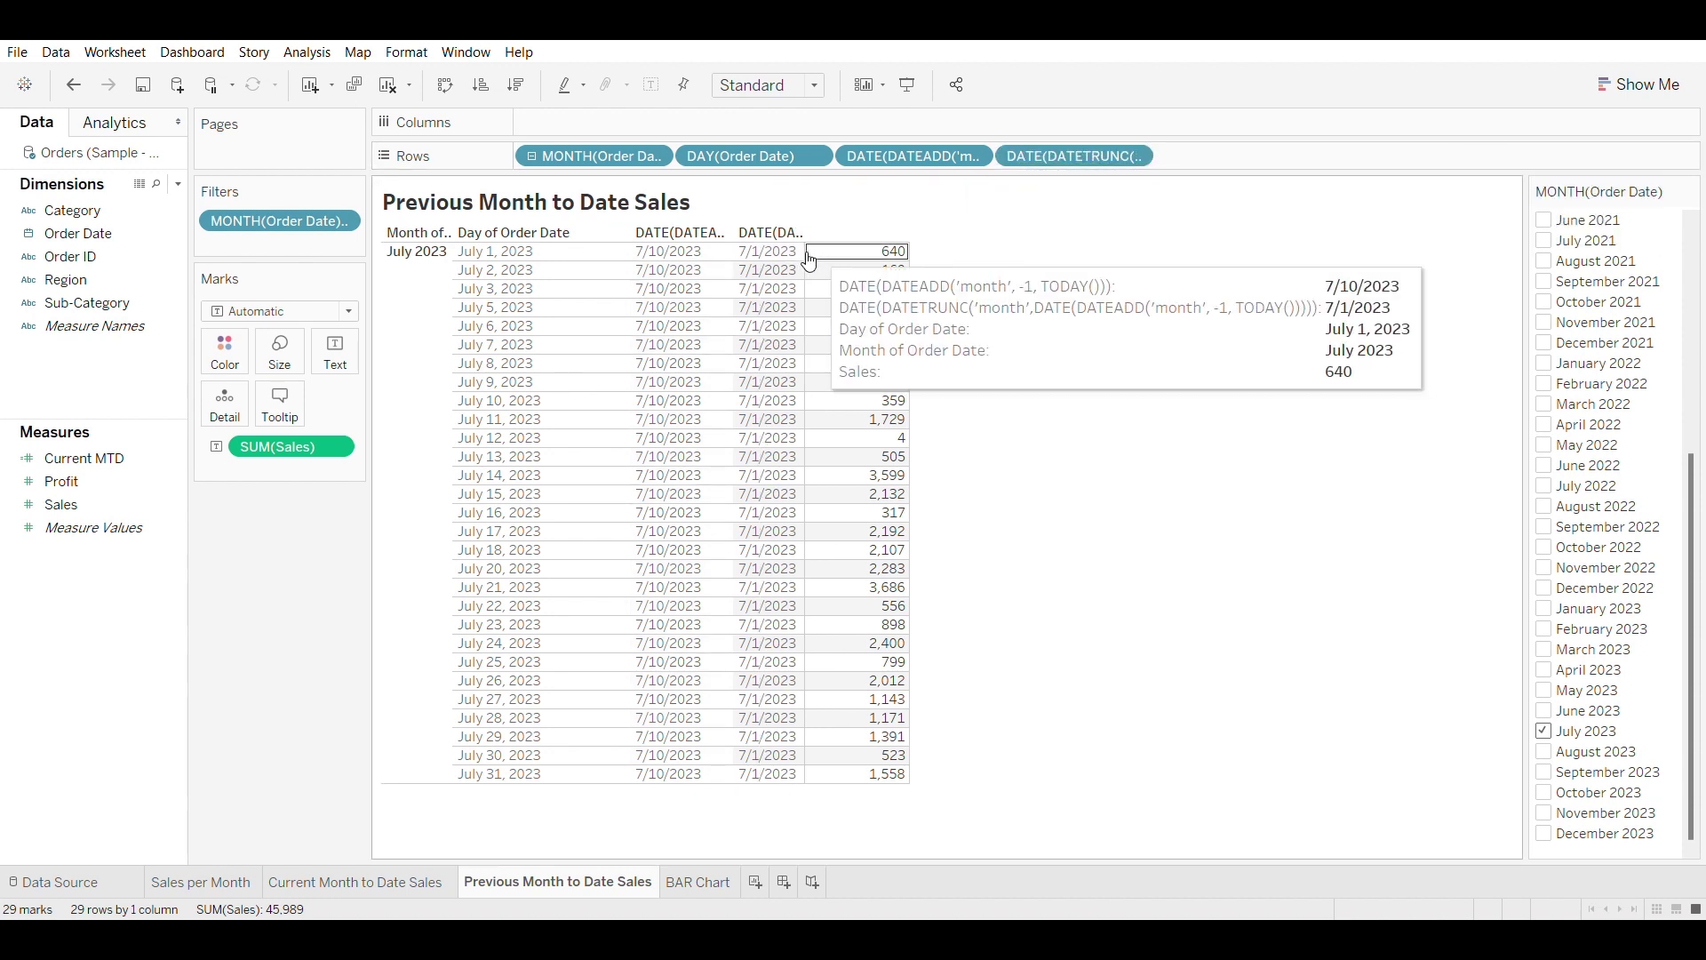
pyautogui.click(776, 255)
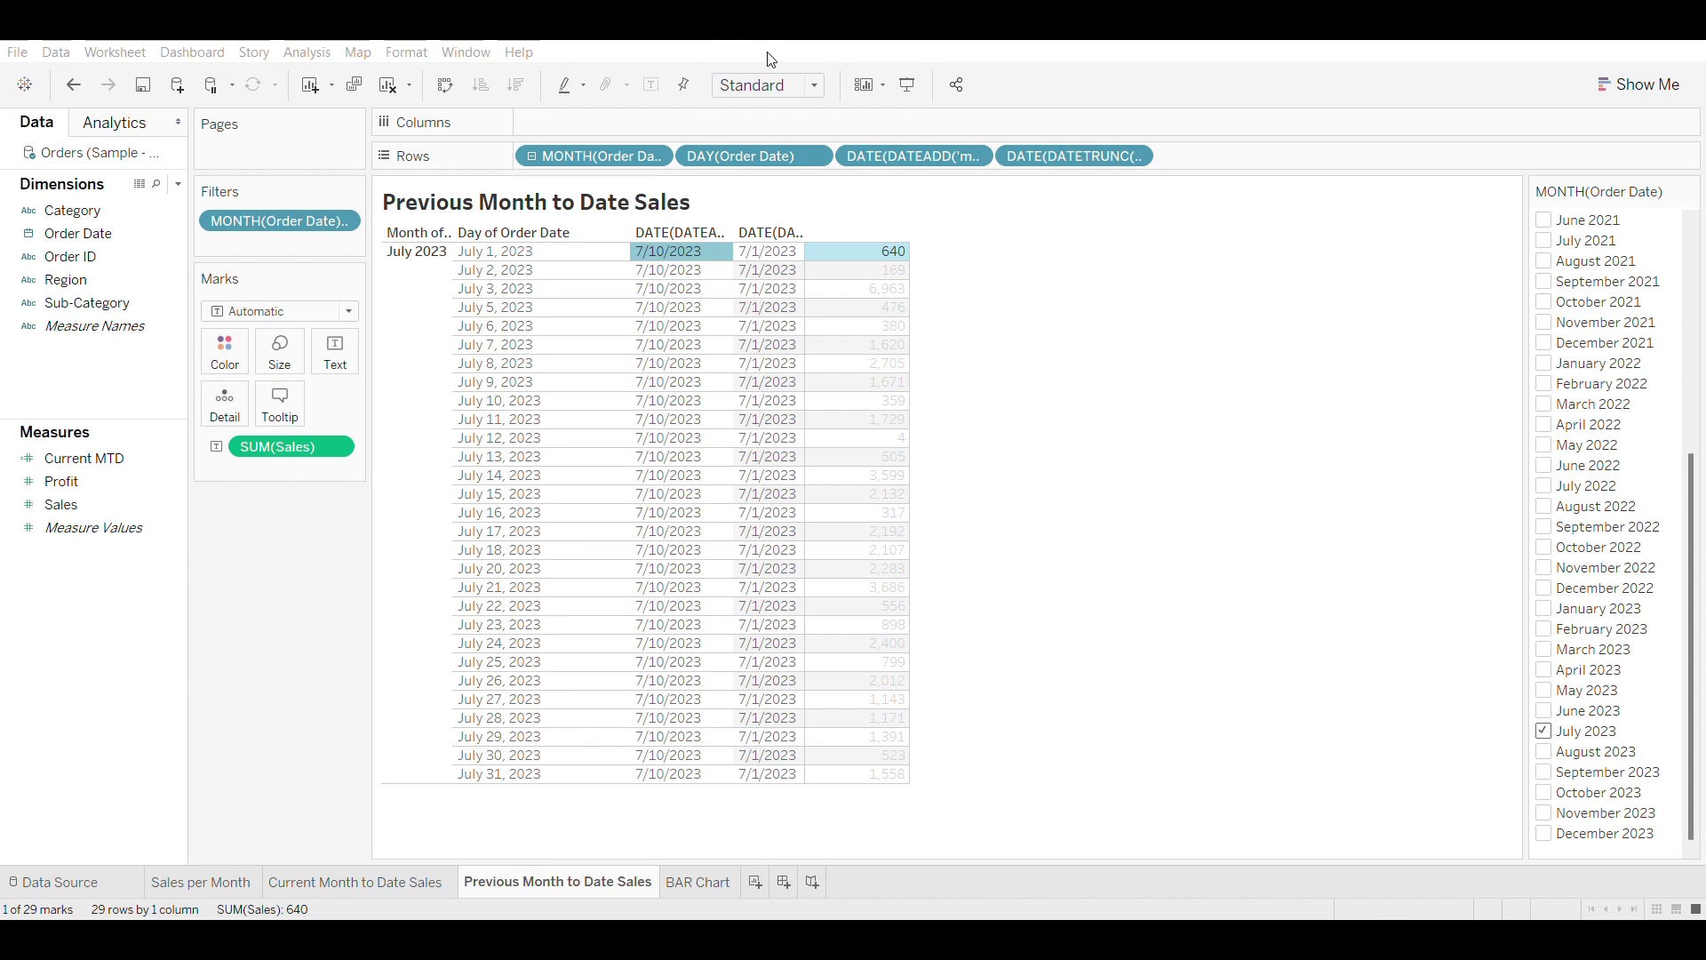
# Step: Create a new calculated field named Previous MTD and paste the previous month-to-date date condition
pyautogui.click(179, 185)
pyautogui.click(163, 205)
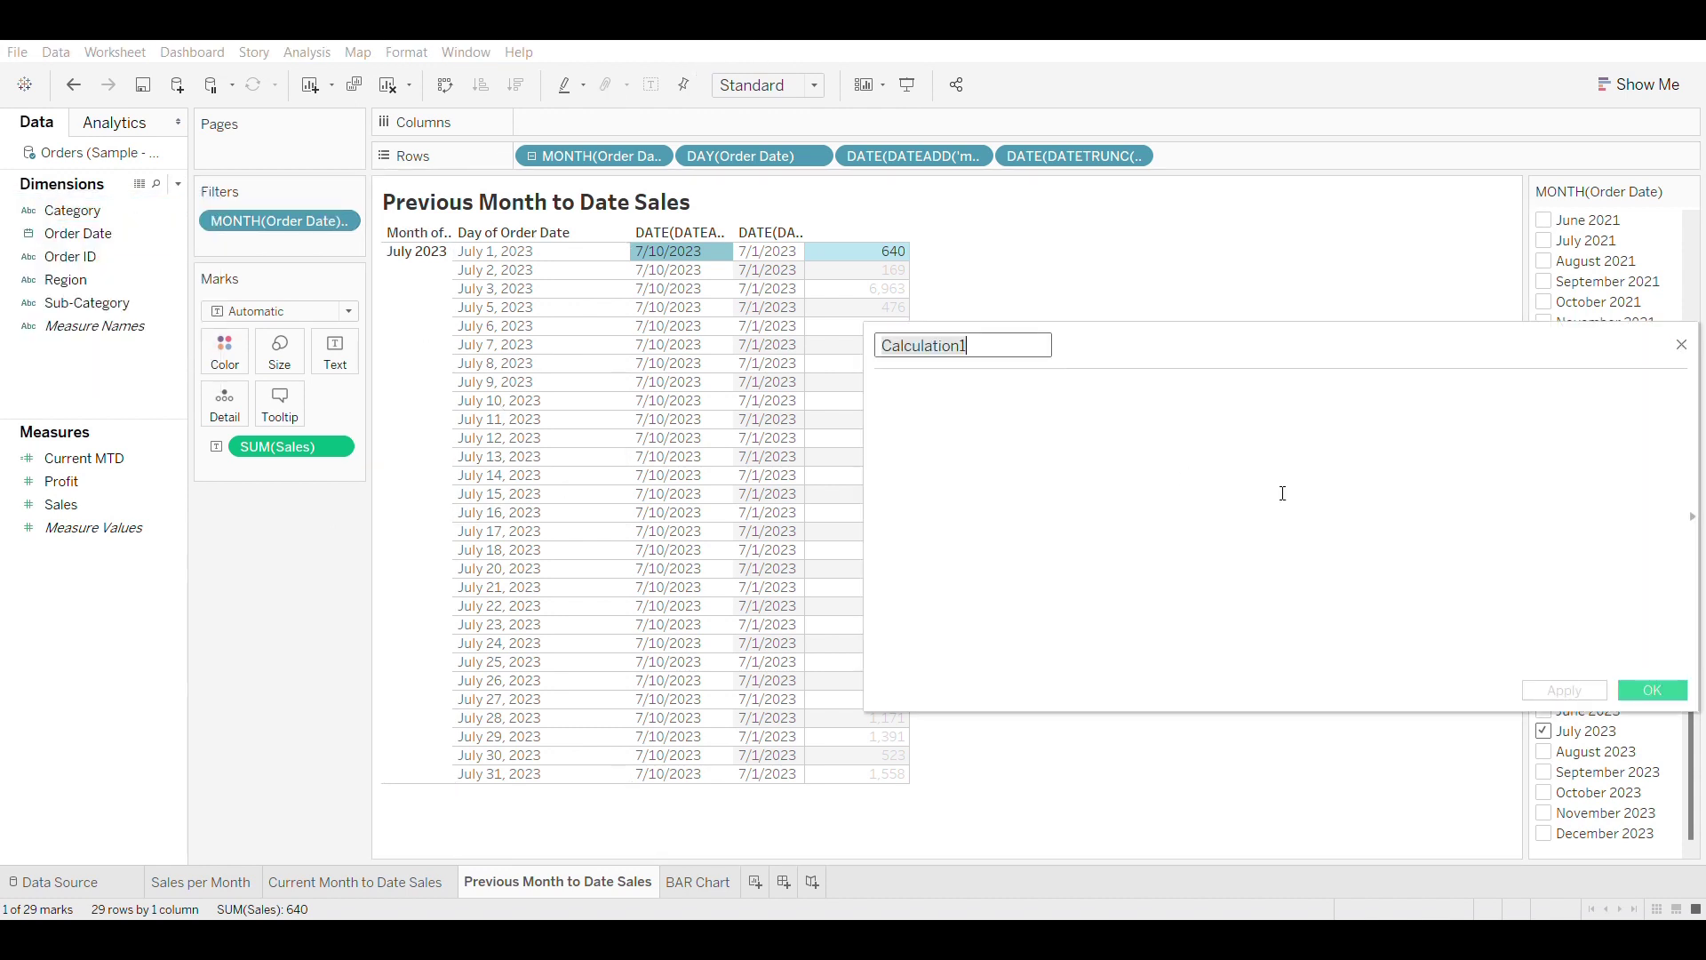
pyautogui.write('Previous MTD')
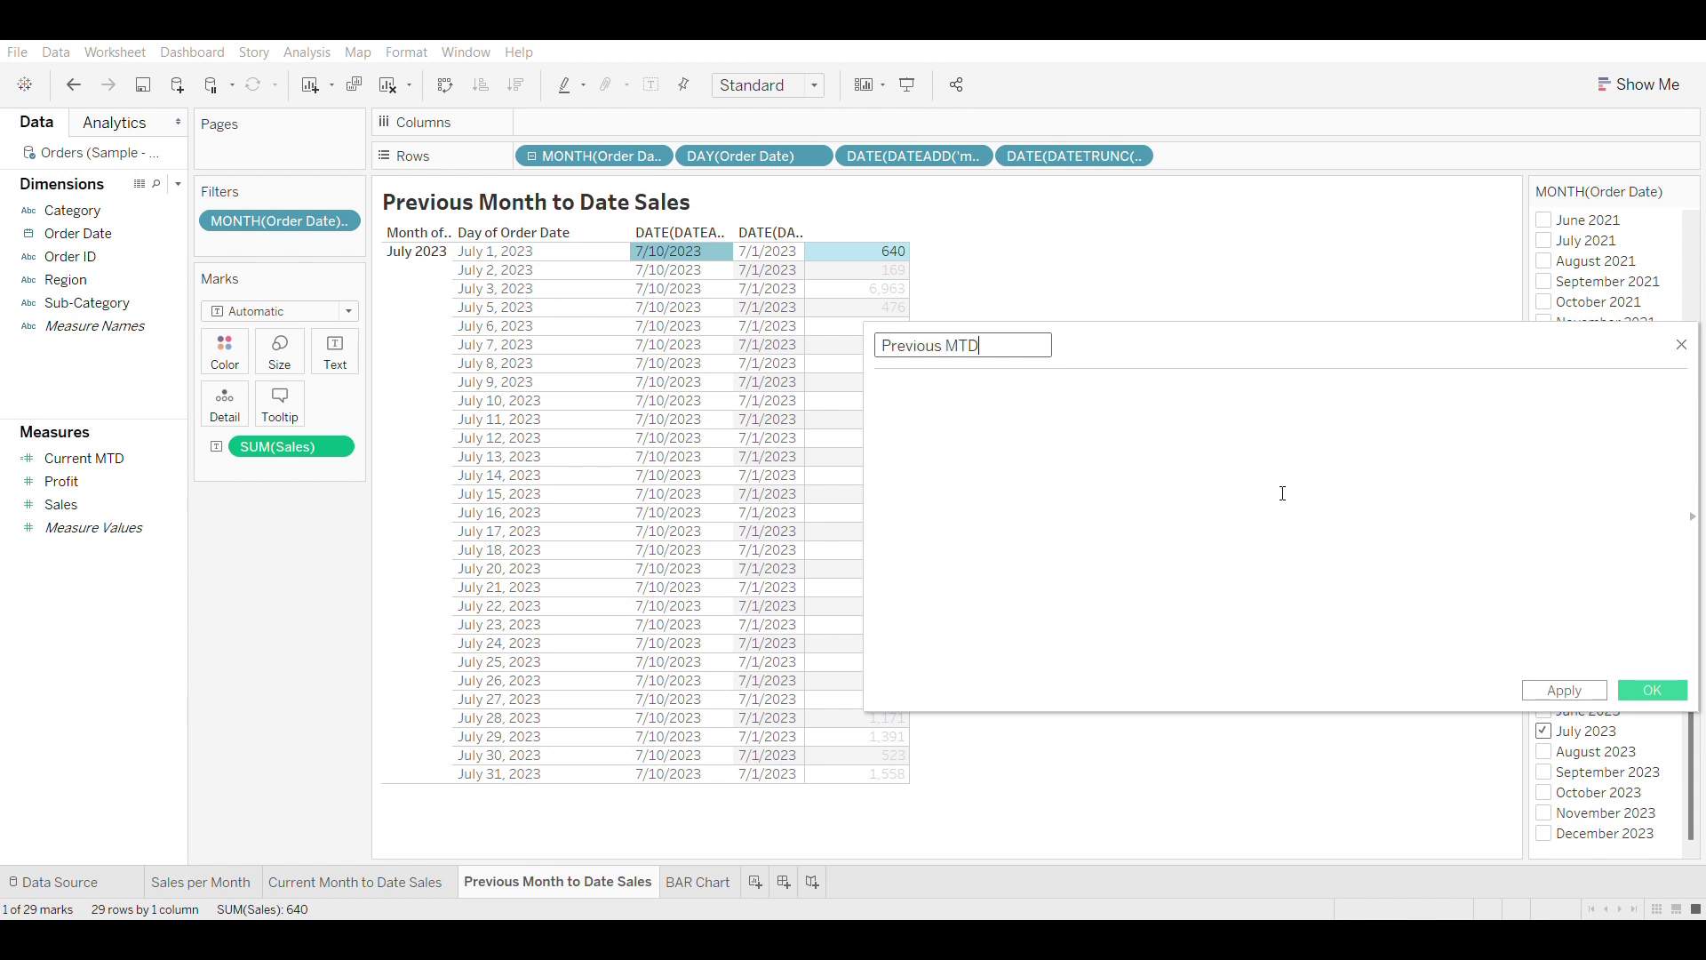
pyautogui.moveTo(1168, 354); pyautogui.dragTo(1213, 332)
pyautogui.click(988, 384)
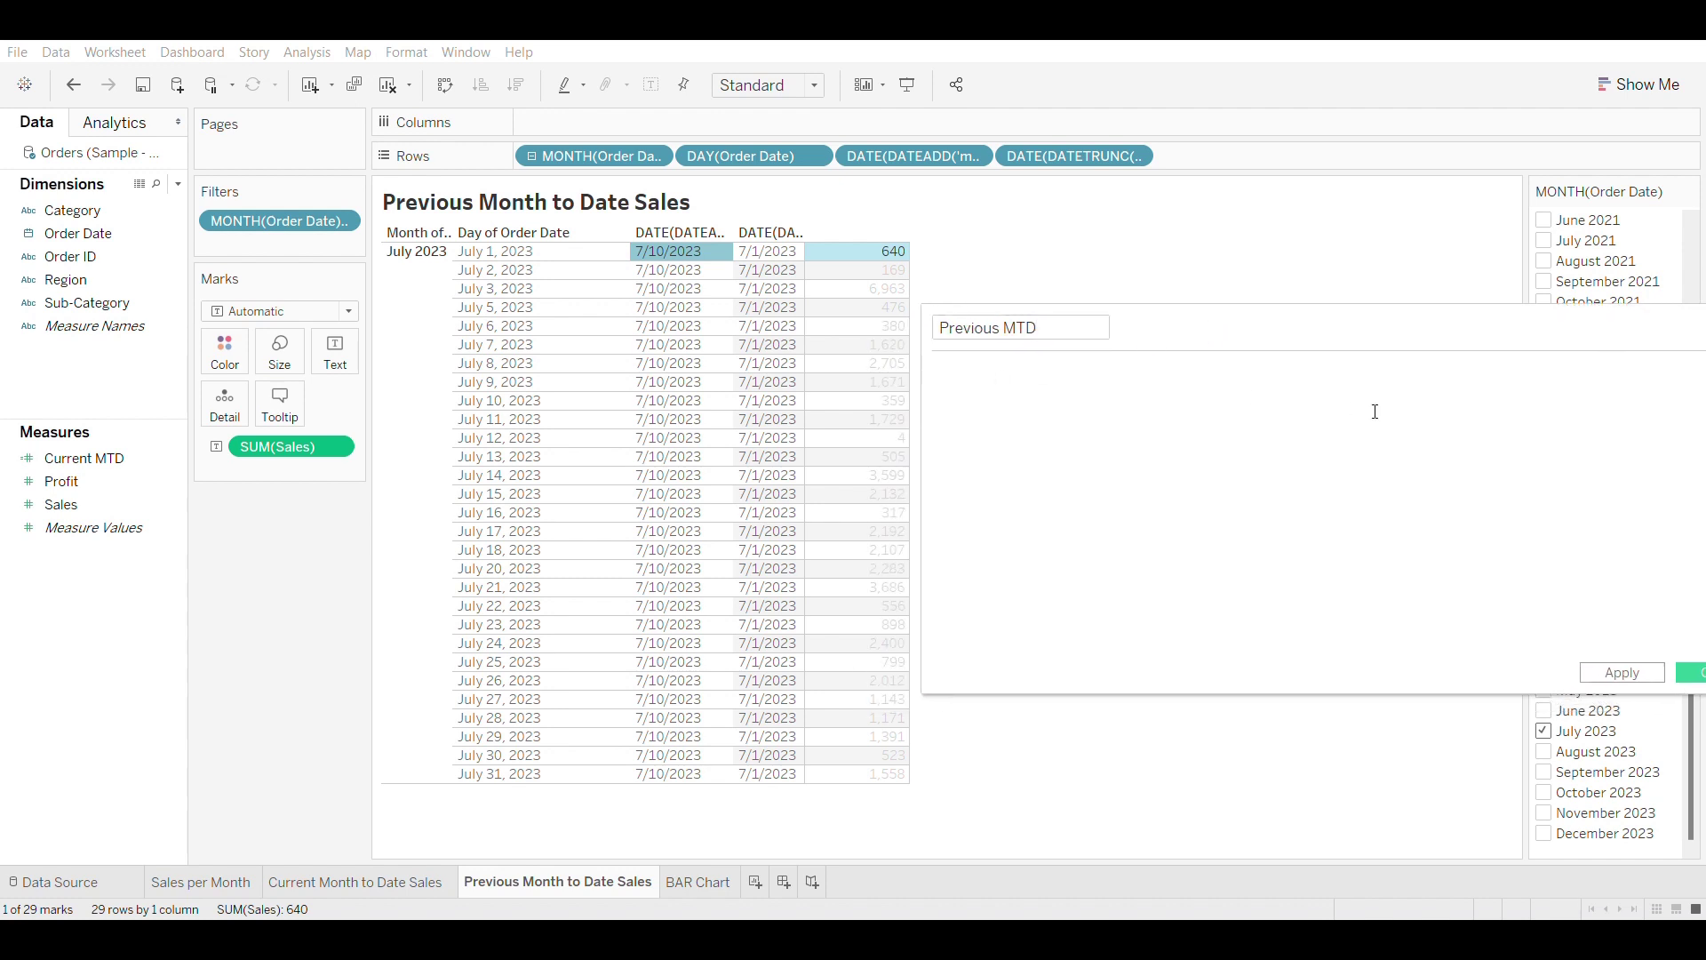
pyautogui.hotkey('ctrl', 'v')
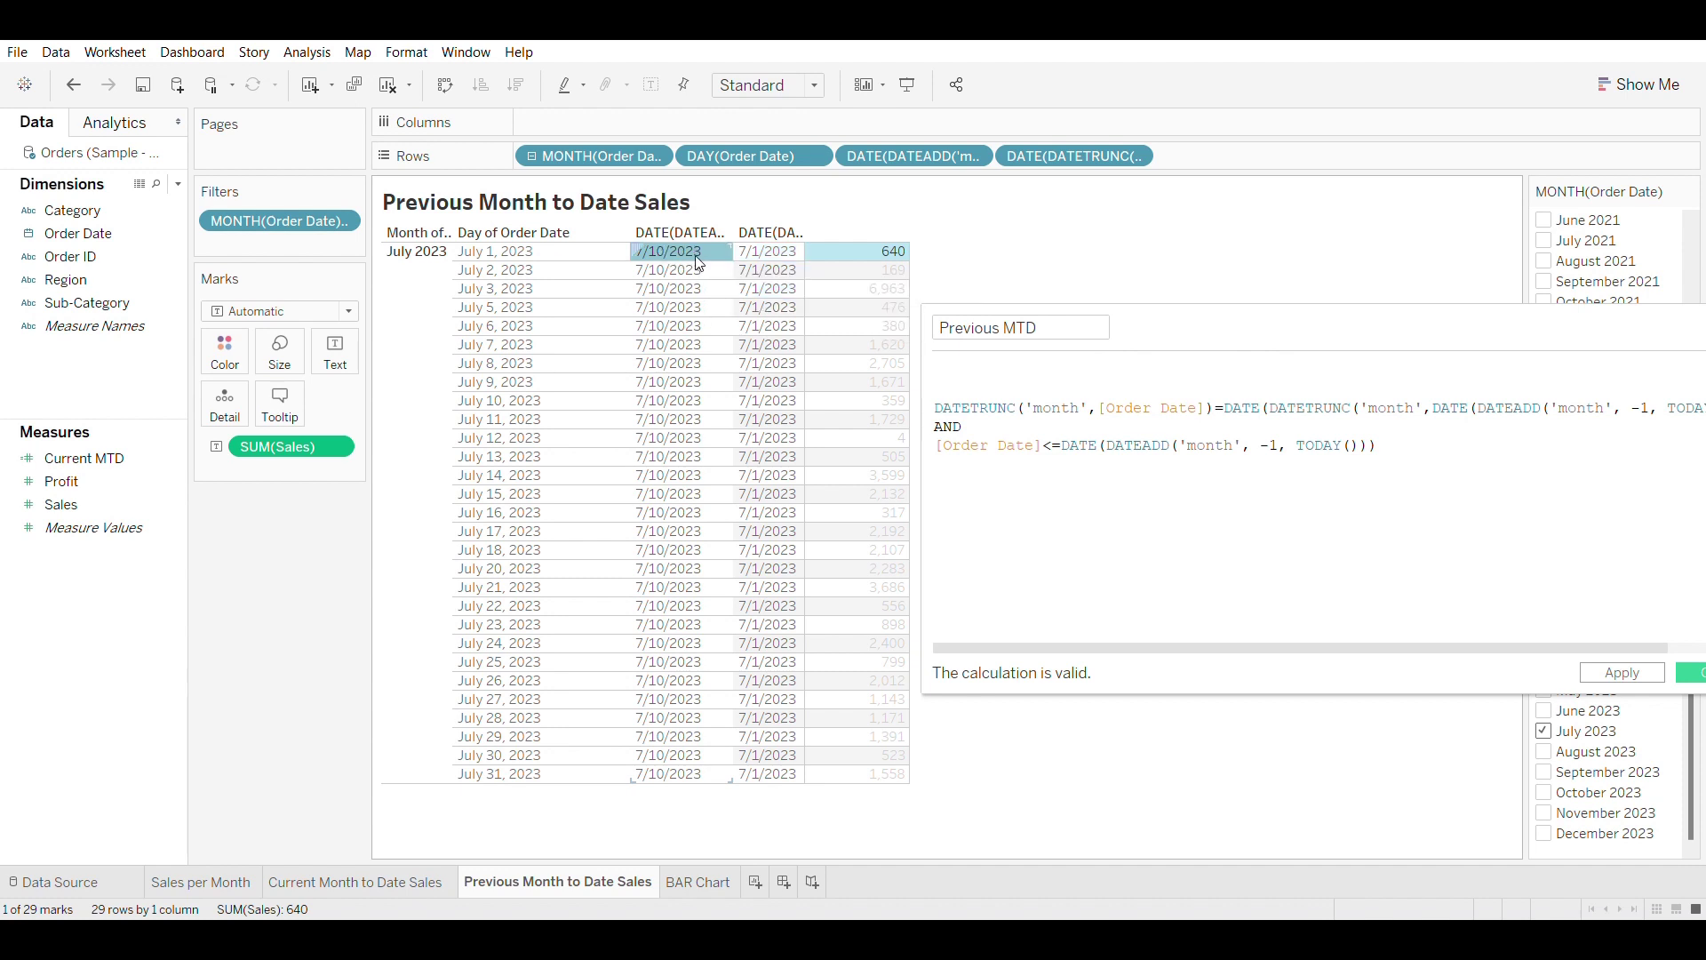
# Step: Wrap the condition as IF … THEN [Sales] END
pyautogui.moveTo(696, 261)
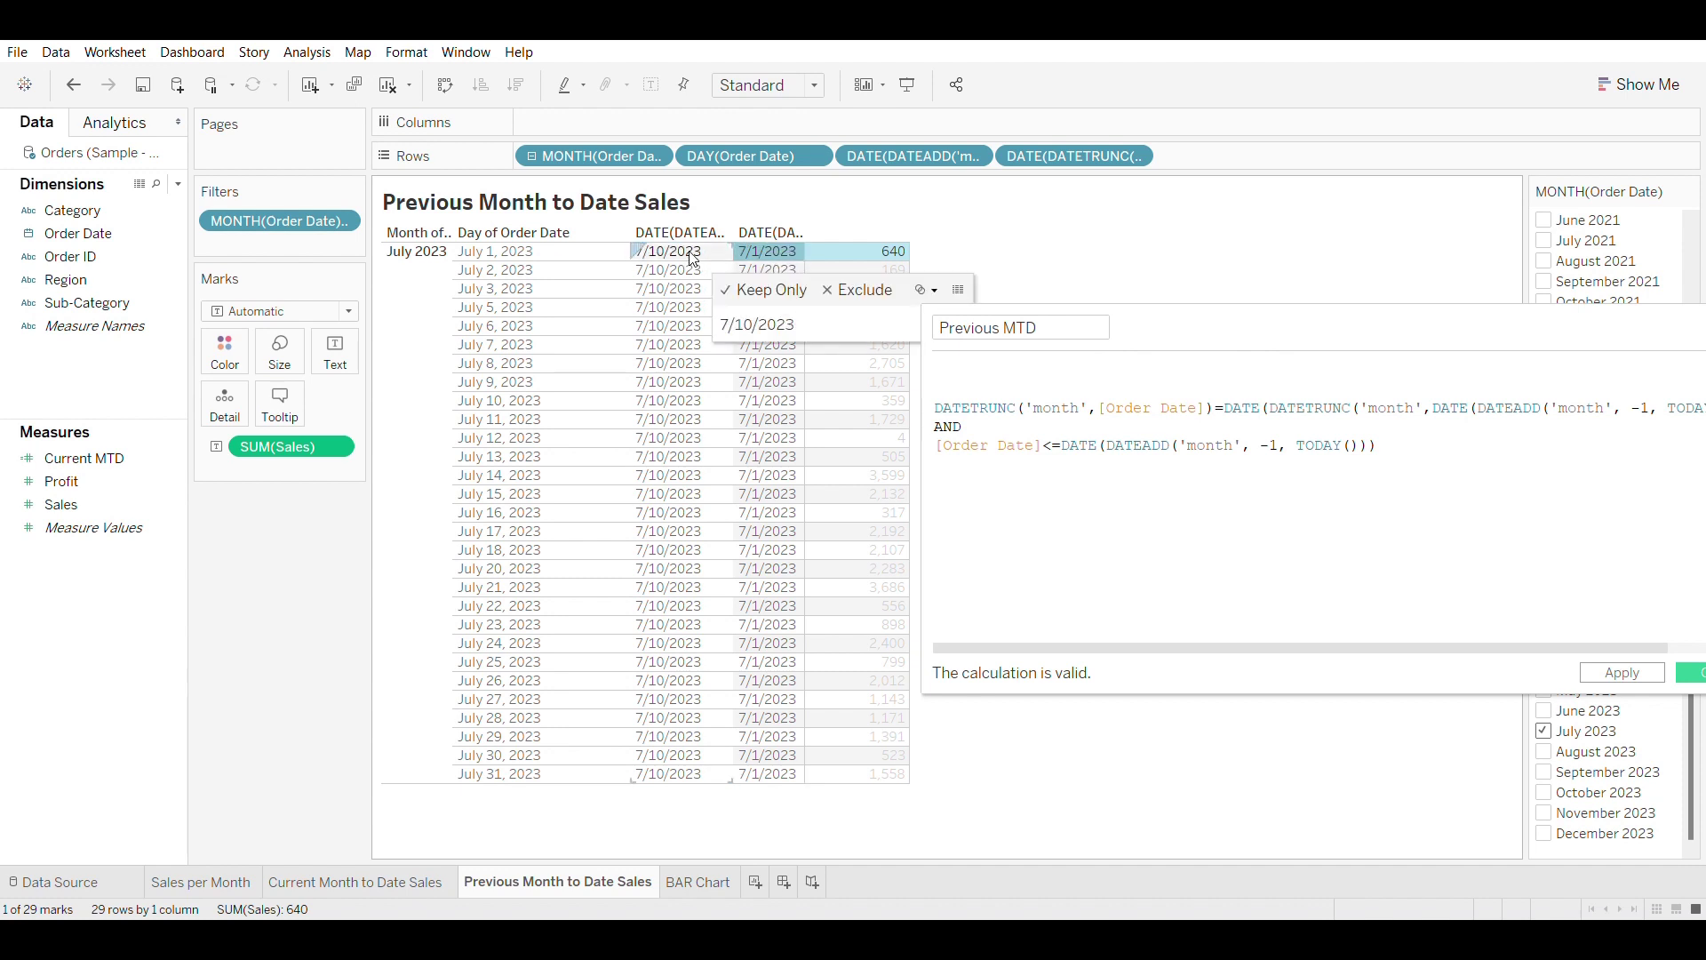
pyautogui.click(960, 363)
pyautogui.write('IF')
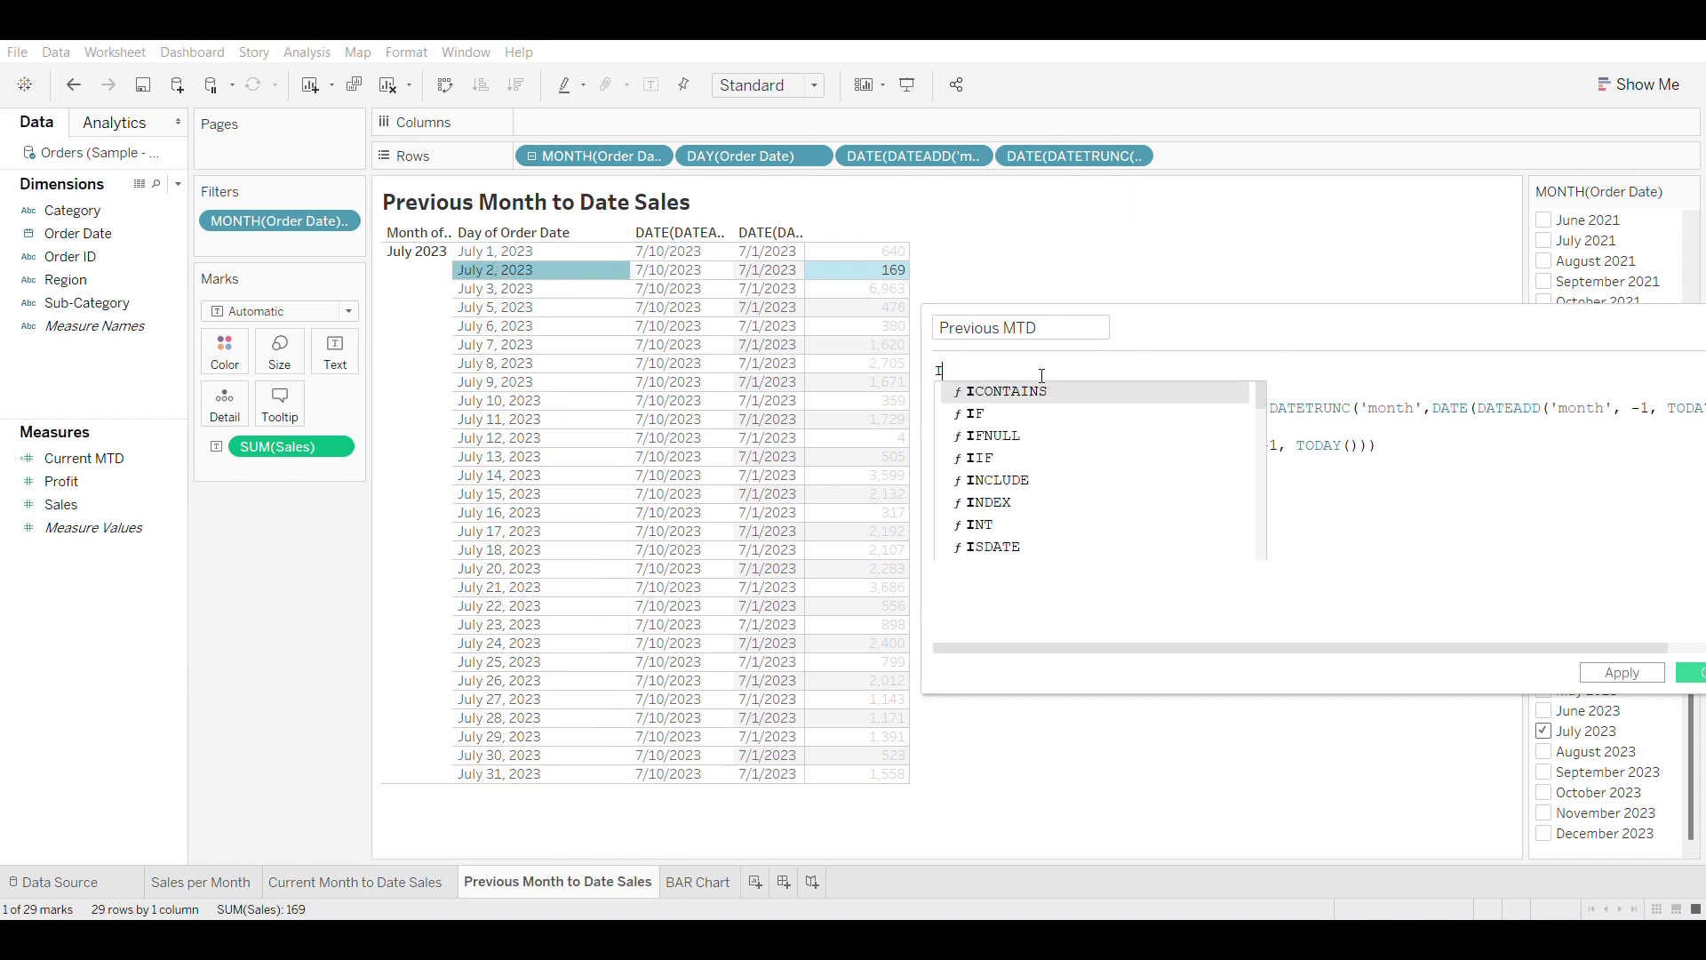
pyautogui.click(1391, 447)
pyautogui.press('Return')
pyautogui.write('The')
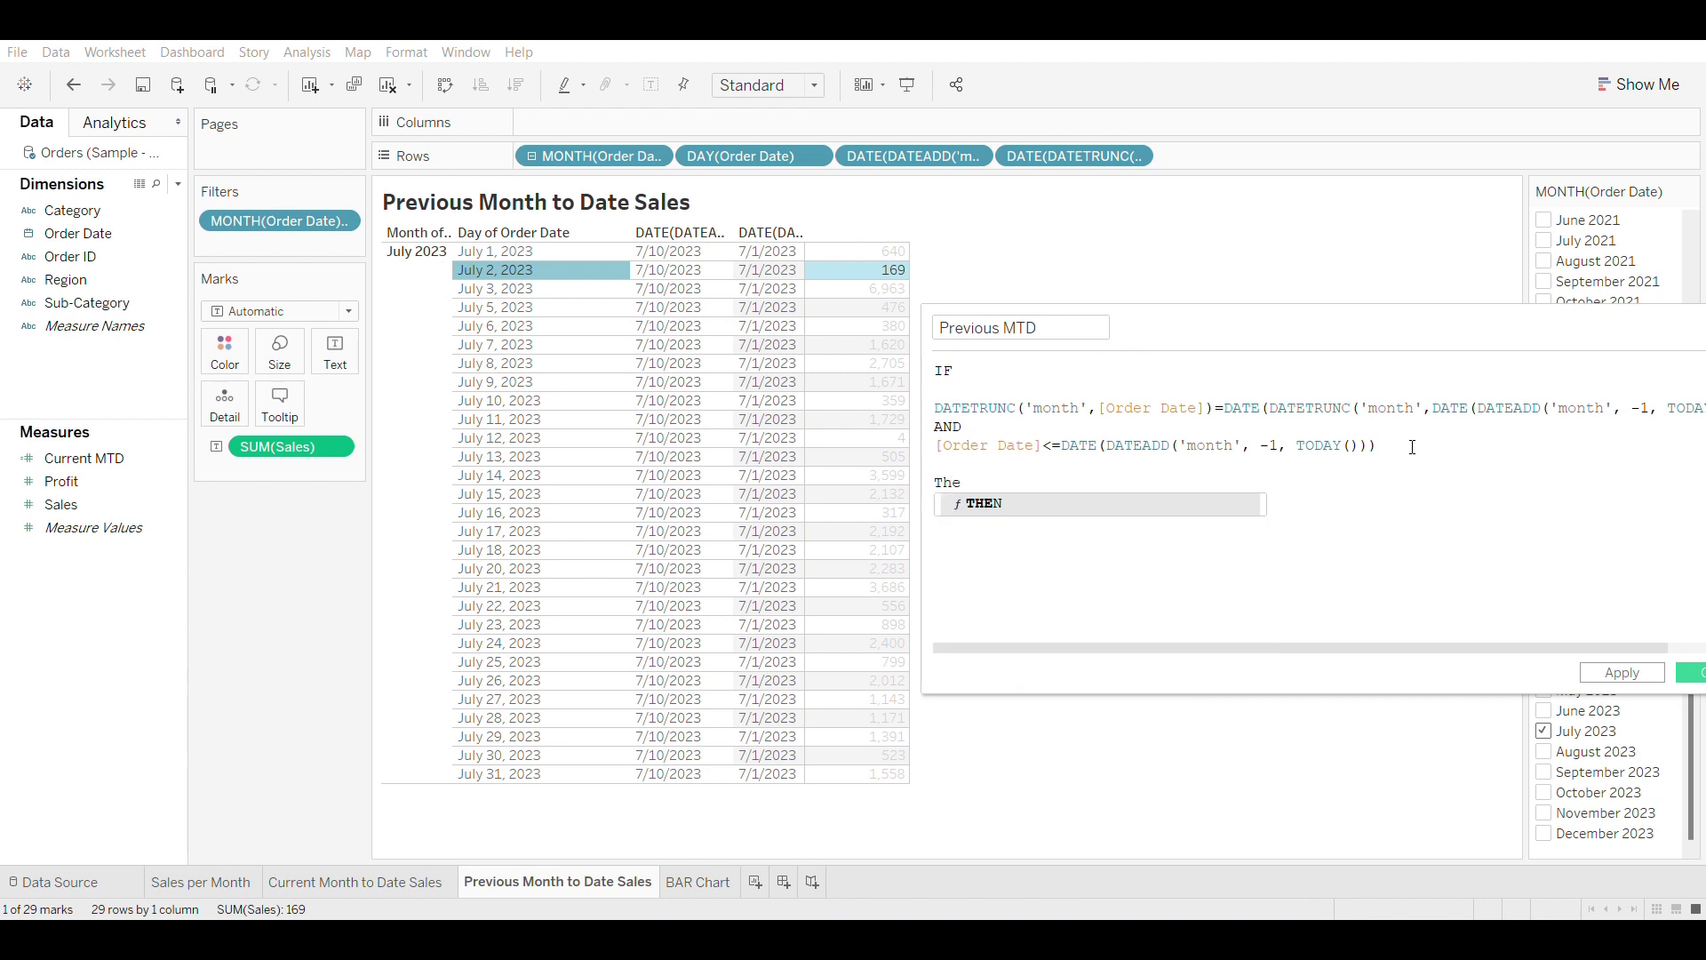
pyautogui.press('Return')
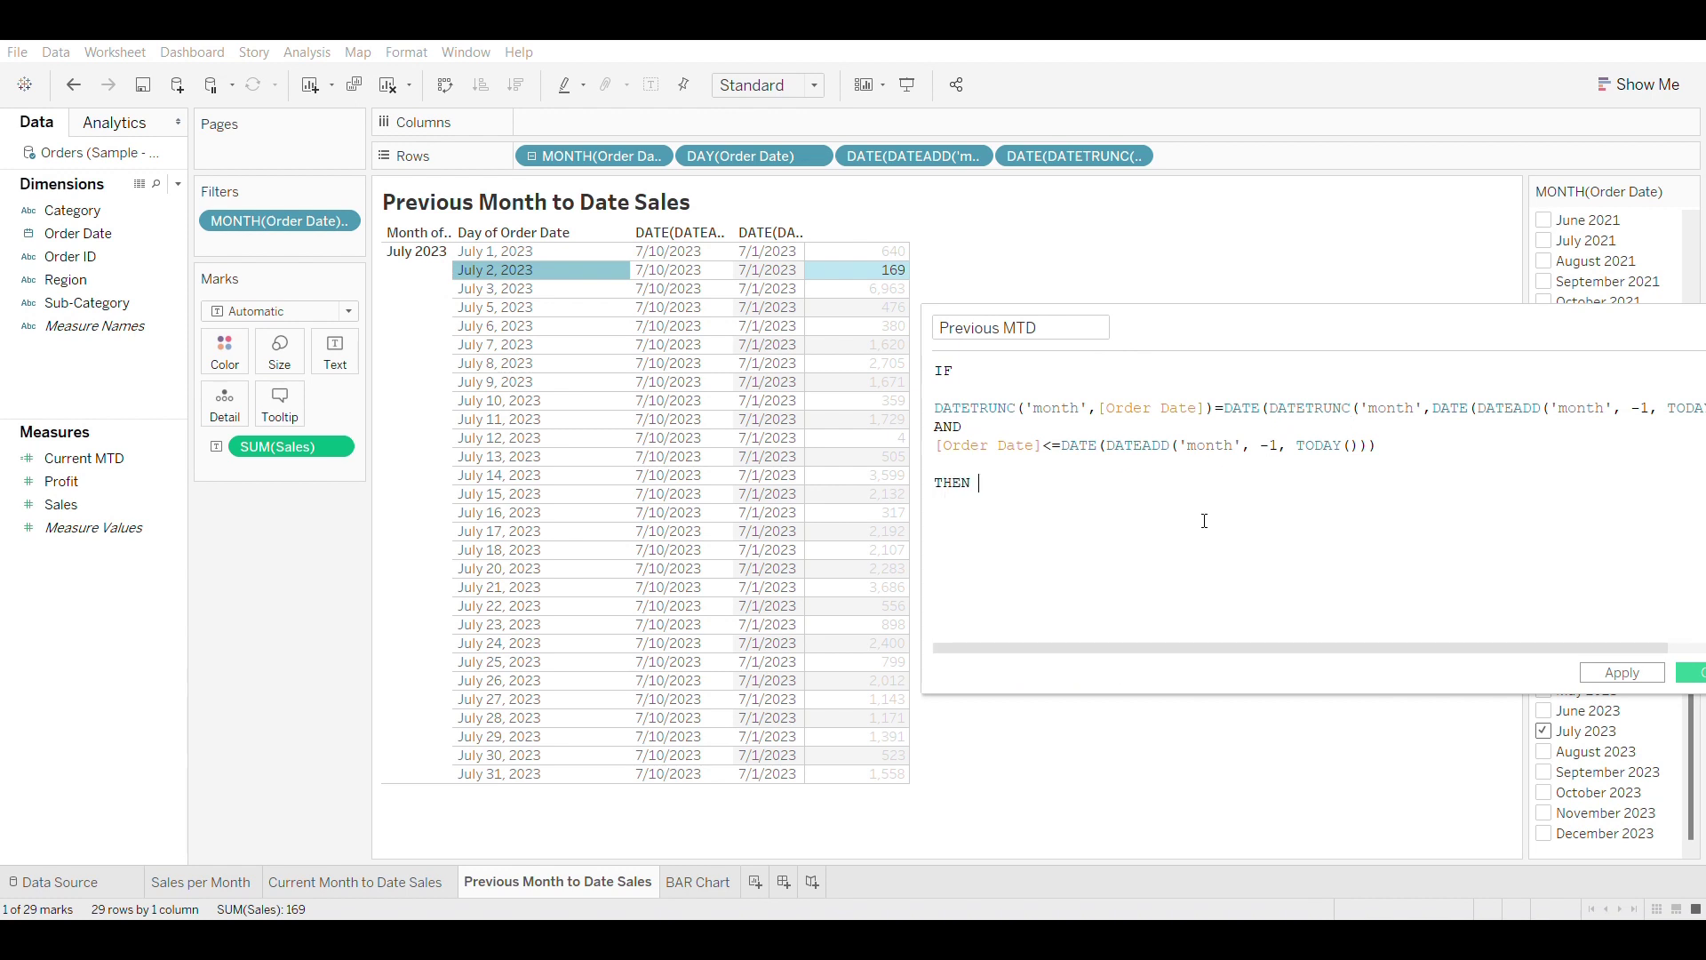
pyautogui.write('Sal')
pyautogui.press('Return')
pyautogui.write('E')
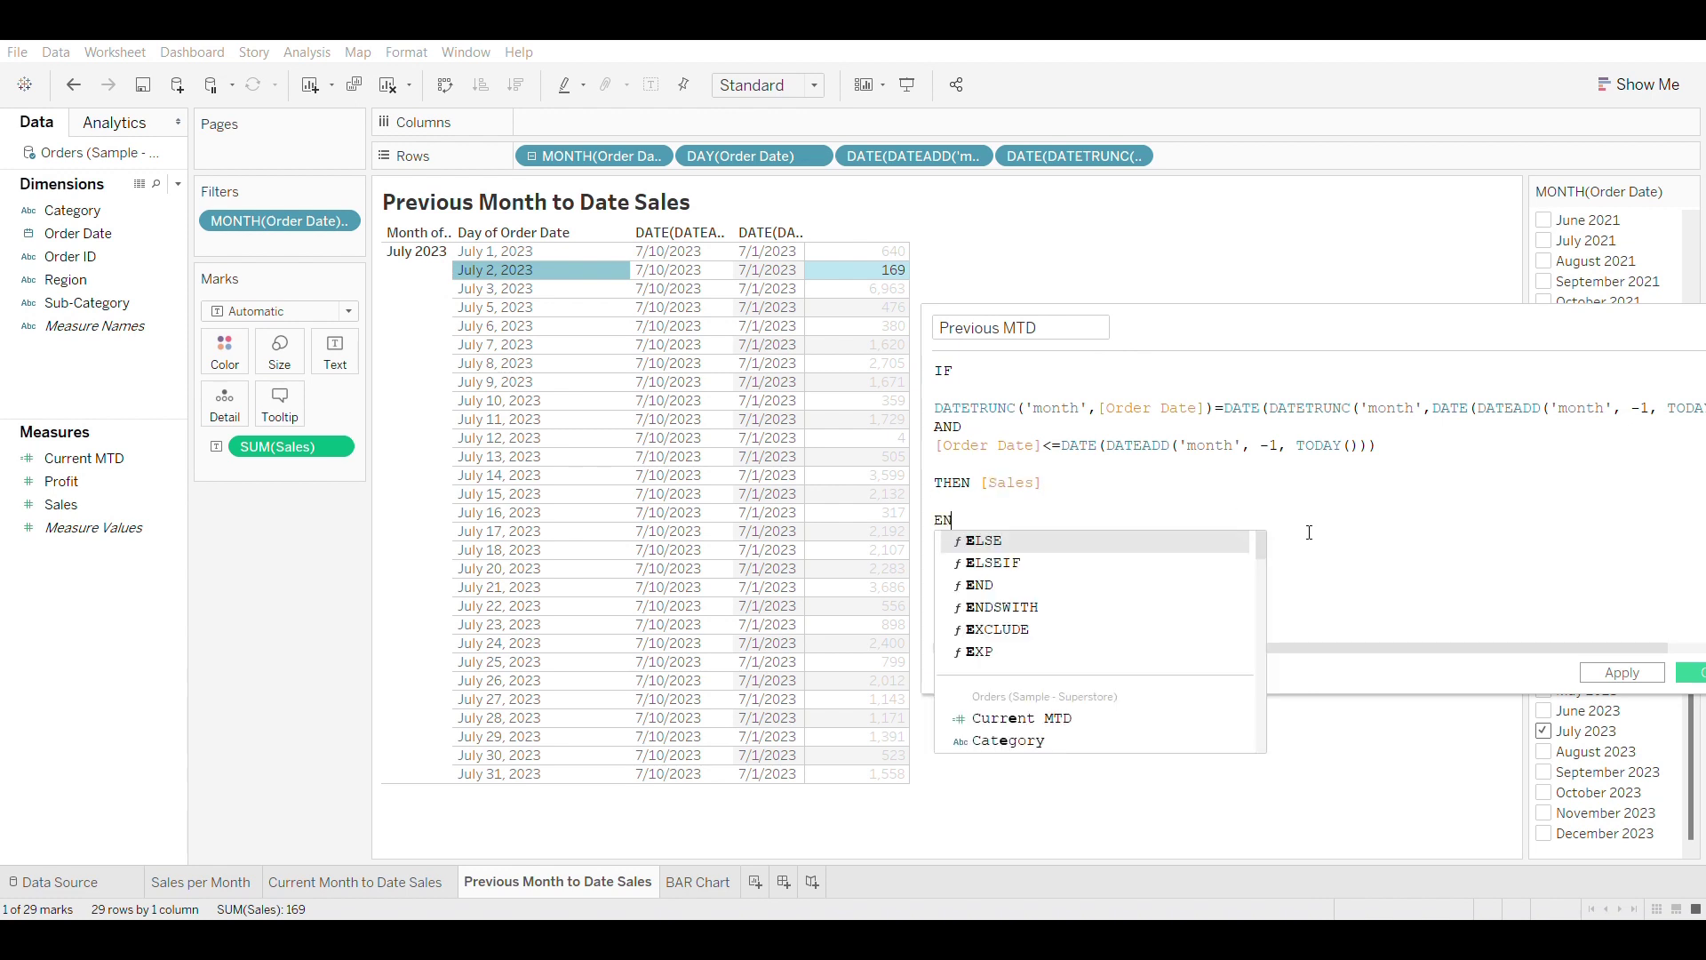
pyautogui.write('N')
pyautogui.click(1063, 541)
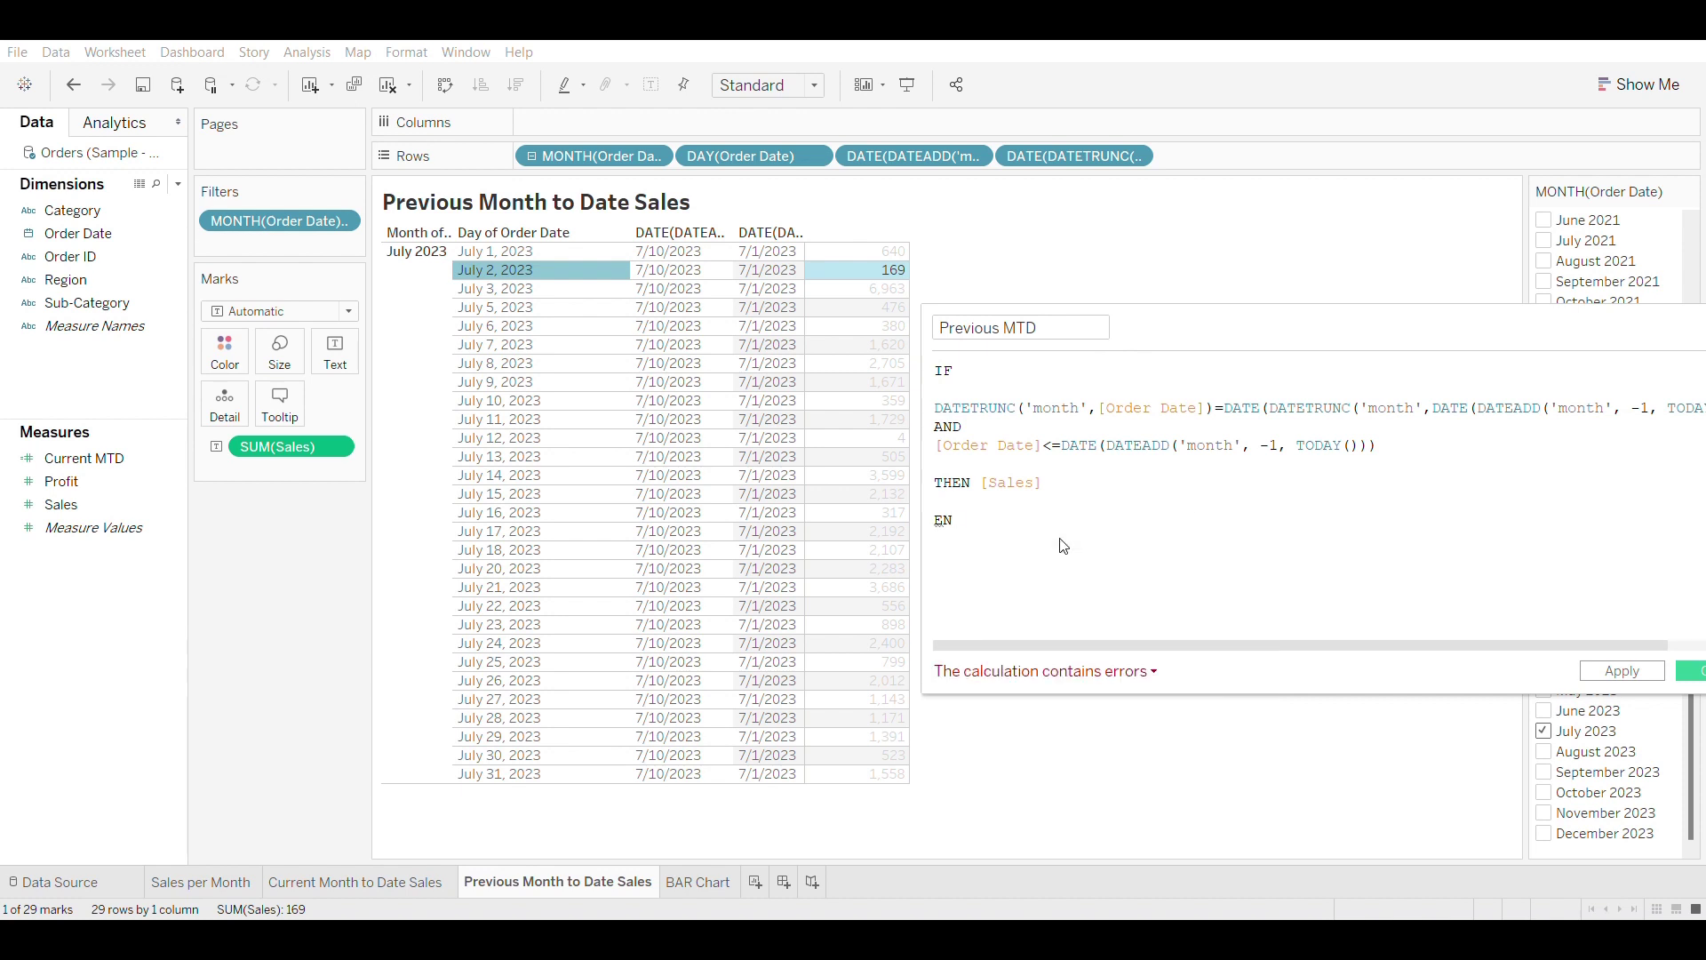
# Step: Review the formula's conditions, bring the editor fully into view, and save Previous MTD
pyautogui.moveTo(1377, 445); pyautogui.dragTo(954, 408)
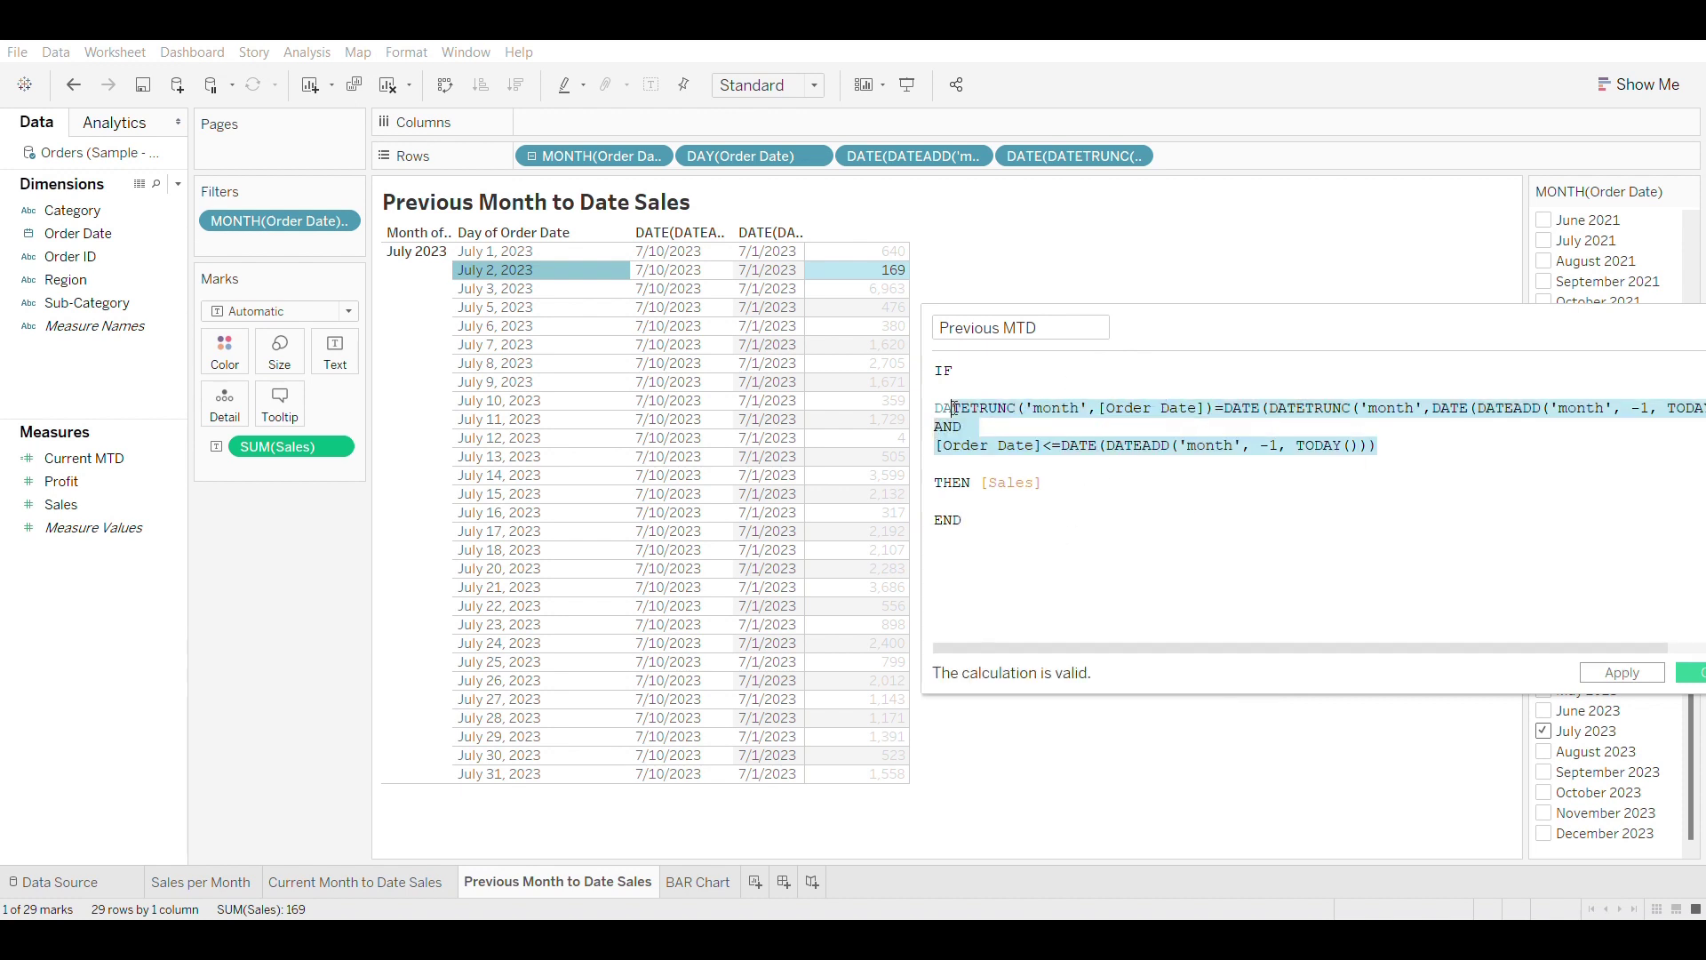
pyautogui.moveTo(1074, 486); pyautogui.dragTo(932, 487)
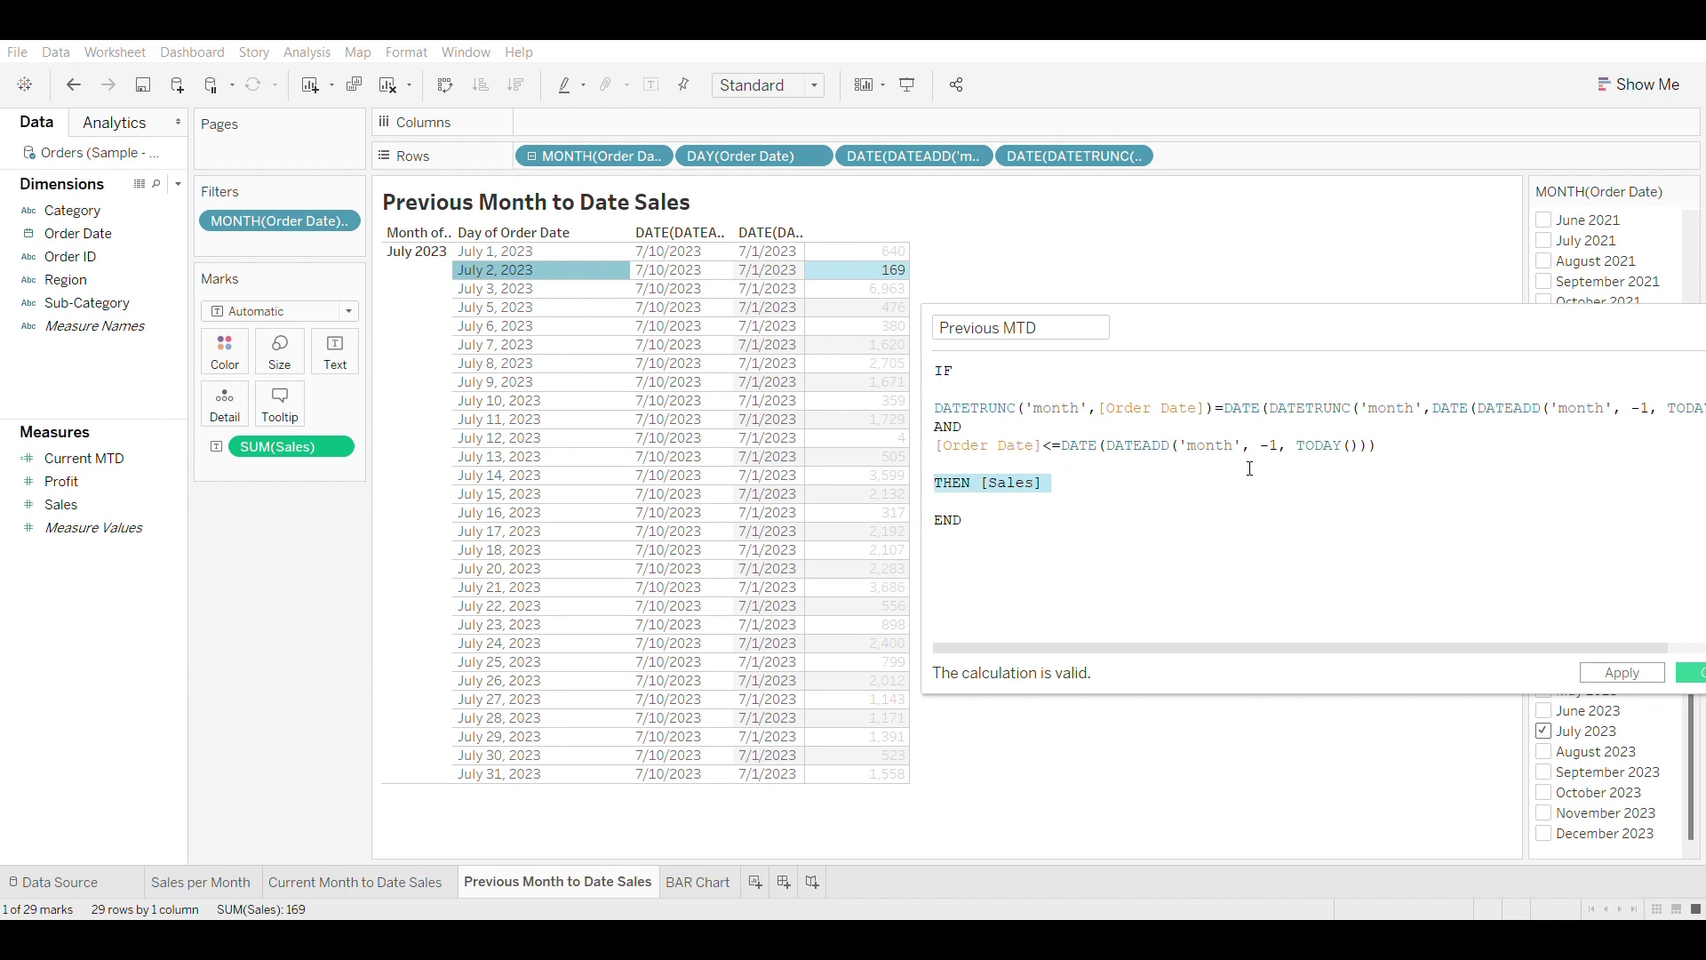
pyautogui.moveTo(1382, 451); pyautogui.dragTo(942, 401)
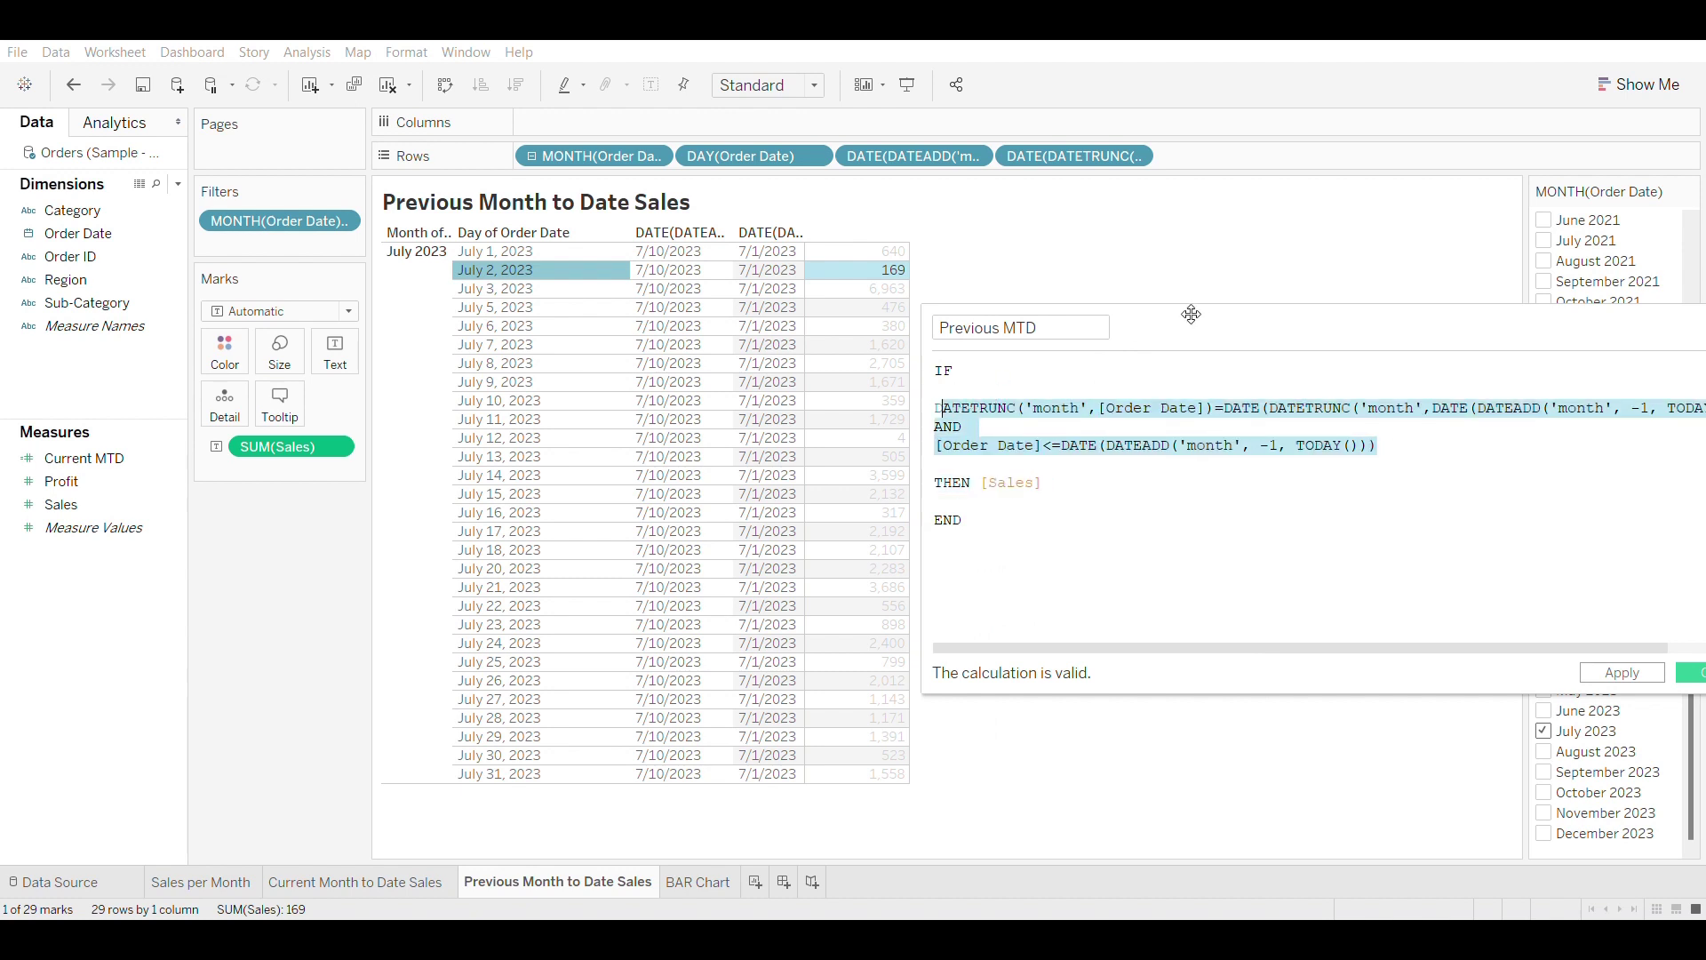
pyautogui.moveTo(1192, 314); pyautogui.dragTo(933, 314)
pyautogui.click(955, 514)
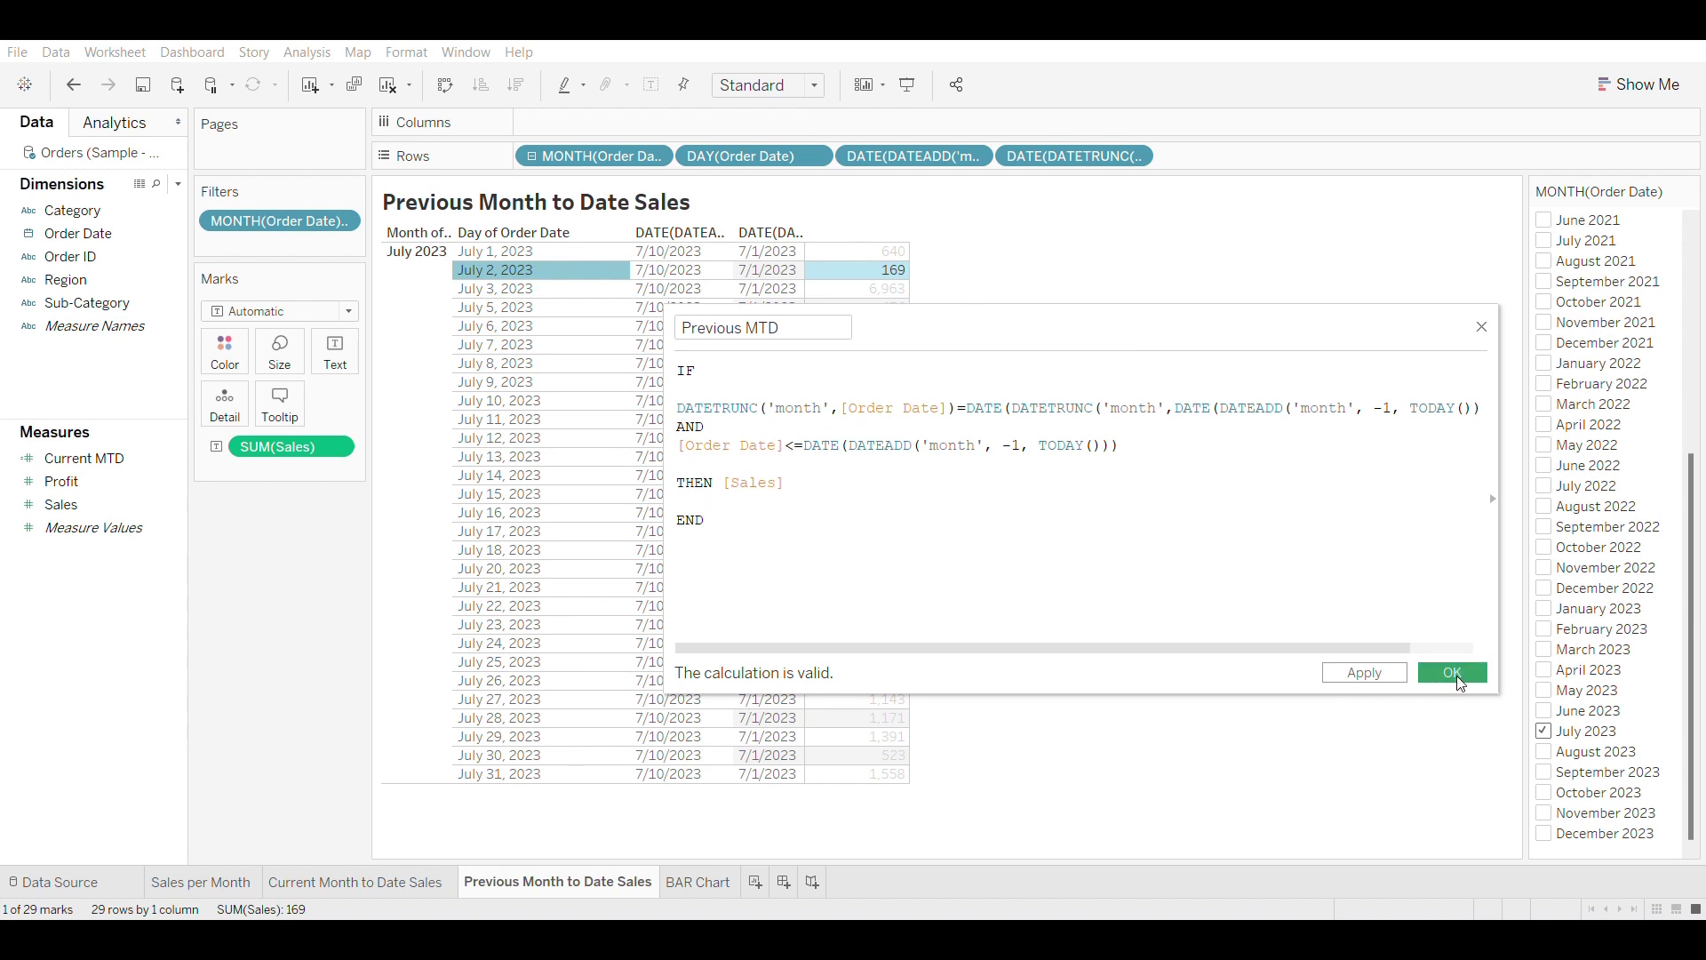
pyautogui.click(1457, 678)
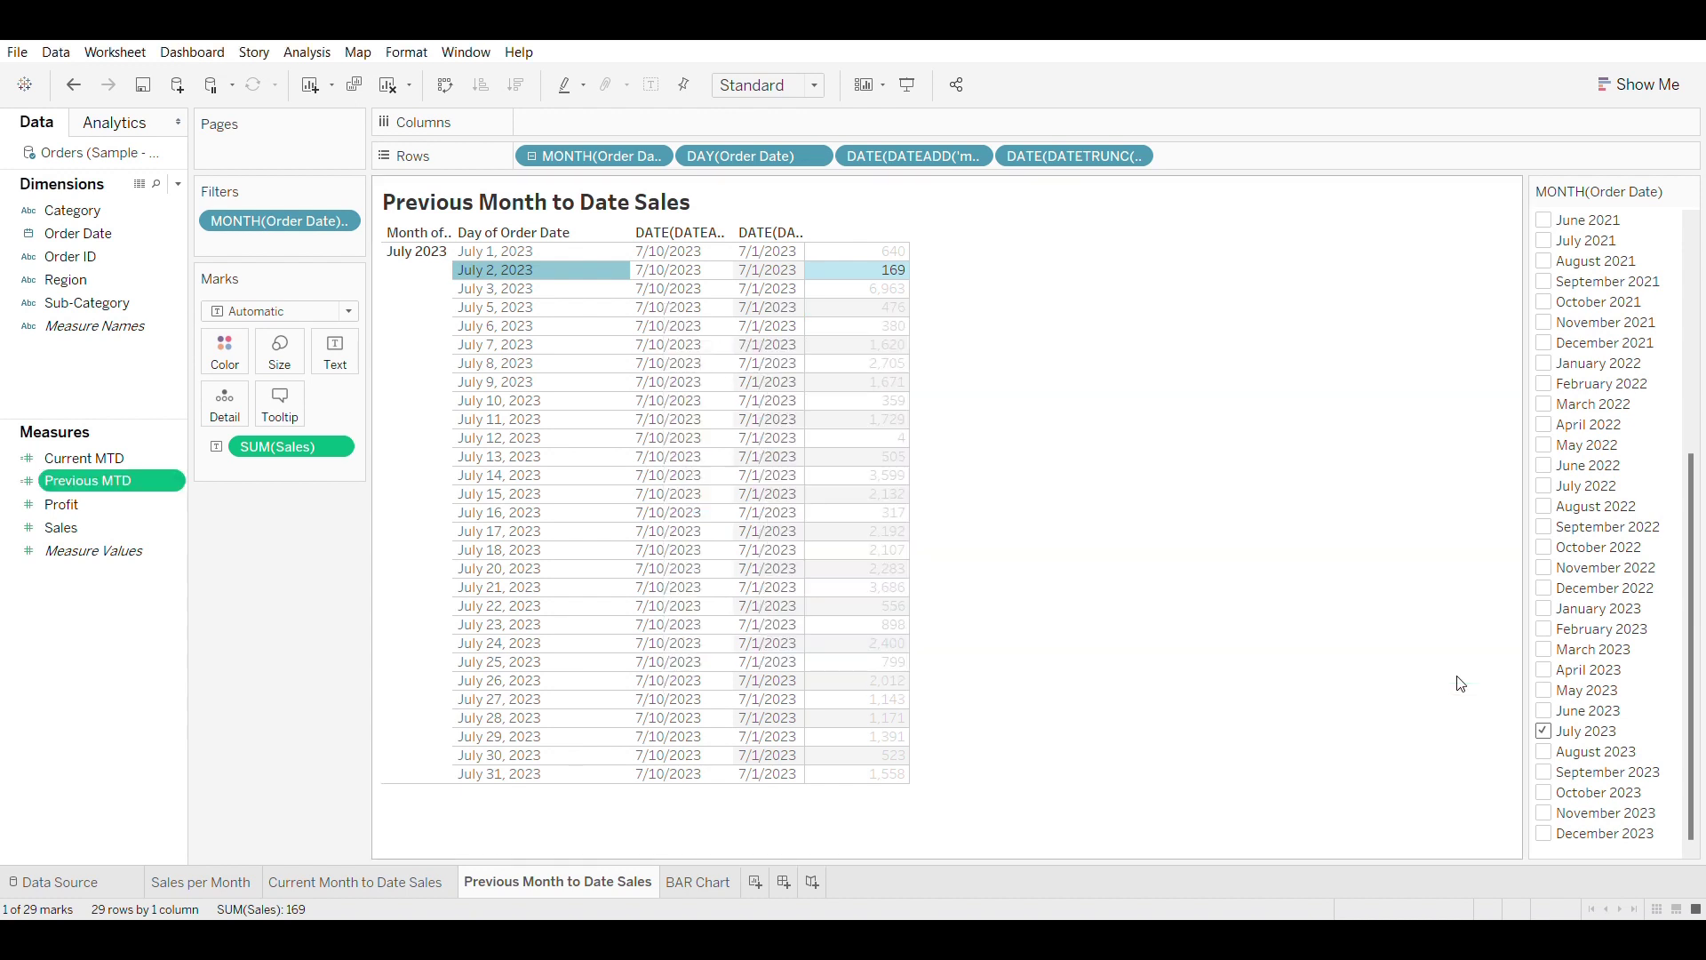
# Step: Add Previous MTD as a column beside Sales in the table
pyautogui.doubleClick(89, 481)
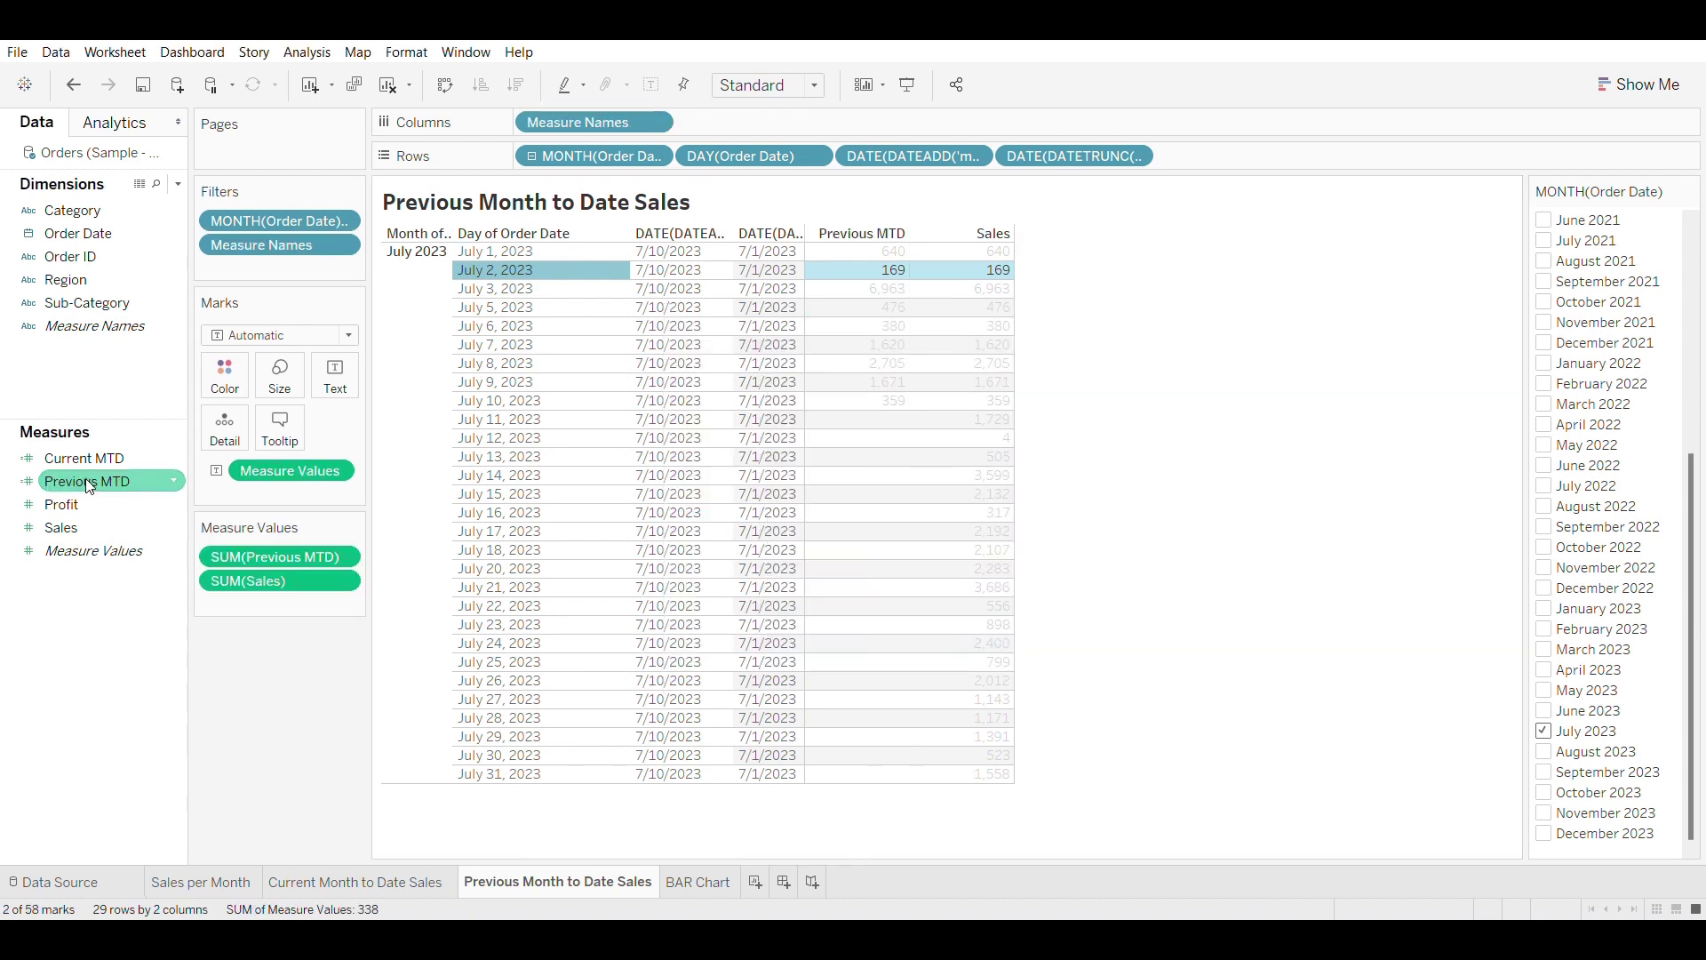
pyautogui.click(866, 236)
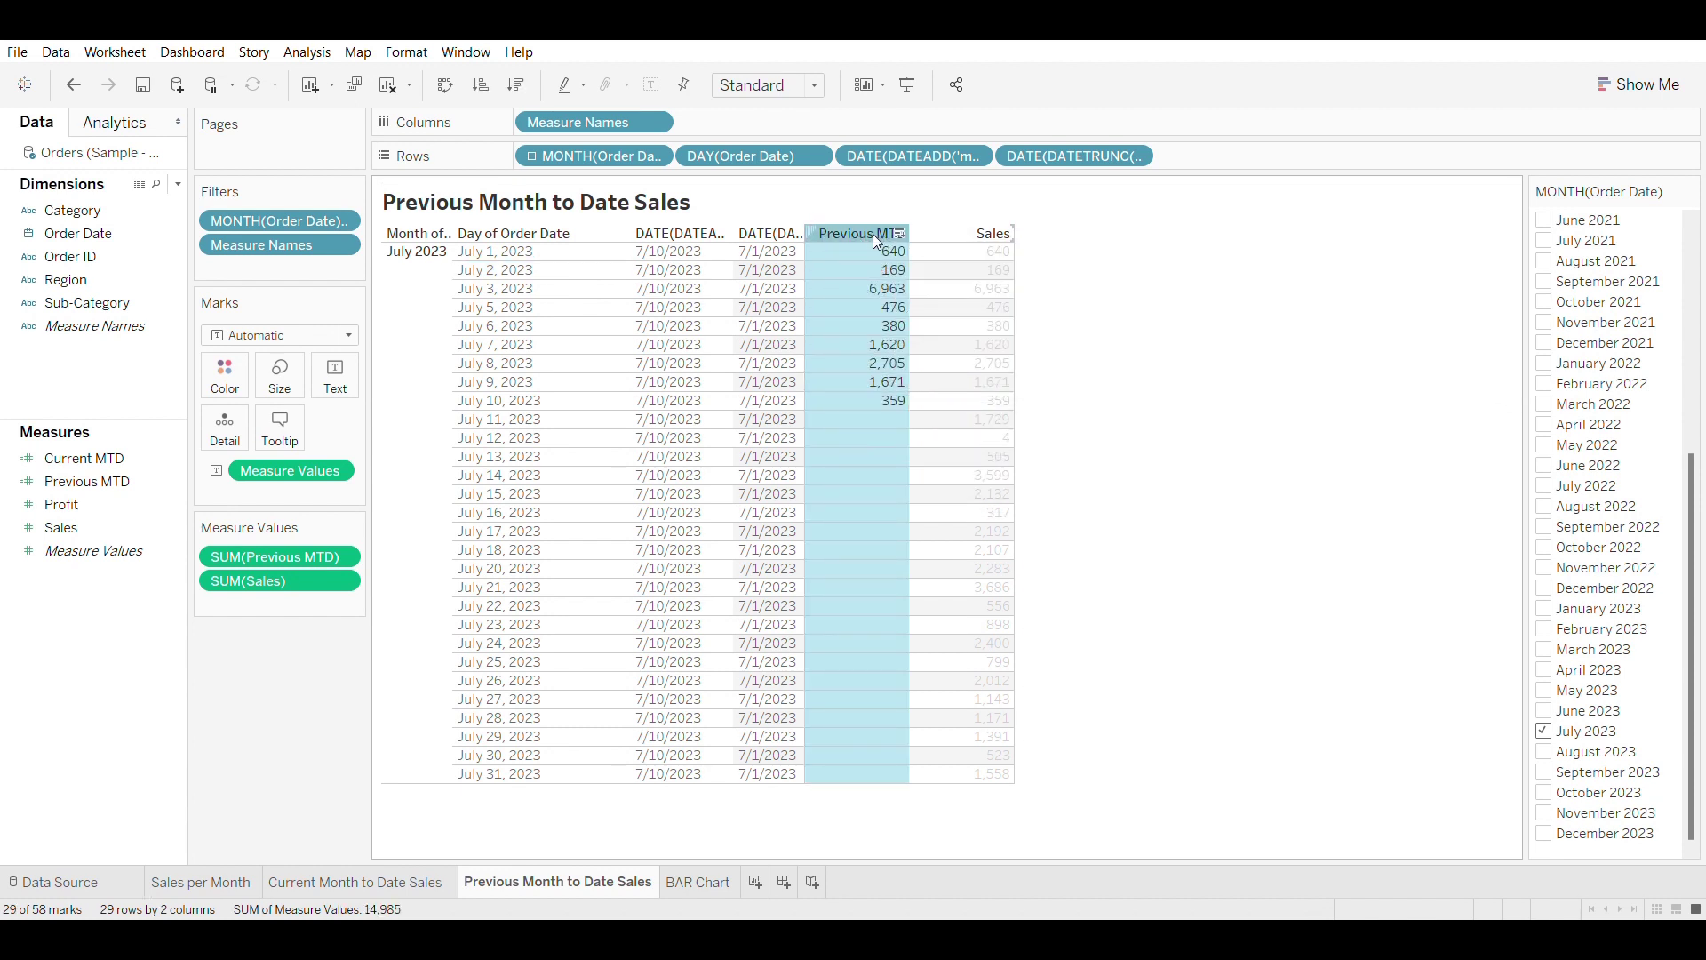
pyautogui.moveTo(877, 258)
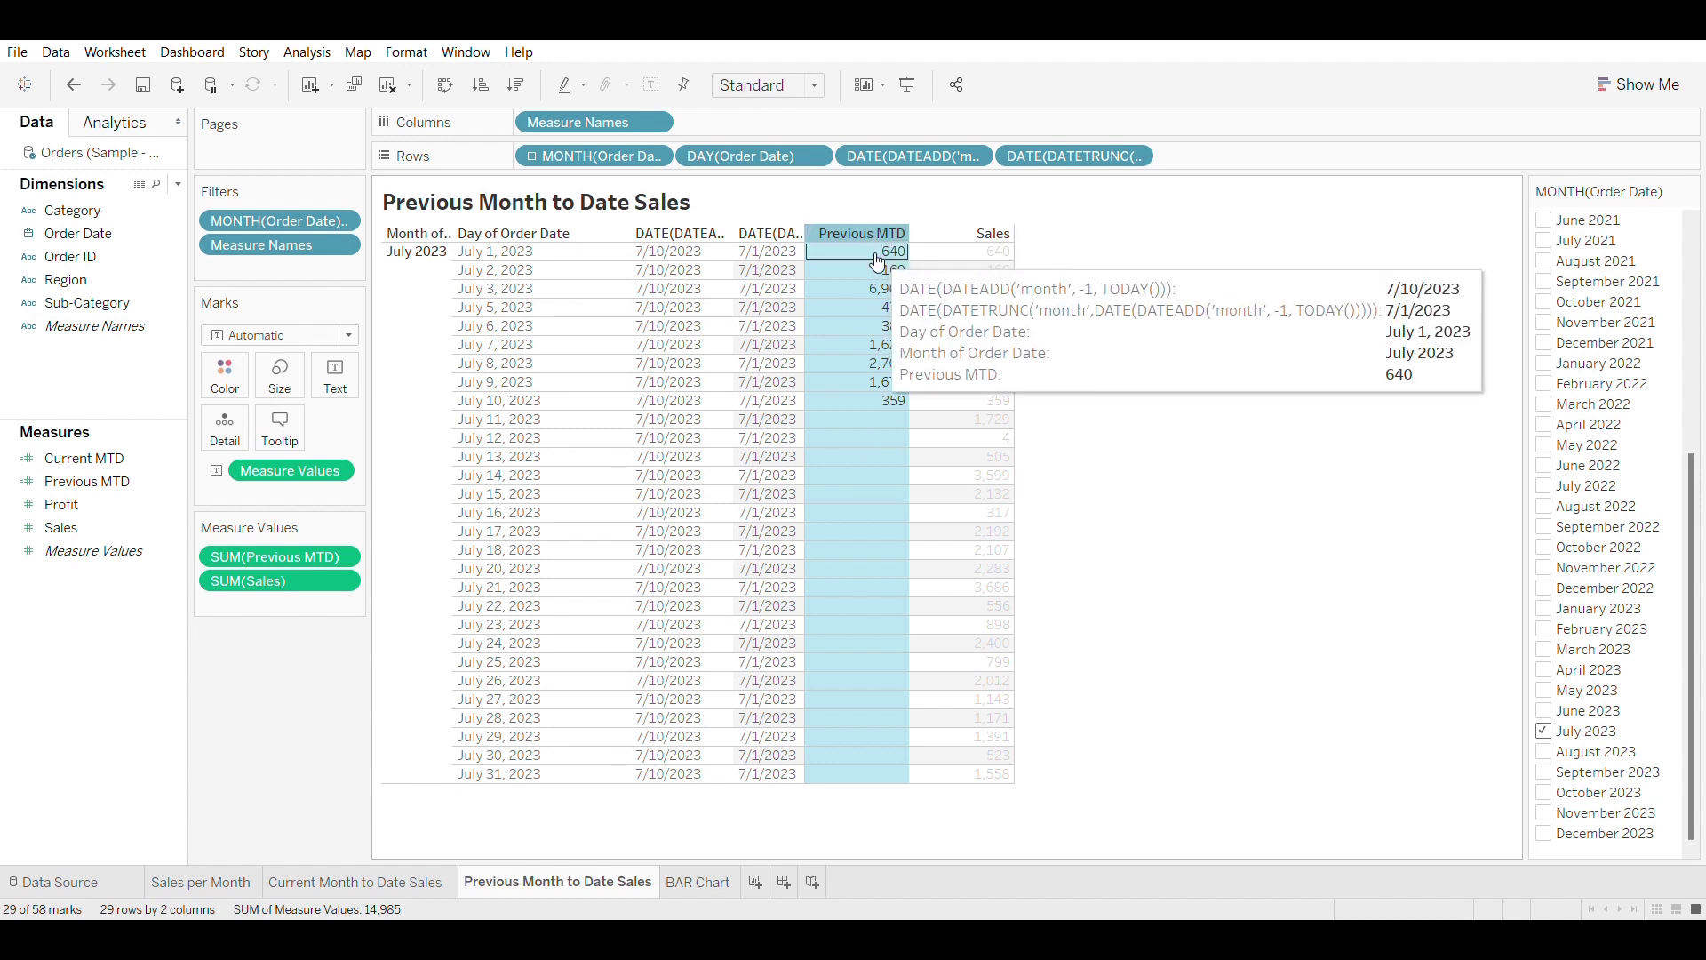
# Step: Select the July 1 and July 10, 2023 rows to compare their Previous MTD values
pyautogui.click(520, 252)
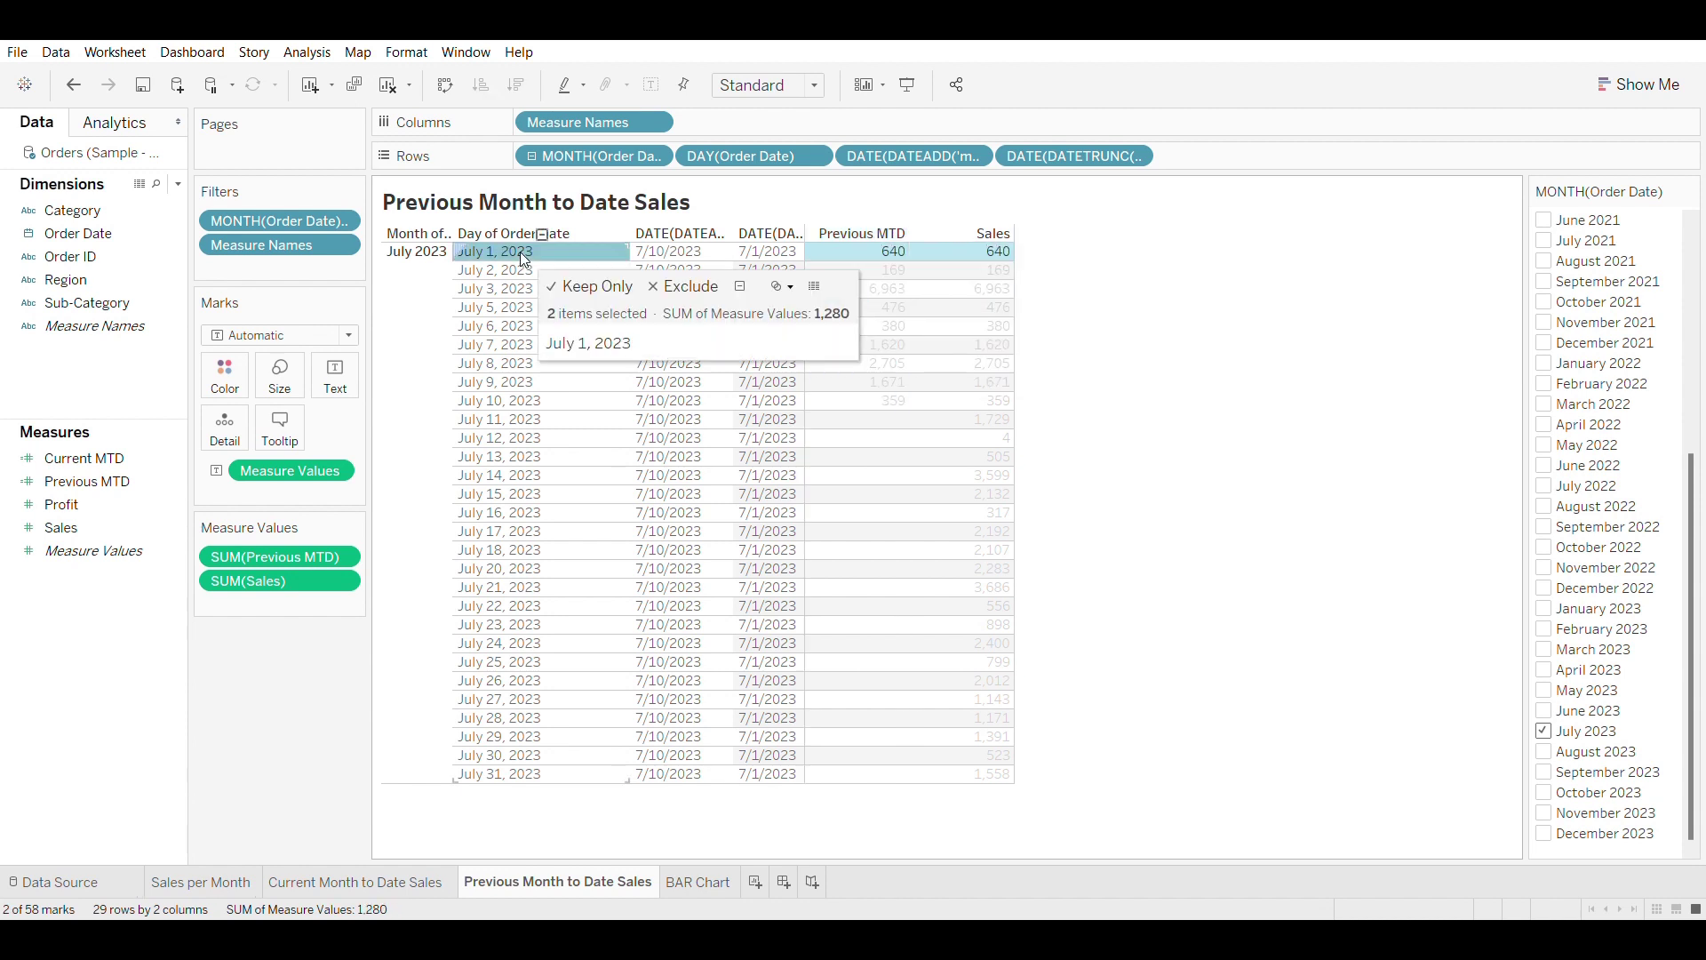
pyautogui.click(506, 402)
pyautogui.moveTo(523, 263)
pyautogui.moveTo(503, 414)
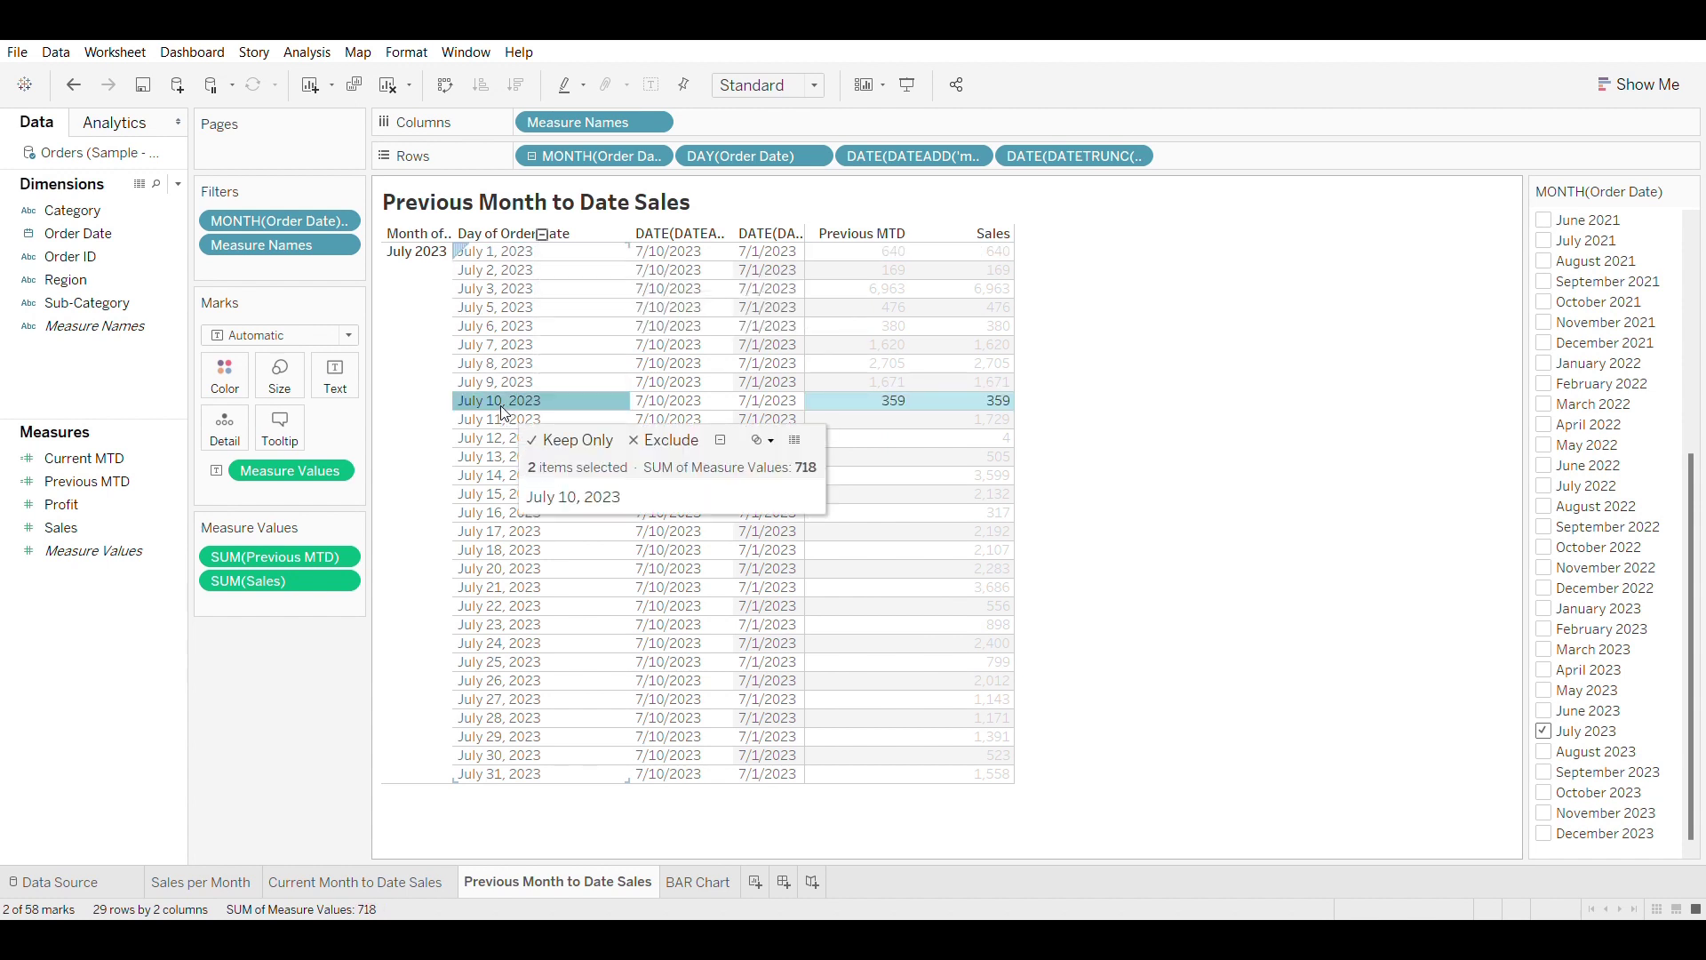
pyautogui.moveTo(896, 261)
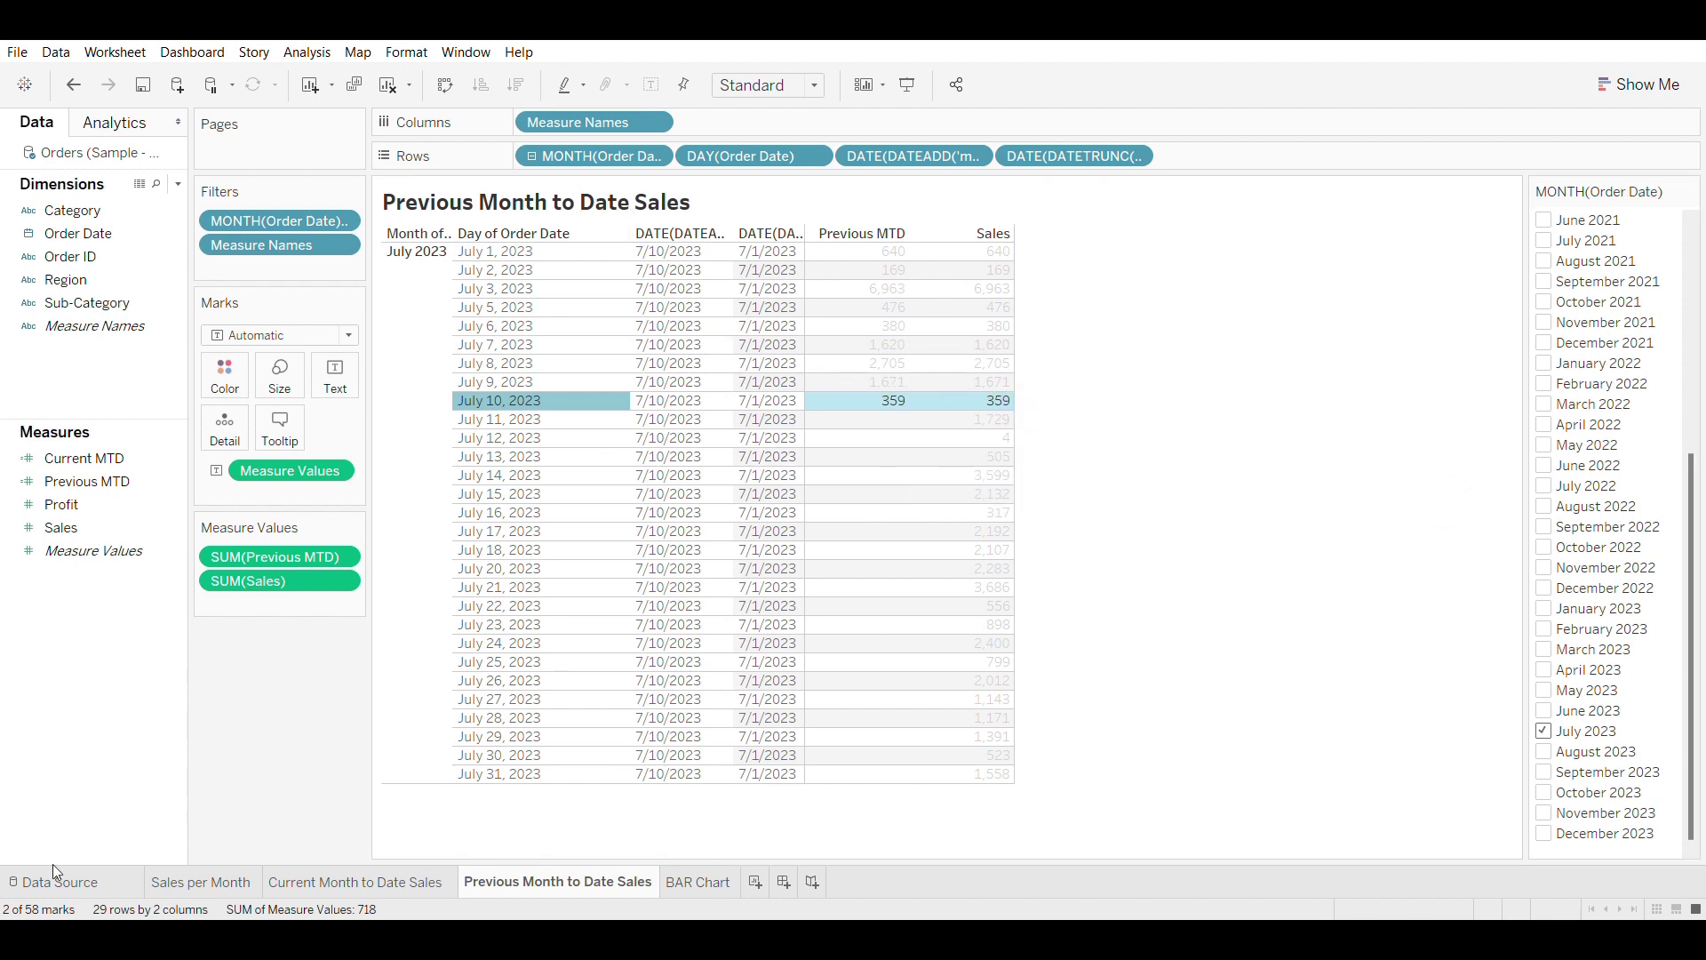
# Step: Add Current MTD and Previous MTD to the Sales per Month table, widening columns and rows
pyautogui.click(199, 883)
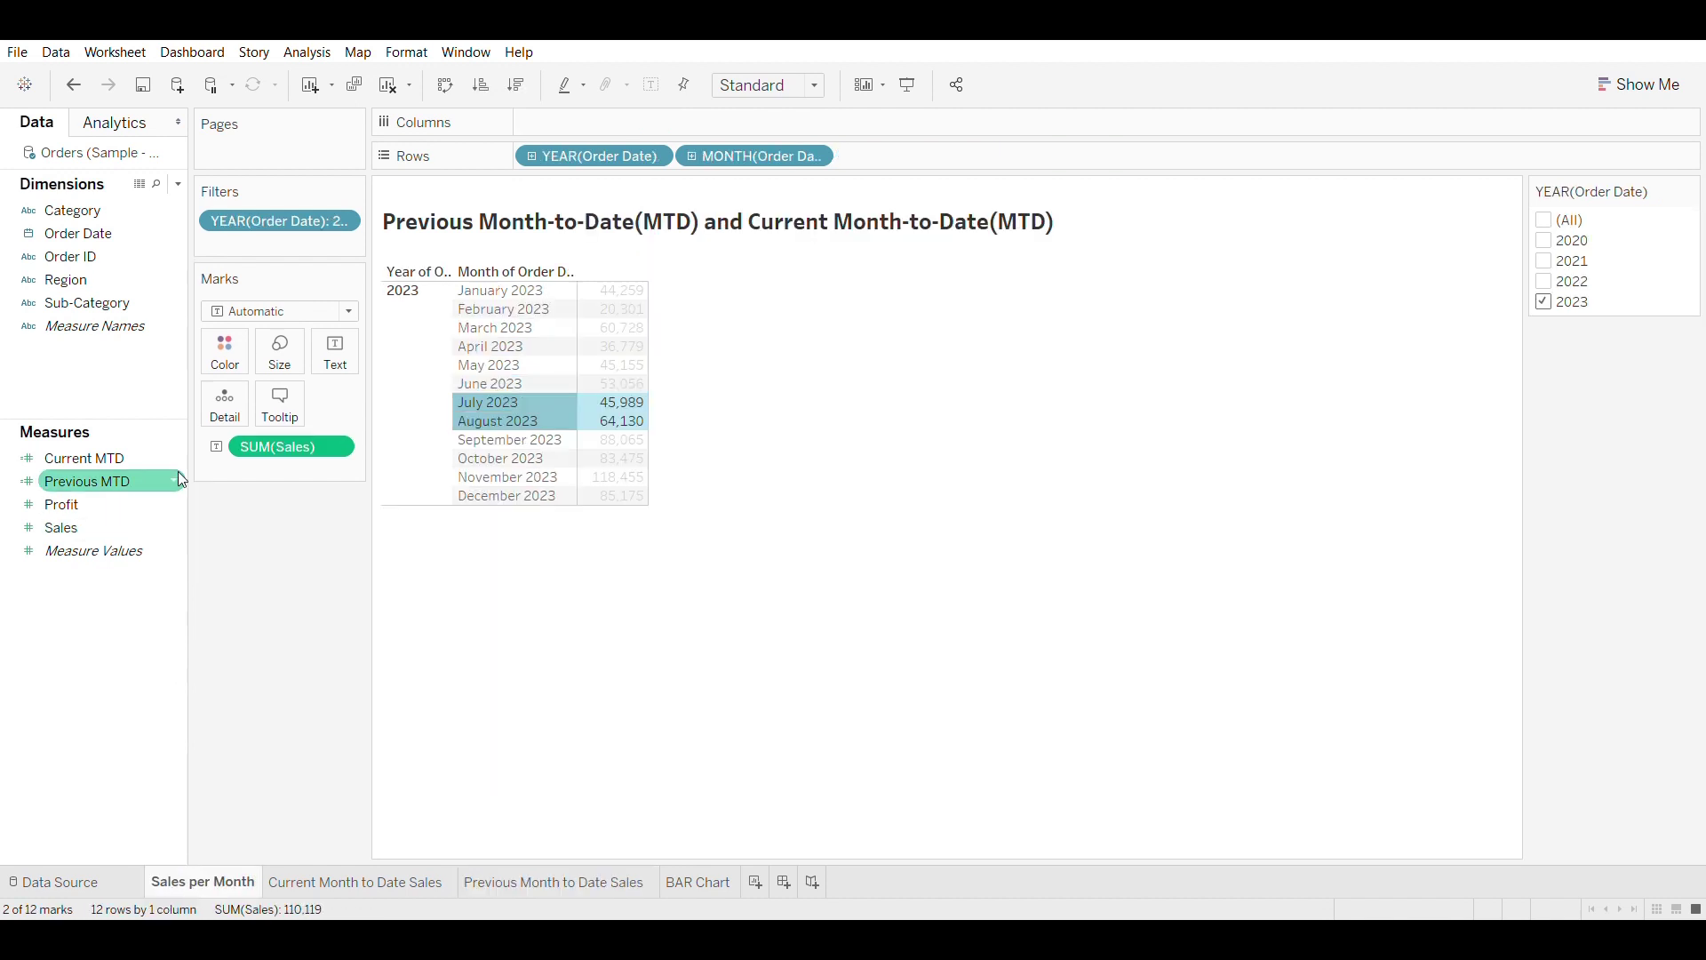
pyautogui.click(105, 464)
pyautogui.moveTo(104, 458); pyautogui.dragTo(613, 400)
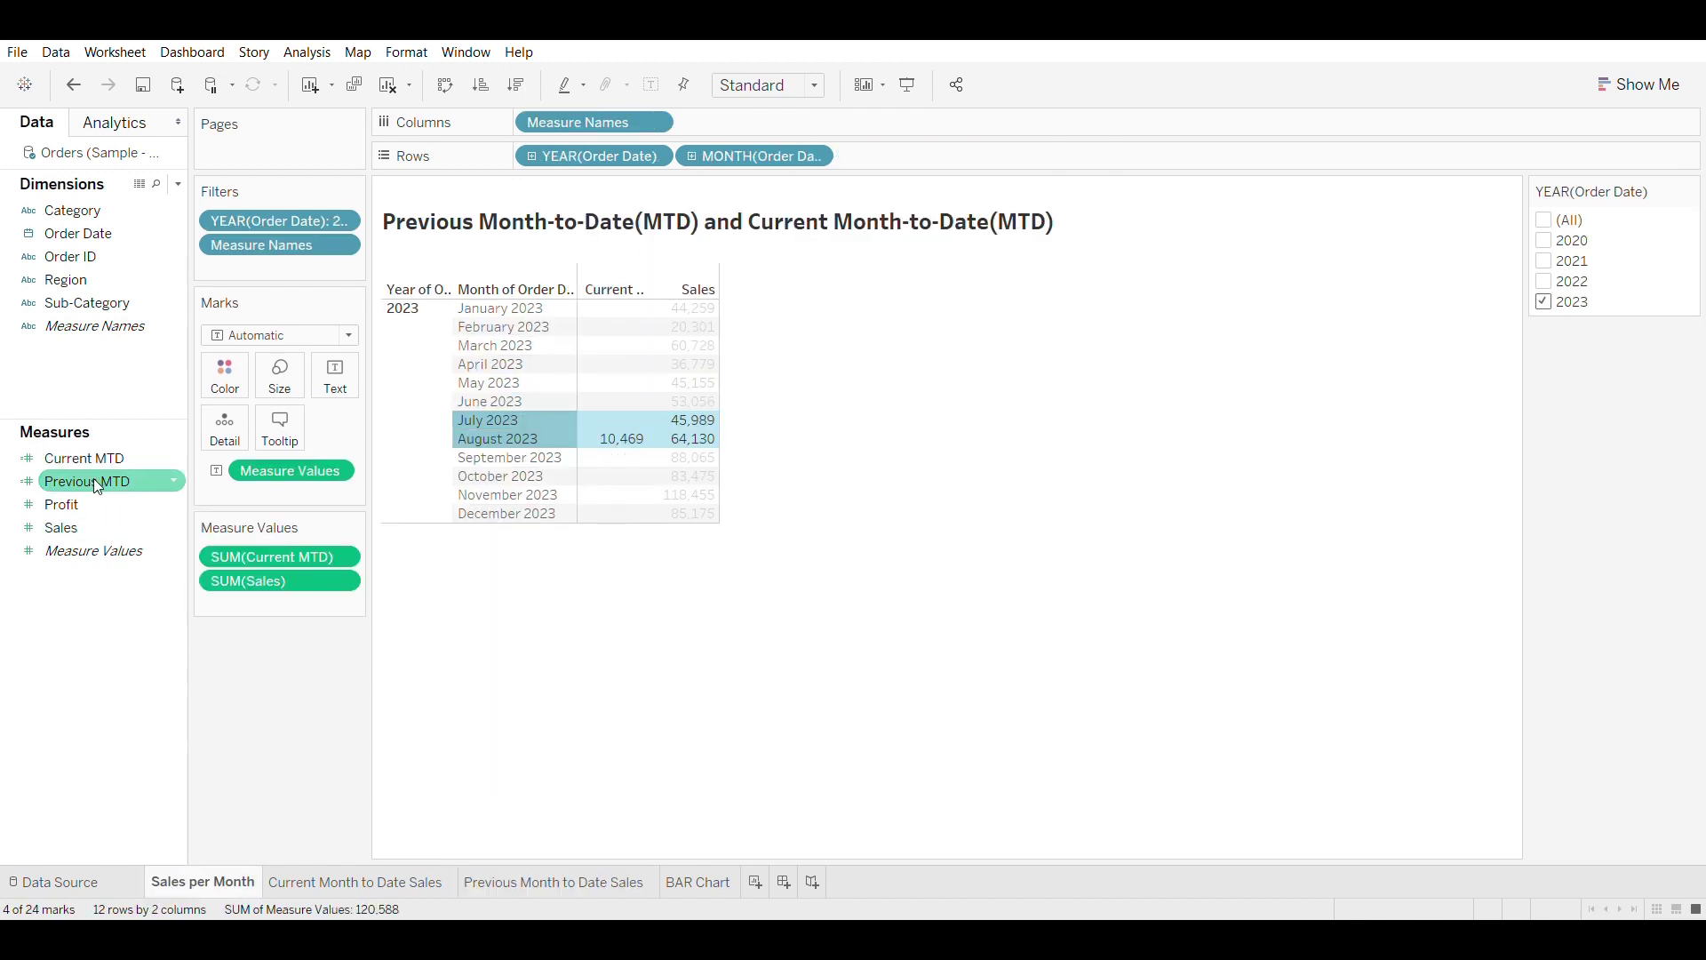
pyautogui.moveTo(88, 482); pyautogui.dragTo(684, 400)
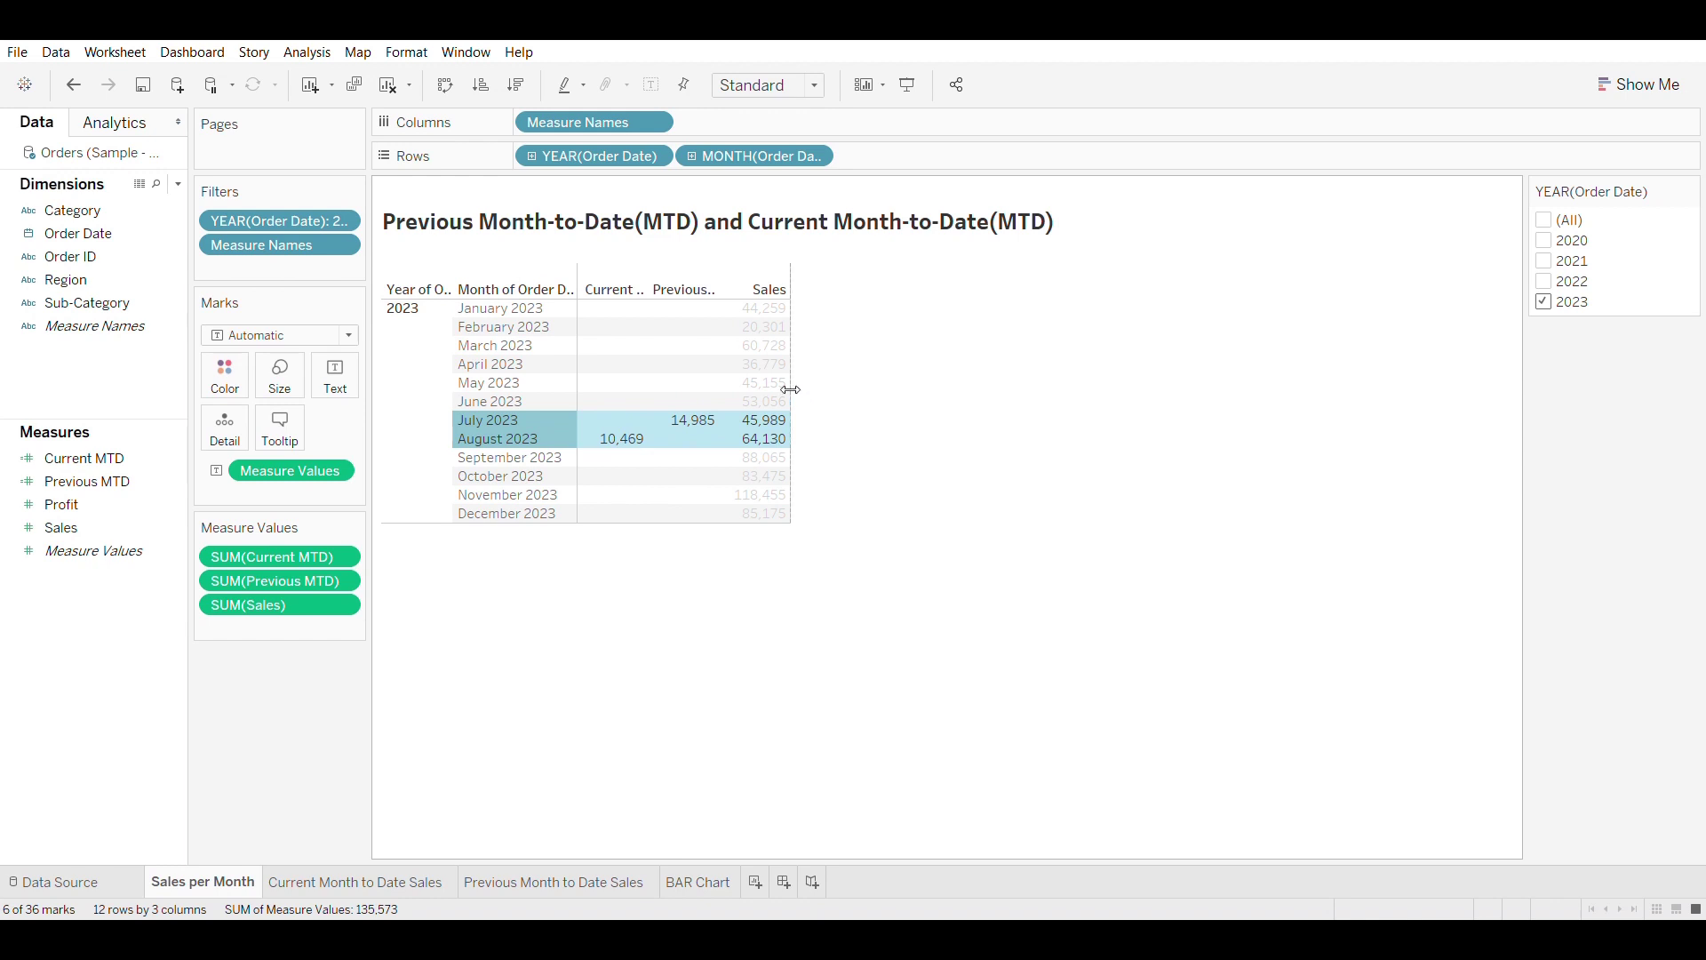
pyautogui.moveTo(870, 392); pyautogui.dragTo(880, 392)
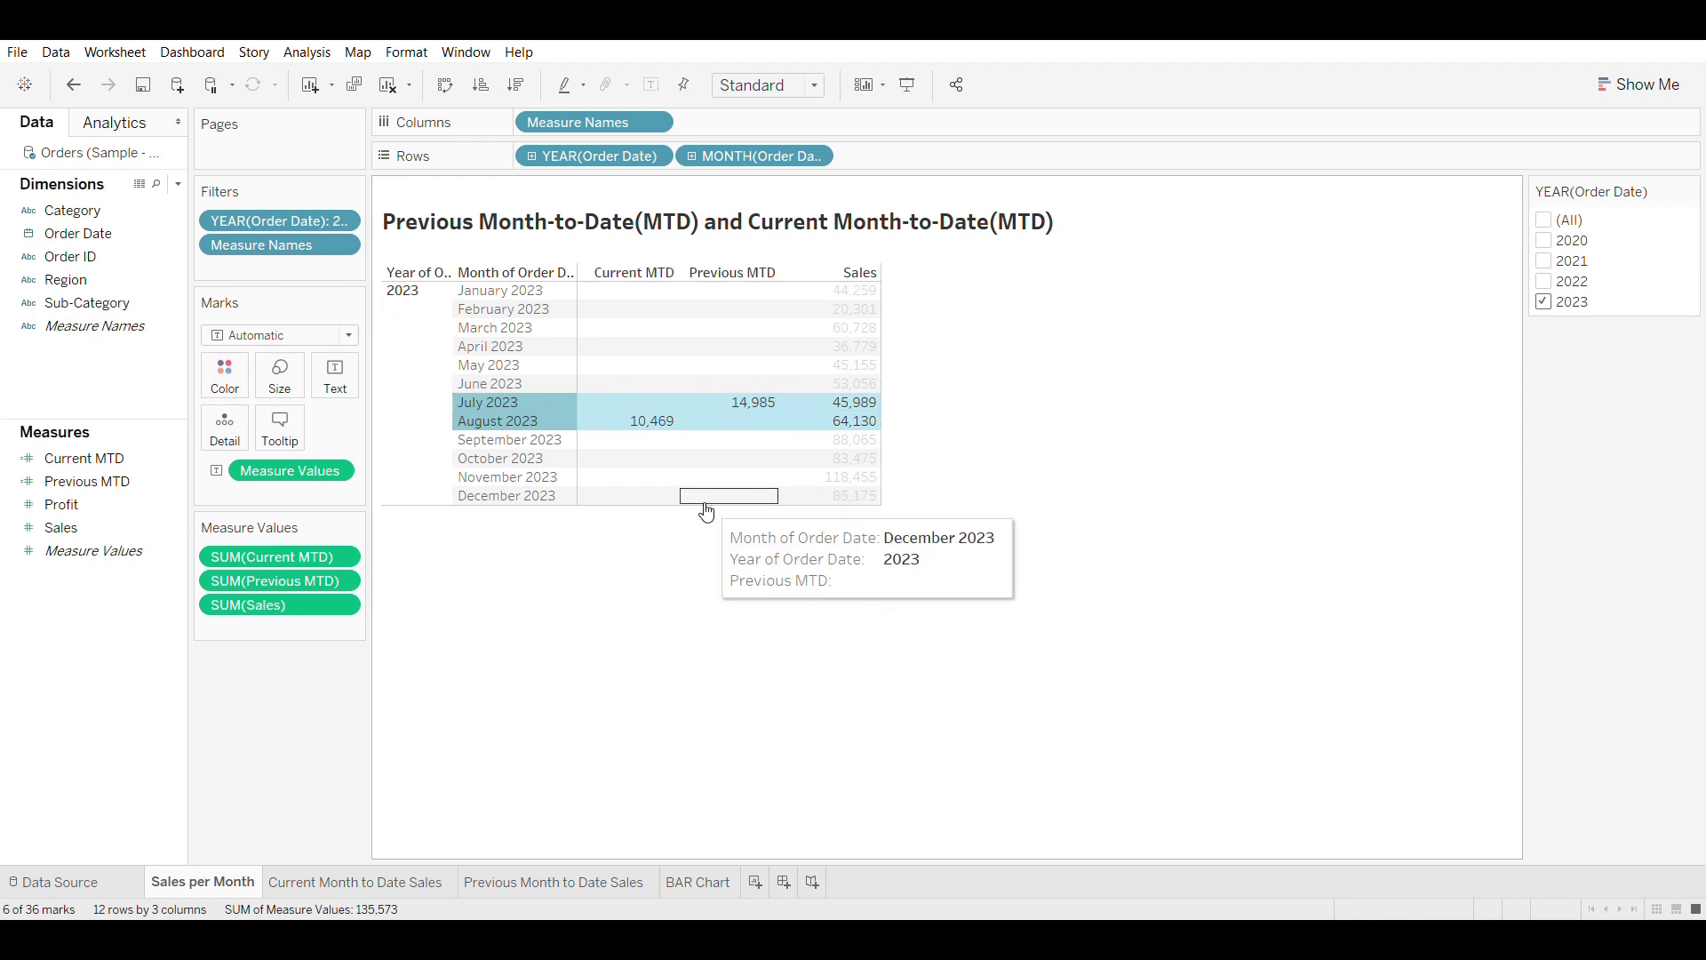
pyautogui.moveTo(703, 503); pyautogui.dragTo(701, 568)
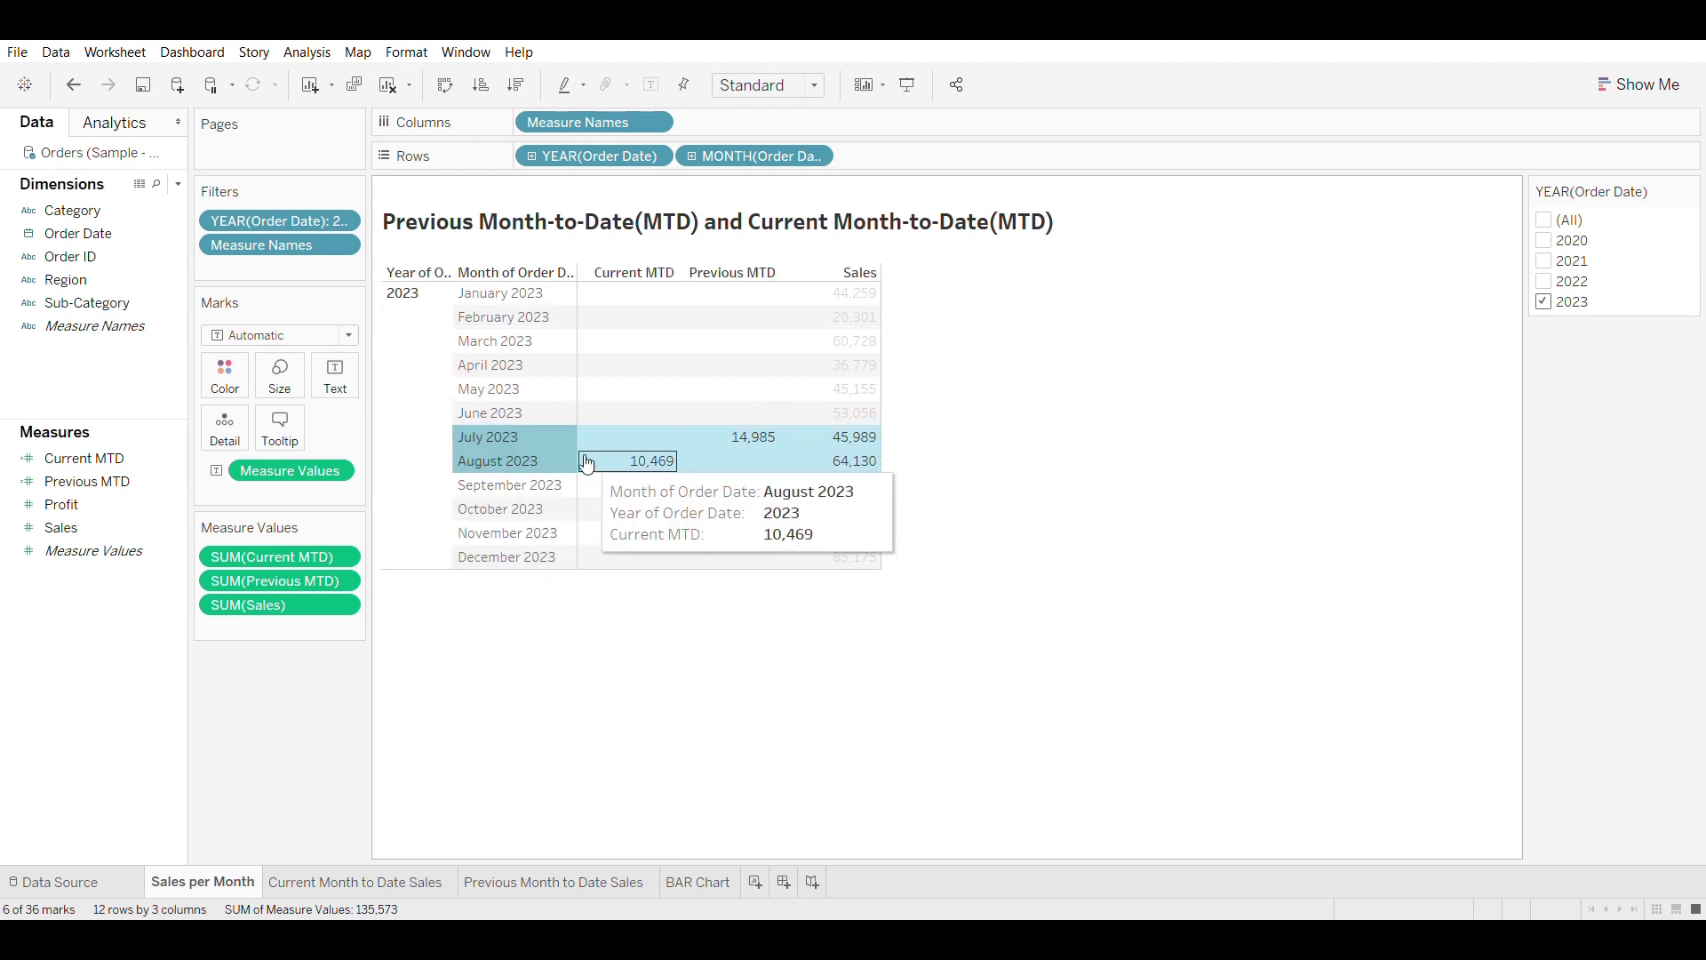
# Step: Check August's Current MTD 10,469 and the July and August rows, then go to BAR Chart
pyautogui.click(653, 460)
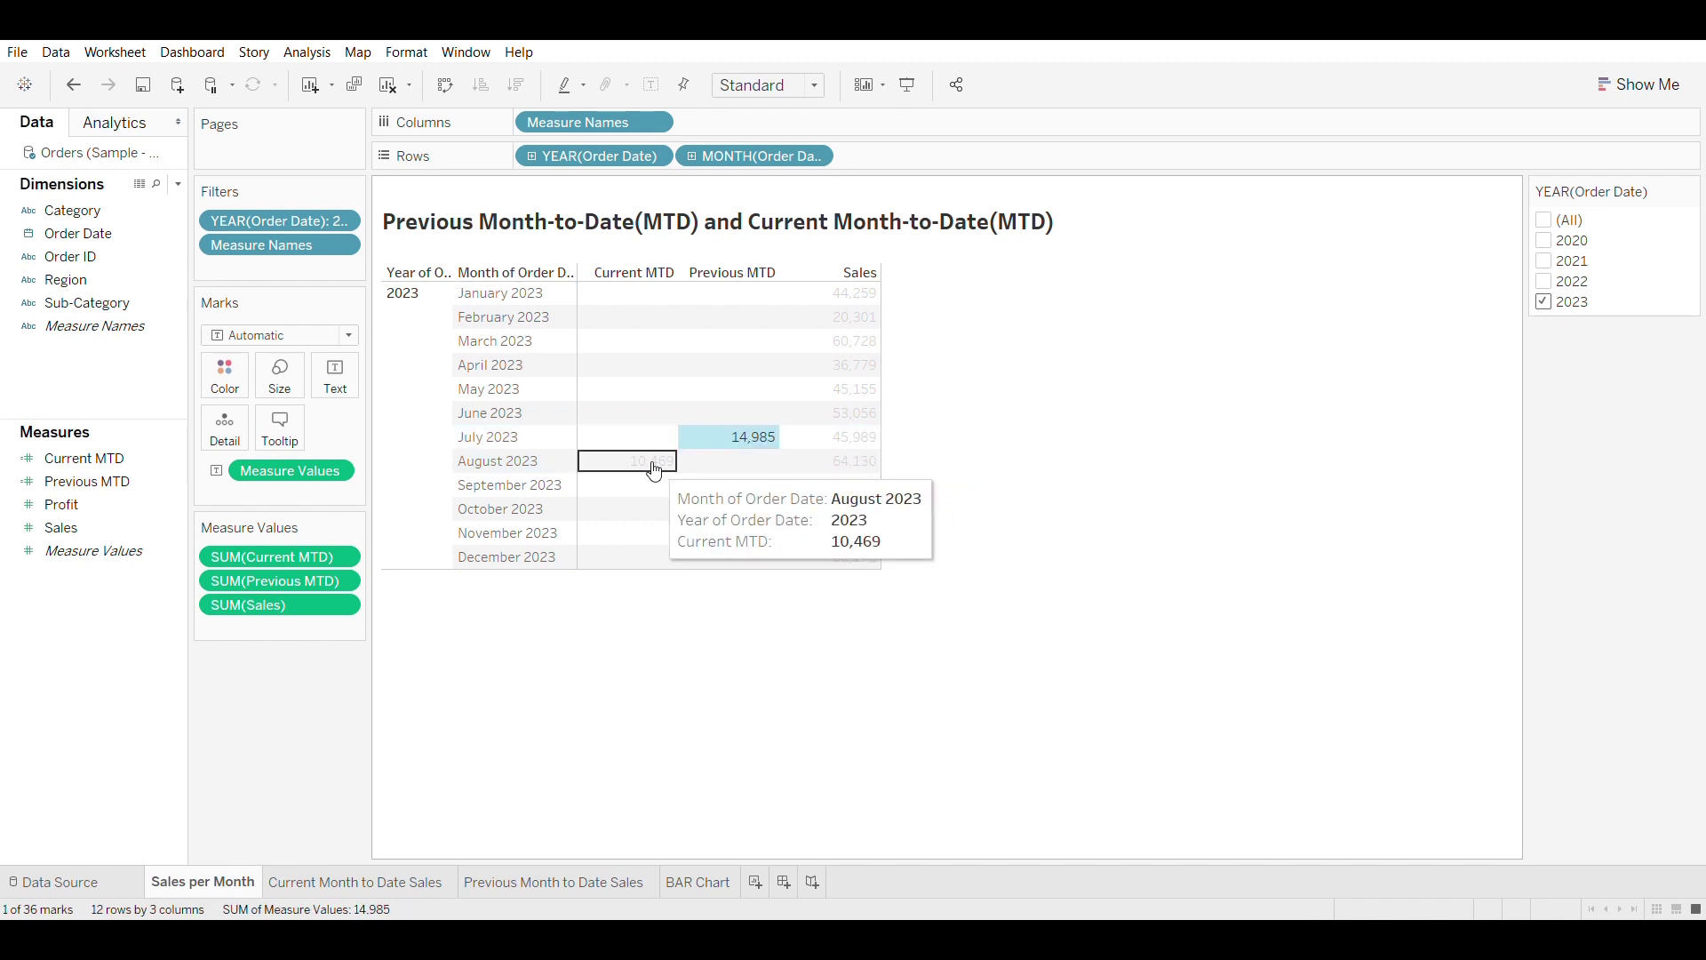
pyautogui.click(489, 438)
pyautogui.keyDown('ctrl'); pyautogui.click(484, 462); pyautogui.keyUp('ctrl')
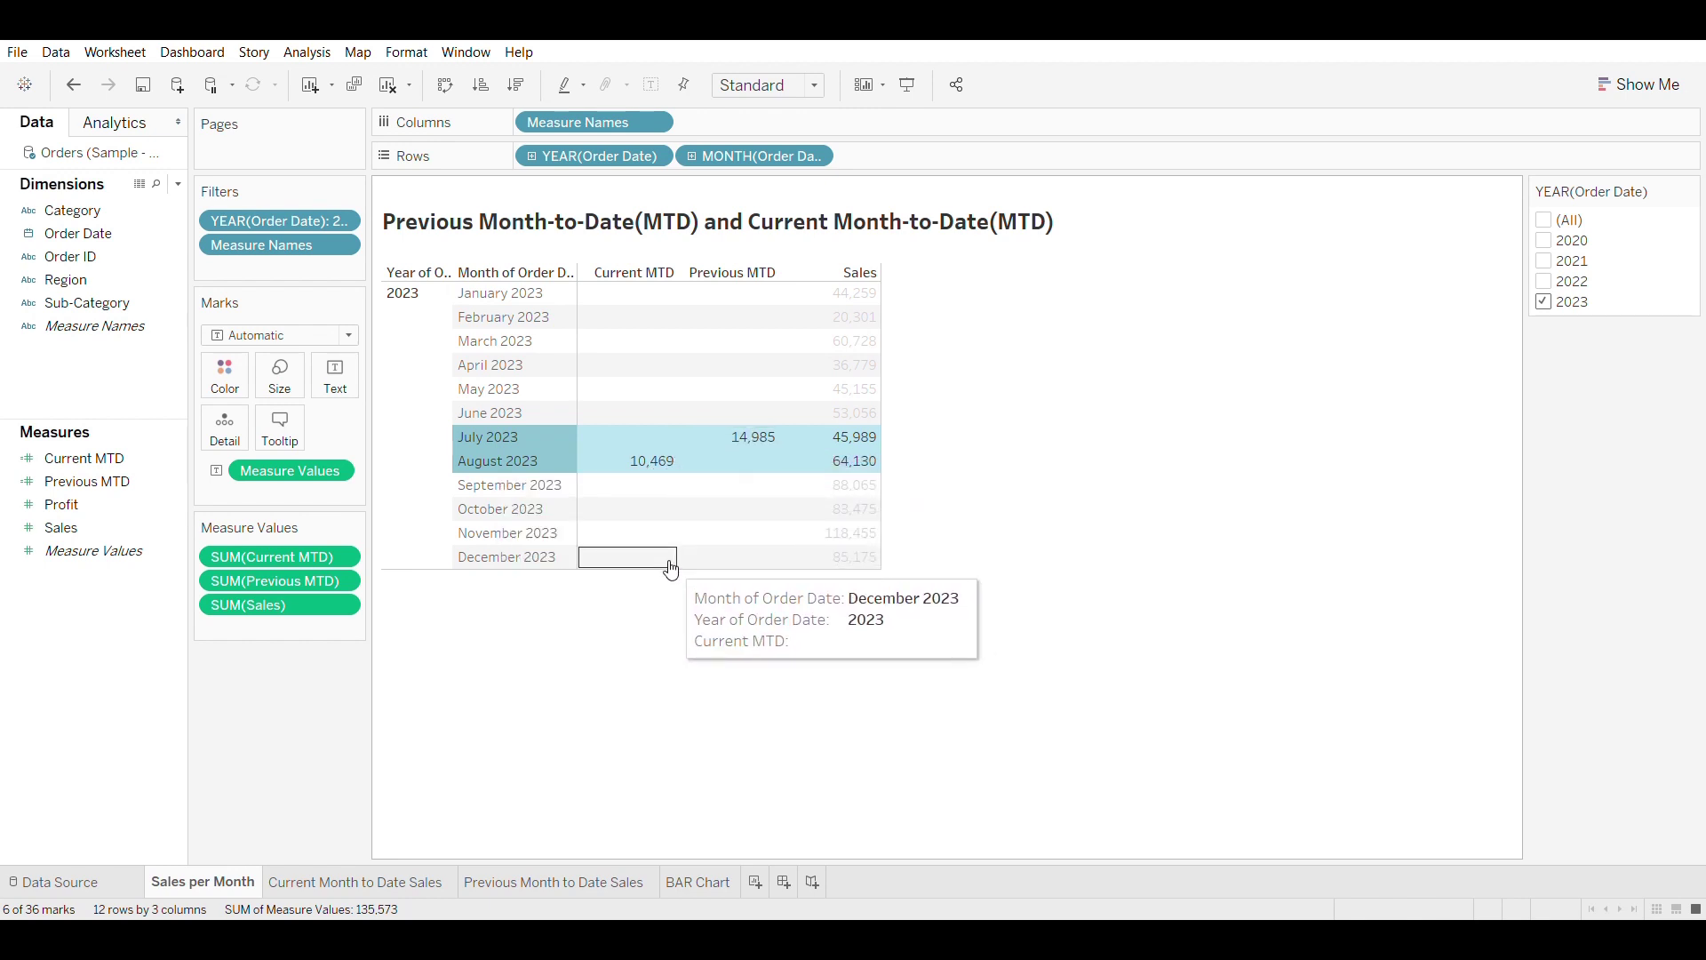
pyautogui.click(700, 900)
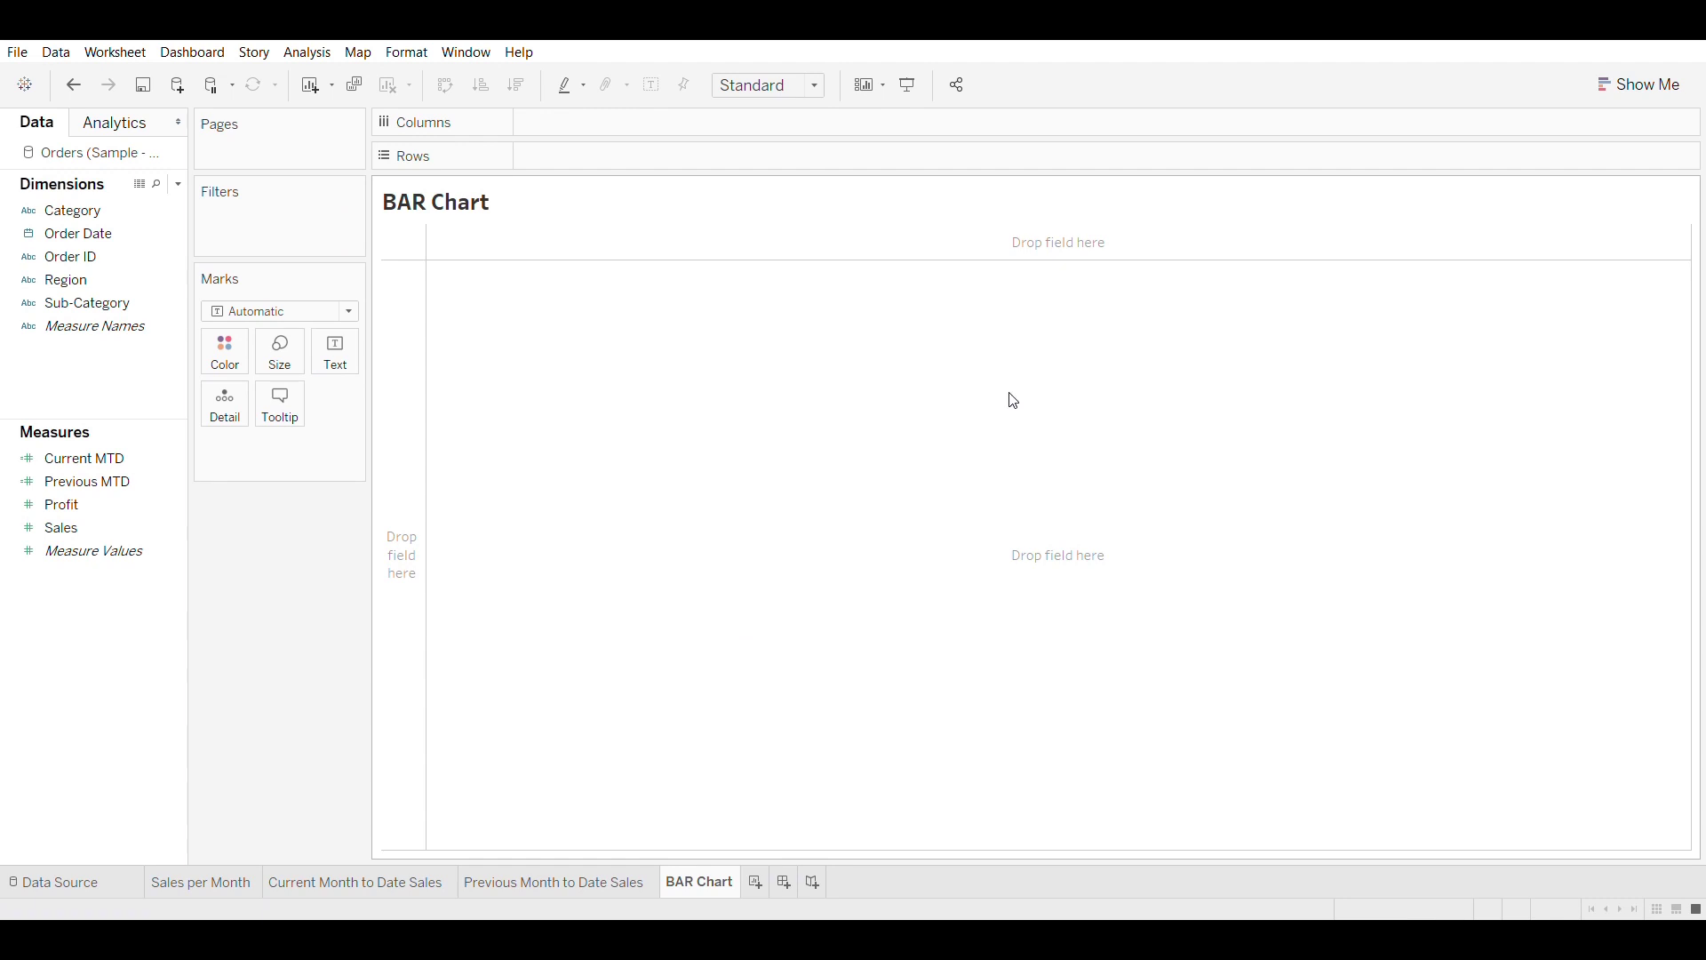
# Step: Set marks to Bar, put Category on Columns, and plot Previous MTD and Current MTD on the axis
pyautogui.click(342, 312)
pyautogui.click(256, 355)
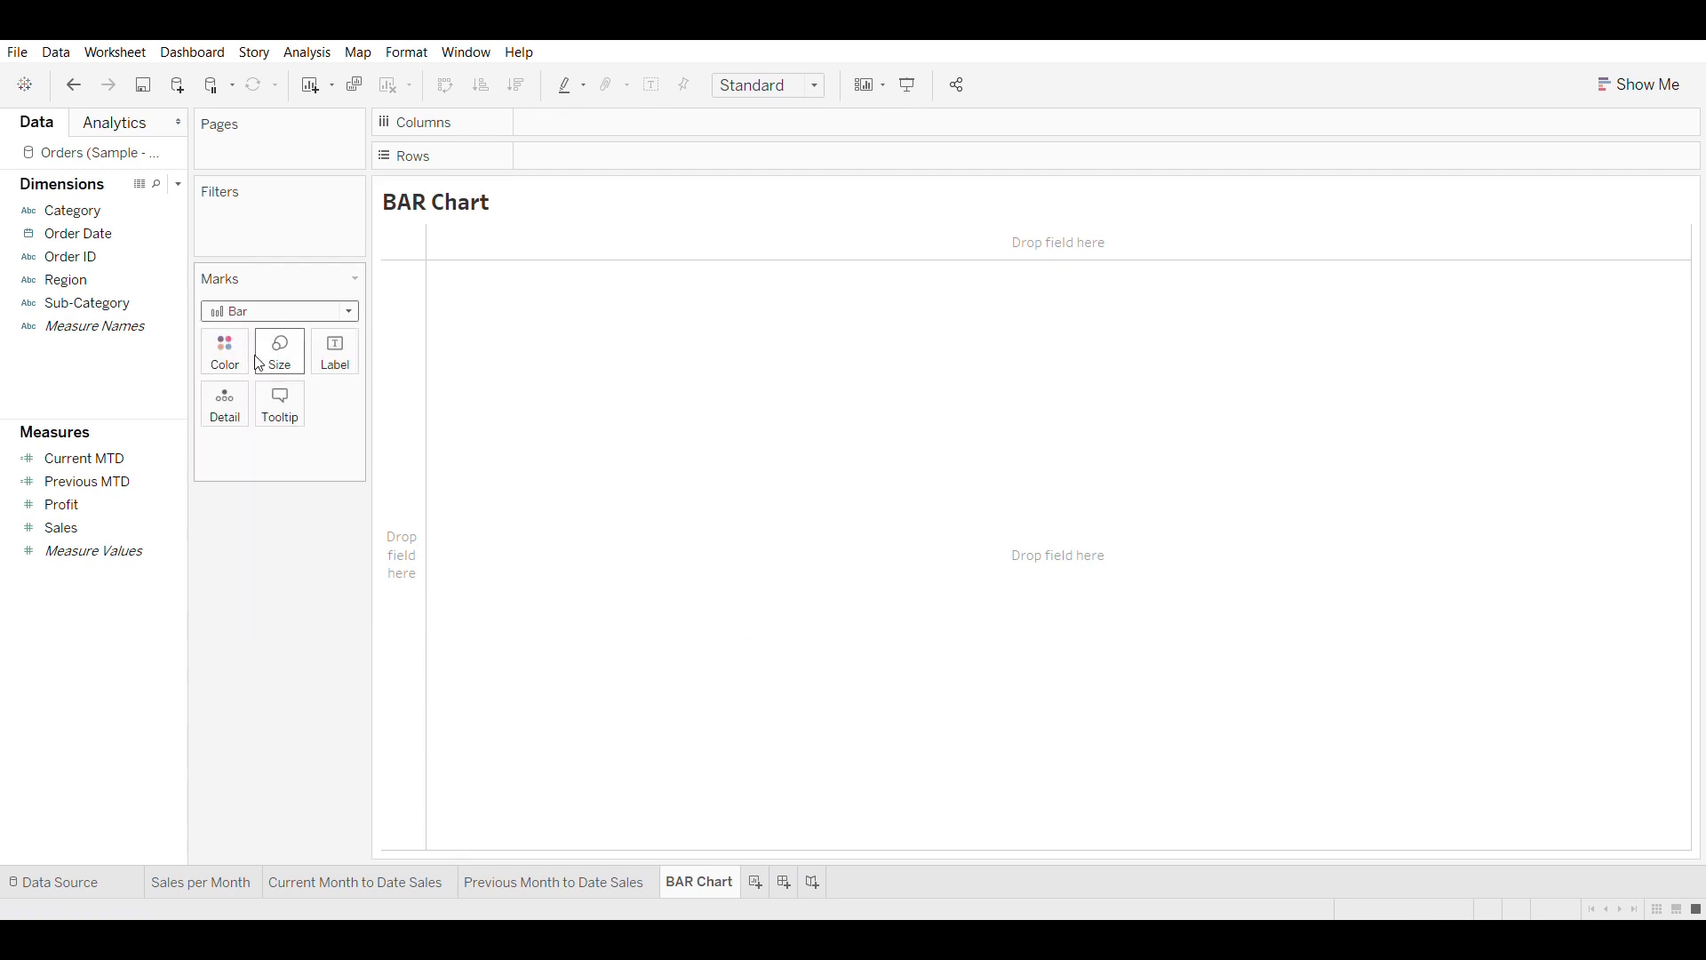
pyautogui.moveTo(61, 209); pyautogui.dragTo(526, 131)
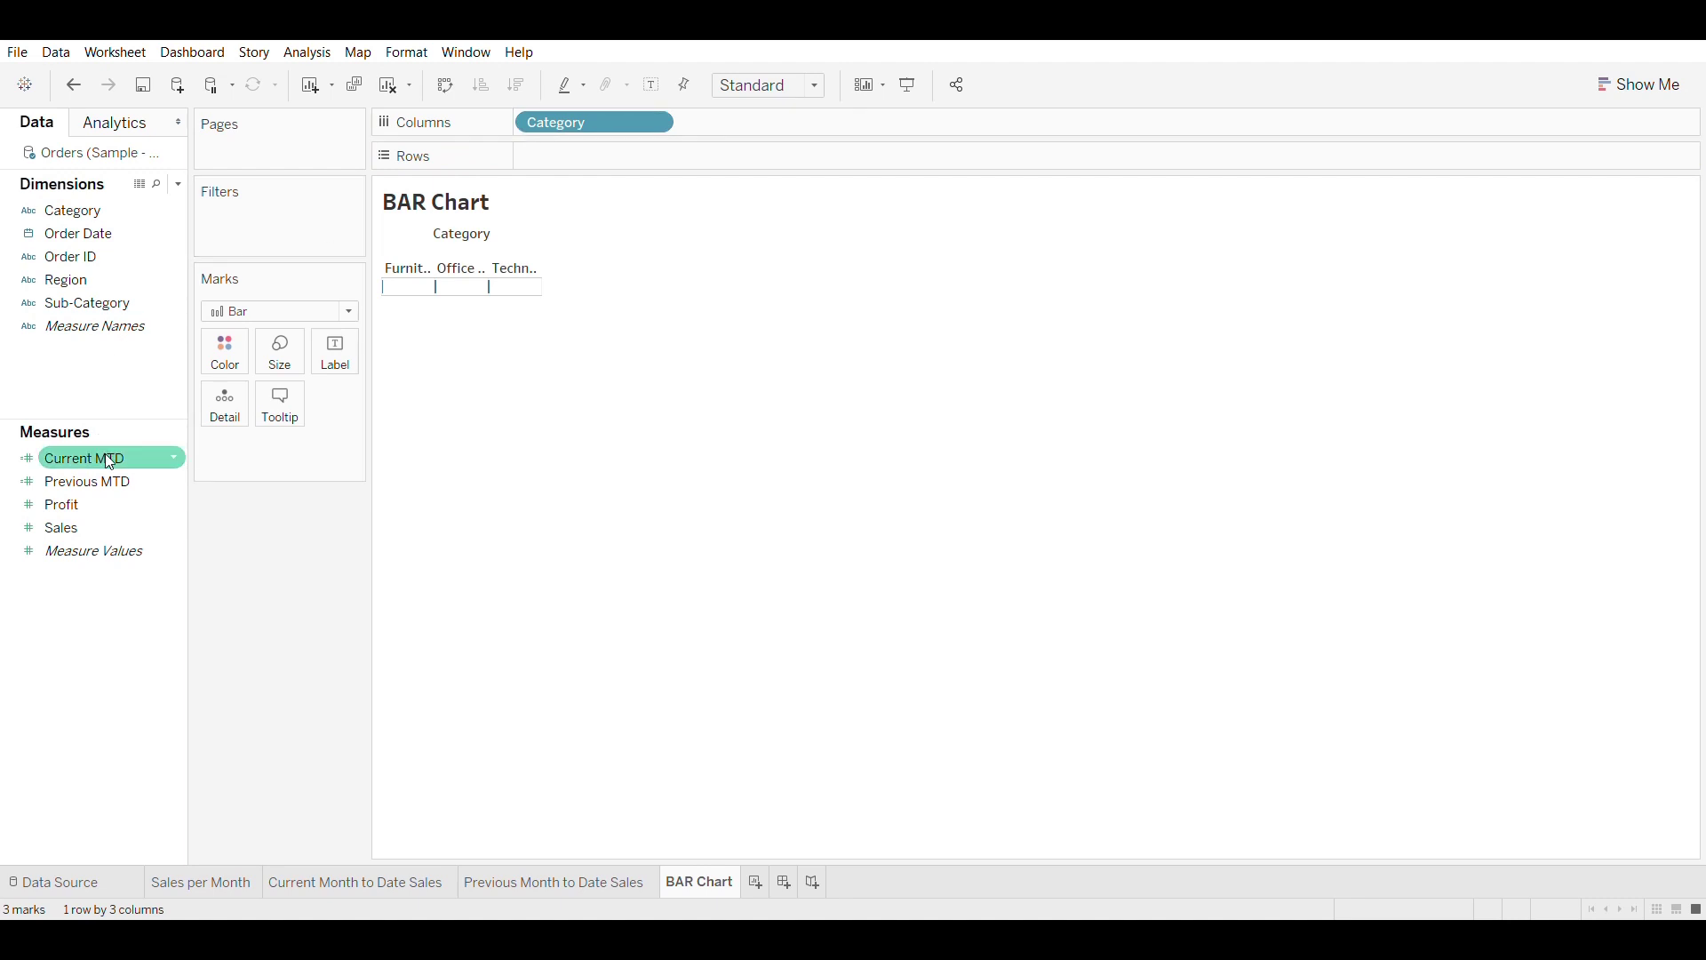
pyautogui.moveTo(91, 482); pyautogui.dragTo(733, 160)
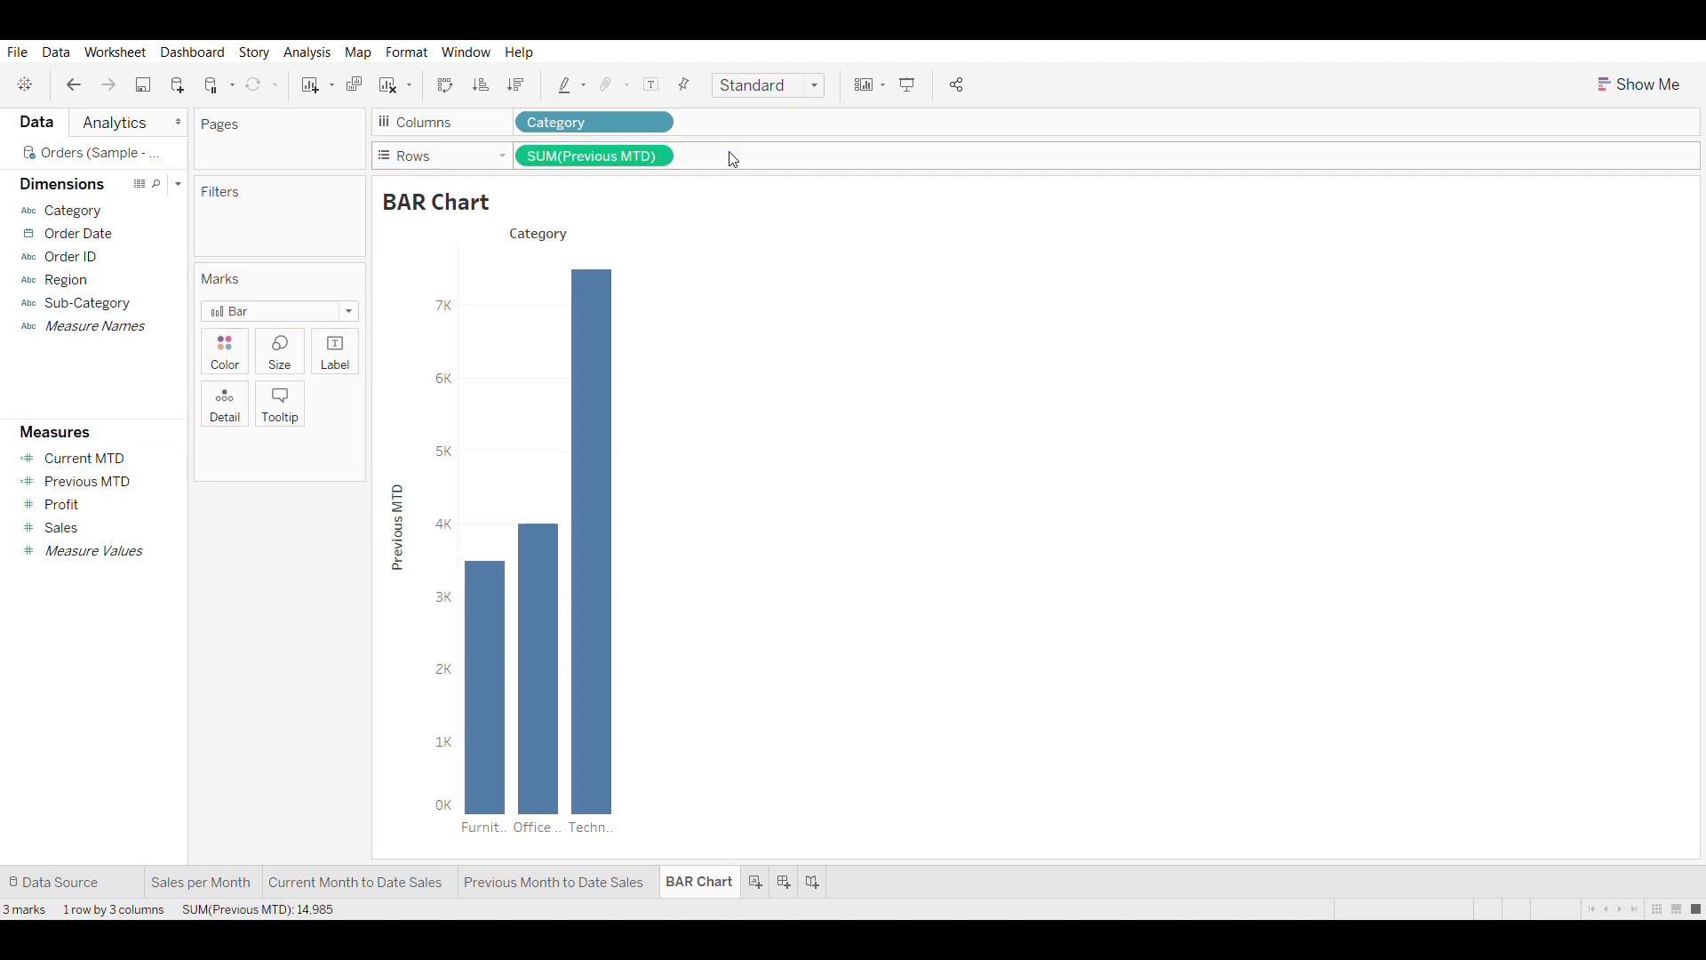
pyautogui.moveTo(515, 600)
pyautogui.moveTo(68, 464); pyautogui.dragTo(402, 539)
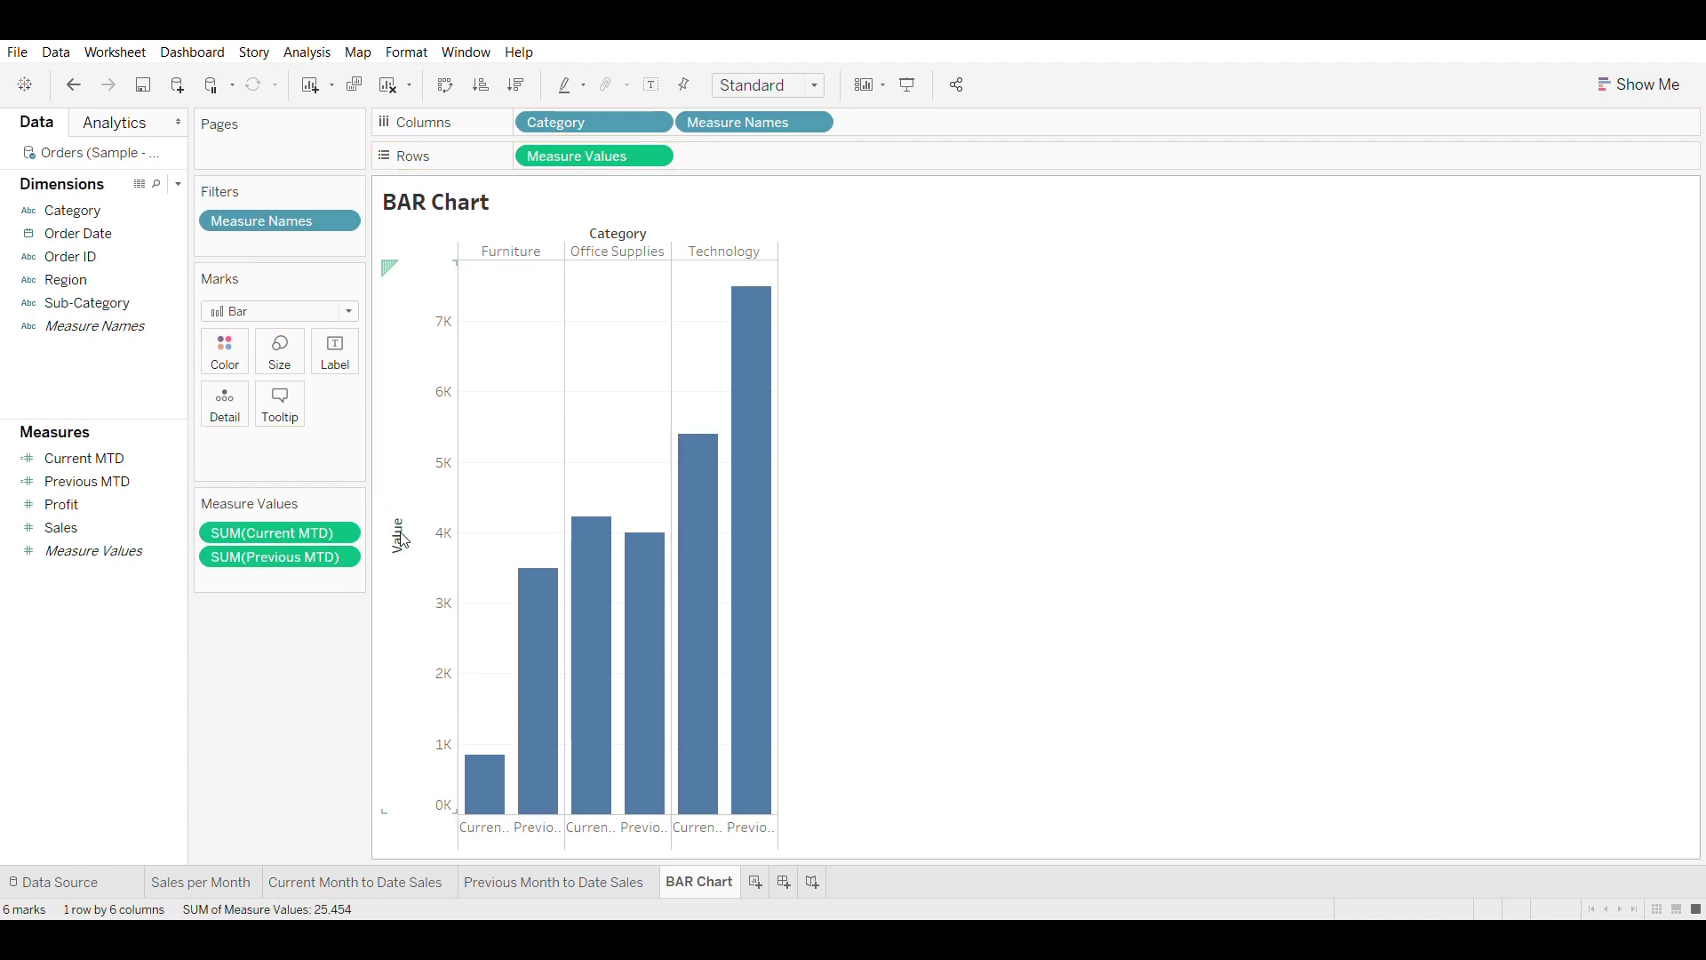
# Step: Hide the measure headers, colour bars by Measure Names, and label them with Measure Values
pyautogui.rightClick(592, 839)
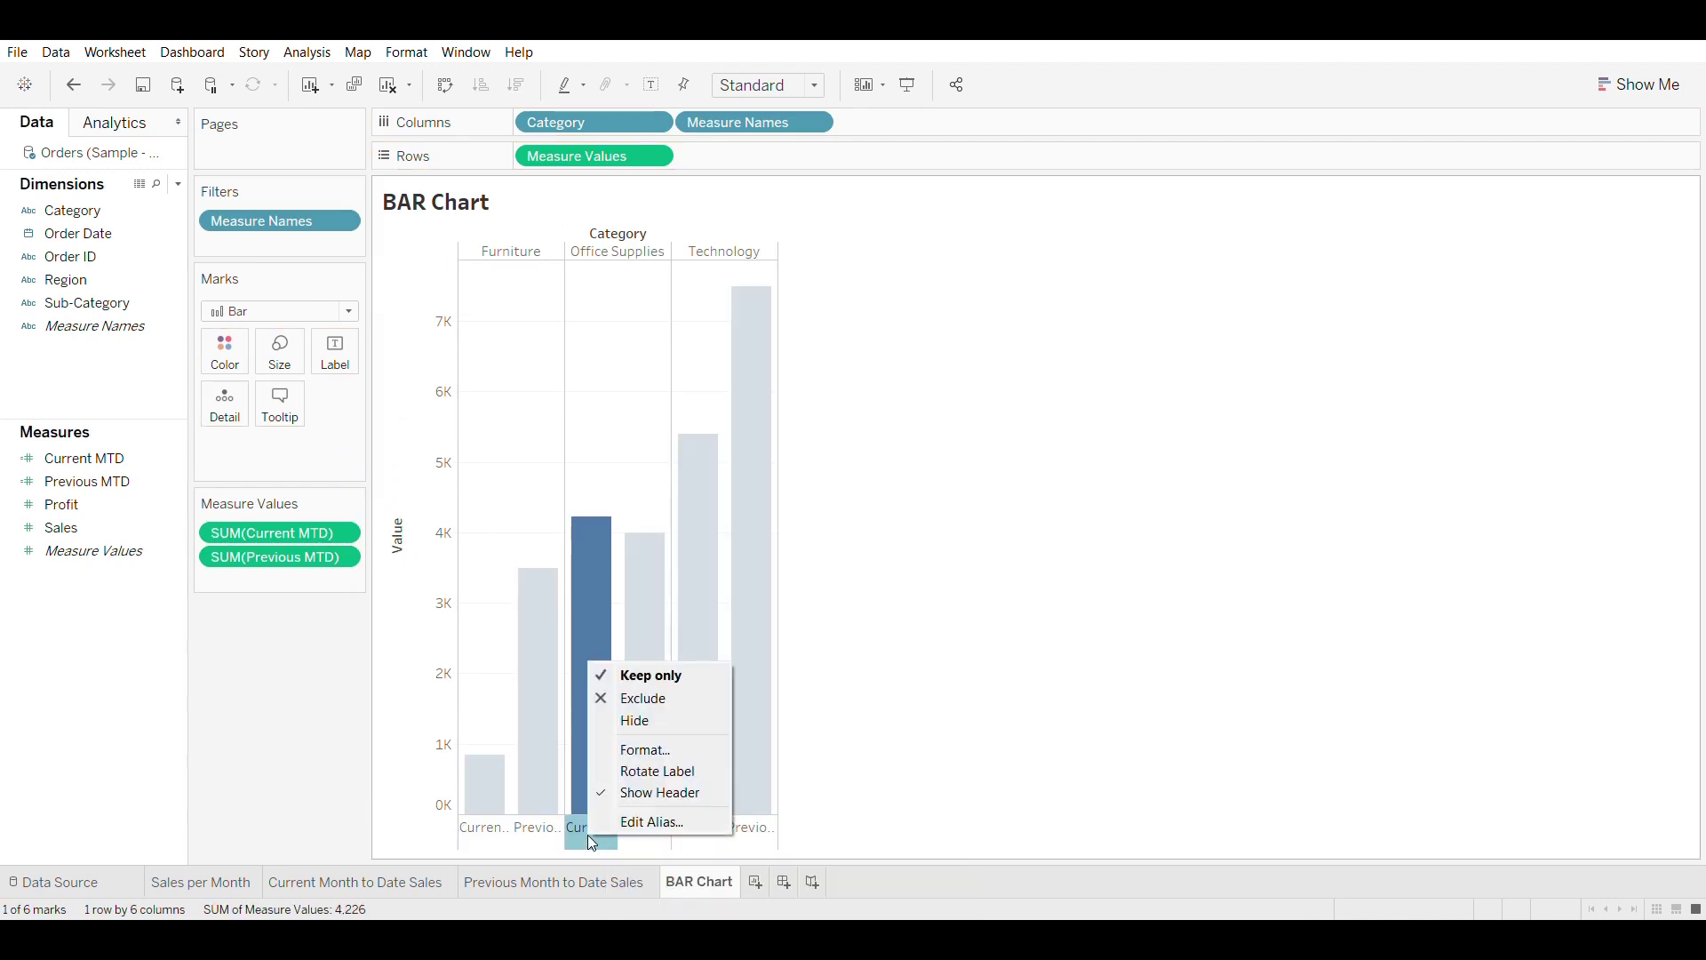
pyautogui.click(649, 796)
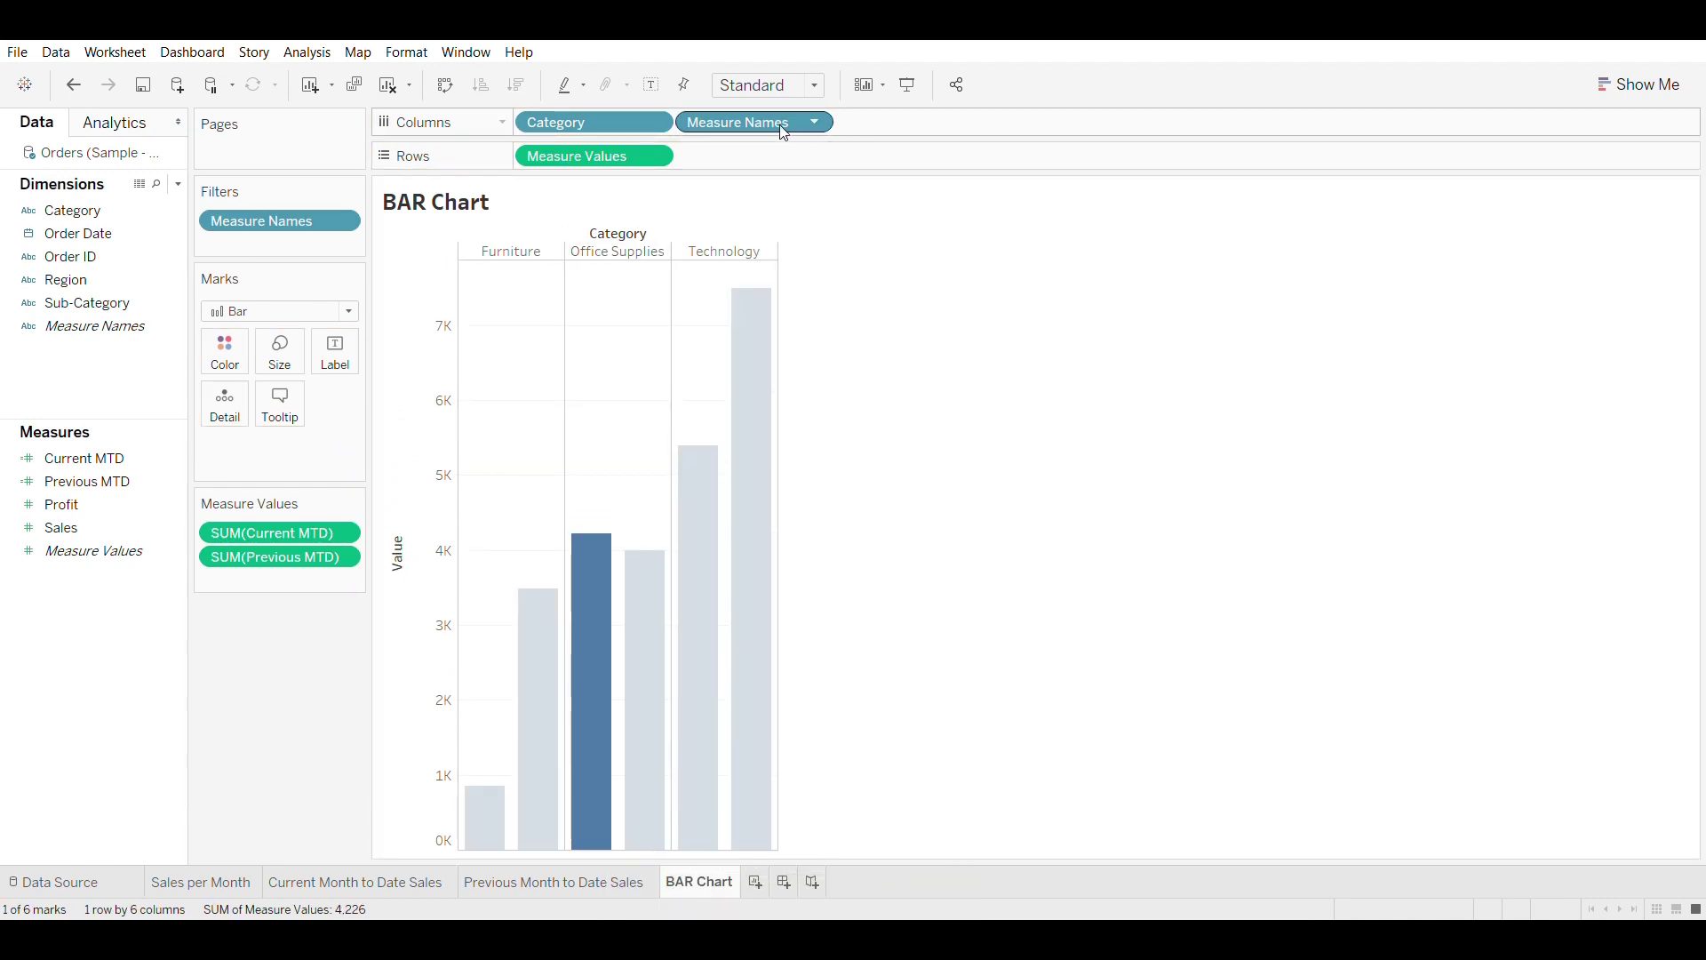
pyautogui.moveTo(785, 131); pyautogui.dragTo(234, 360)
pyautogui.moveTo(602, 157); pyautogui.dragTo(336, 364)
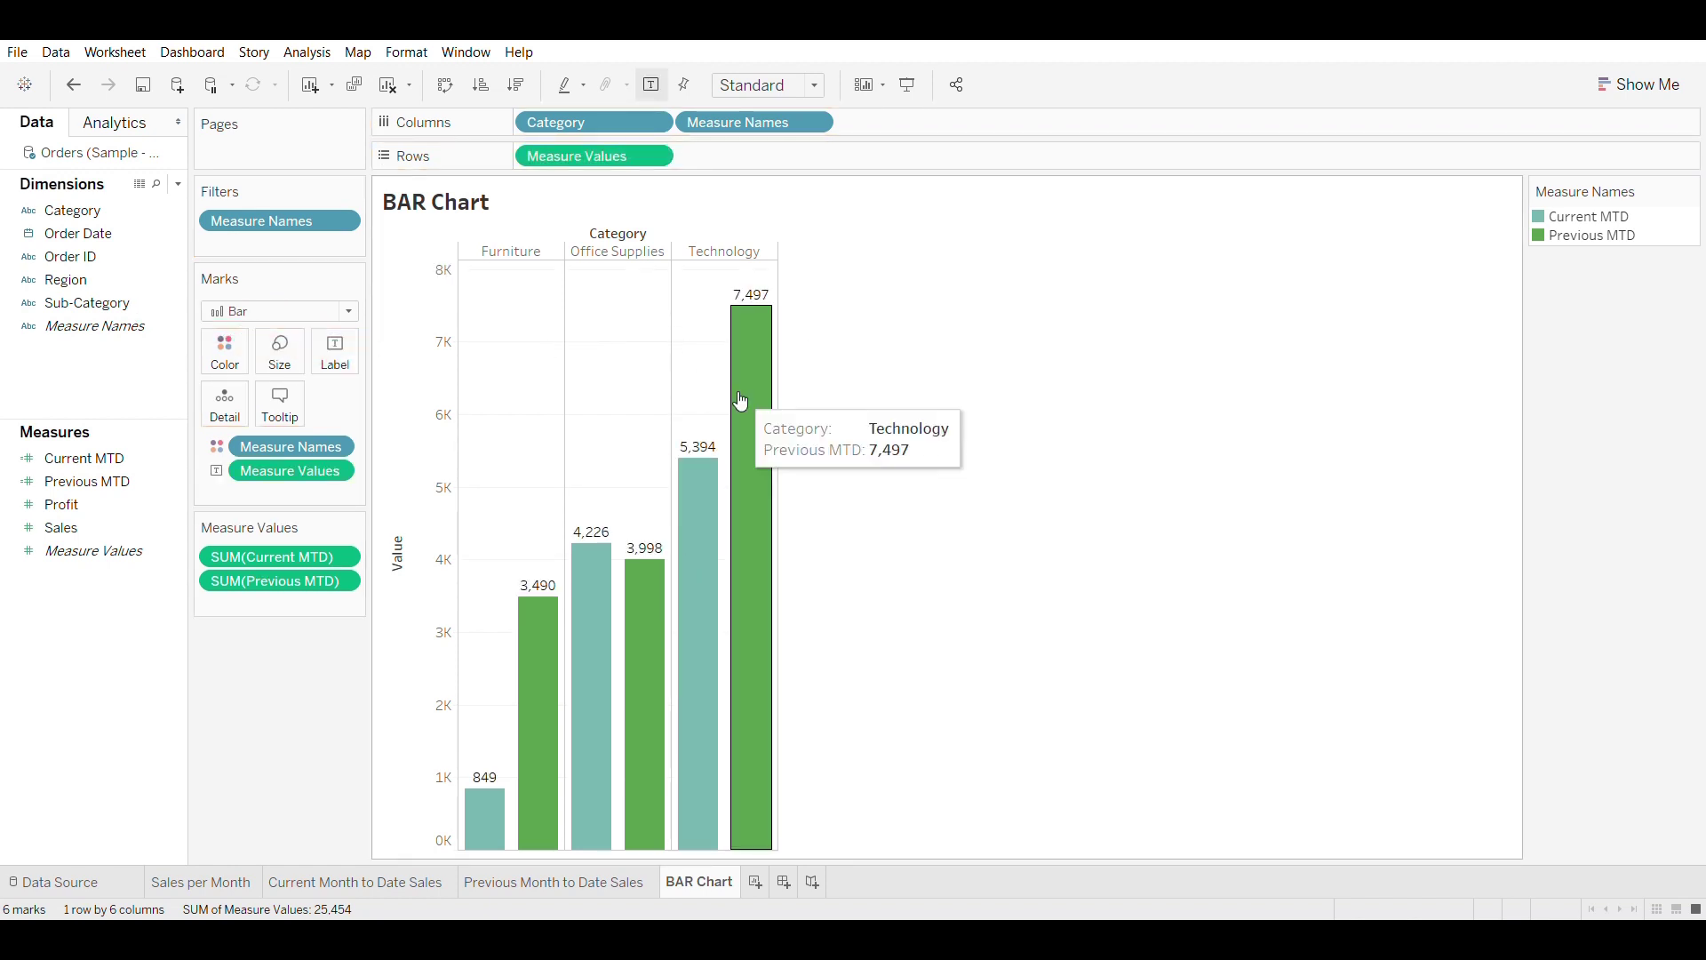
# Step: Select the Furniture bars (849 vs 3,490) and a Technology bar to check labels, then clear selection
pyautogui.moveTo(747, 632)
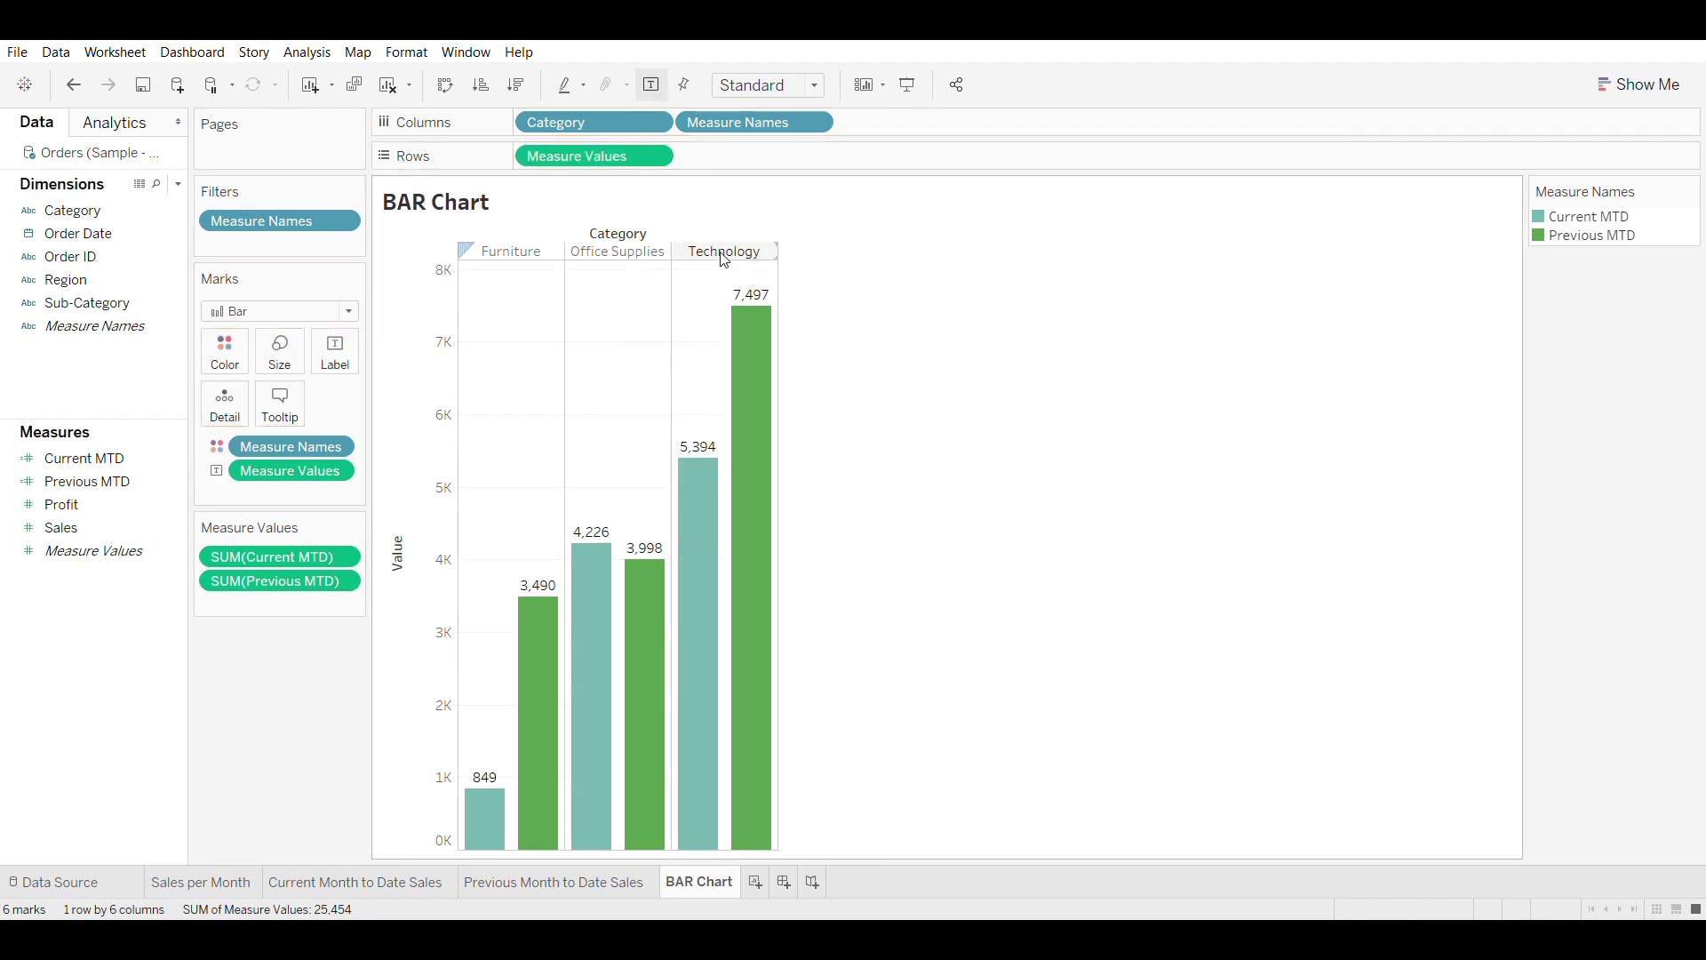
pyautogui.moveTo(534, 624)
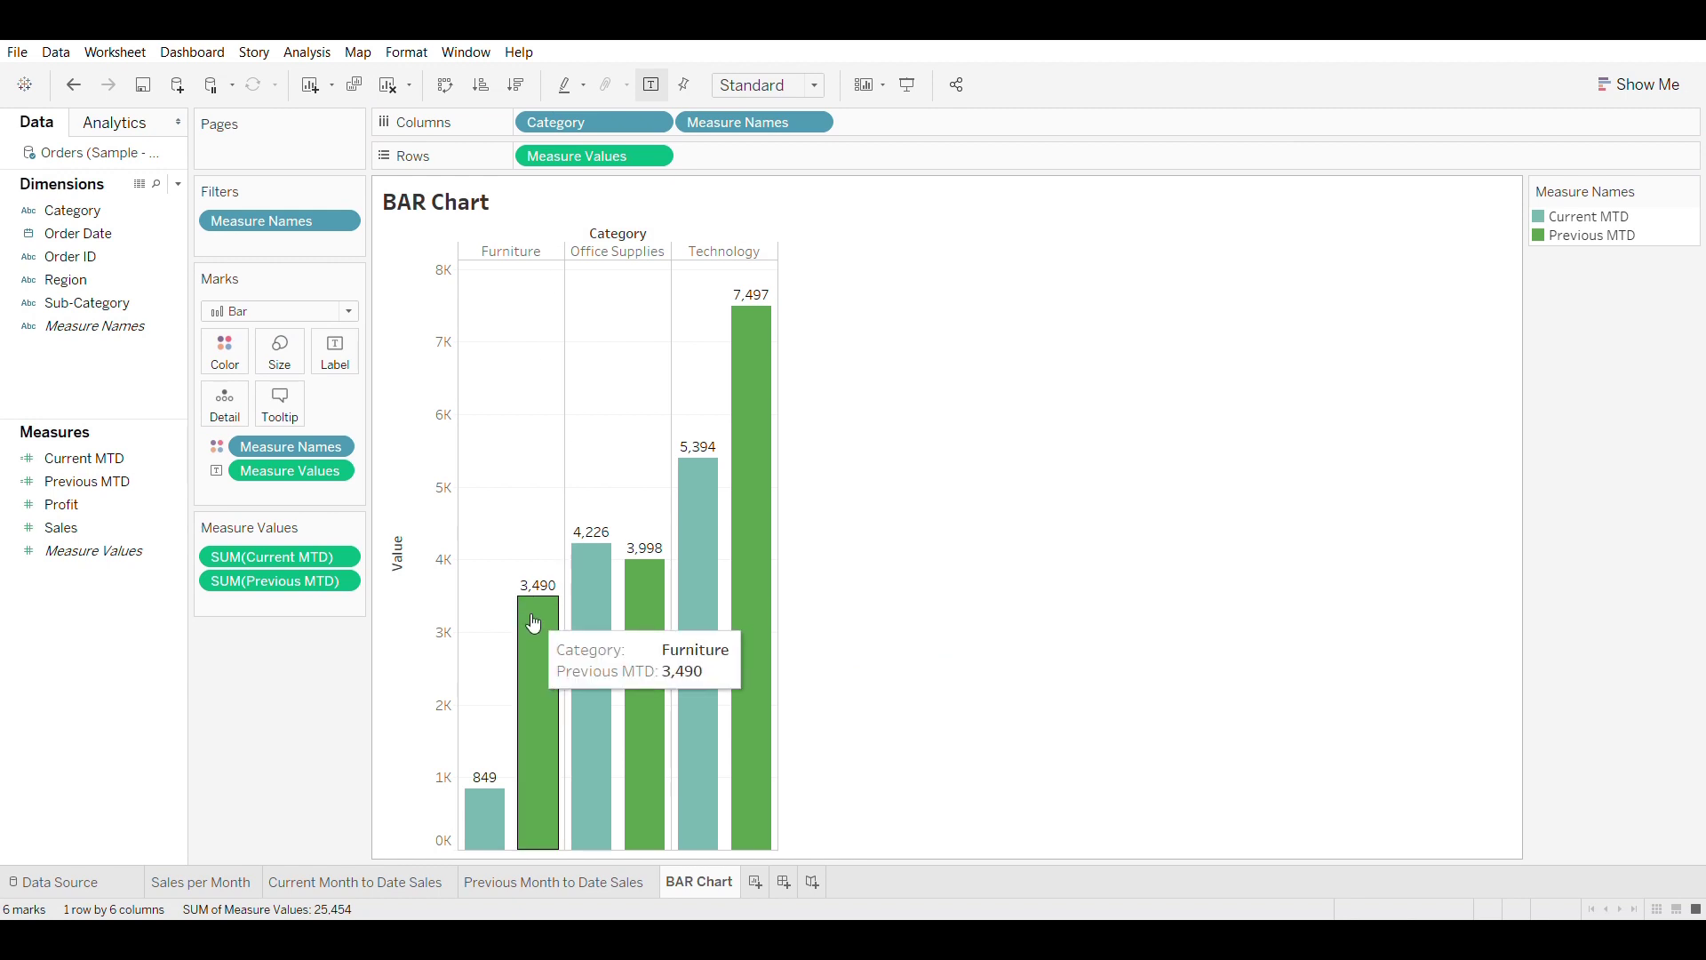
pyautogui.moveTo(652, 605)
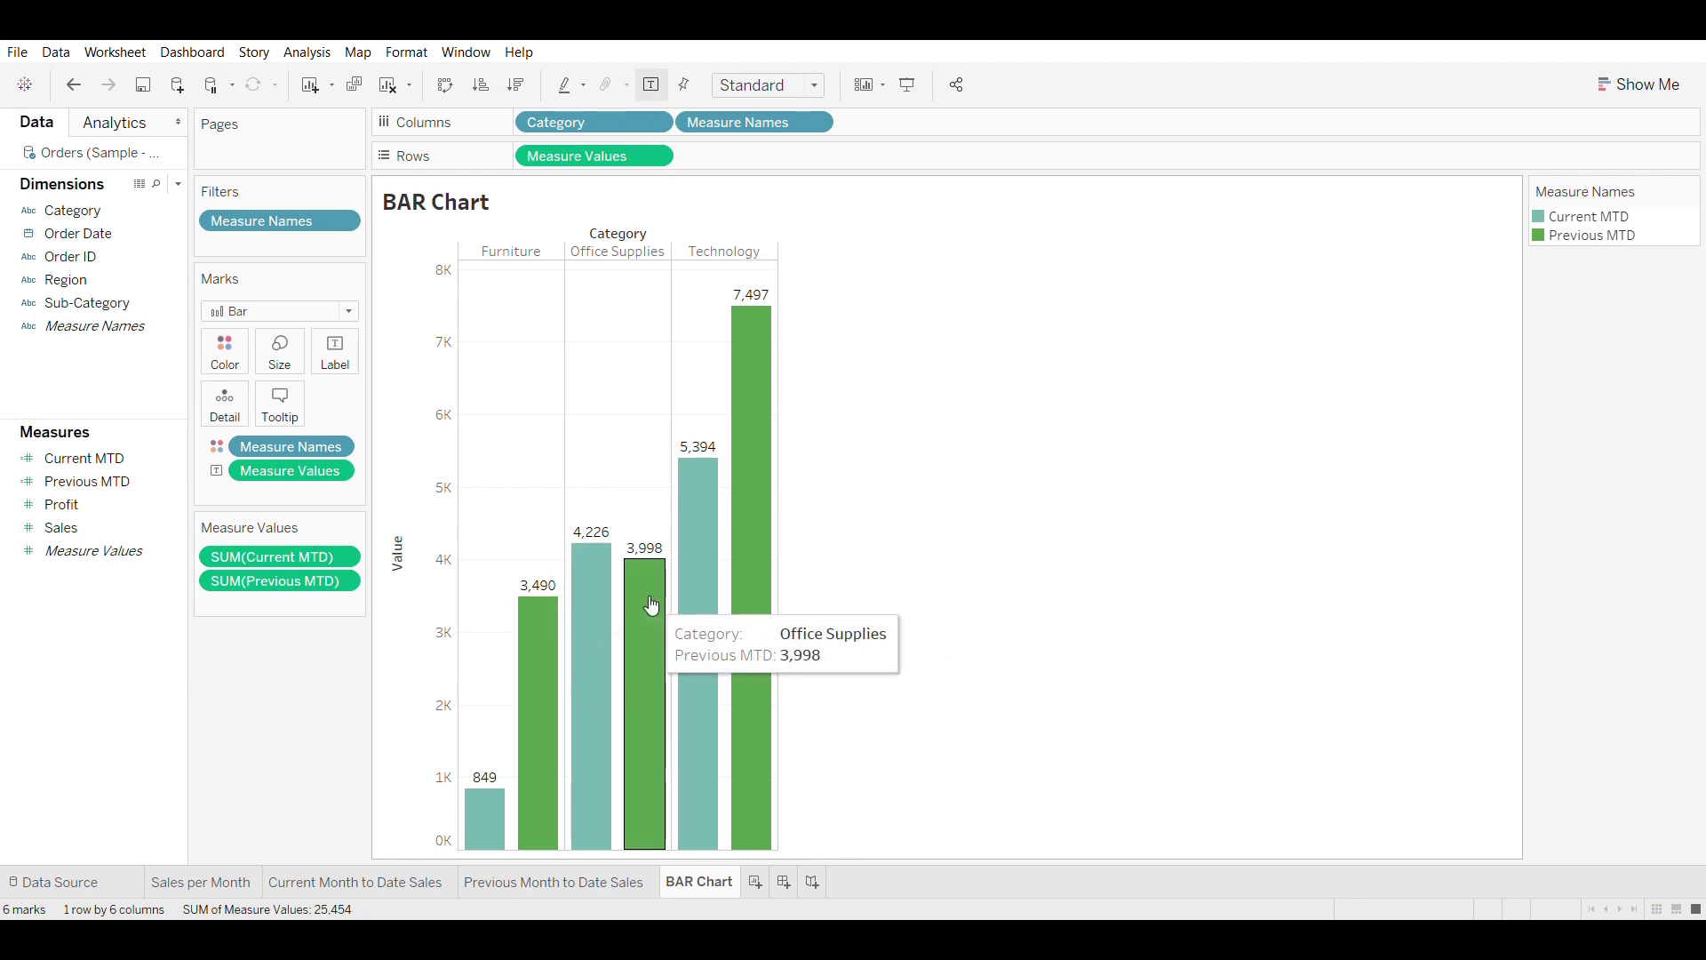
pyautogui.click(524, 254)
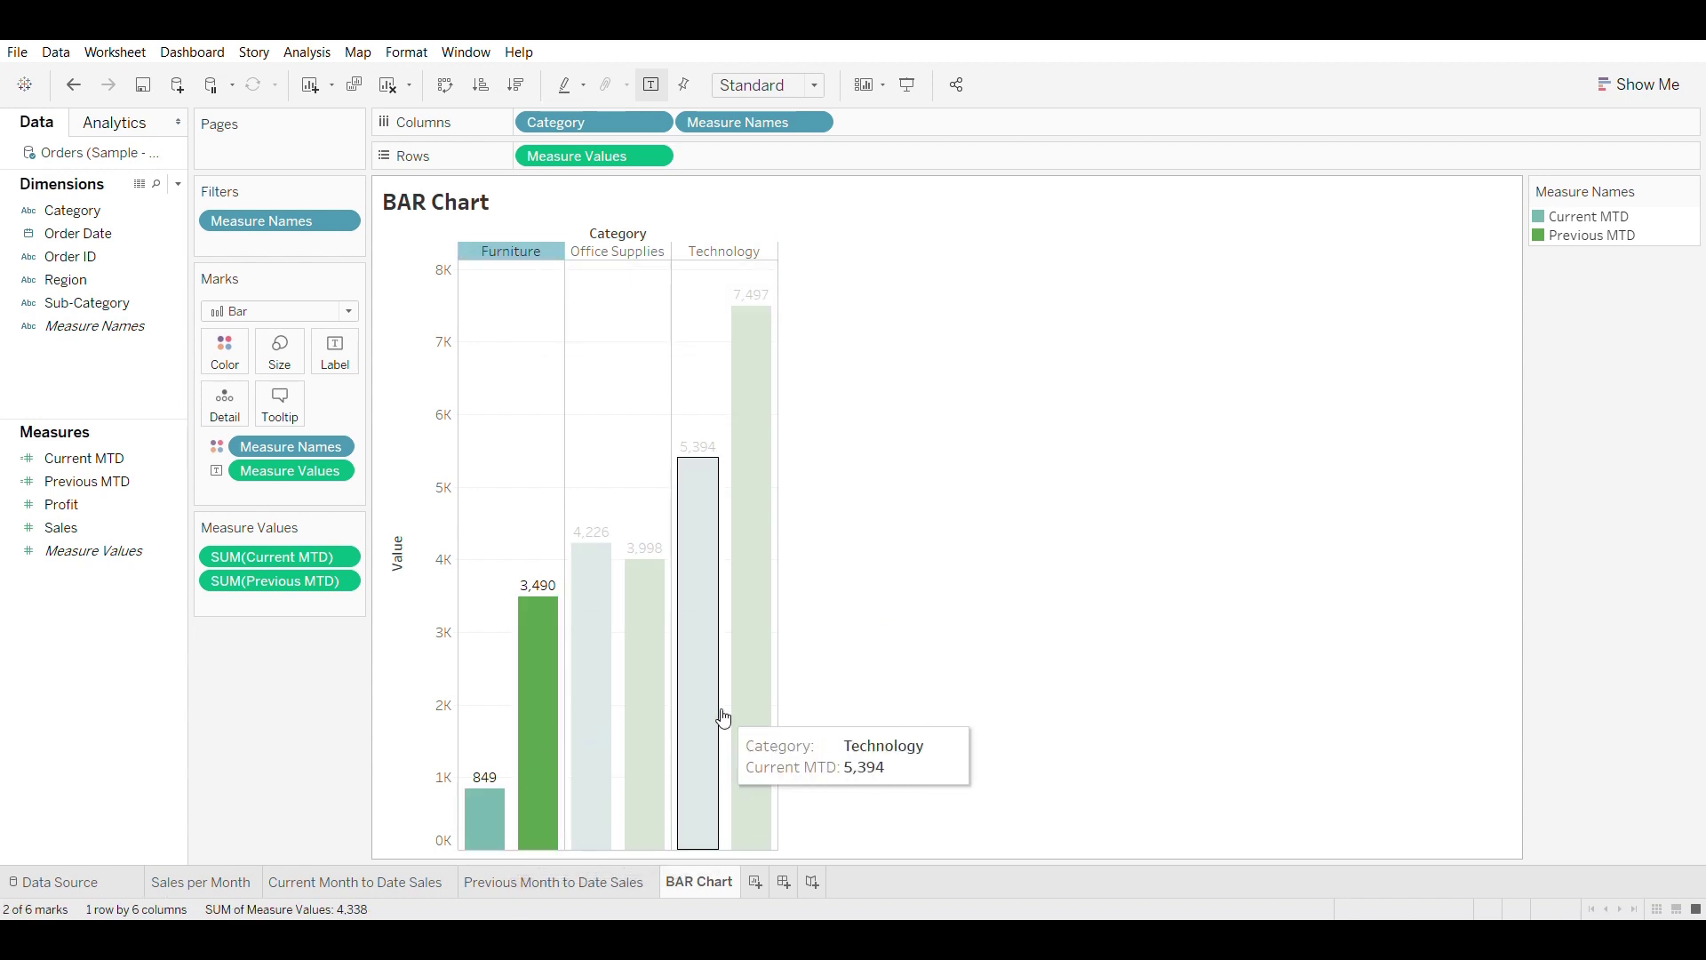
pyautogui.click(757, 693)
pyautogui.click(898, 577)
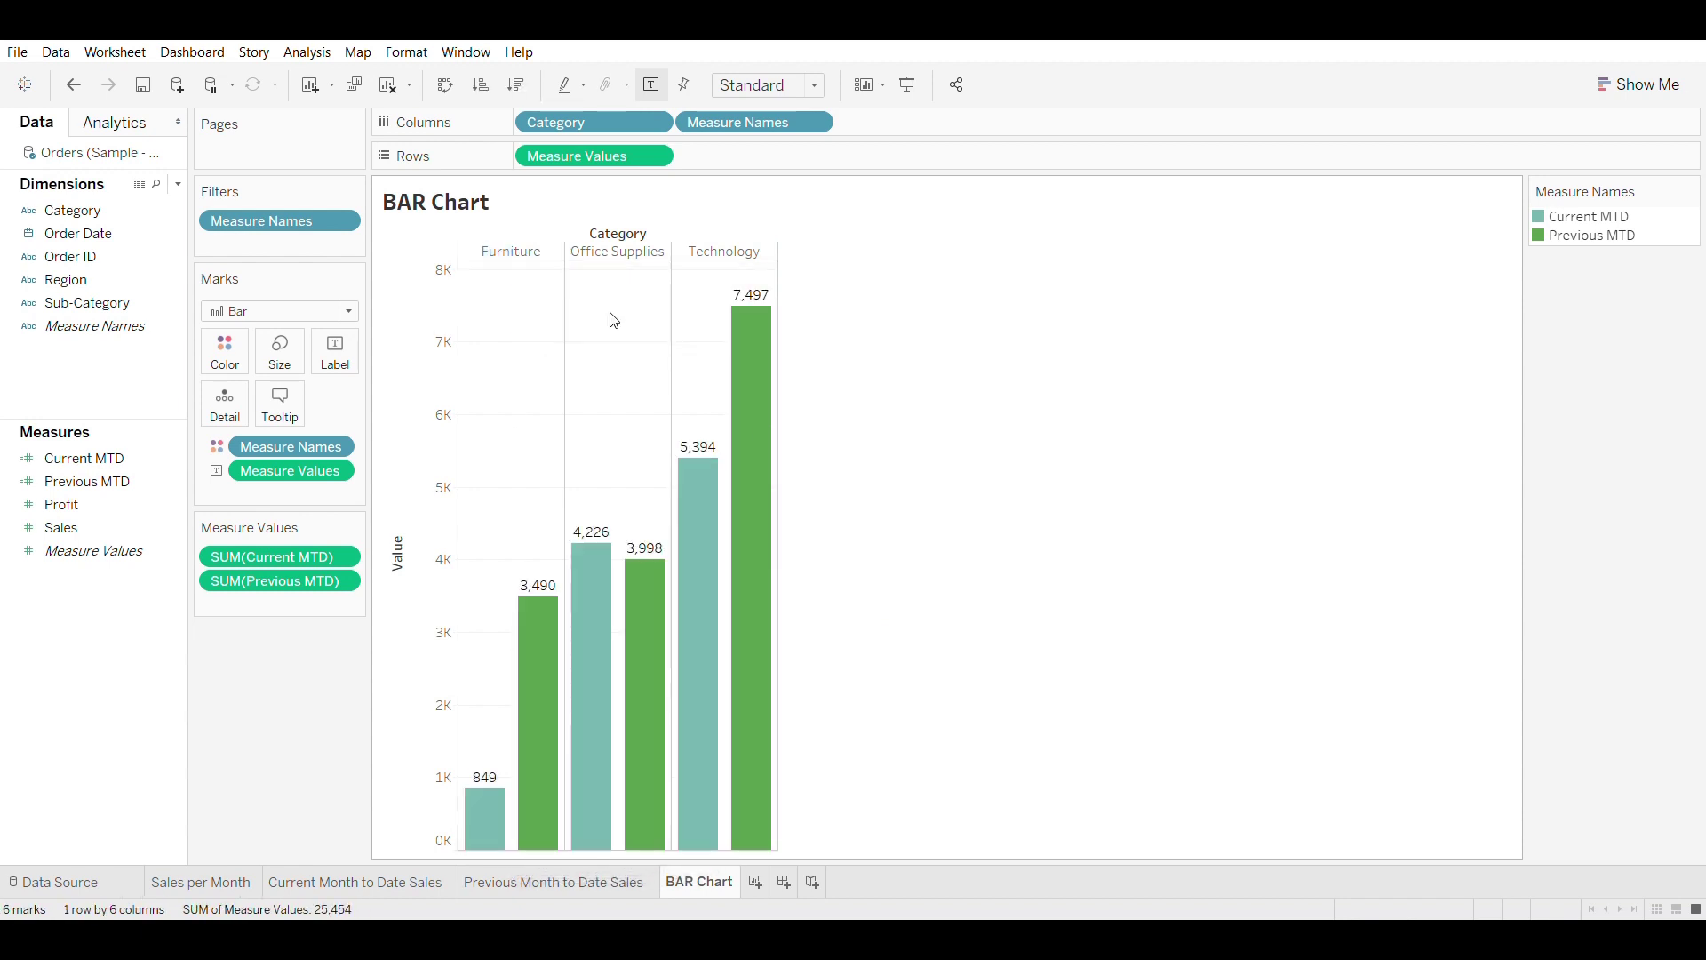